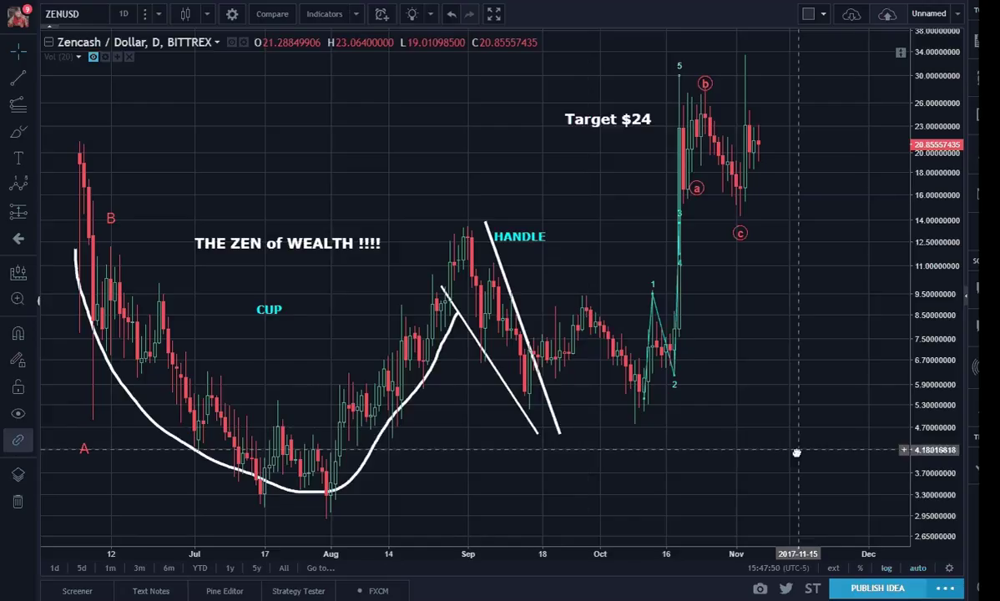
scroll(855, 457, right, 2)
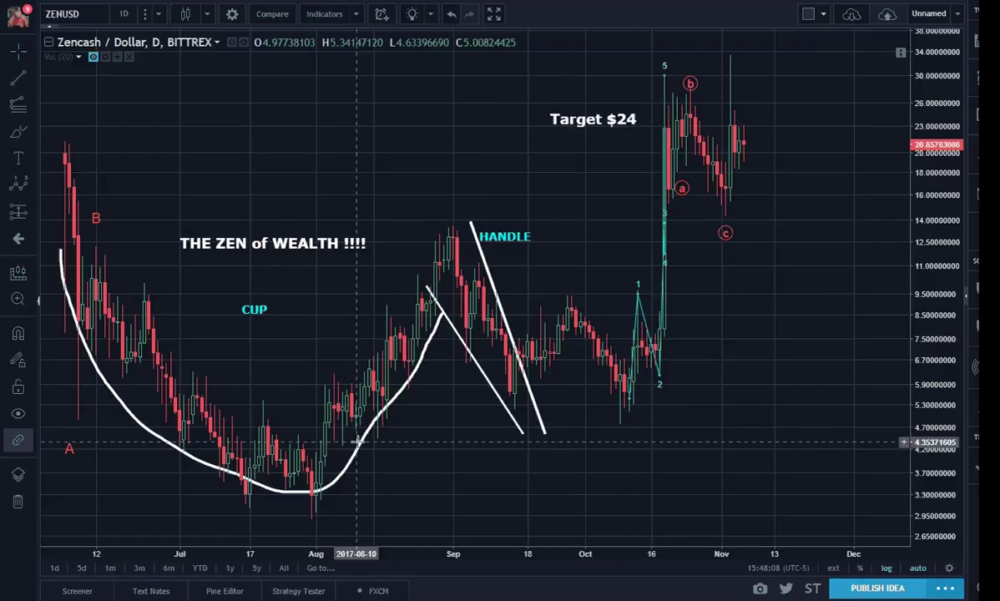
click(20, 183)
click(307, 515)
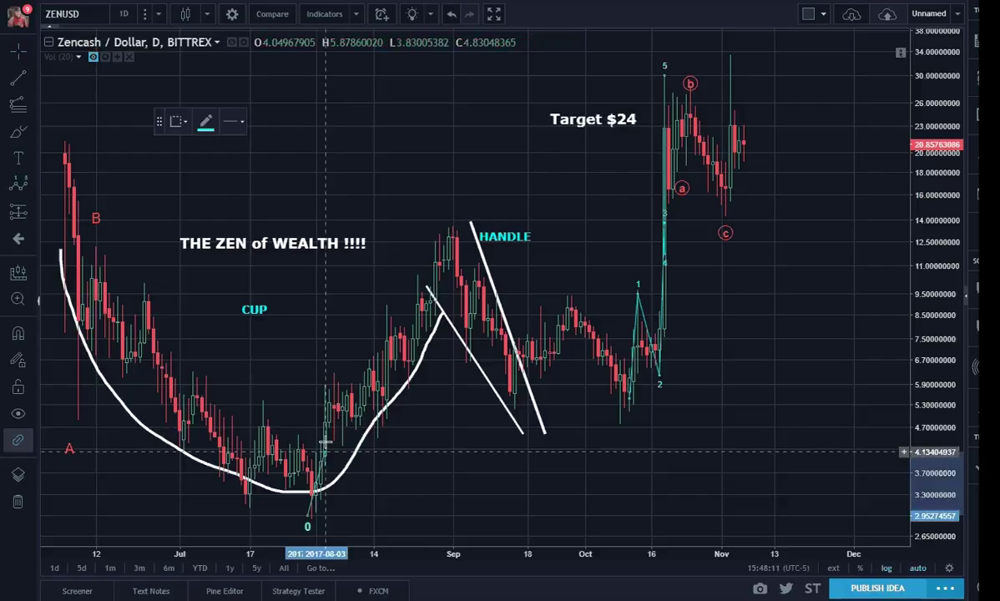
click(333, 373)
click(346, 449)
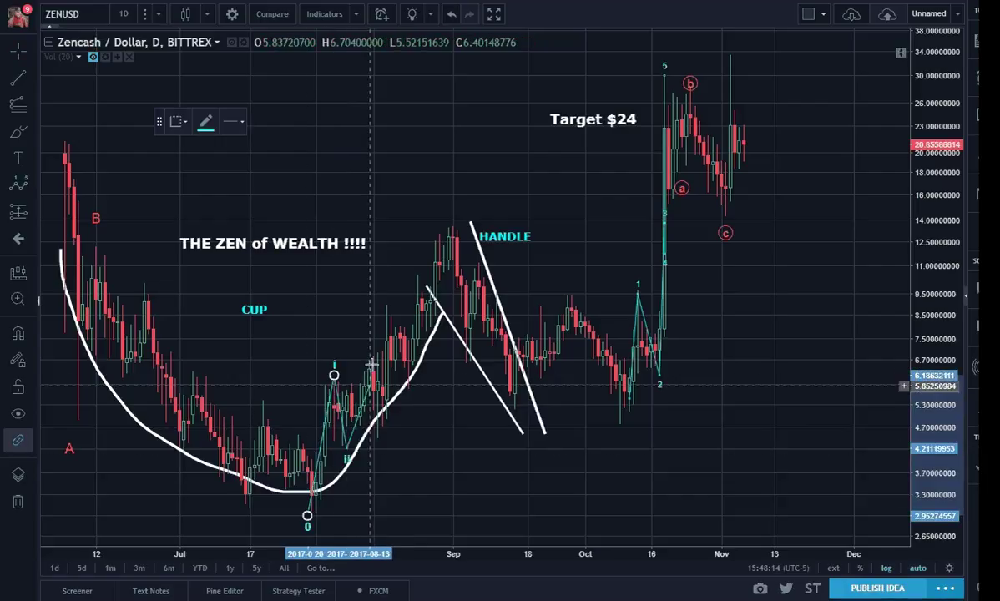
click(382, 304)
key(Escape)
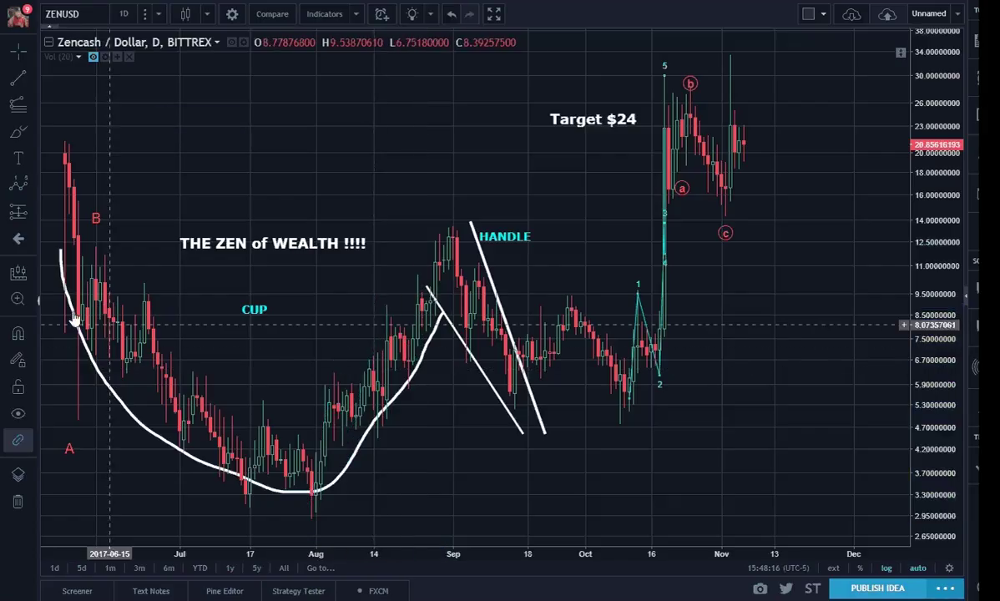
- Draw a five-wave Elliott impulse up the cup's right side, from about 2.88 at the August low to about 13.80 at the September peak
click(20, 192)
click(311, 515)
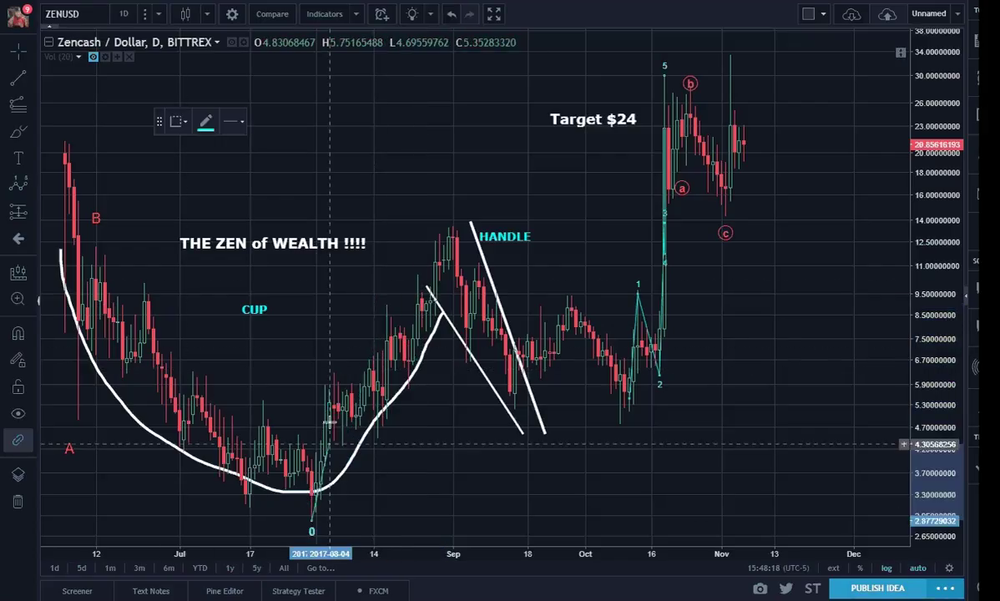
click(334, 368)
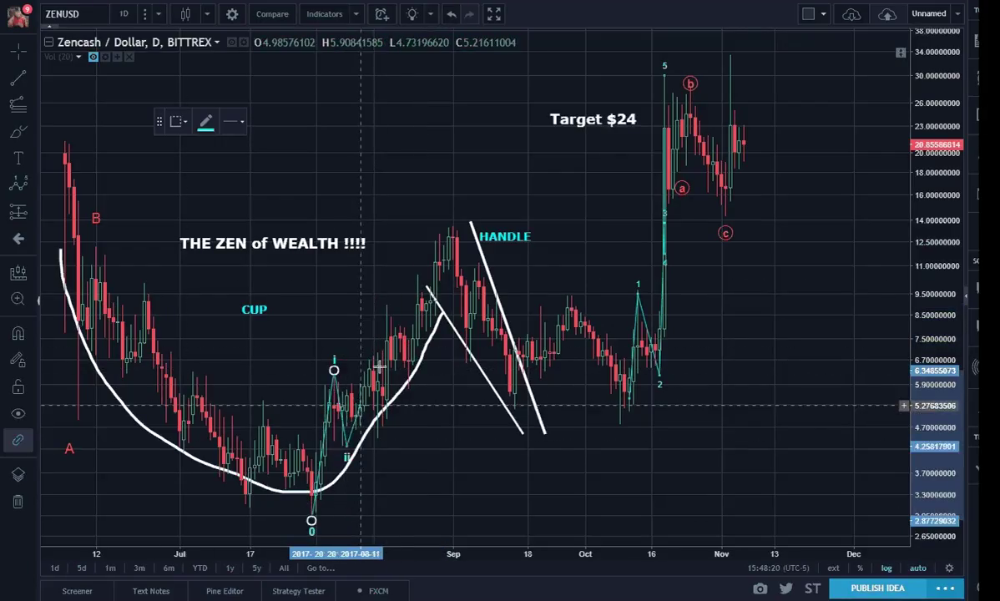
click(345, 447)
click(412, 267)
click(422, 339)
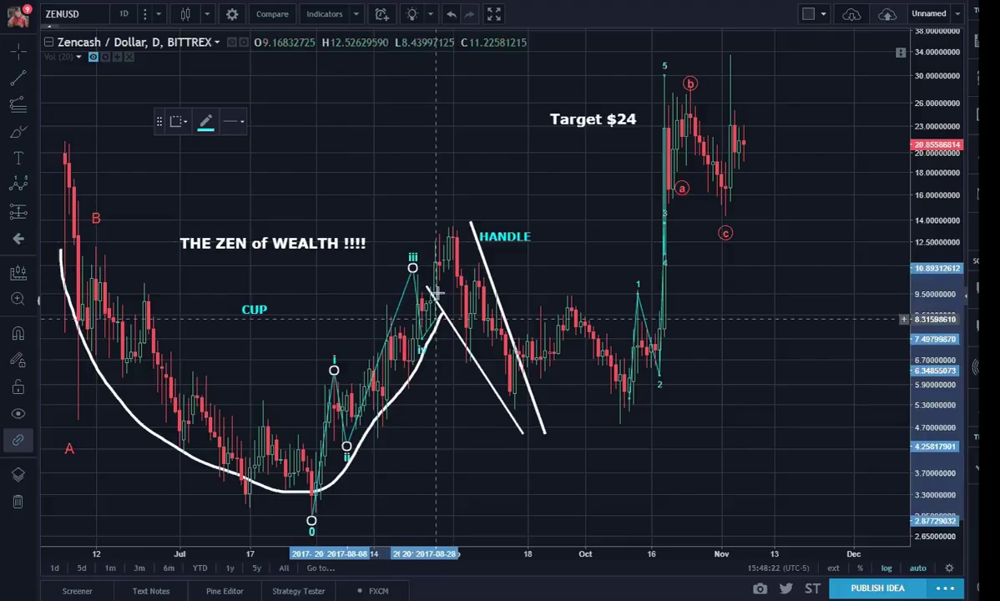
click(448, 222)
- Set the degree of the new impulse wave on the cup's right side to Minute
double_click(449, 222)
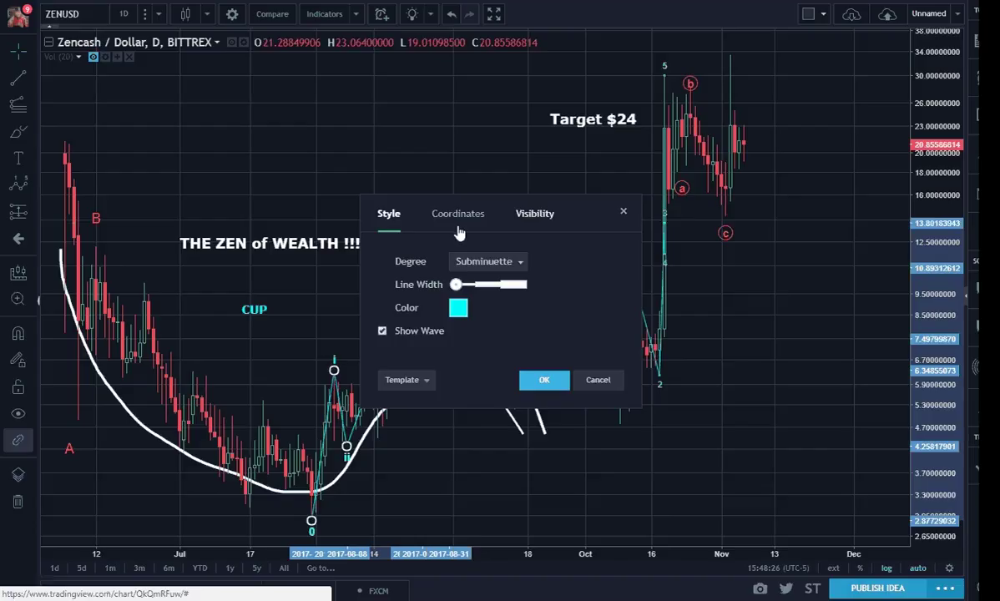
click(481, 262)
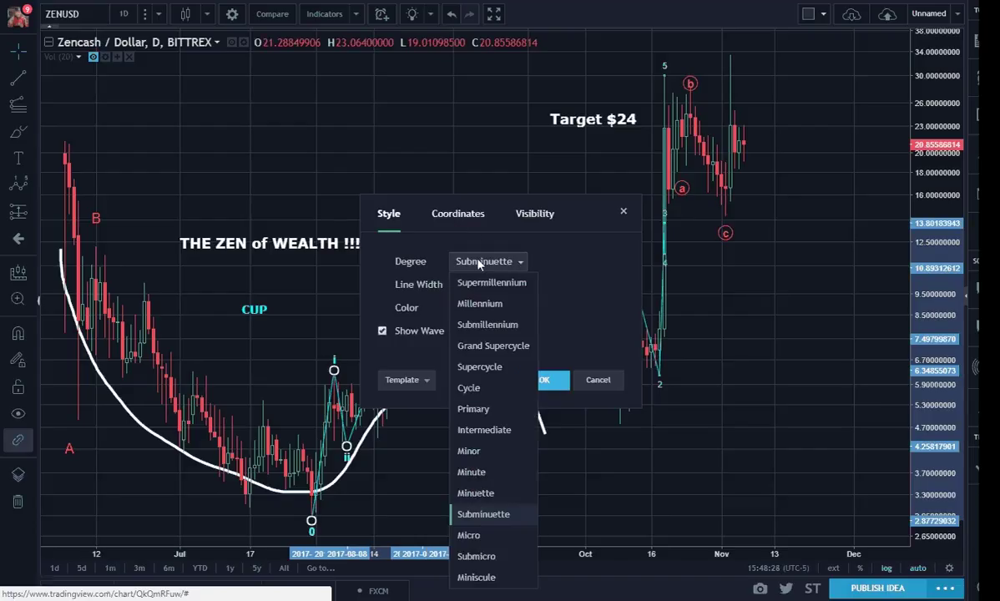
click(496, 481)
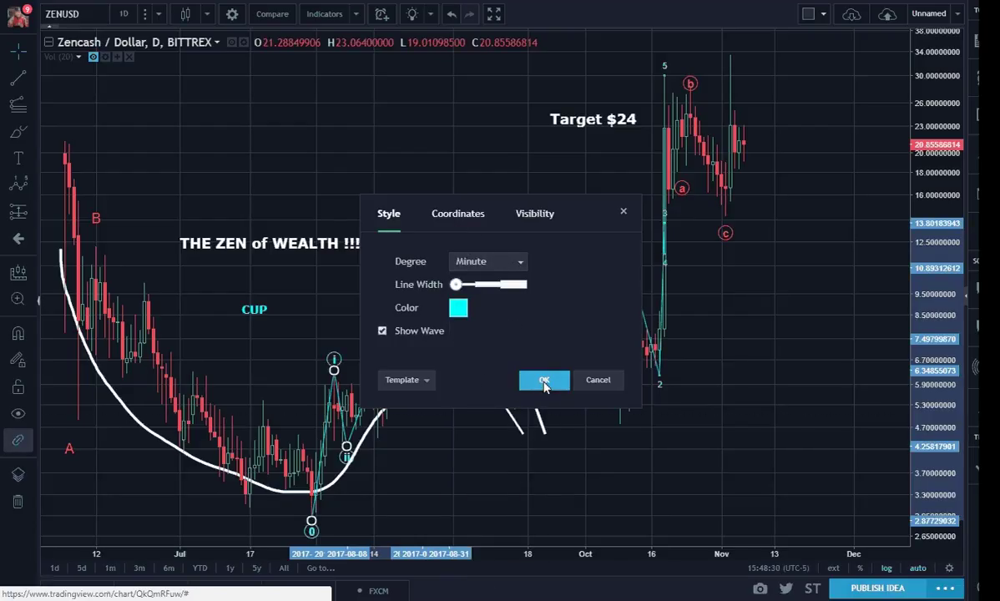
click(544, 382)
- Change the degree of the October impulse wave to Minute
drag(702, 436, 658, 445)
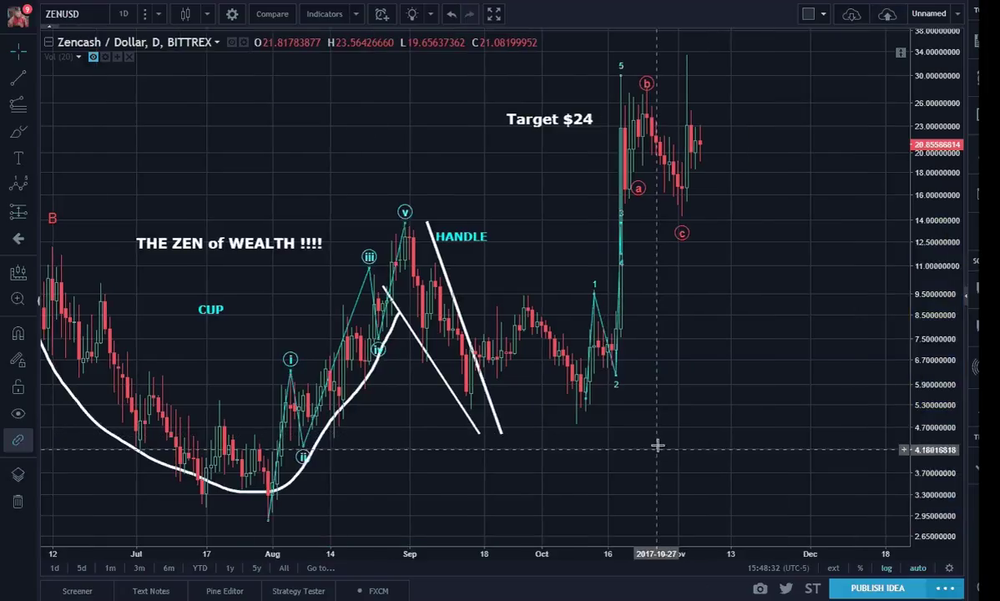
double_click(596, 294)
click(489, 262)
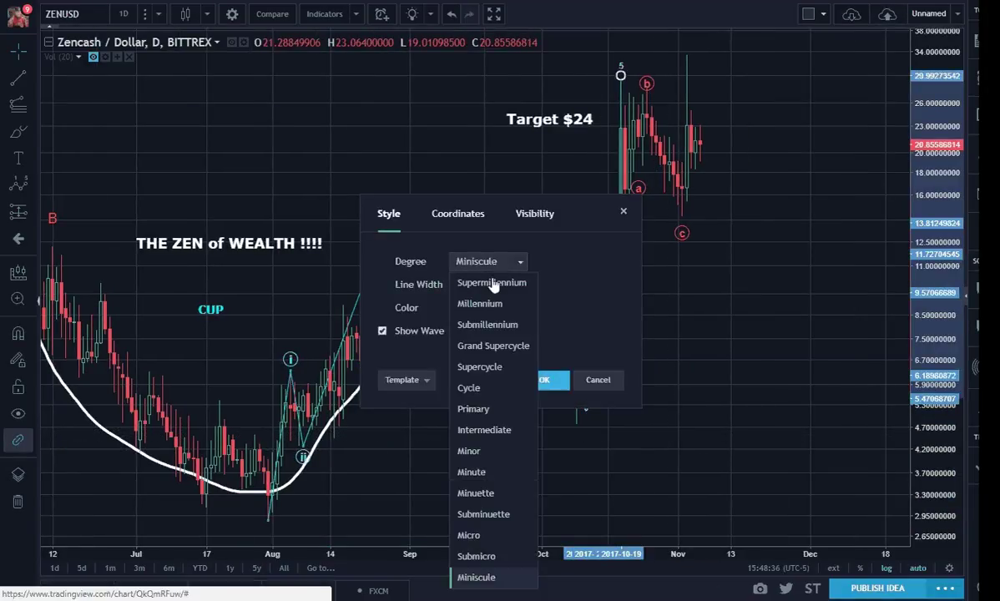
click(493, 473)
click(554, 379)
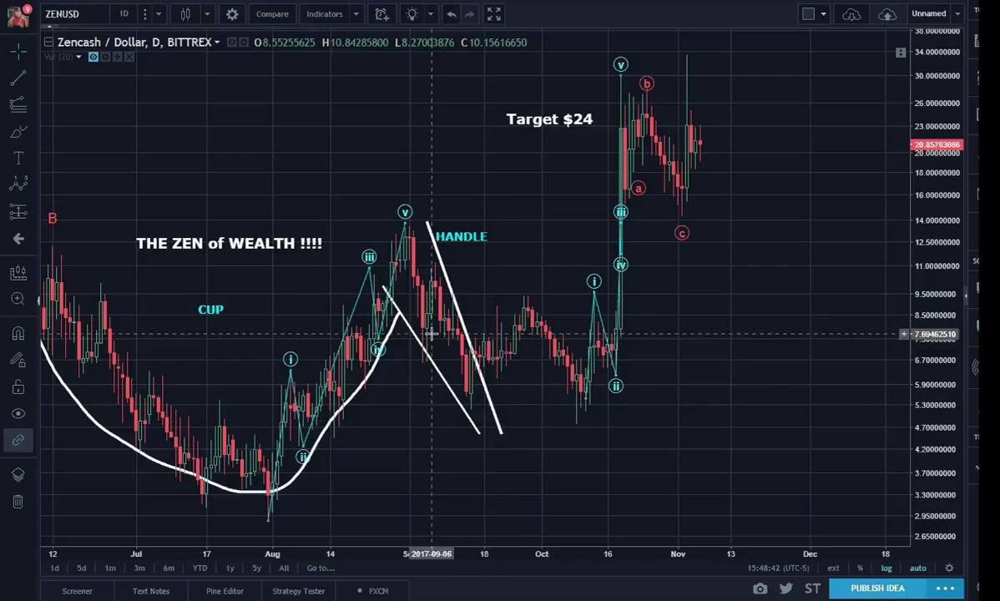
- Draw an Elliott ABC correction from the September peak at about 13.20, with A about 5.18, B about 9.12 and C at the October low
drag(678, 461, 783, 459)
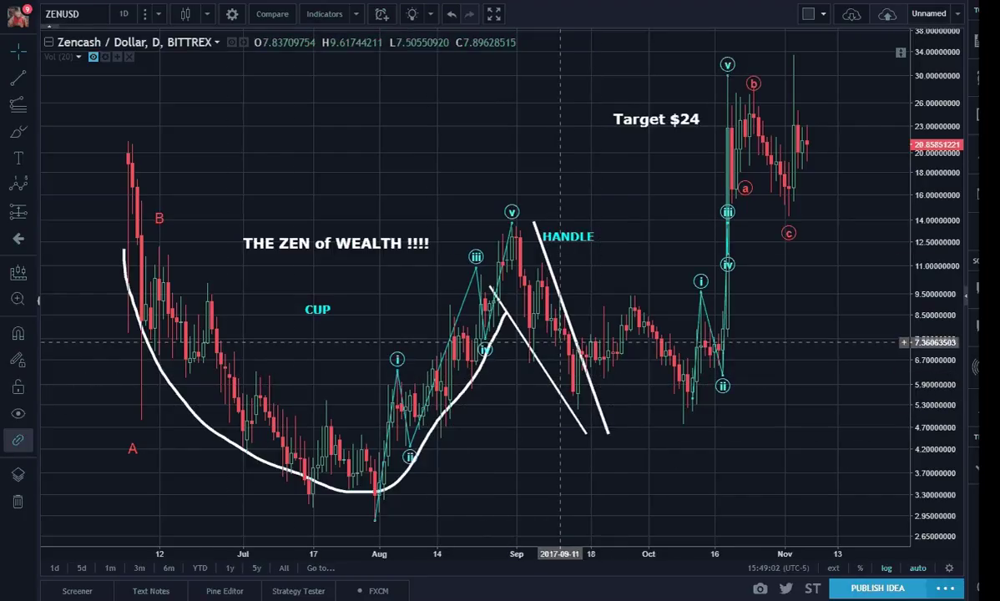
drag(848, 393, 803, 406)
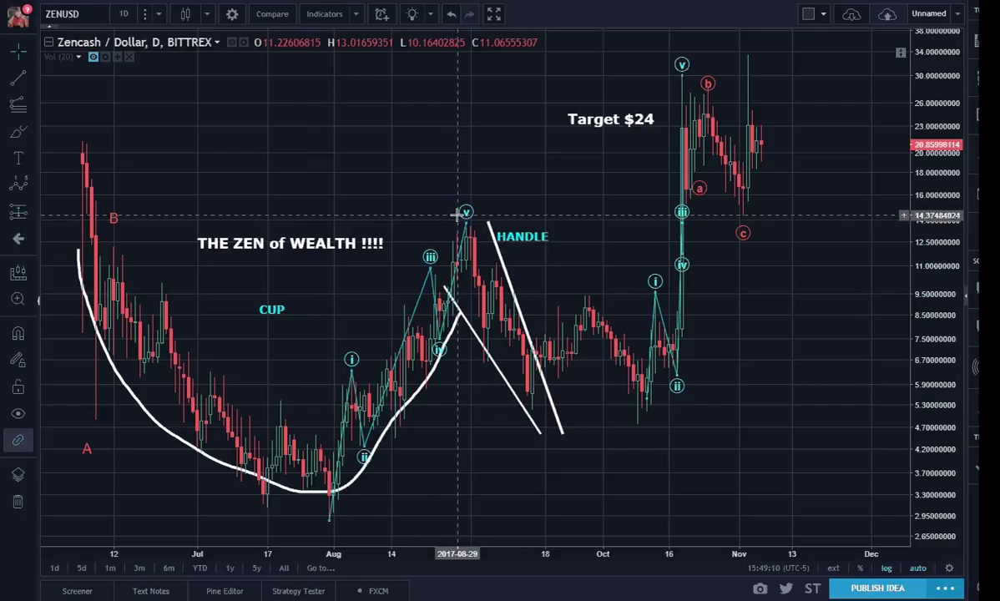
click(31, 192)
click(94, 372)
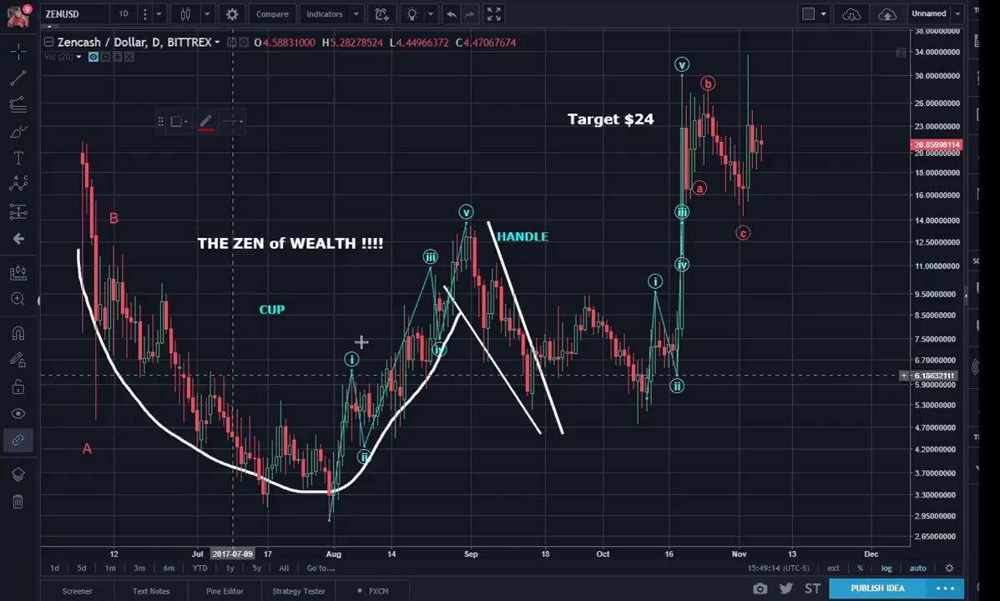
click(473, 238)
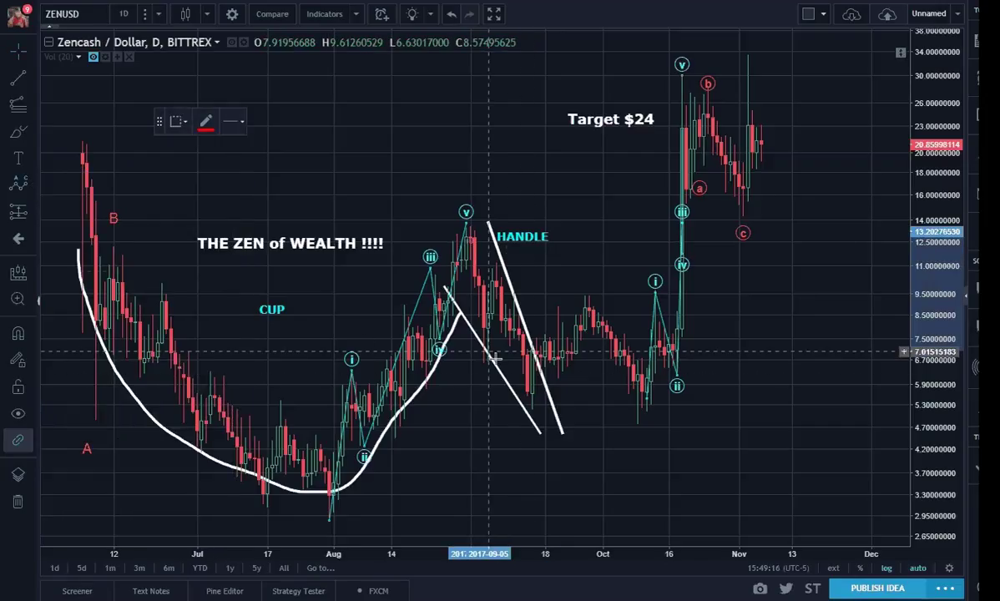
click(536, 407)
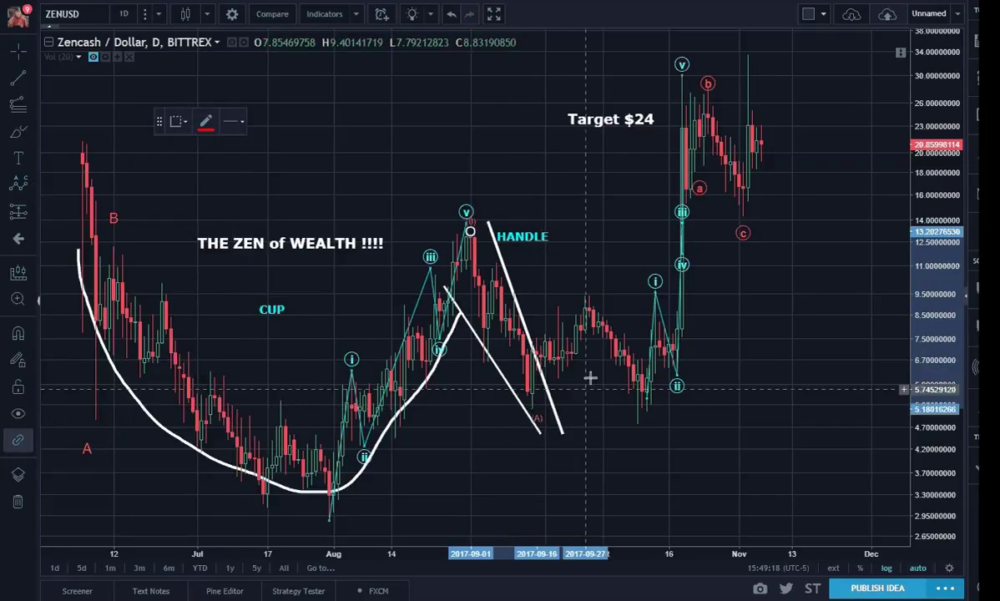
click(589, 298)
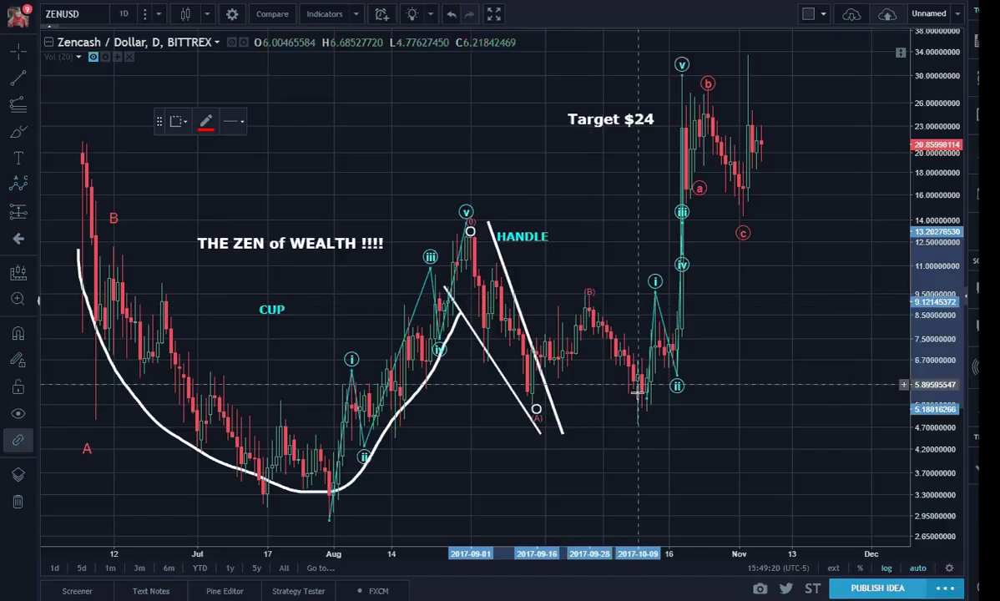
click(641, 429)
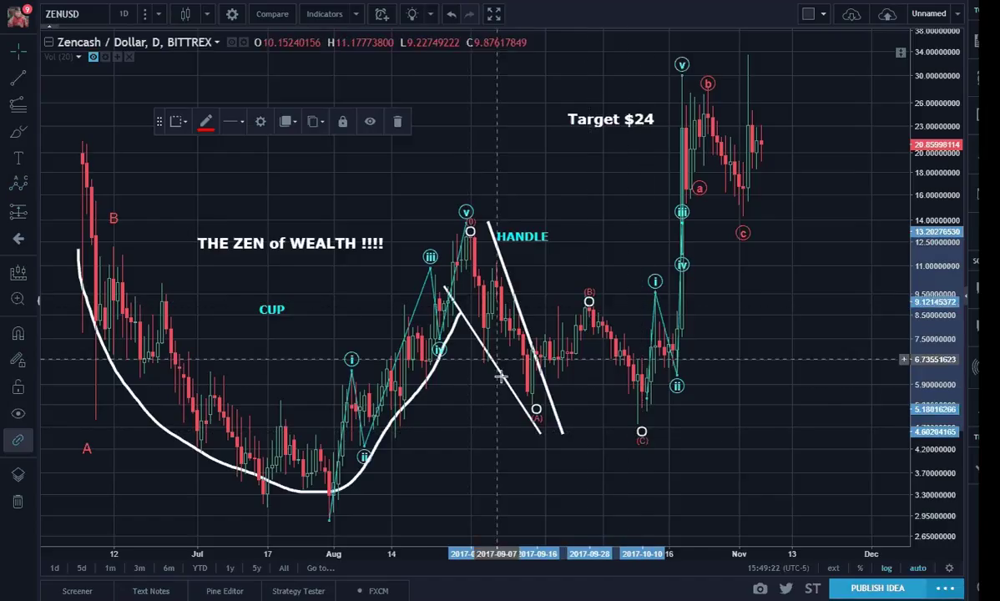
click(718, 432)
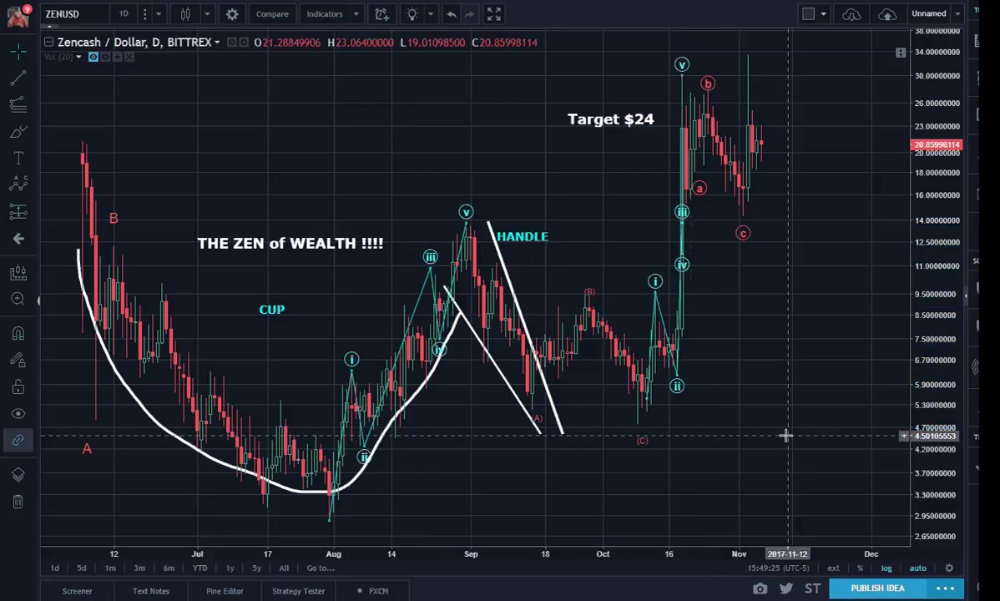
click(641, 428)
- Examine the labelled wave count from the cup and handle through the October rally and the a-b-c correction that follows it
drag(791, 430, 706, 463)
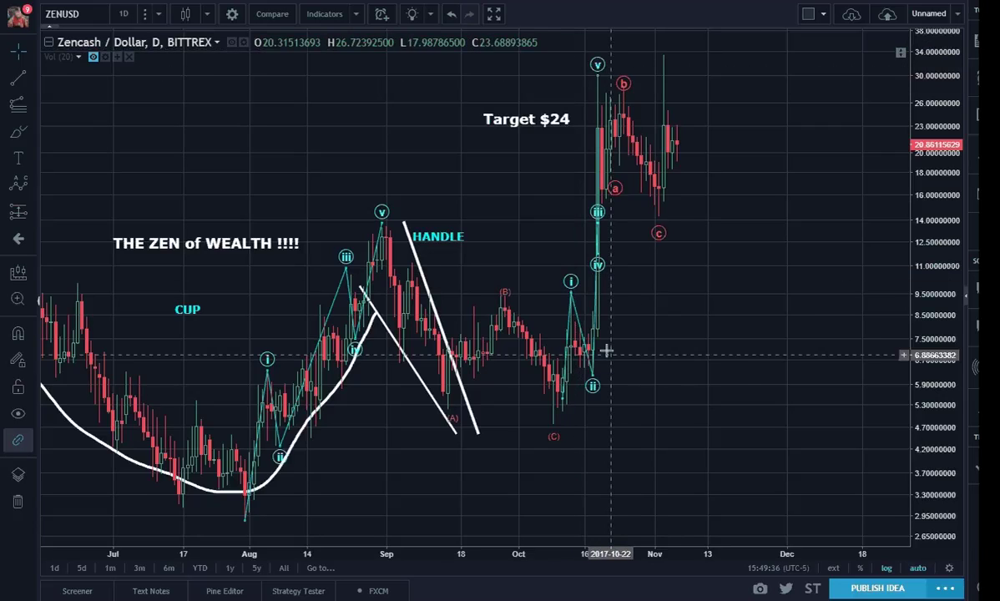
scroll(706, 377, up, 3)
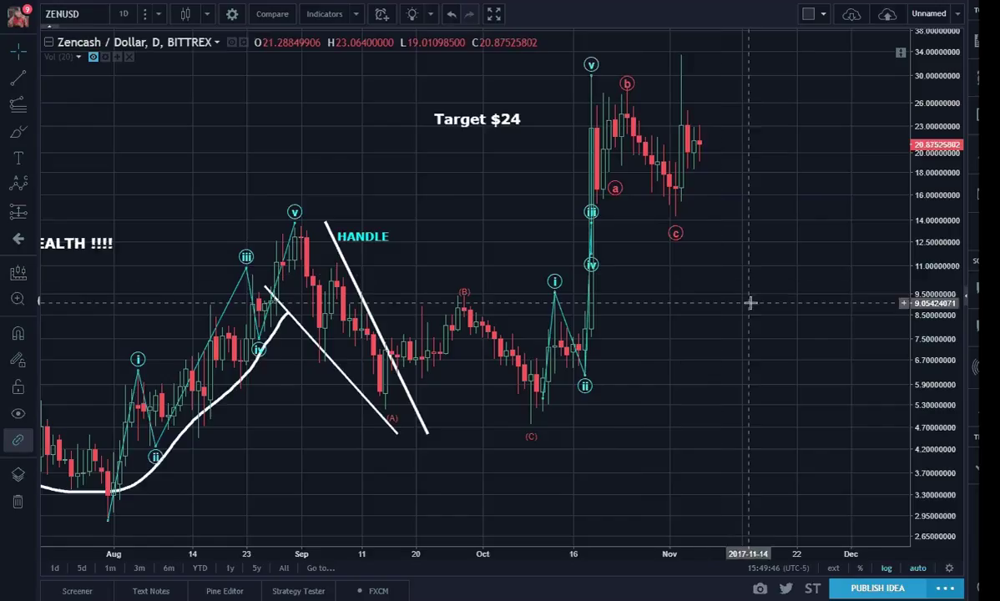
scroll(755, 335, down, 3)
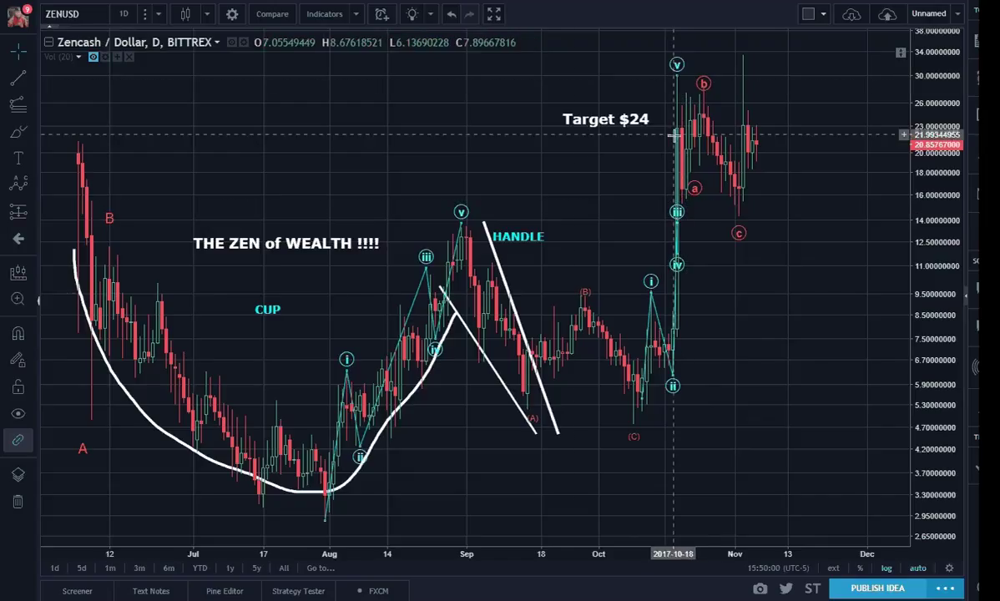
drag(325, 521, 652, 409)
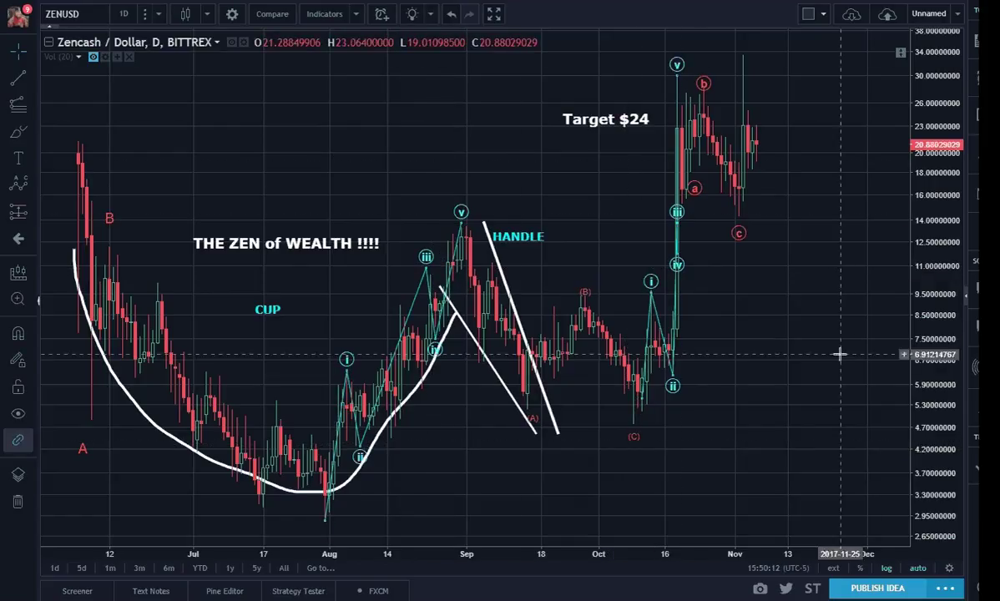
drag(839, 354, 850, 382)
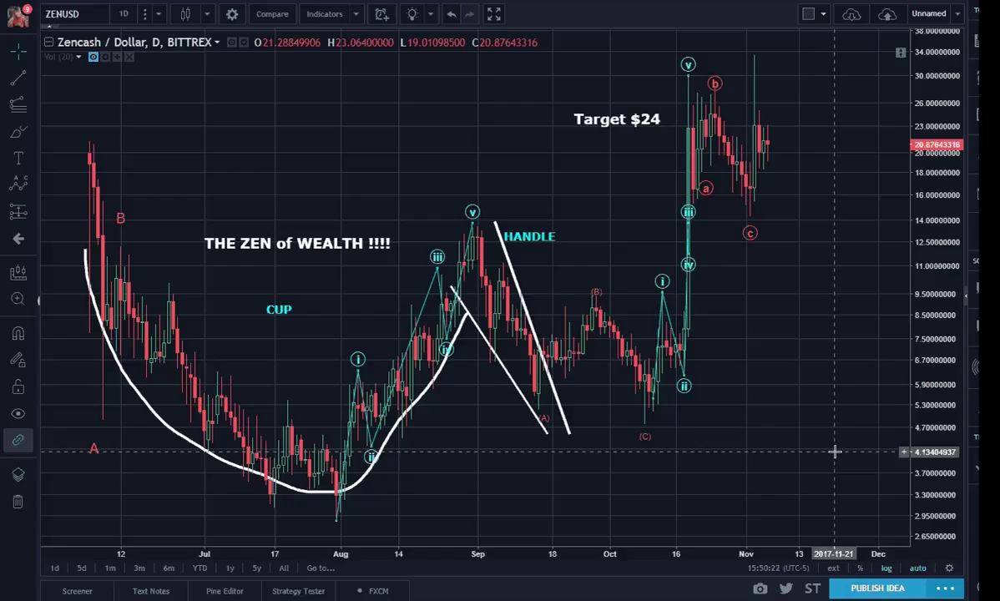
drag(844, 426, 493, 449)
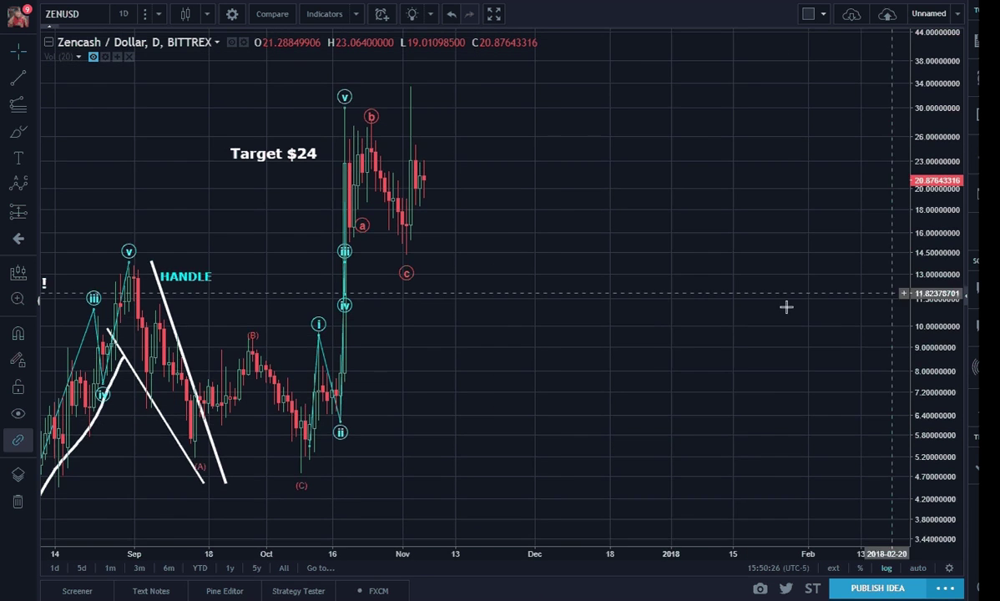
scroll(728, 355, left, 3)
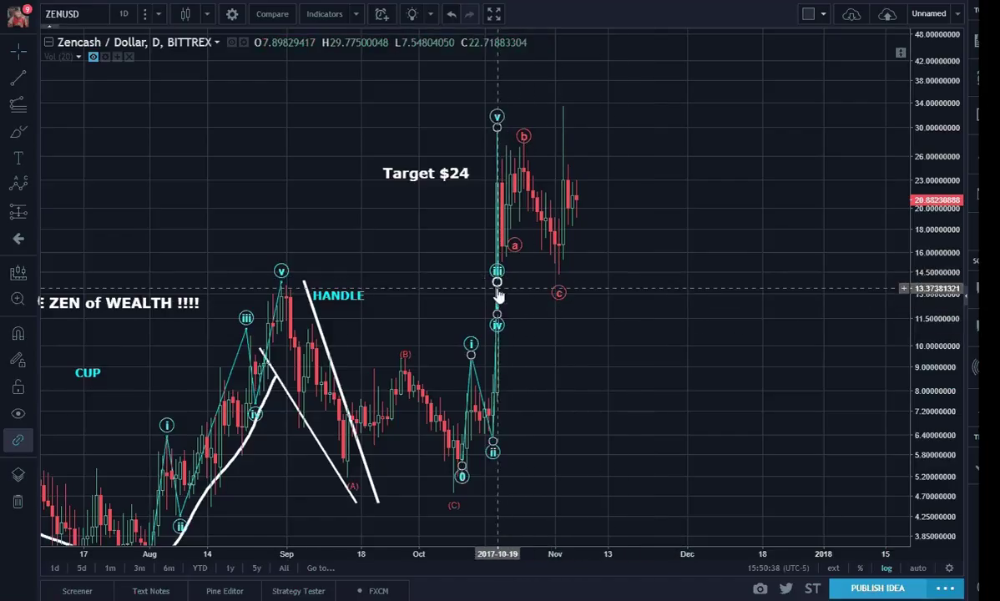
drag(448, 308, 166, 161)
drag(400, 328, 639, 330)
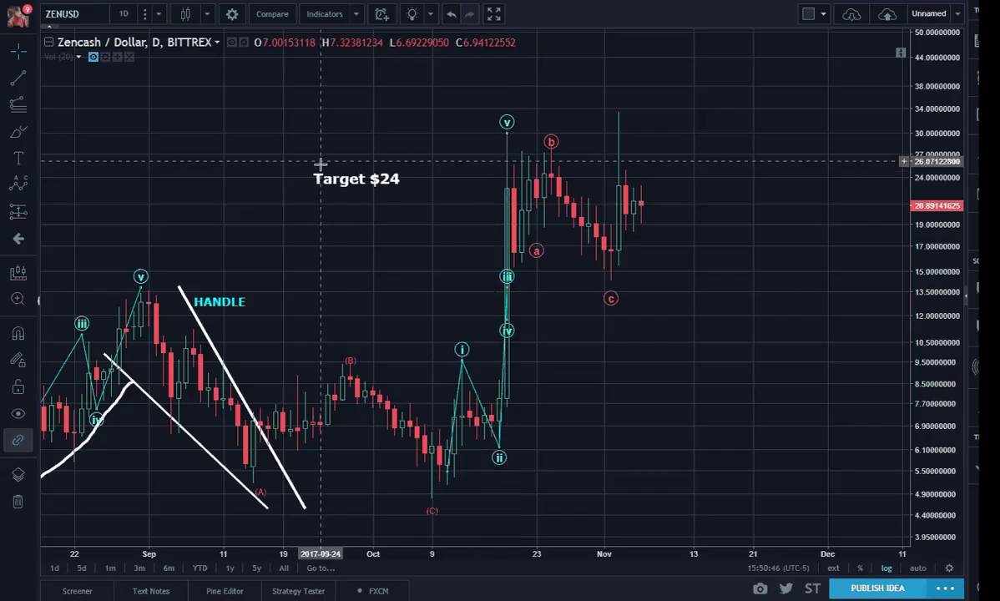
- Switch the chart interval to 4 hours and from there to 1 hour
click(125, 15)
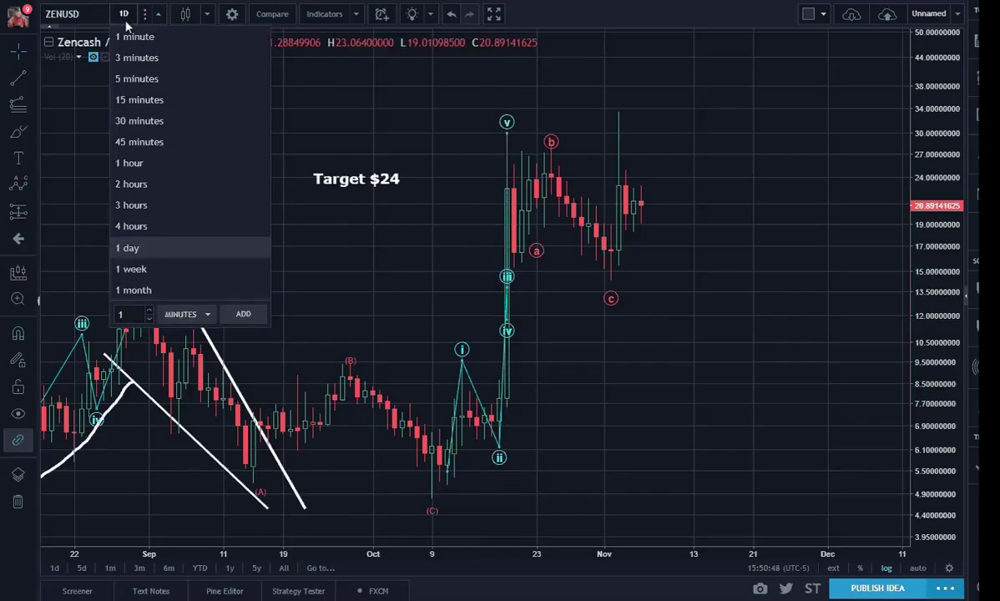
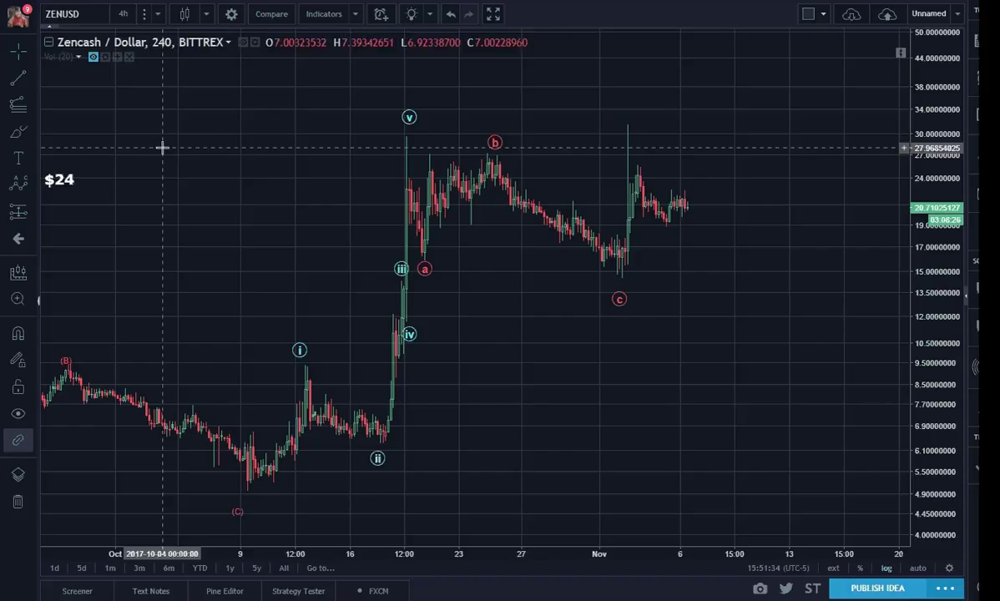
click(123, 15)
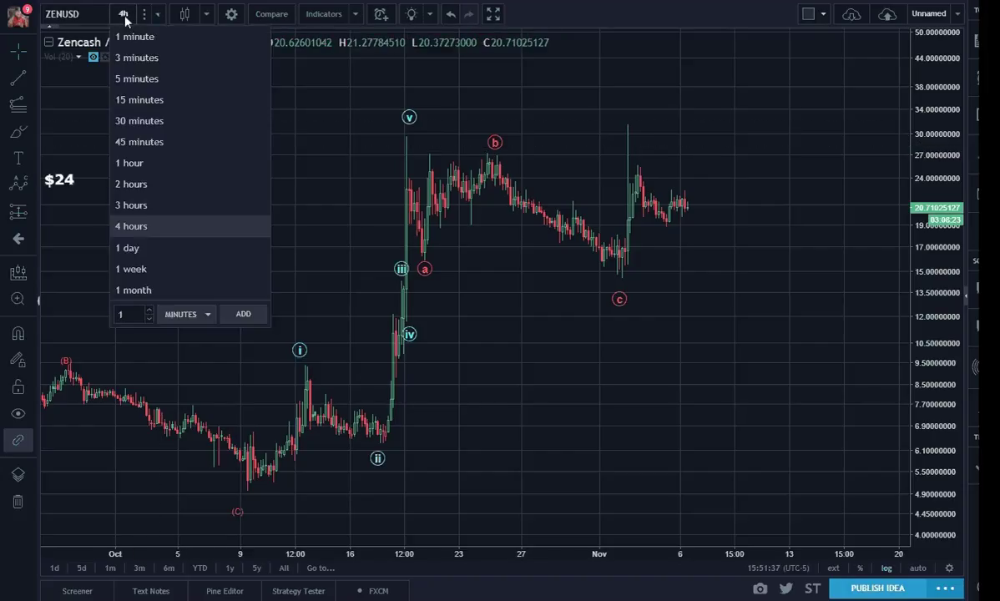
click(136, 165)
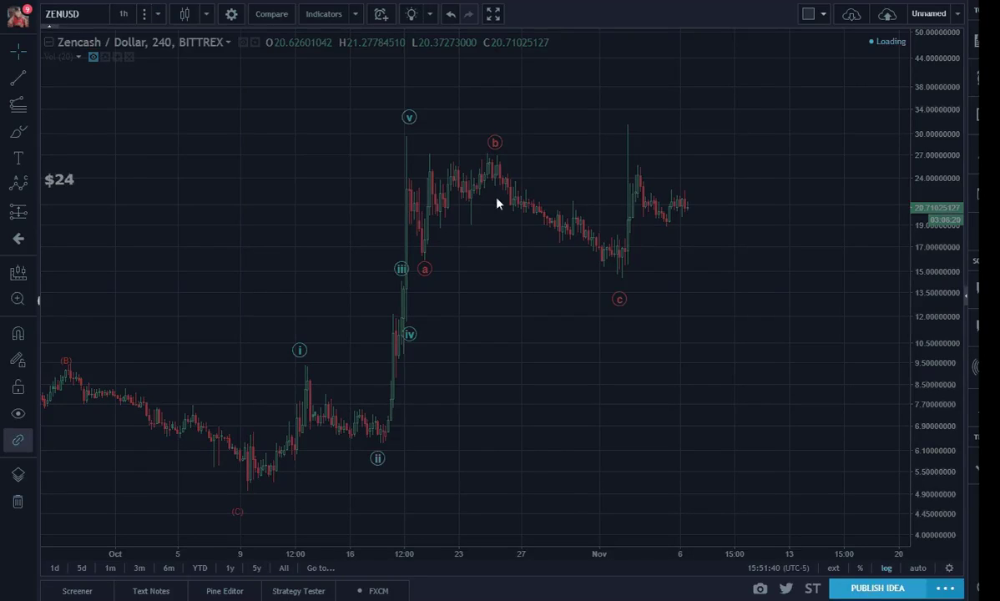
- Move the circled wave c label so it sits beneath the November 2 price low
drag(936, 440, 937, 234)
mouse_move(770, 106)
mouse_down()
mouse_move(772, 346)
mouse_move(784, 383)
mouse_up()
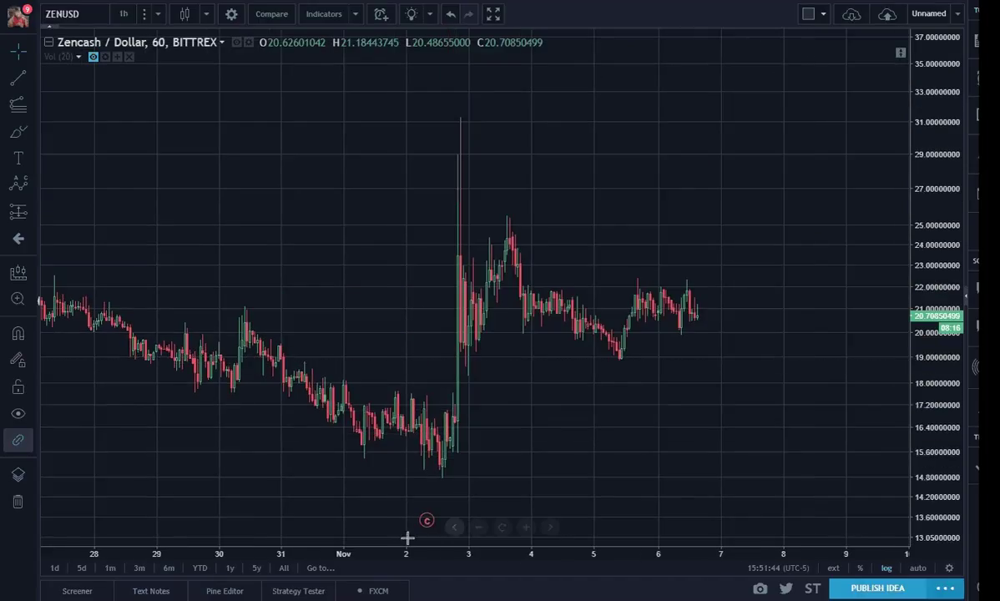
click(427, 516)
click(752, 471)
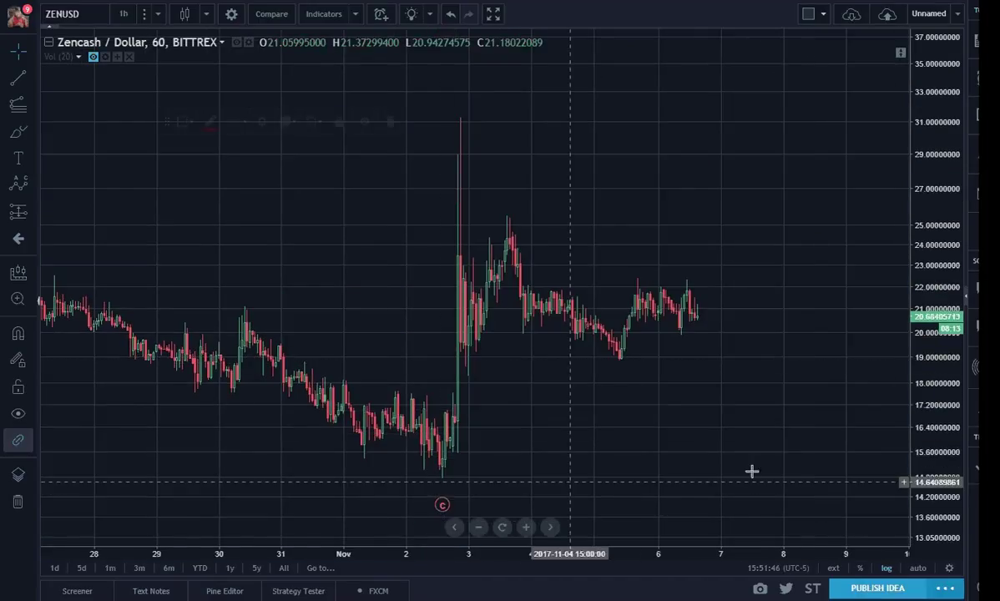
- Draw a five-wave Elliott impulse from the November 2 low at about 14.71, with i 17.07, ii 15.60, iii 29.06, iv 23.52 and v 31.45
drag(936, 474, 935, 404)
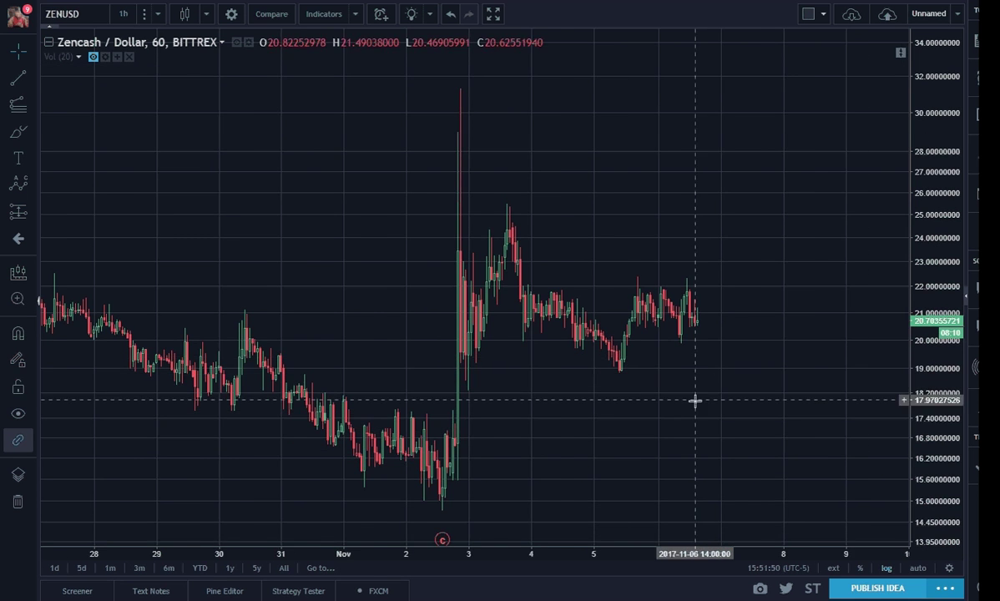
scroll(576, 417, up, 3)
drag(680, 392, 757, 414)
scroll(781, 410, down, 1)
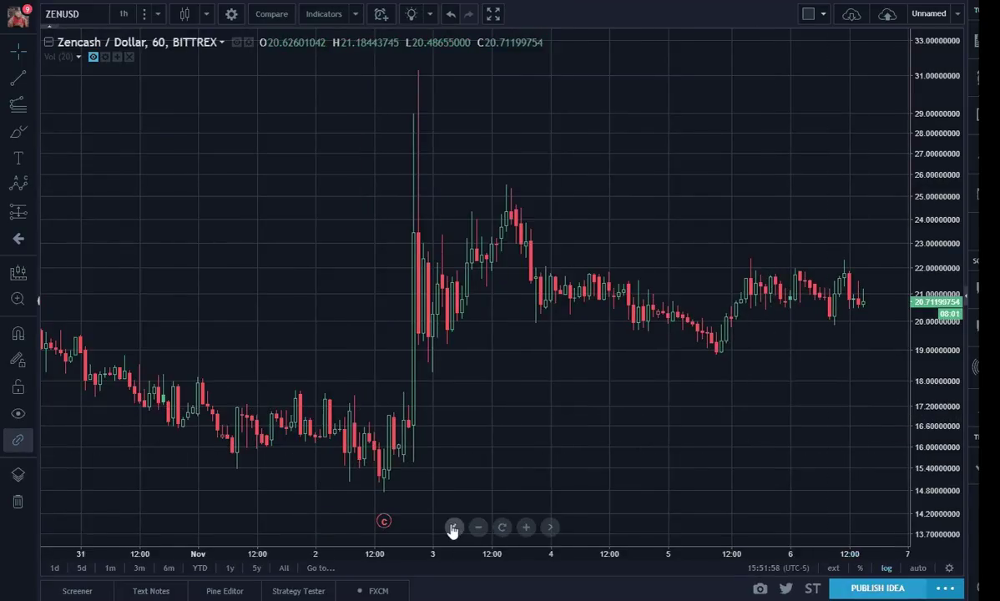
click(31, 191)
click(67, 290)
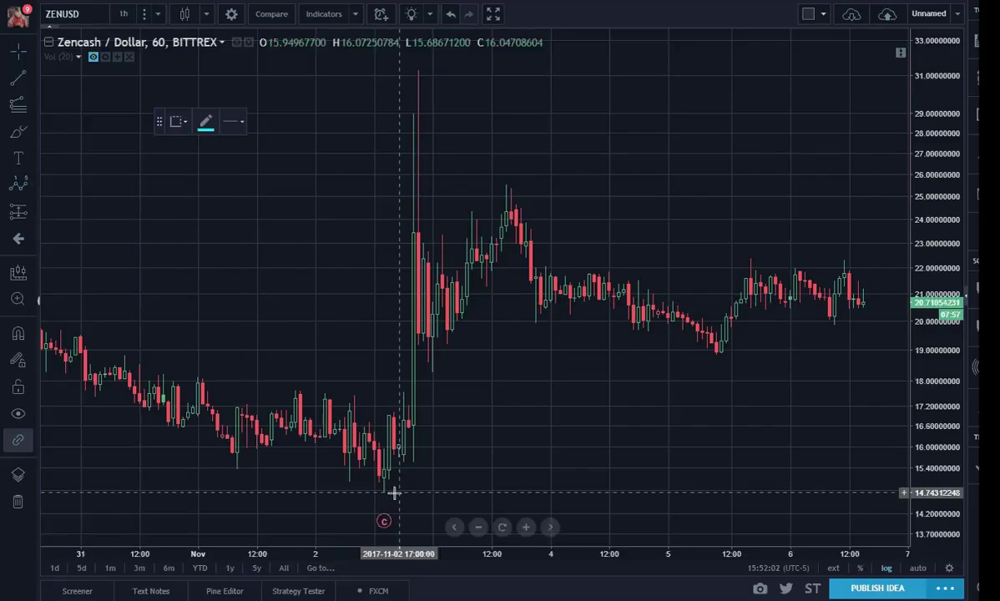
click(384, 494)
click(390, 409)
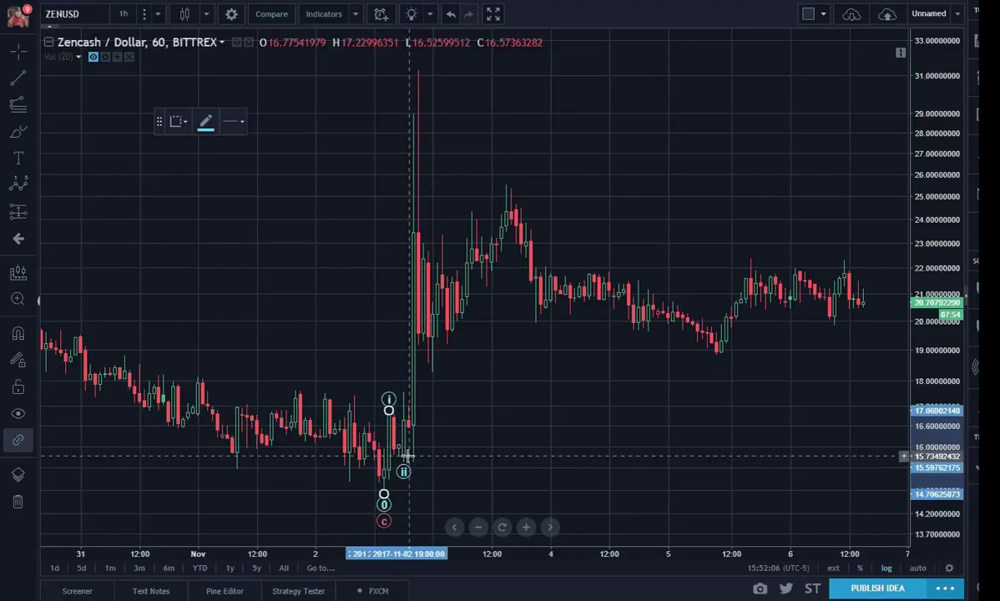
click(406, 457)
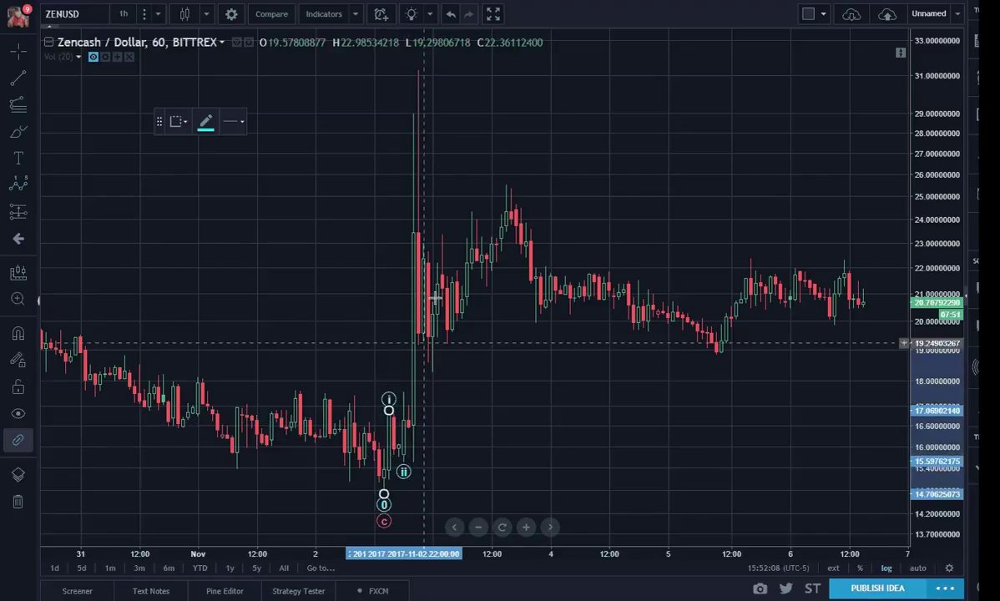
click(414, 109)
click(413, 241)
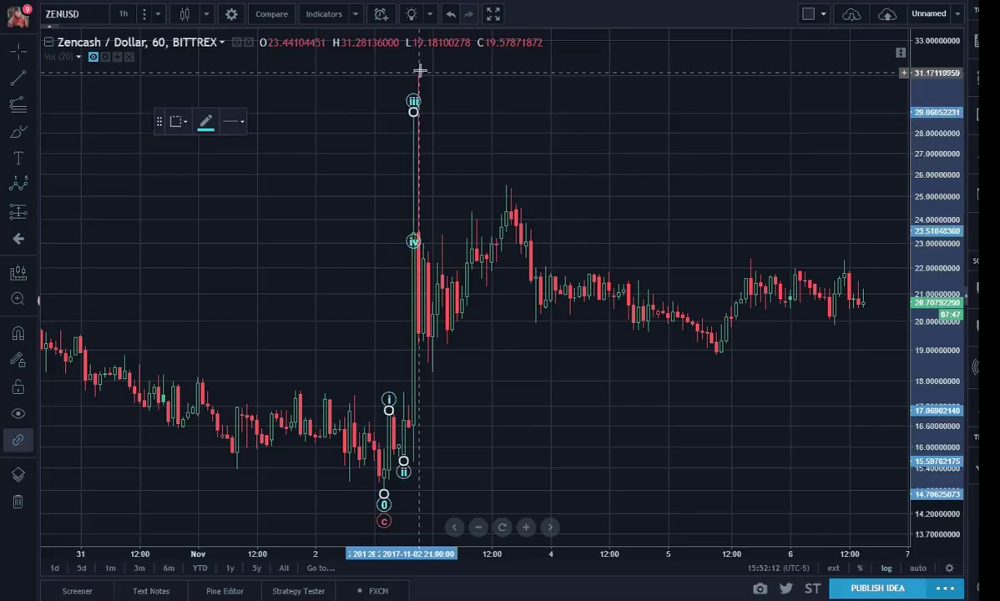
click(419, 67)
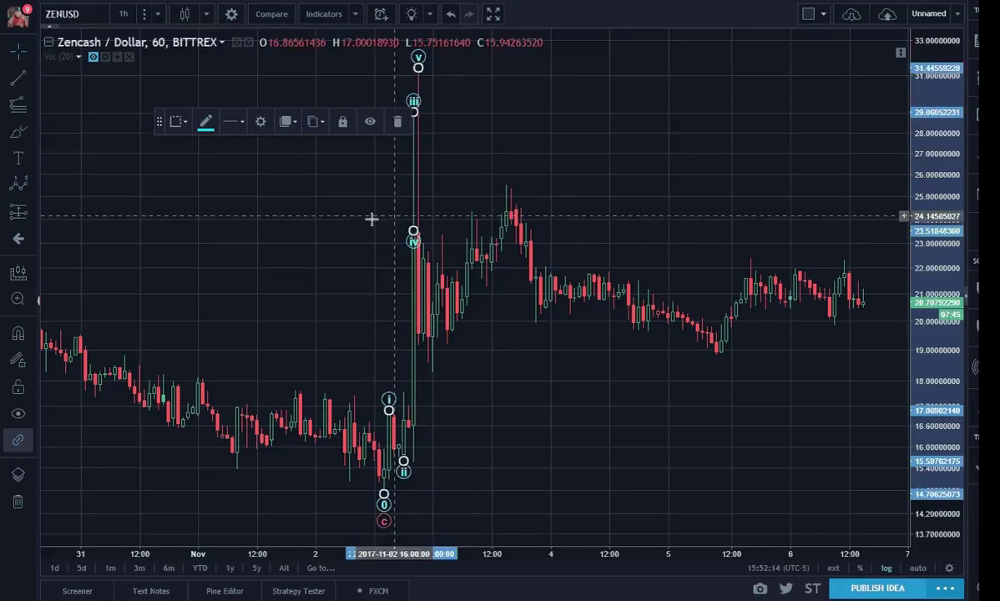
click(339, 219)
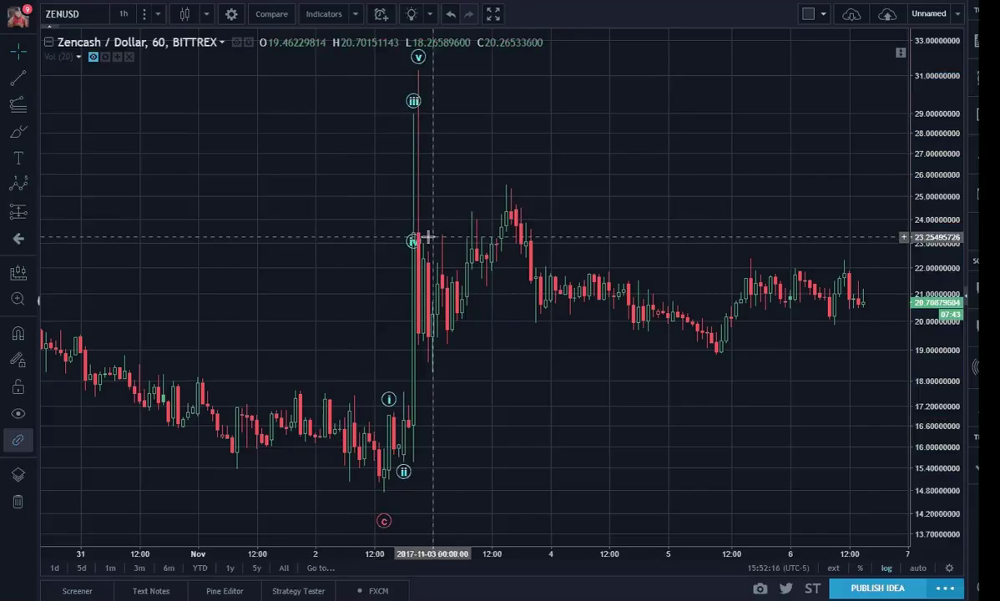
mouse_move(611, 428)
mouse_down()
mouse_move(812, 430)
mouse_move(654, 437)
mouse_up()
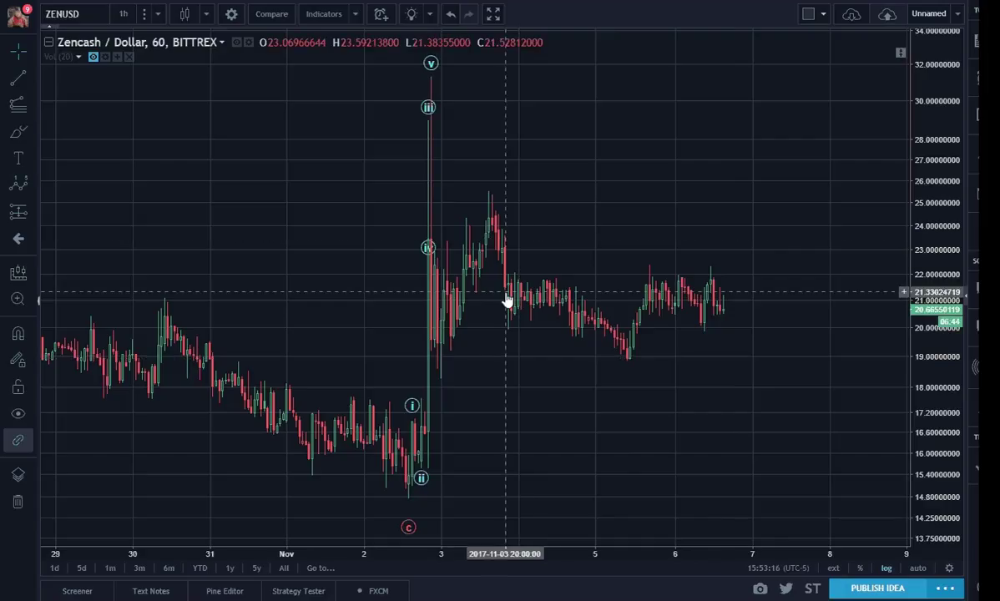
click(32, 193)
click(91, 391)
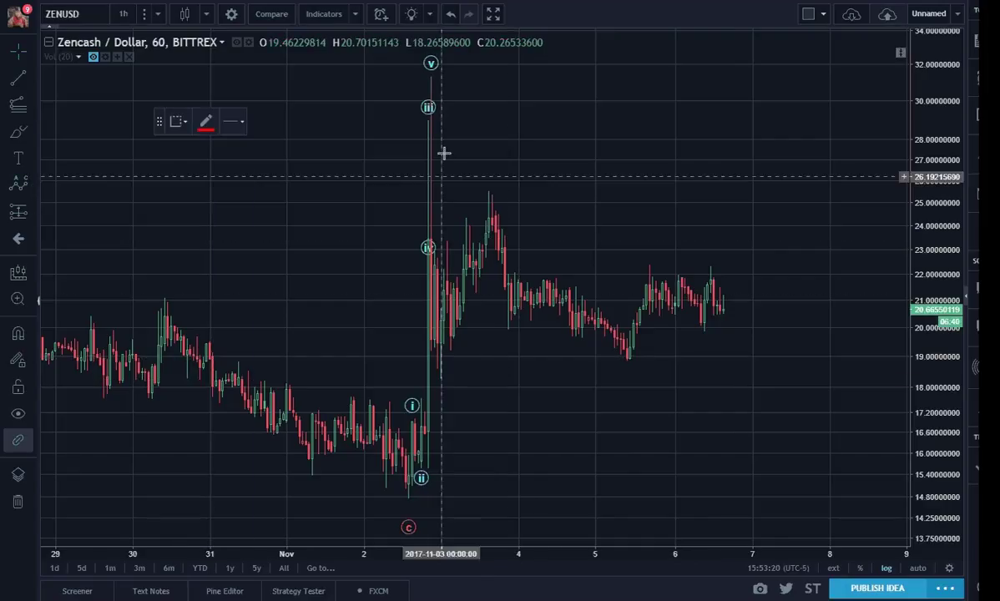
click(431, 127)
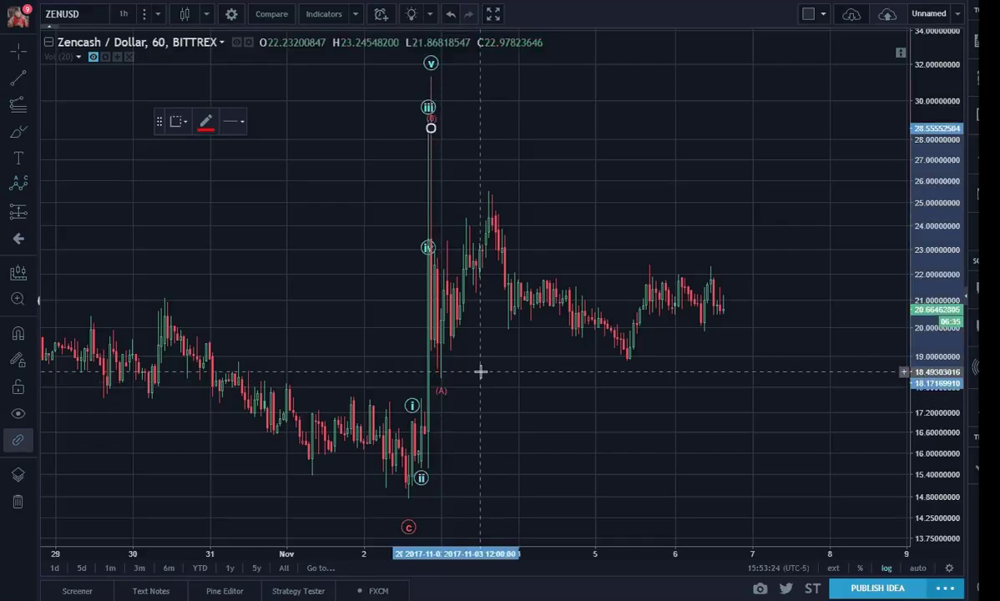
key(Escape)
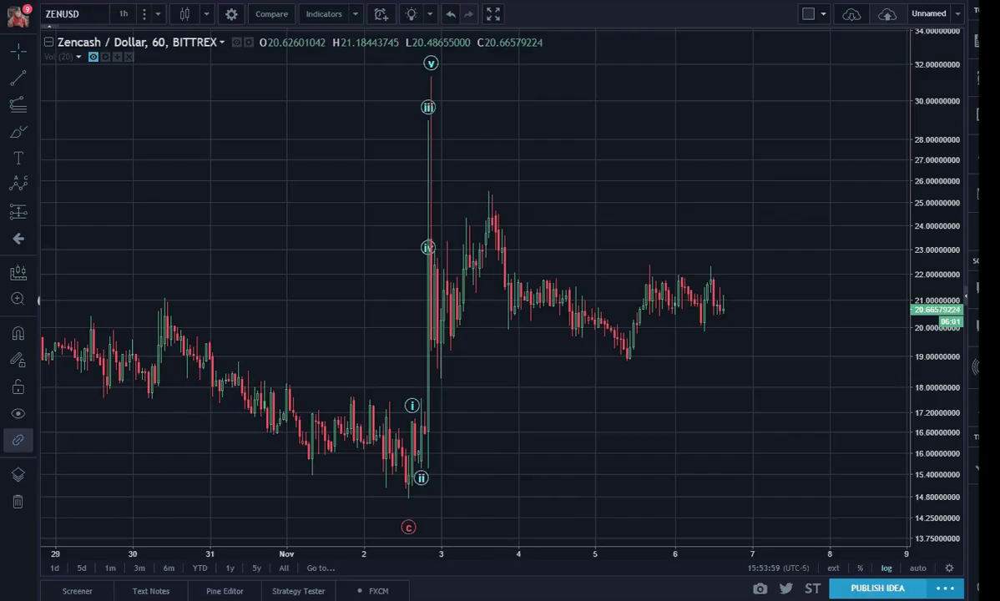
- Draw an Elliott ABC correction after the November 2 spike from about 28.02, with A about 18.26, B about 25.48 and C about 18.80
click(18, 205)
click(331, 264)
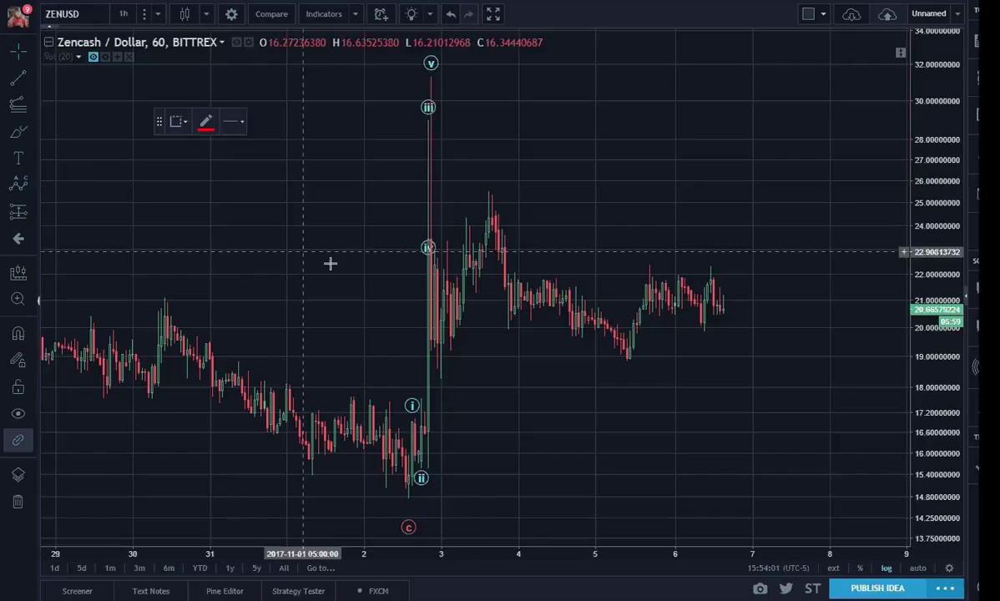
click(432, 140)
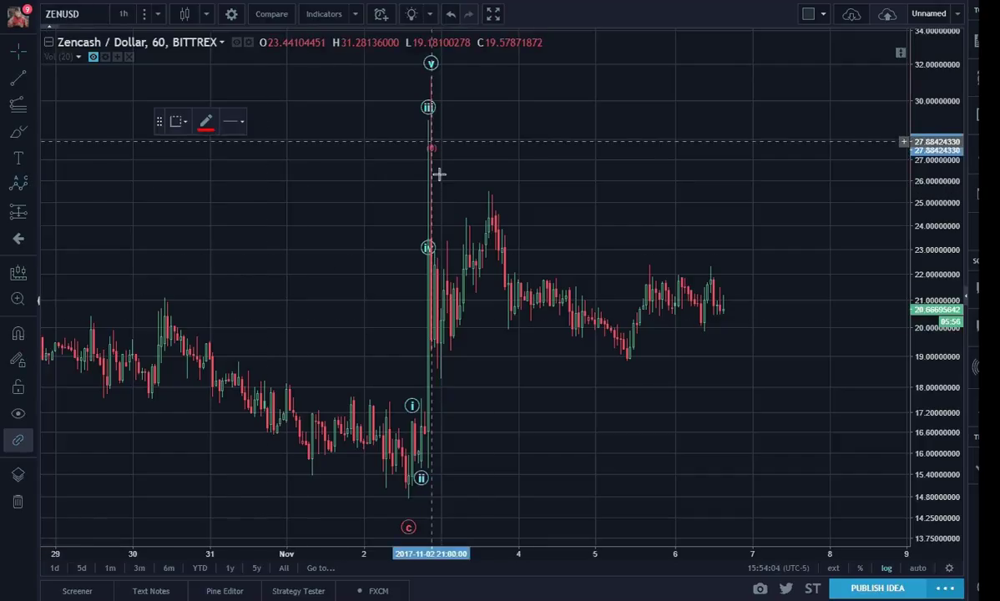
click(441, 378)
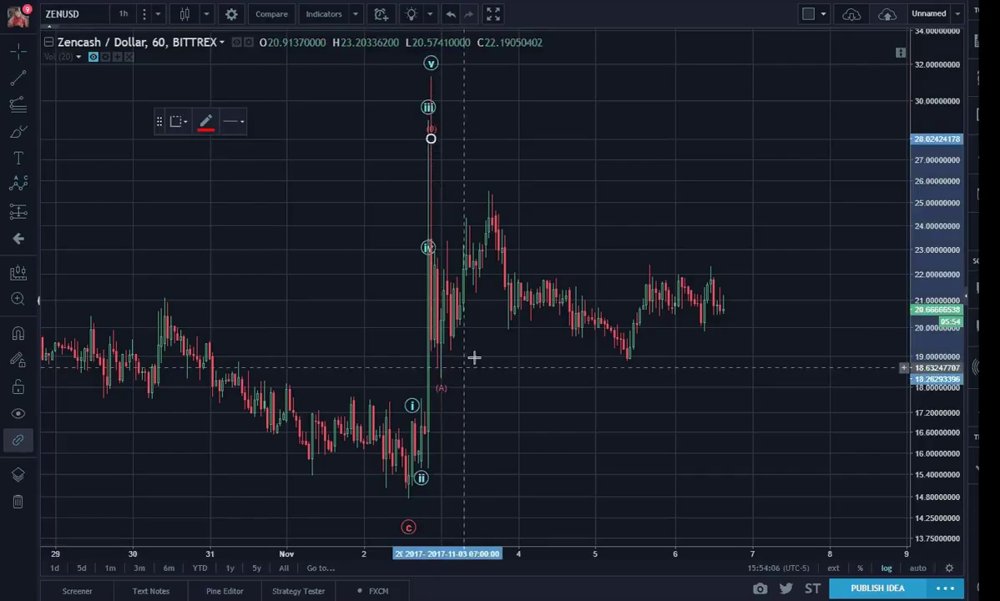
click(489, 191)
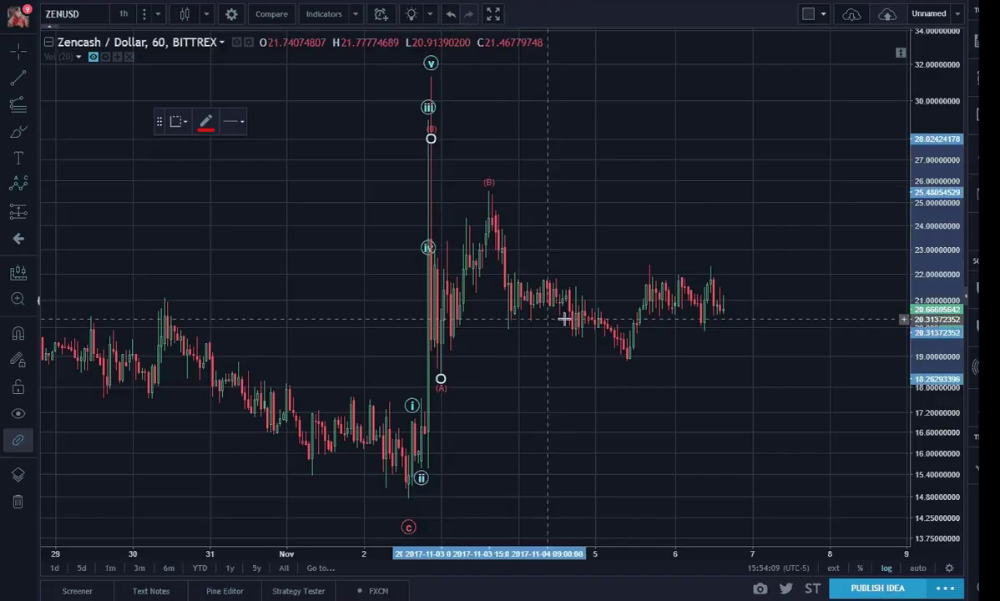
click(629, 363)
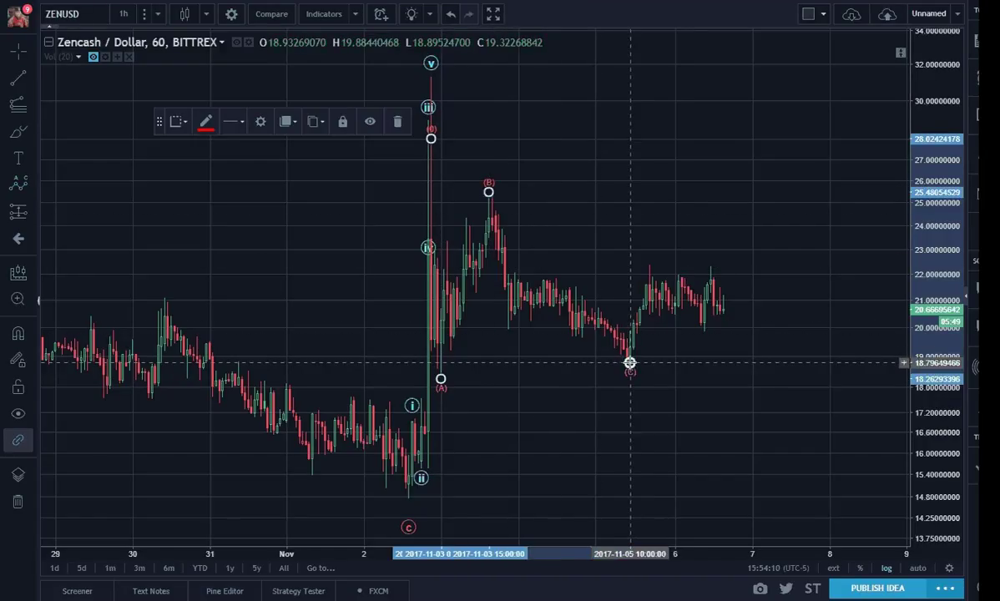
click(729, 364)
- Change the degree of the November 2 impulse wave to Minuette
double_click(431, 107)
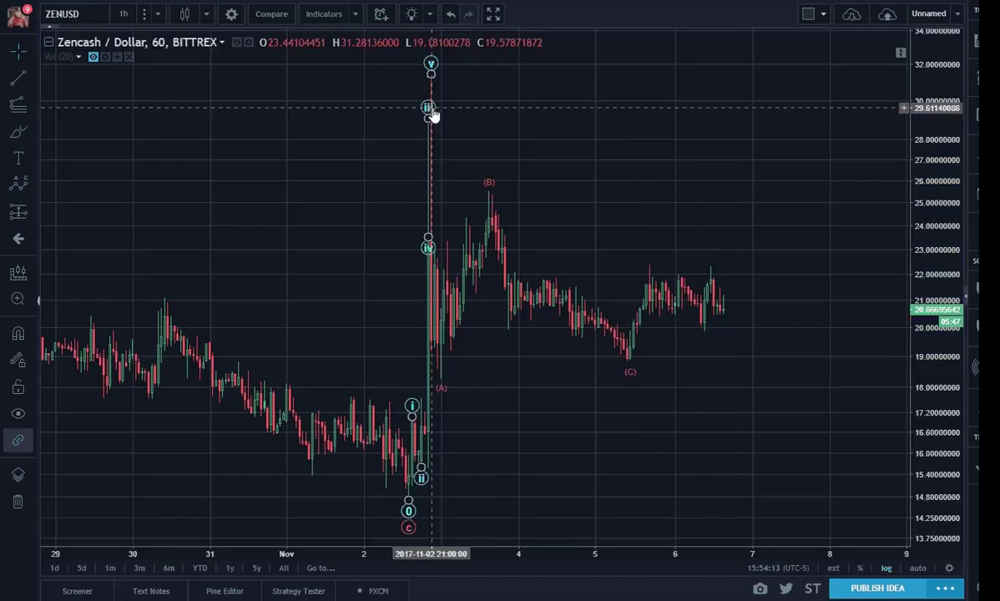
click(496, 269)
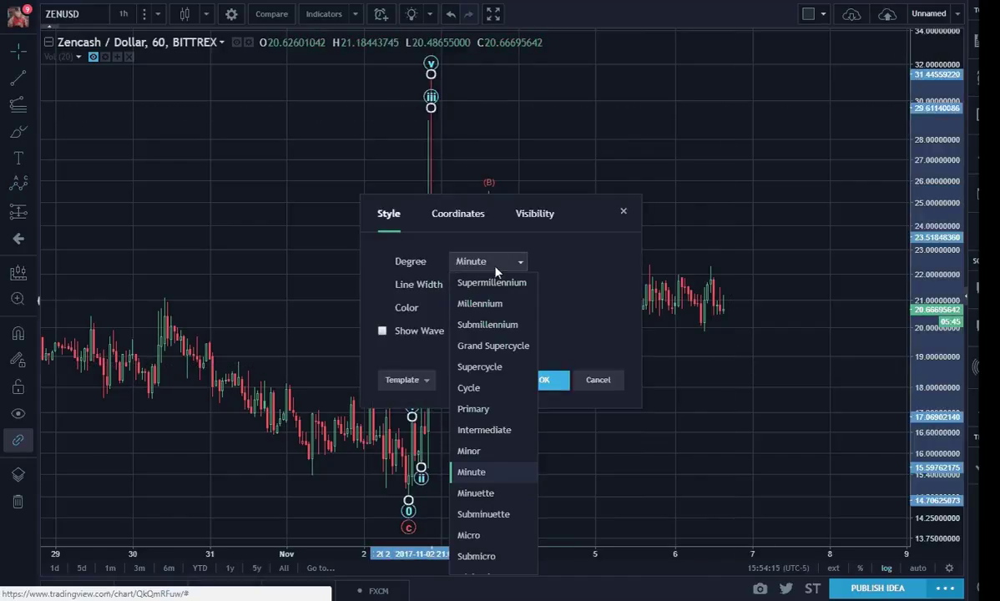
click(509, 494)
click(542, 381)
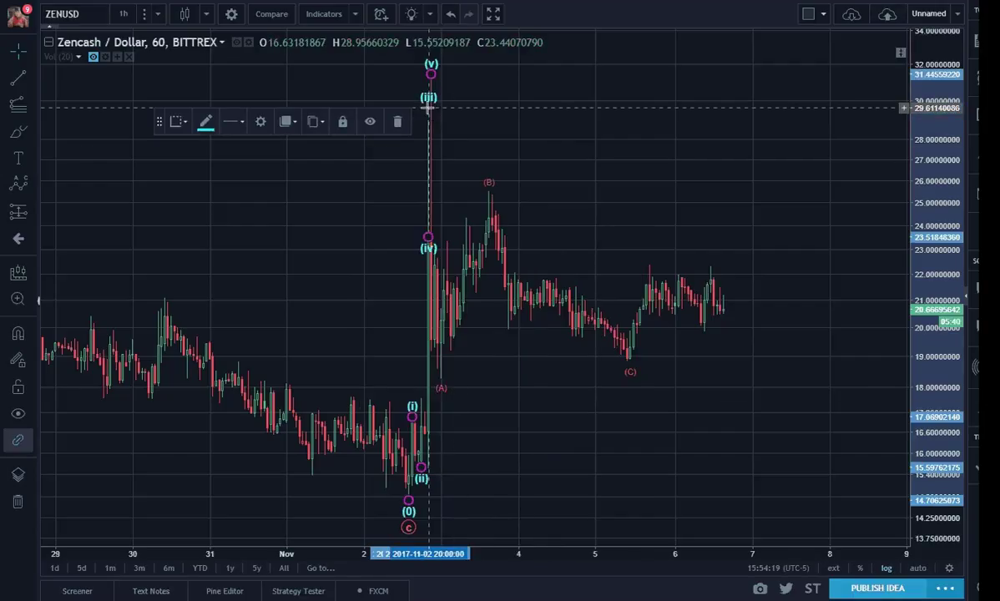
click(535, 122)
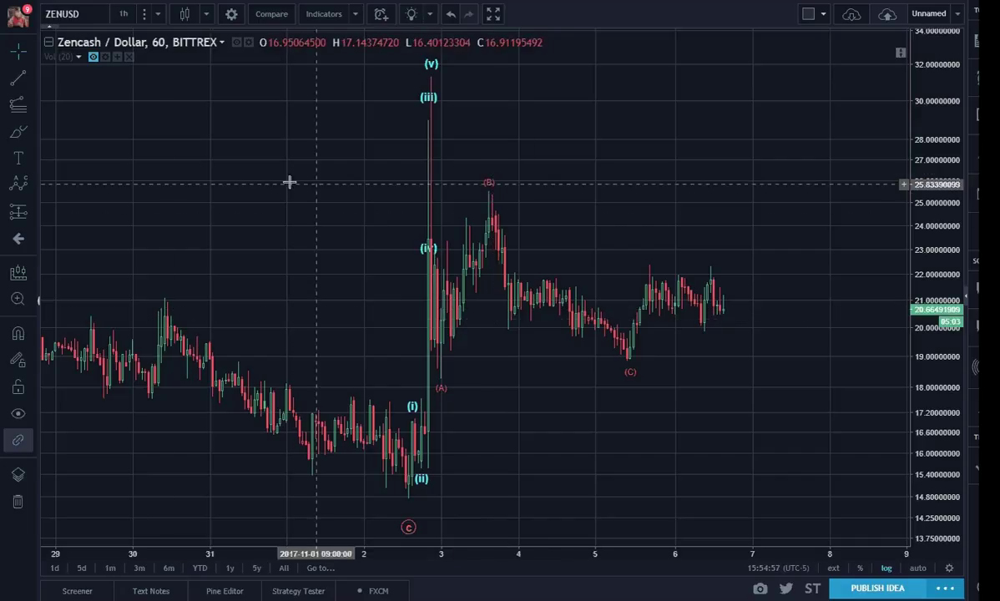
- Sketch an example Elliott ABC correction in the empty area above the late October candles, from about 26.19, with A about 23.14, B about 26.29 and C about 23.17
click(26, 188)
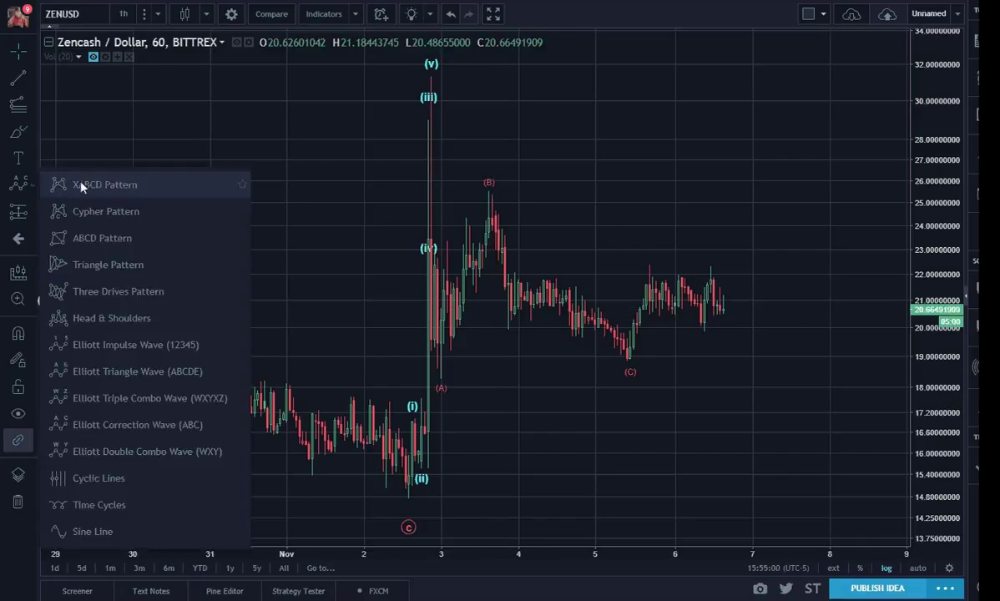
click(173, 429)
click(187, 176)
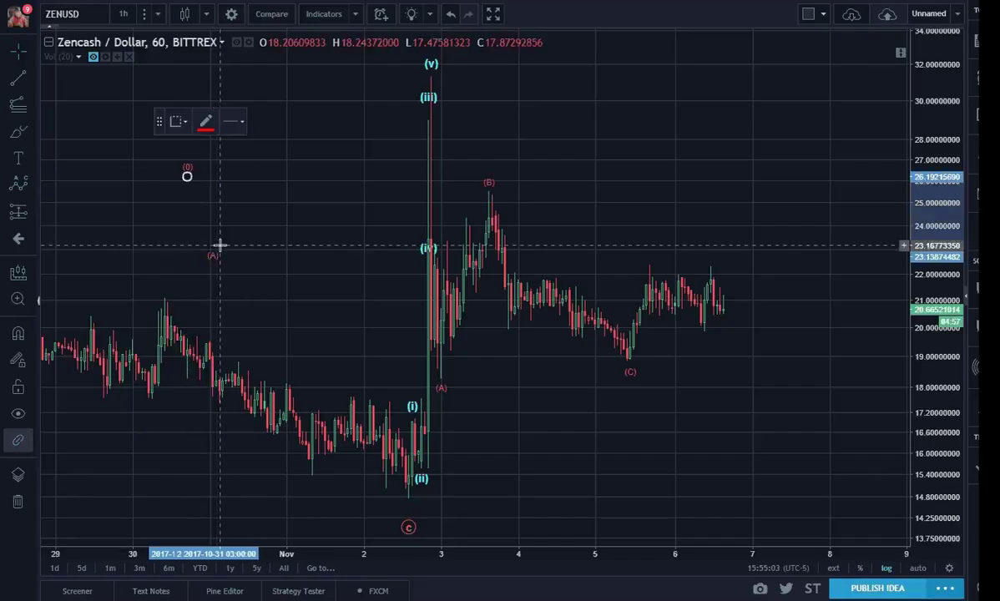
click(218, 246)
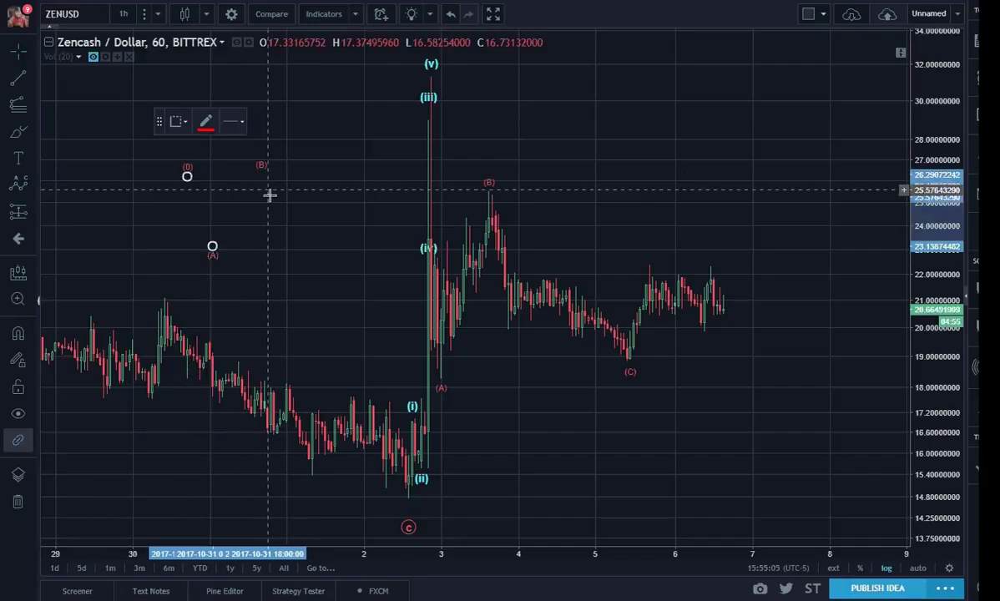
click(261, 174)
click(280, 242)
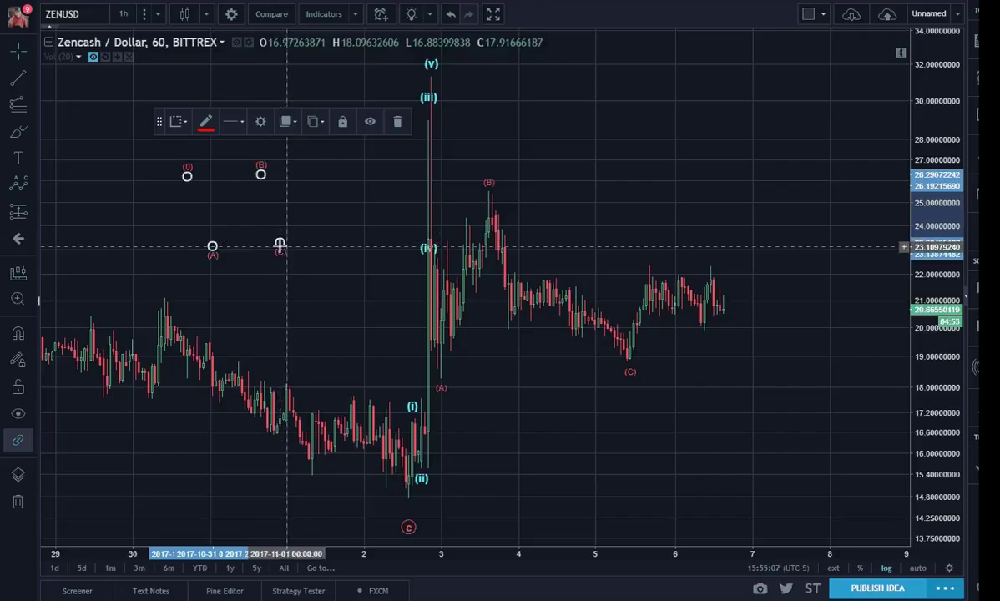
- Show the connecting wave lines of the example ABC correction above the late October candles
double_click(278, 252)
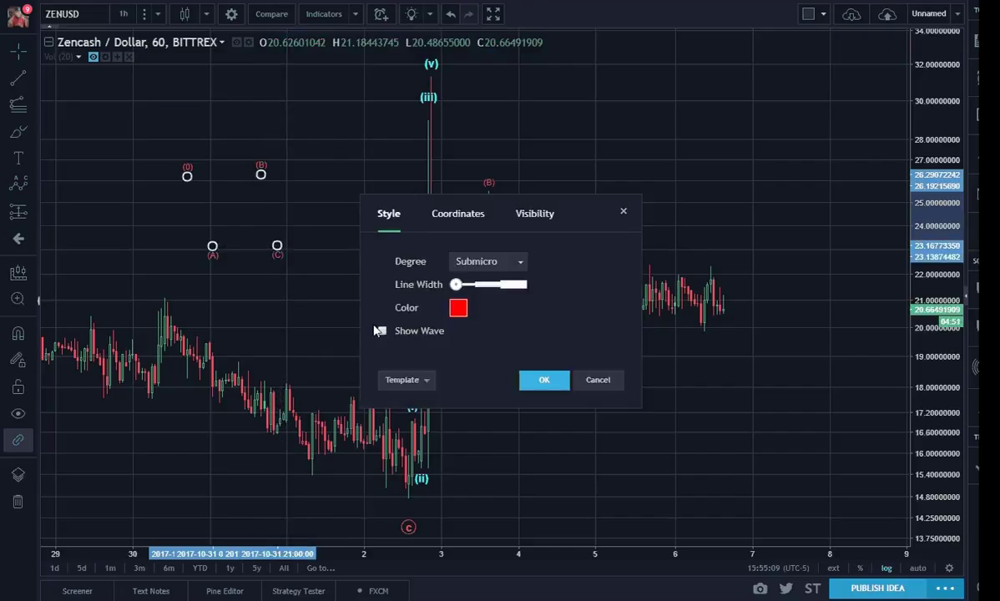
click(551, 383)
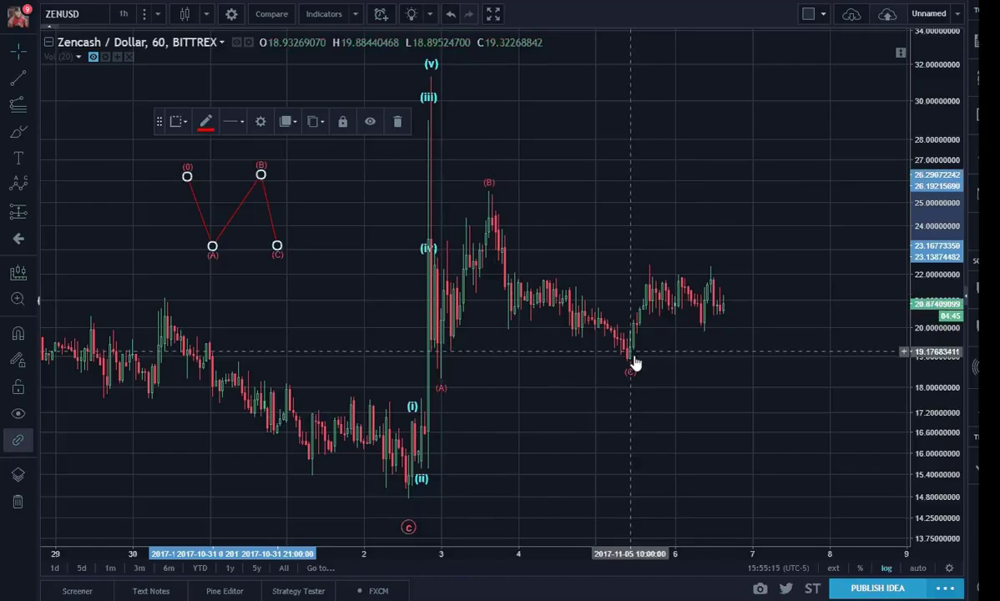
click(736, 387)
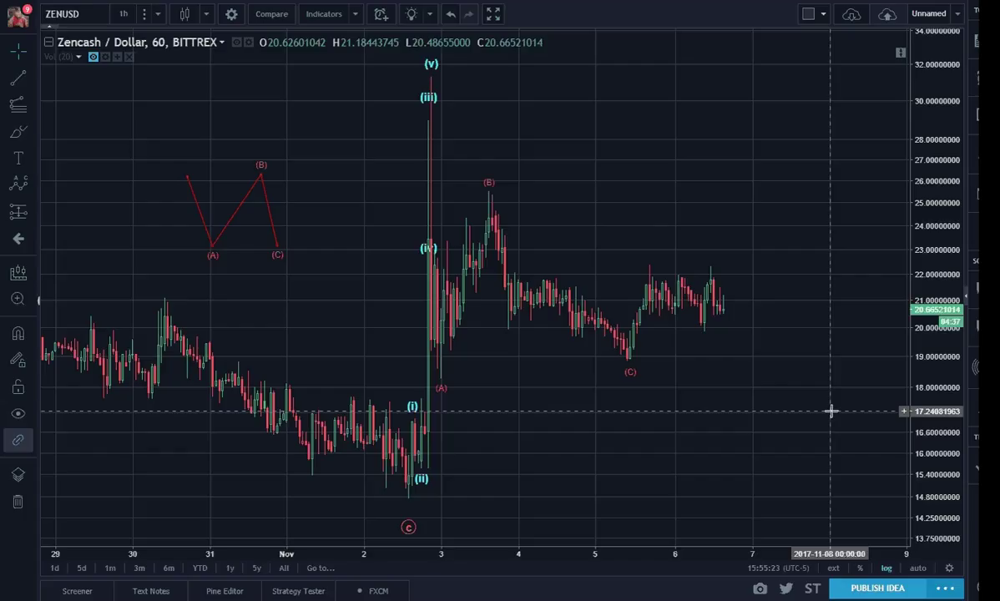
- Draw an Elliott double combo WXY over the November ABC correction from about 26.25, with W about 17.36, X about 26.95 and Y about 18.01
drag(831, 412, 728, 413)
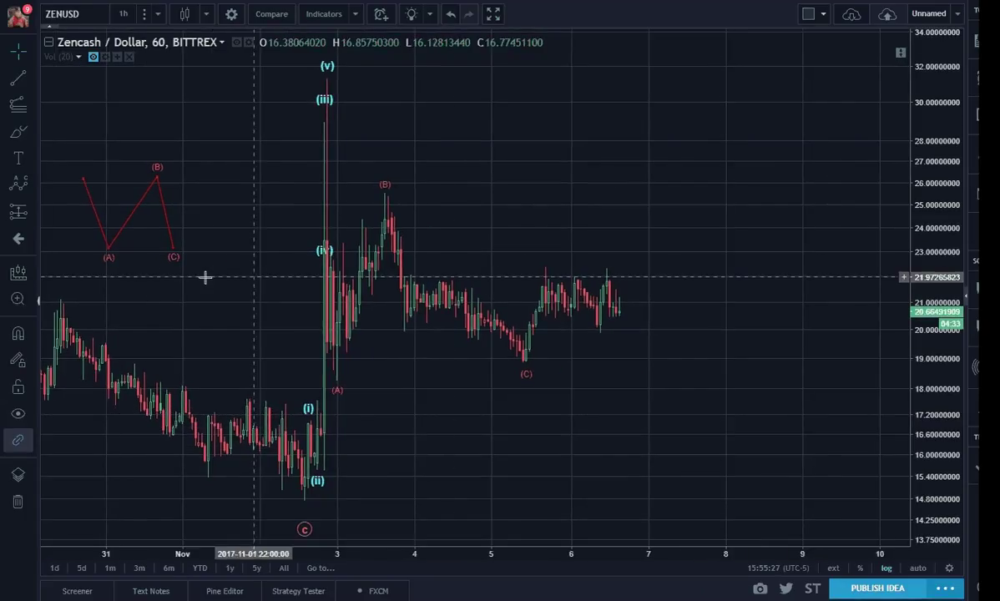
click(30, 187)
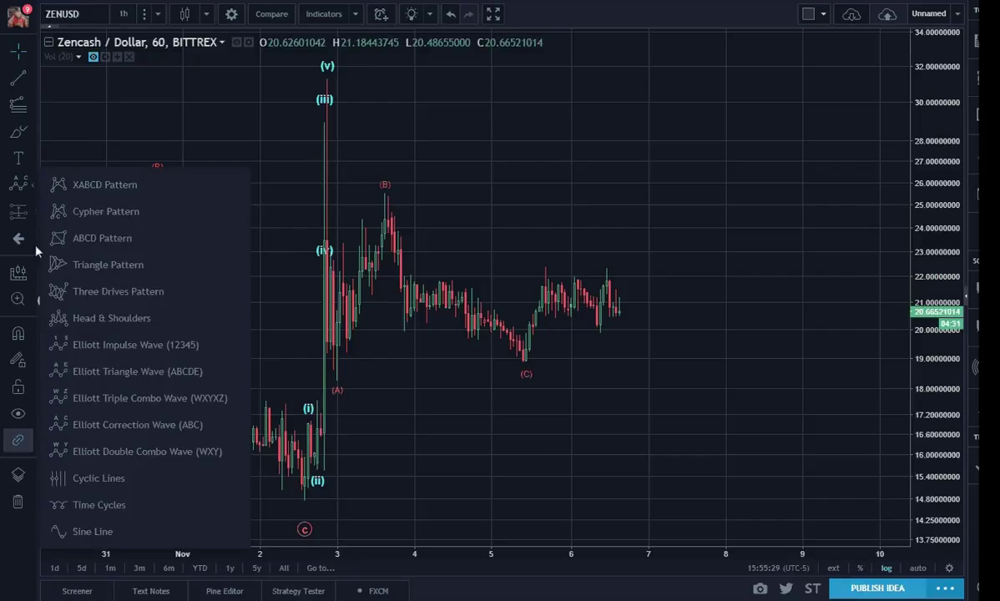
click(107, 452)
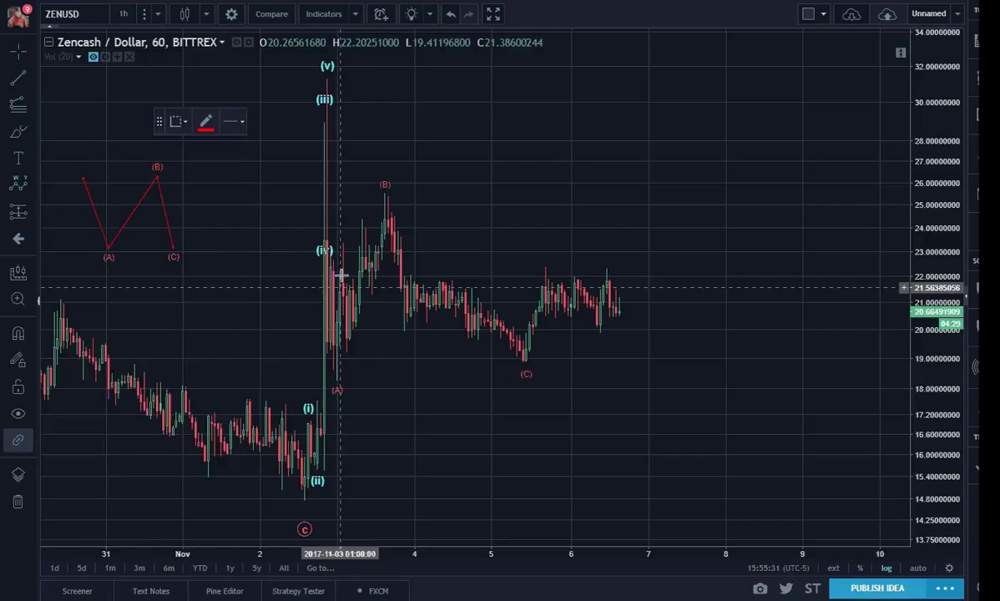
click(324, 179)
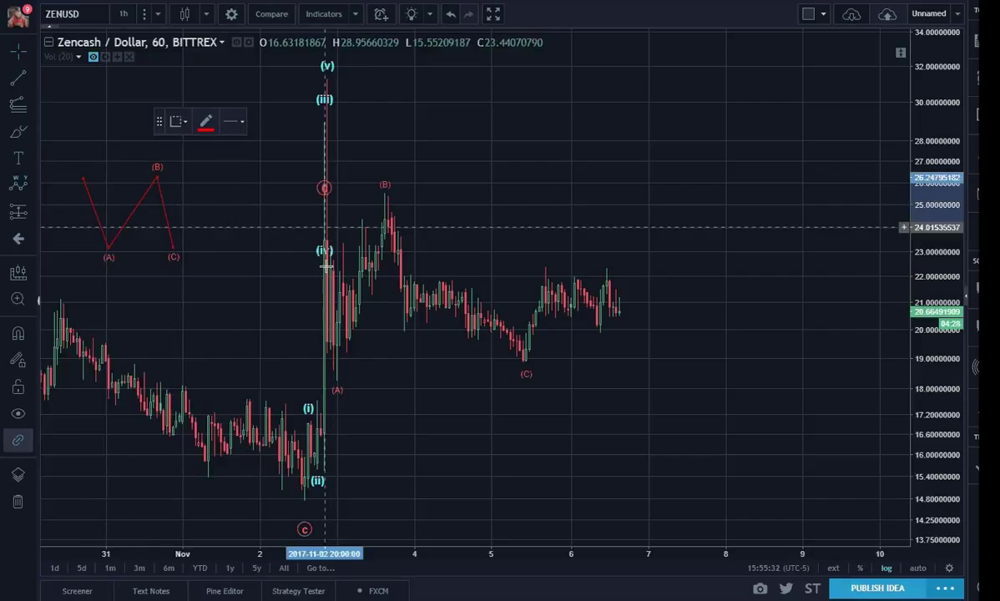
click(337, 409)
click(384, 151)
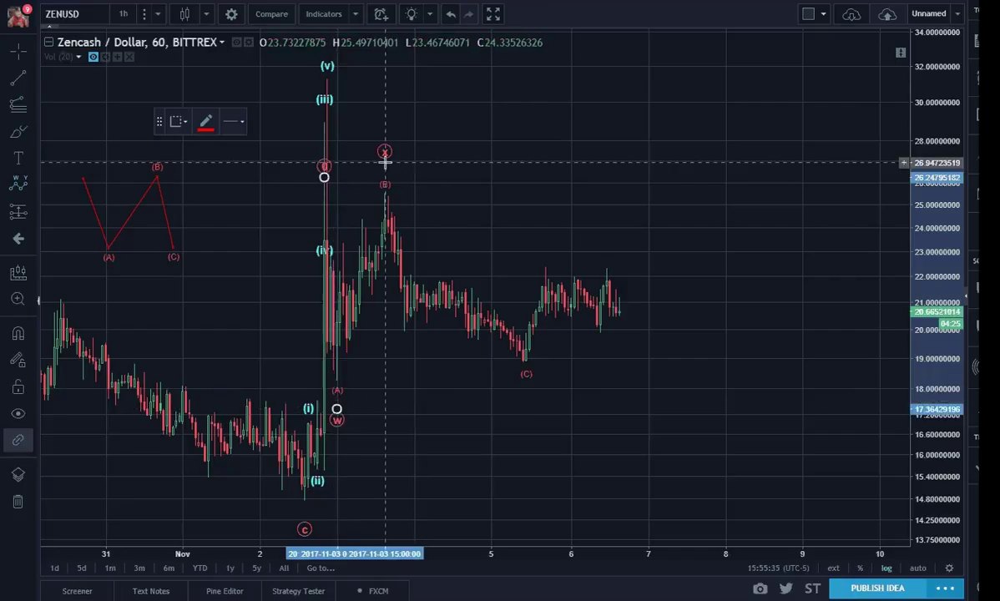
click(528, 376)
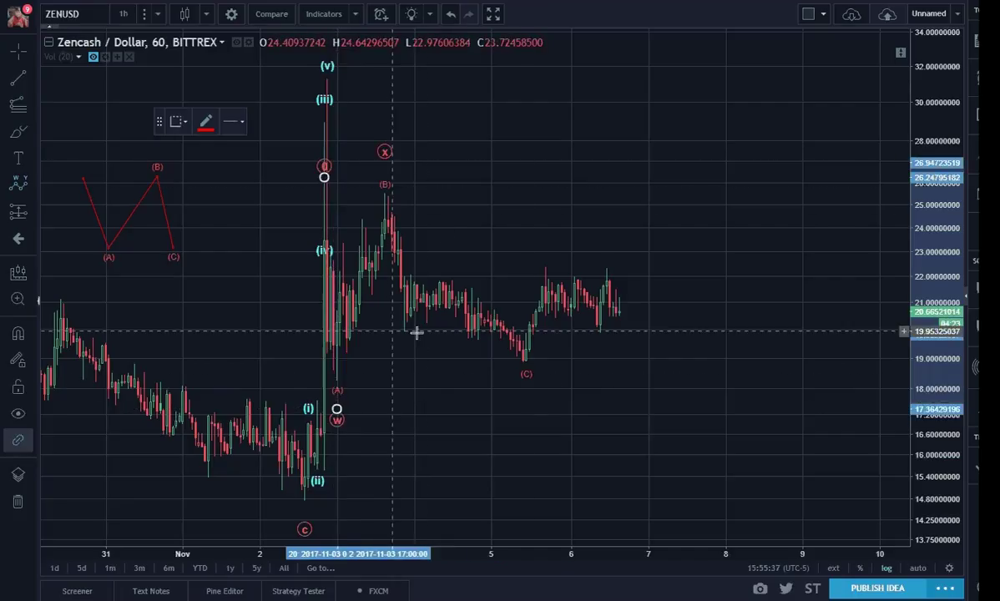
click(528, 388)
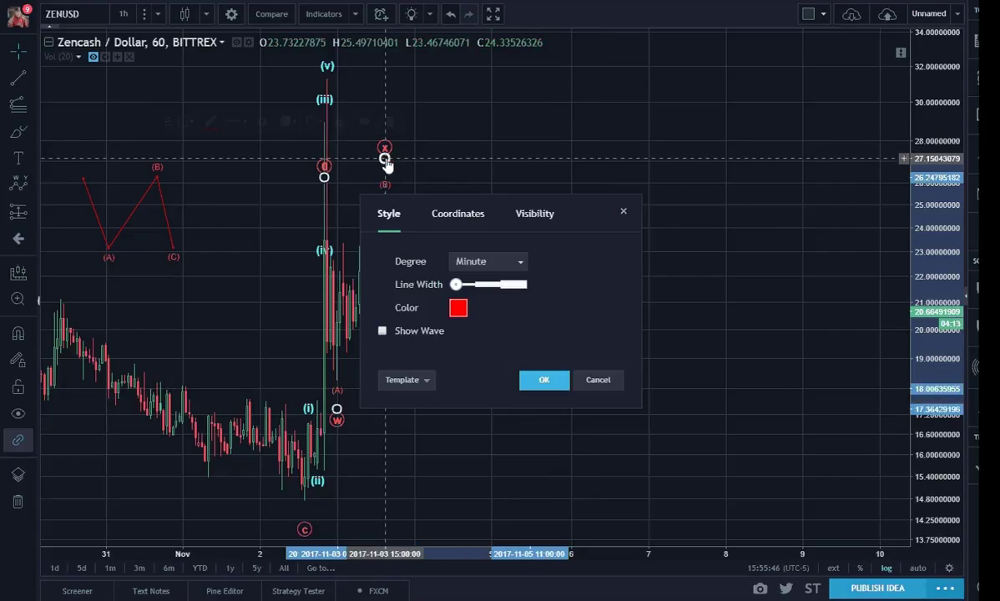
- Change the colour of the November WXY double combo to cyan
click(459, 313)
click(521, 344)
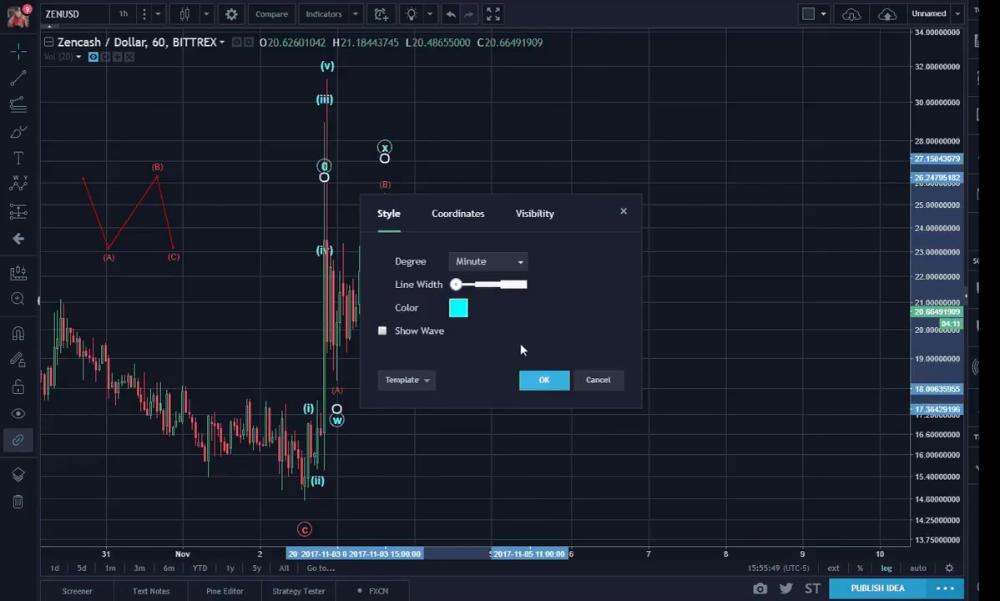
click(541, 381)
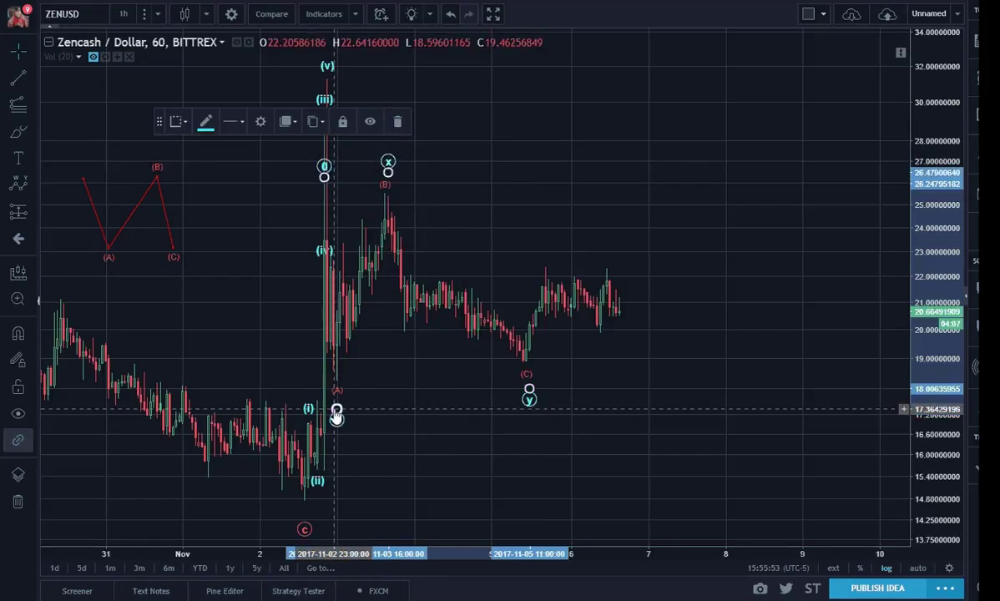
- Reposition the cyan double combo's points, with W at about 17.65 under (A), X directly above (B) and Y directly below (C)
drag(336, 409, 334, 398)
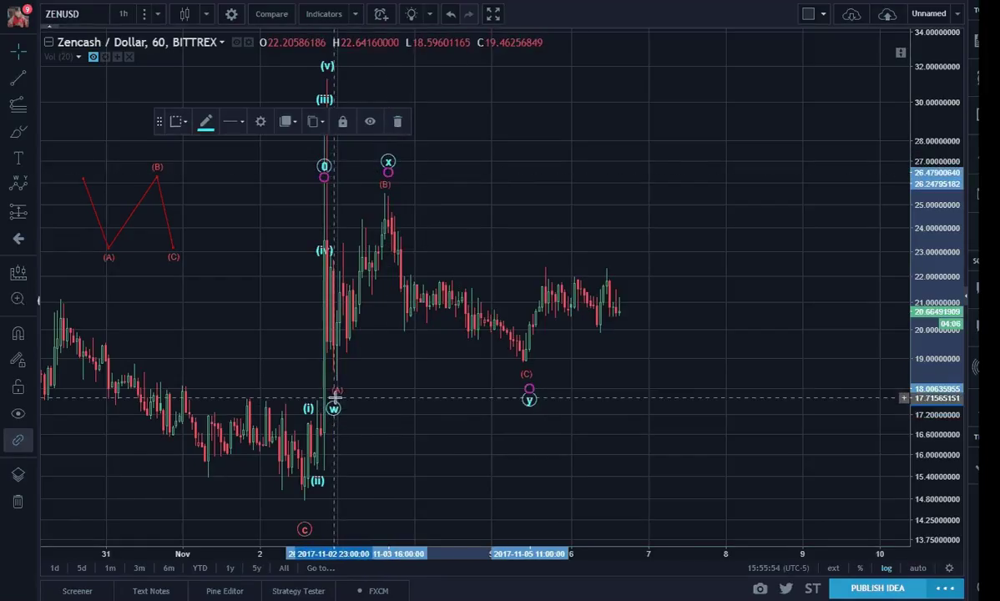
click(543, 369)
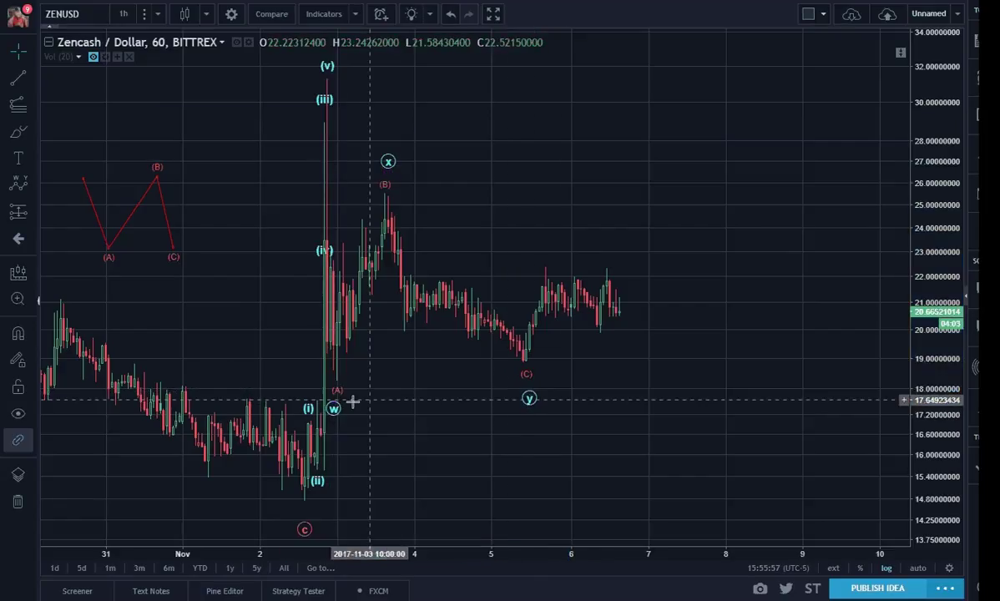
drag(333, 409, 336, 404)
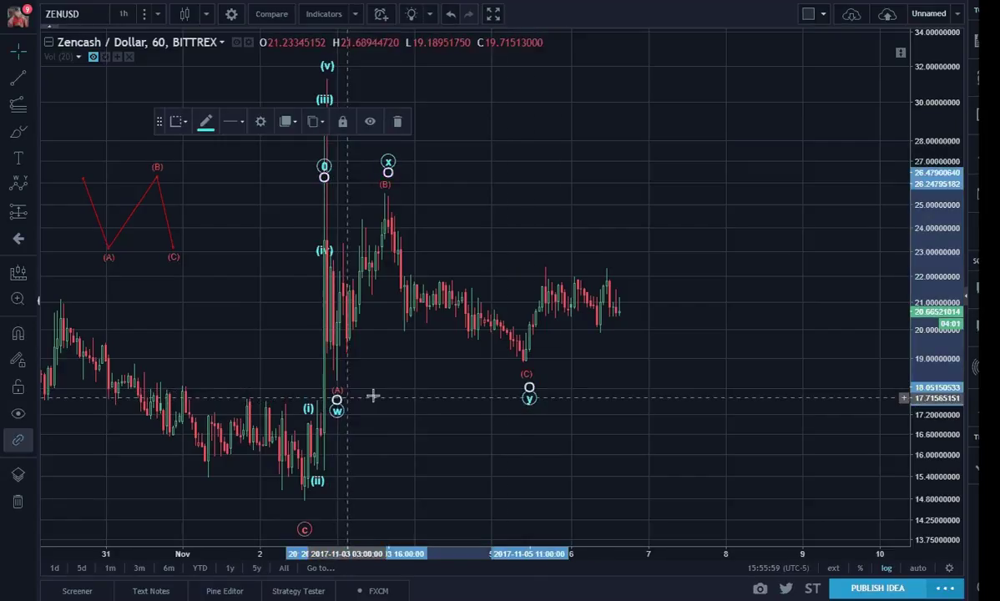
click(468, 364)
drag(391, 174, 386, 174)
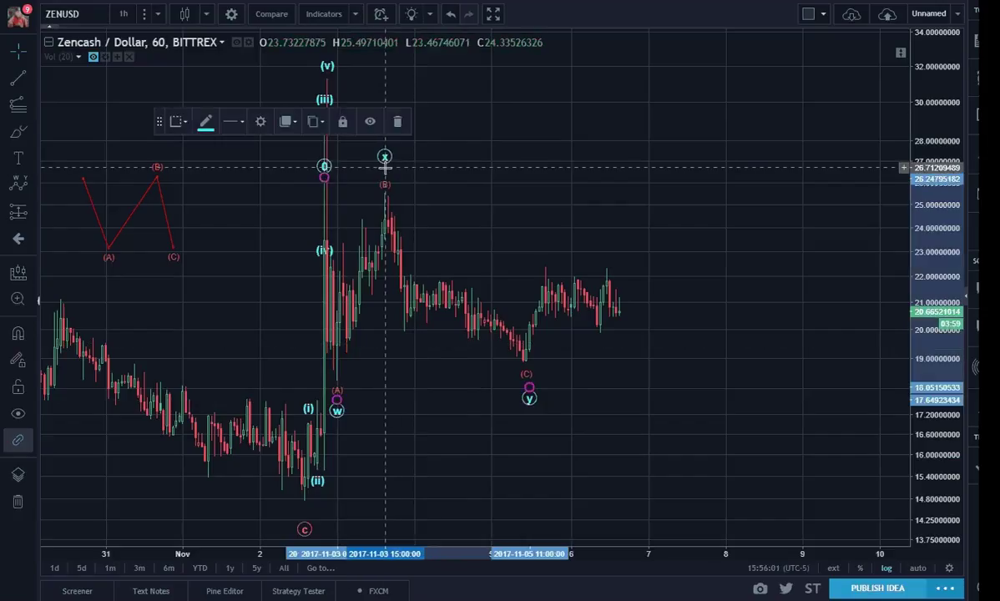
click(450, 191)
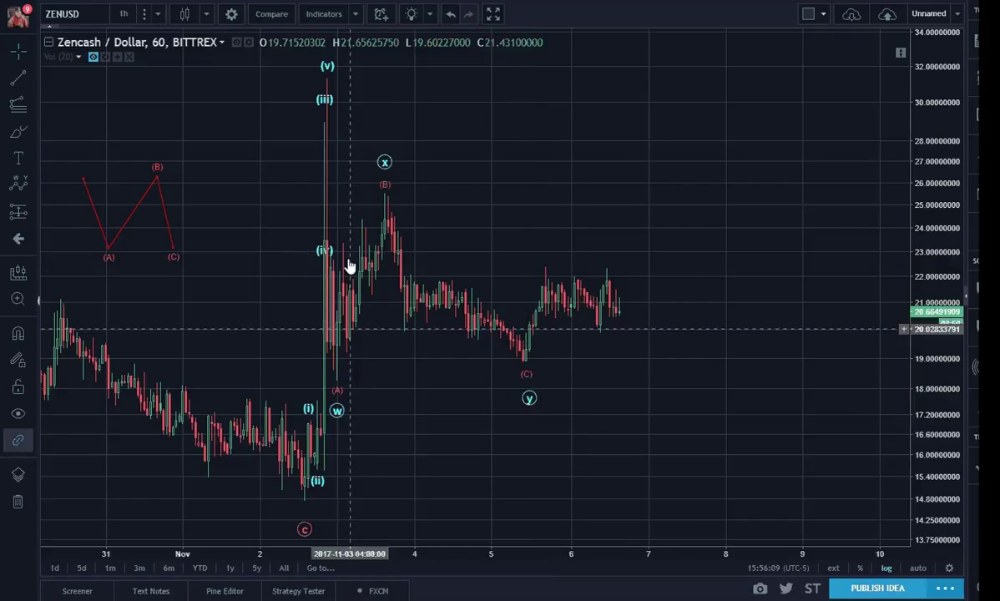
click(529, 396)
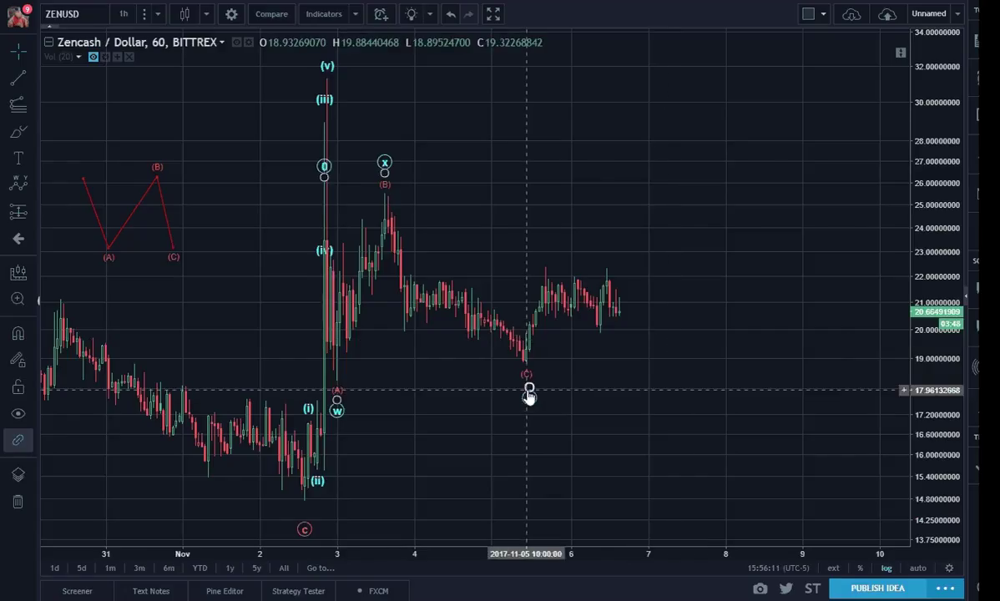
click(621, 389)
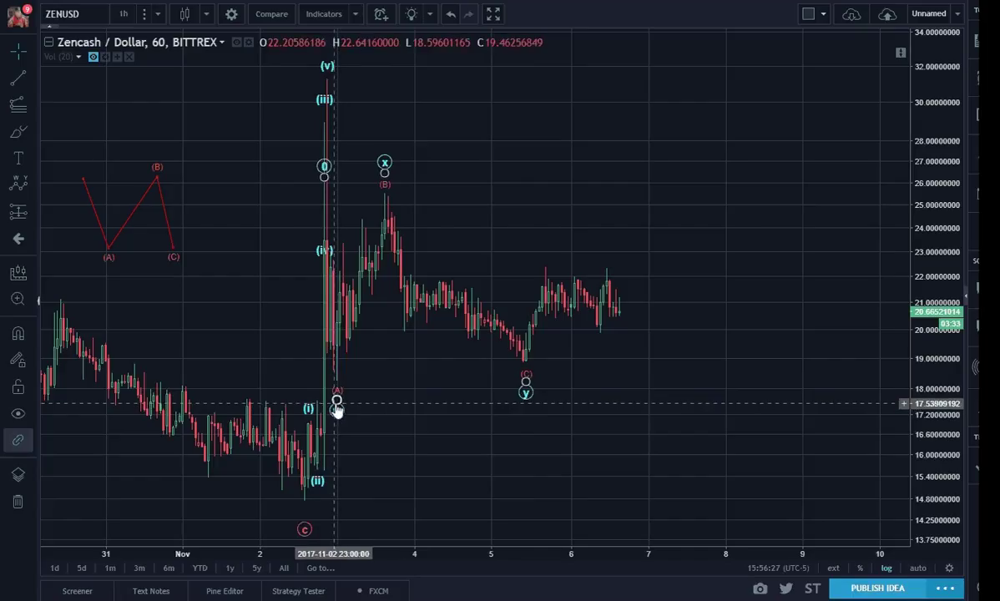
- Draw an Elliott triple combo WXYXZ from about 25.15, with W about 16.56, X about 27.49, Y about 17.23, second X about 22.59 and Z about 17.52
click(28, 191)
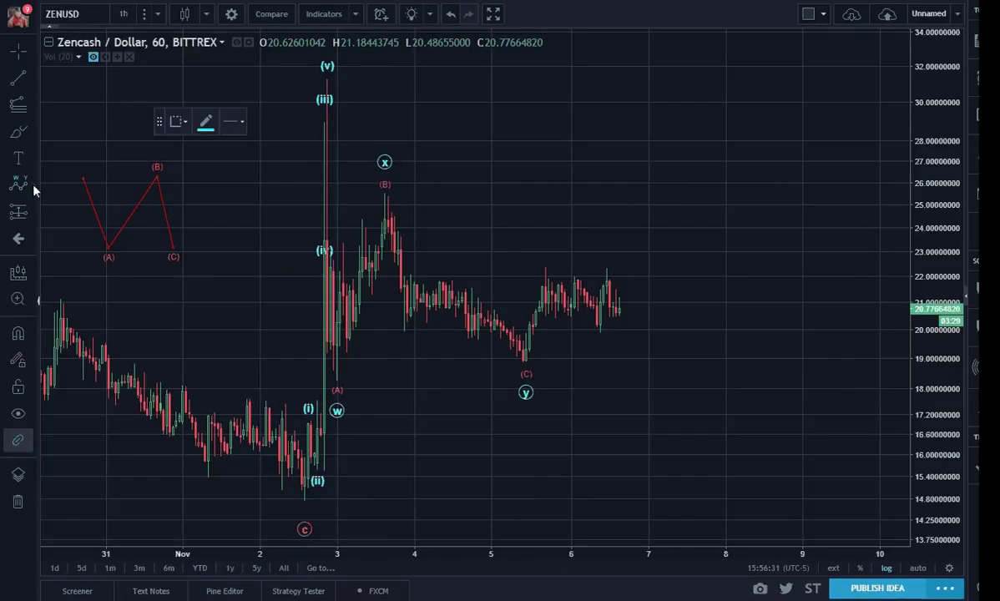
click(32, 189)
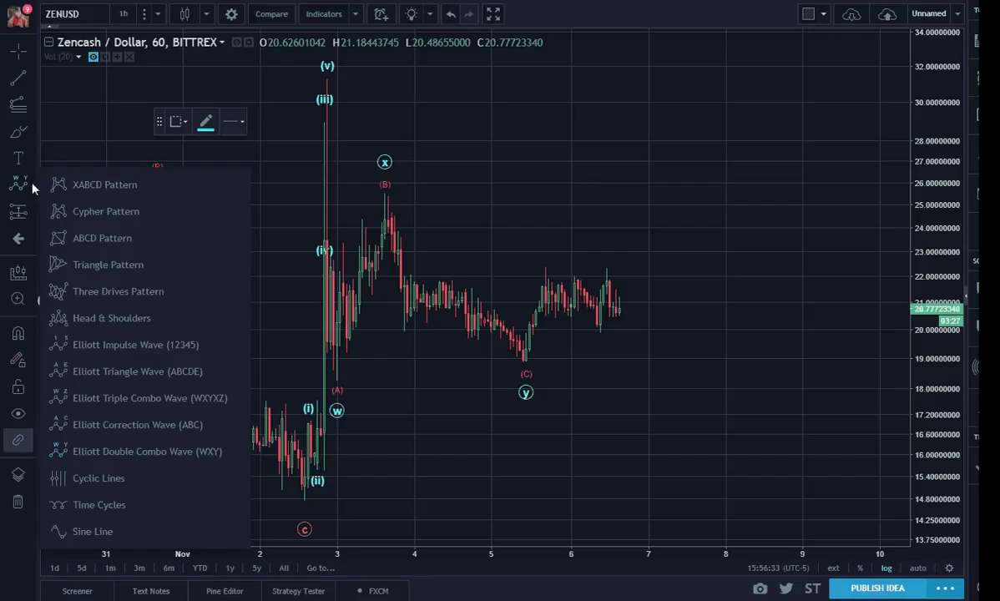
click(32, 188)
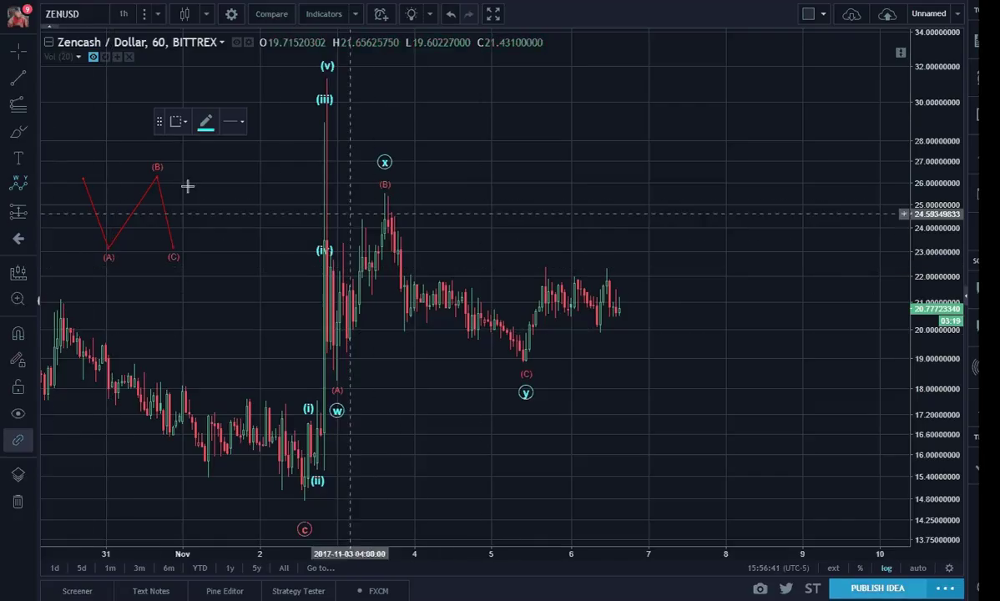
click(34, 189)
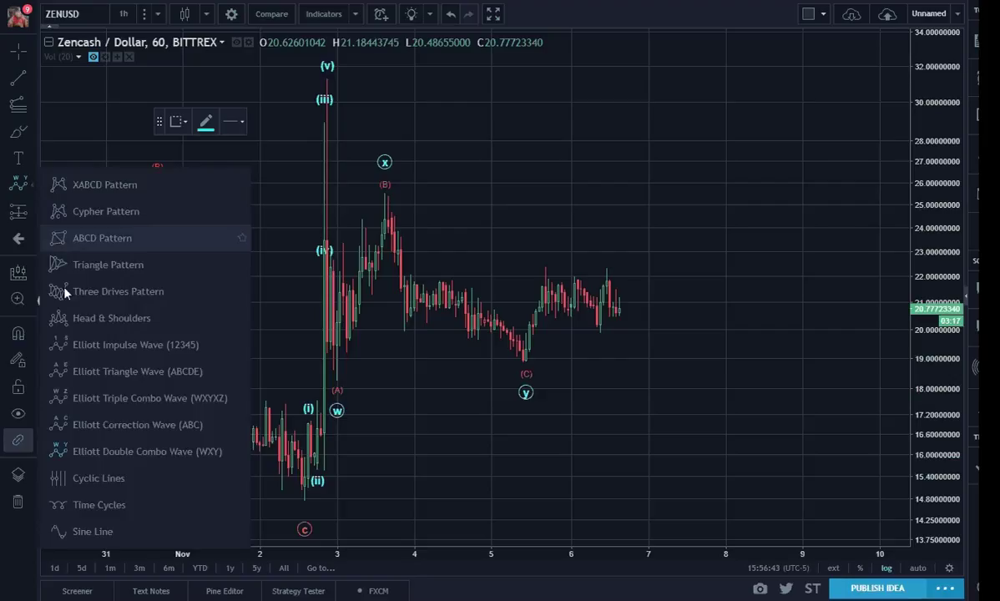
click(117, 398)
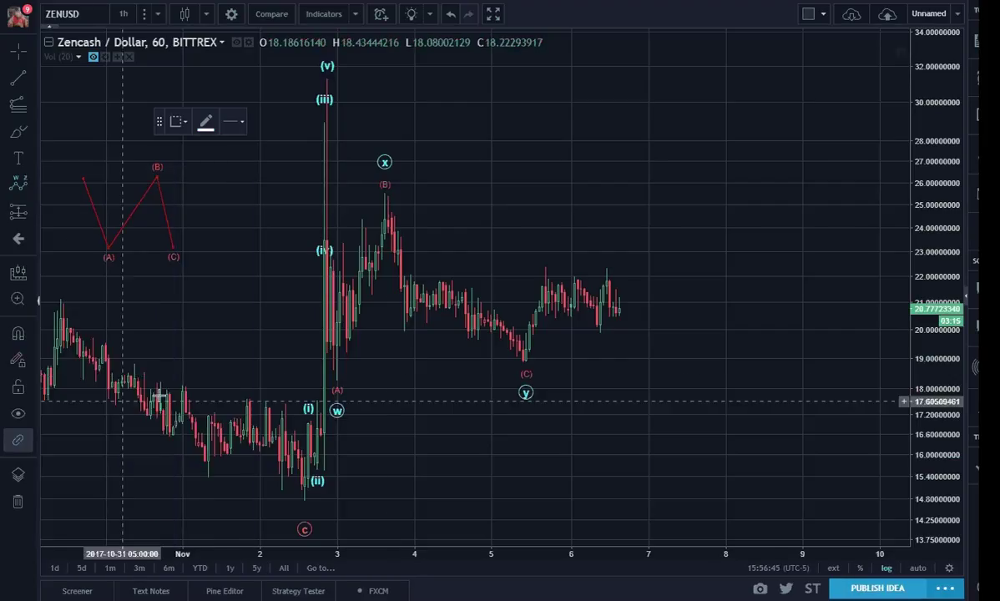
click(325, 202)
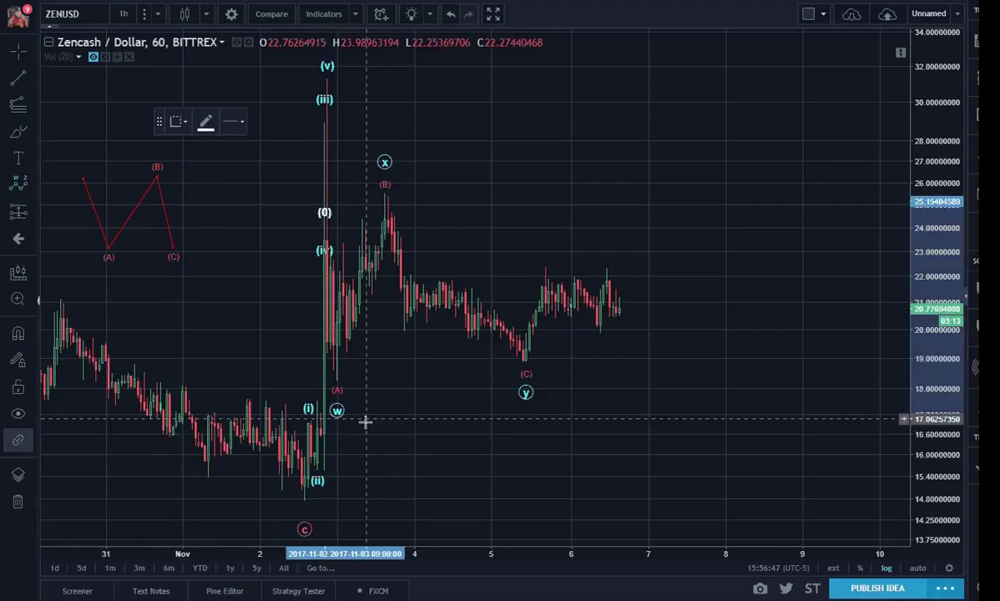
click(340, 435)
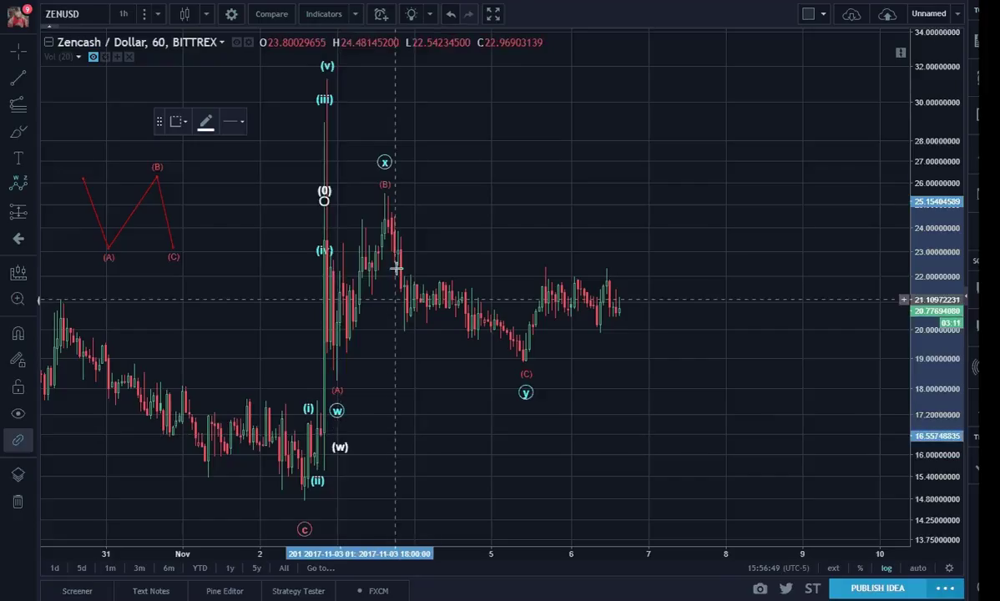
click(387, 143)
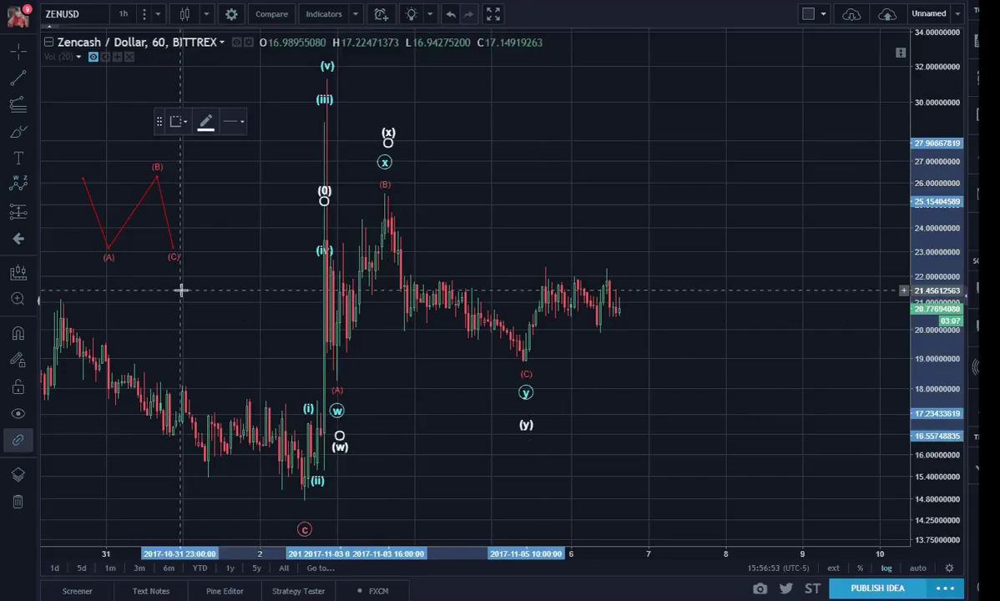
click(33, 191)
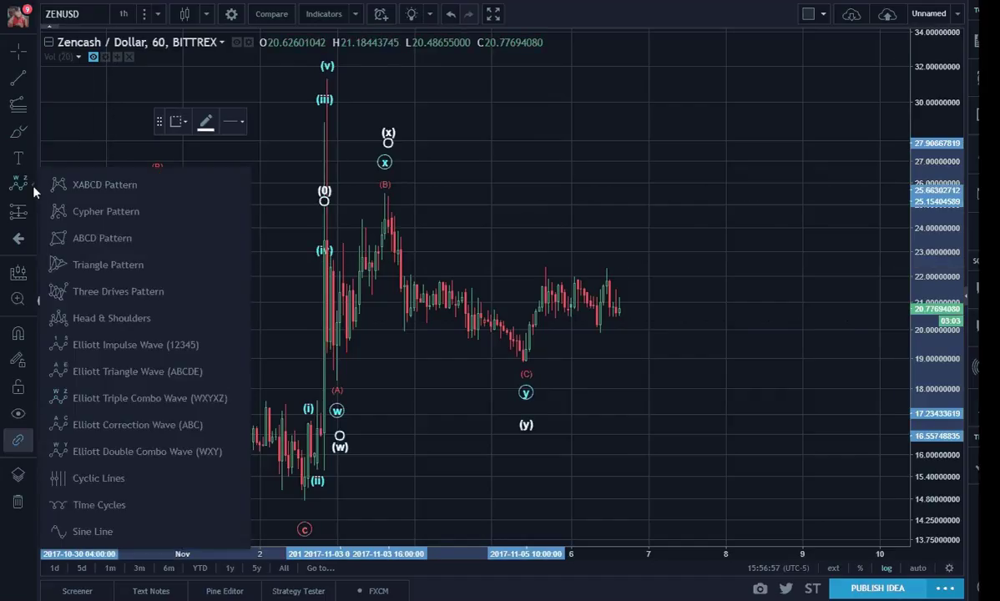
click(539, 264)
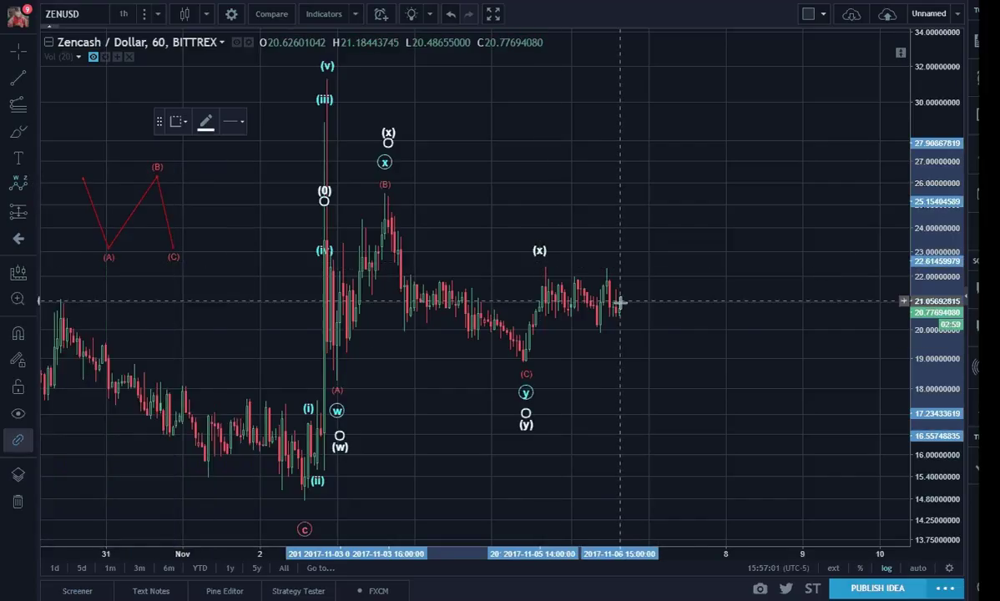
click(670, 405)
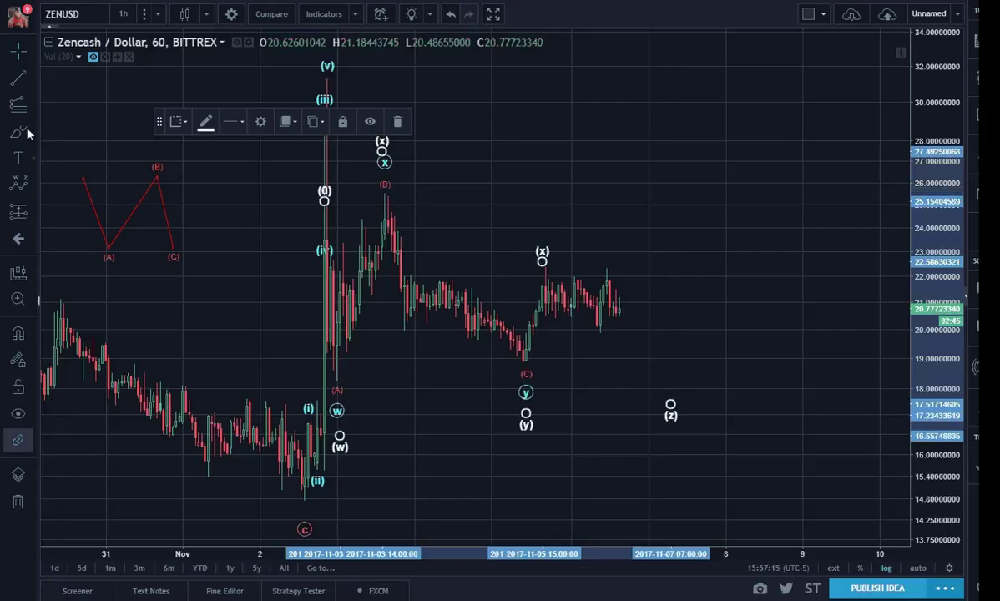
- Draw a solid red trend line from the latest candle at about 20.72 down to the (z) label at about 17.54
click(20, 80)
click(618, 310)
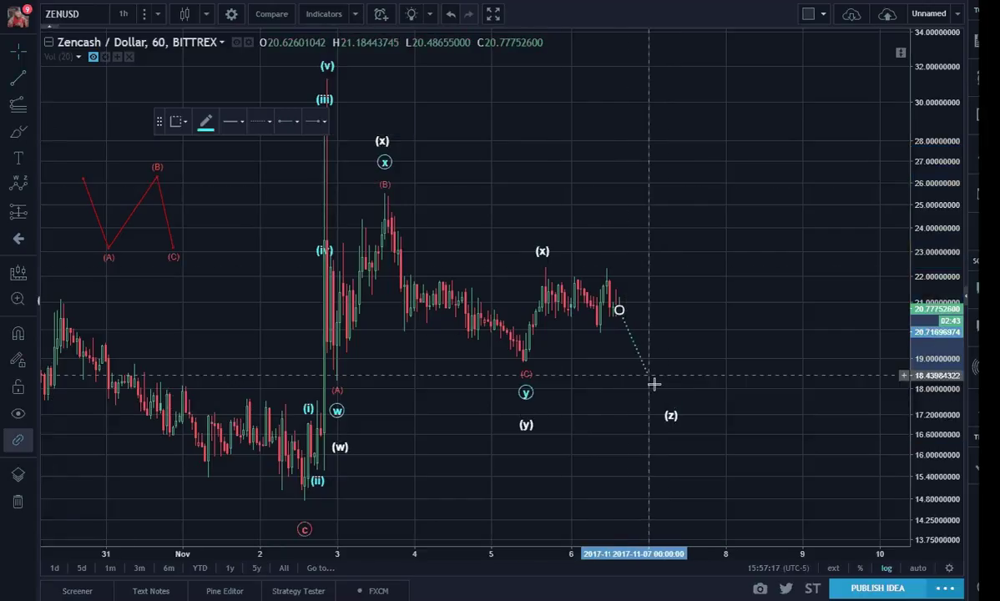
click(664, 404)
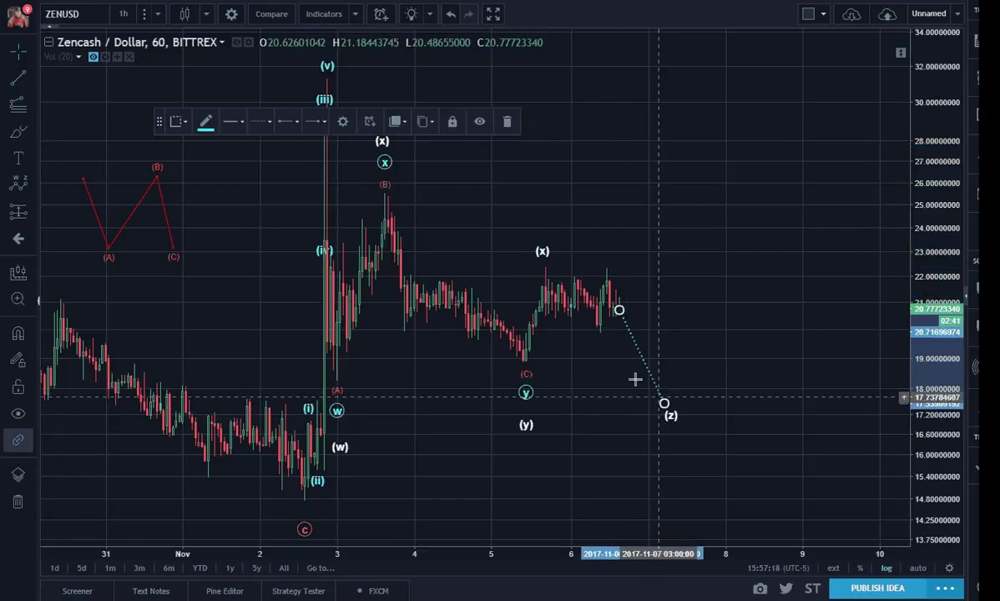
click(206, 129)
click(213, 163)
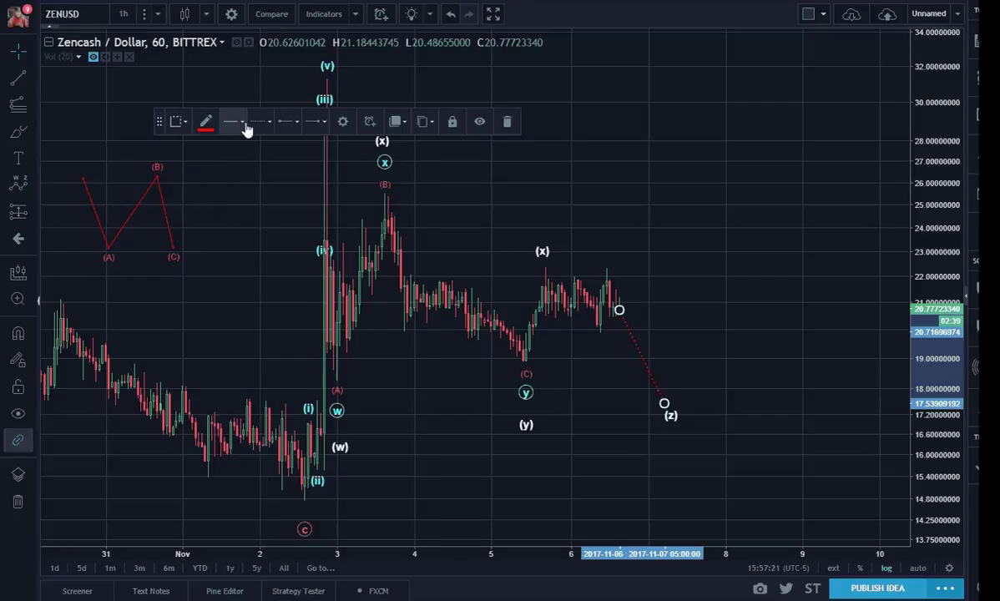
click(265, 159)
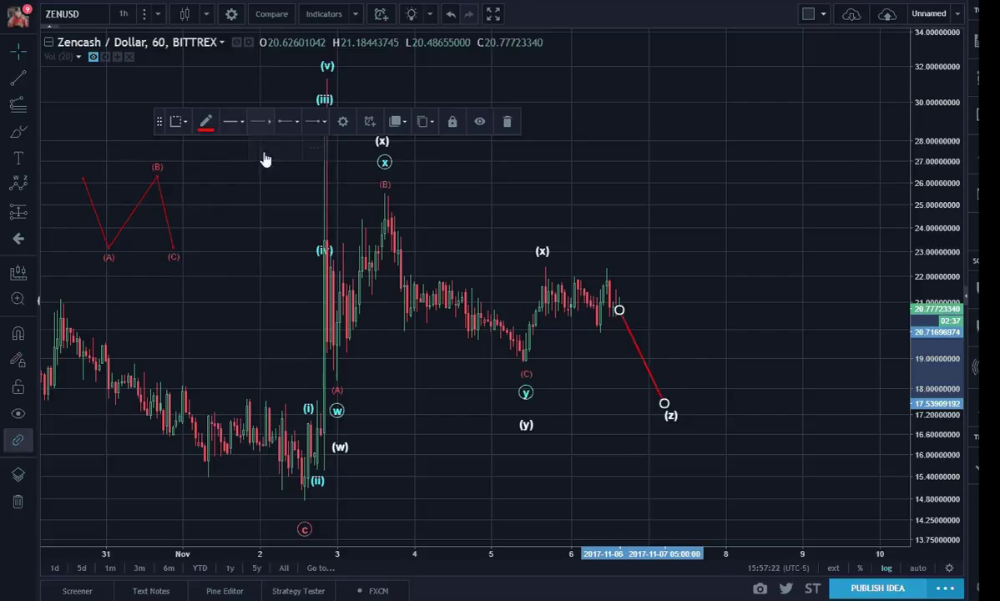
click(808, 381)
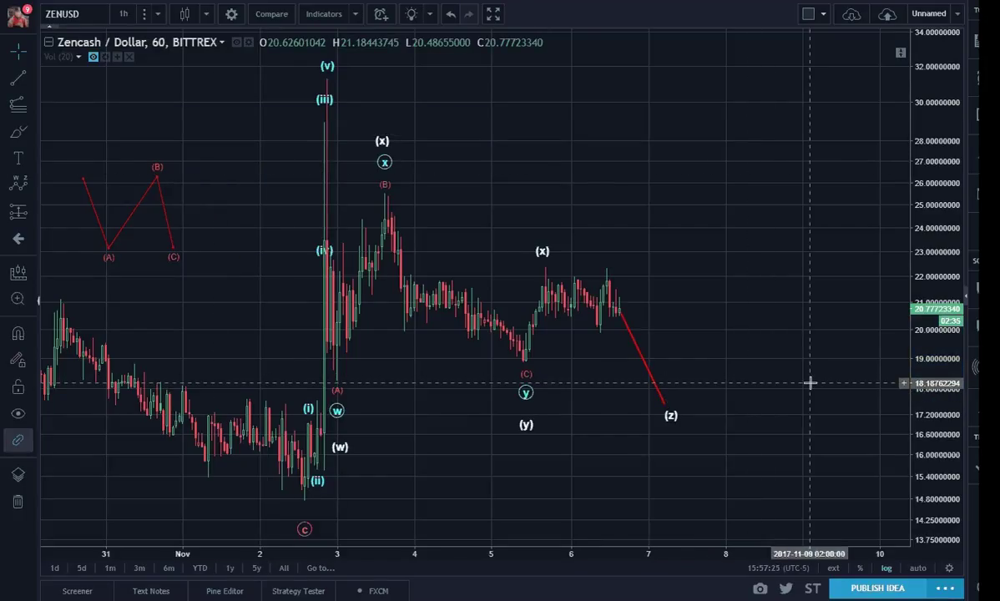
- Adjust the white triple combo's points, moving W to about 17.02, Y to about 17.47 and the second X to about 22.50
click(340, 445)
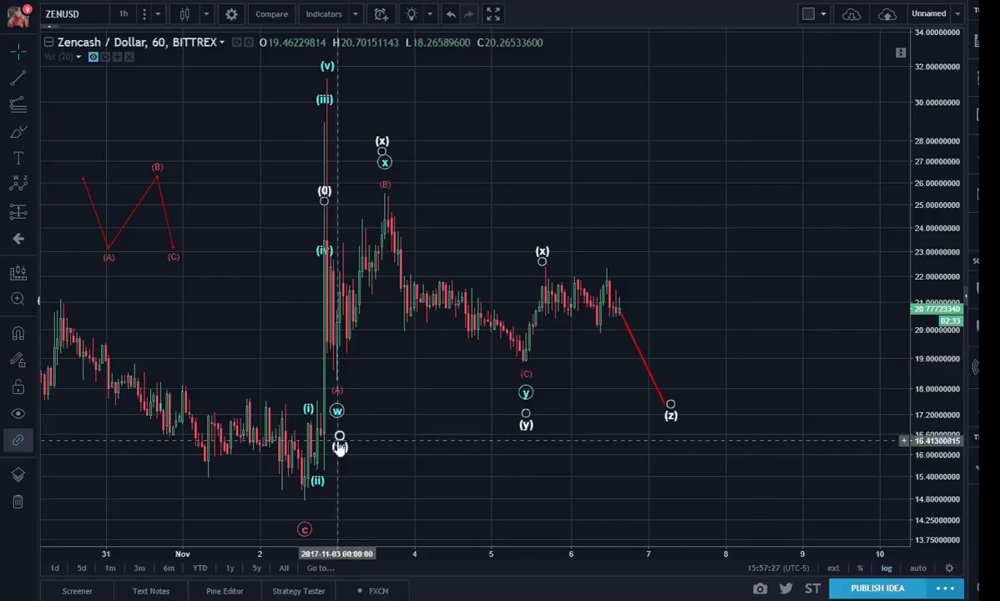
drag(340, 445, 340, 426)
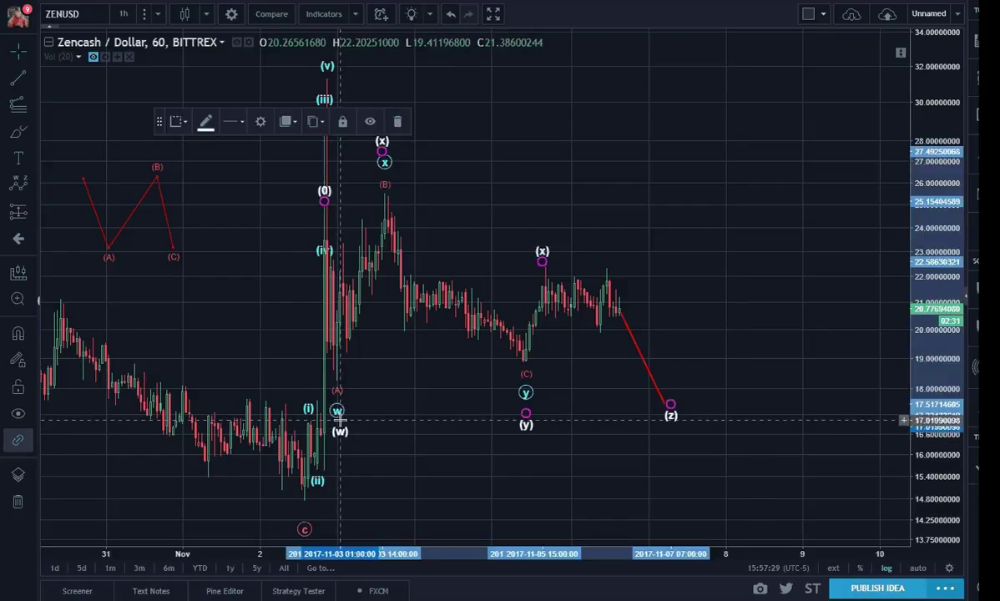
click(409, 424)
drag(528, 424, 530, 415)
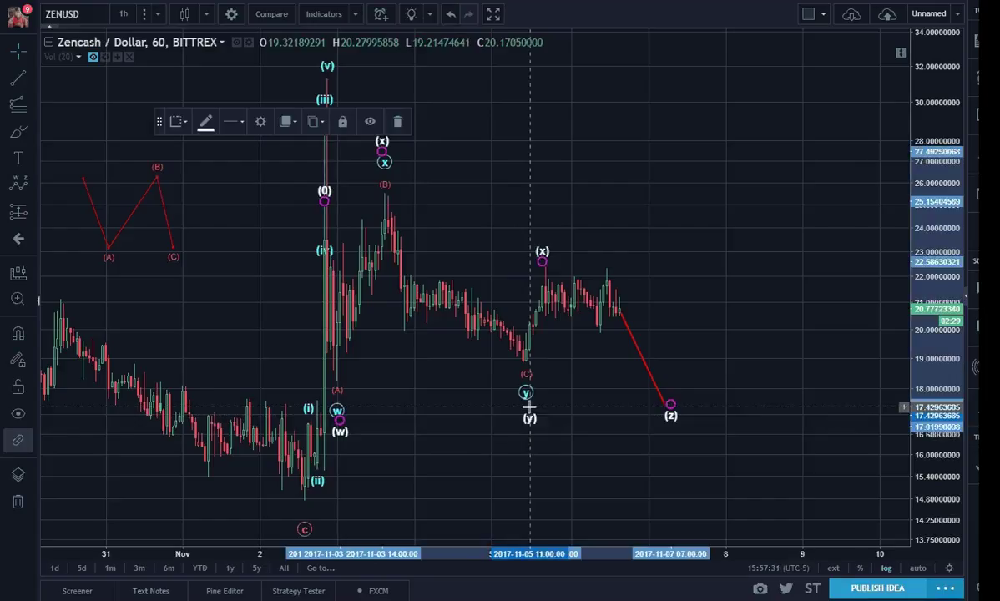
click(546, 368)
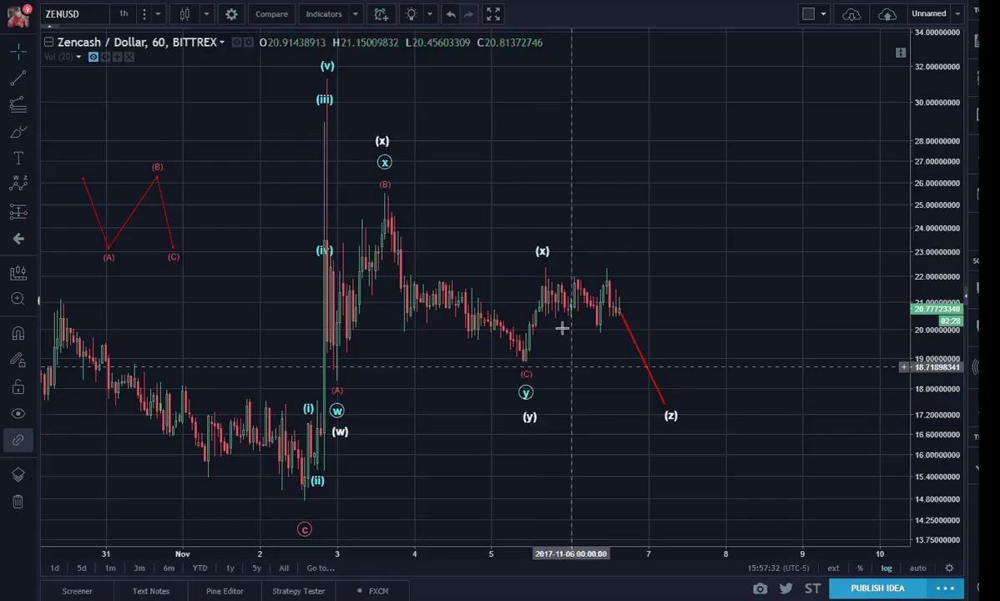
click(542, 261)
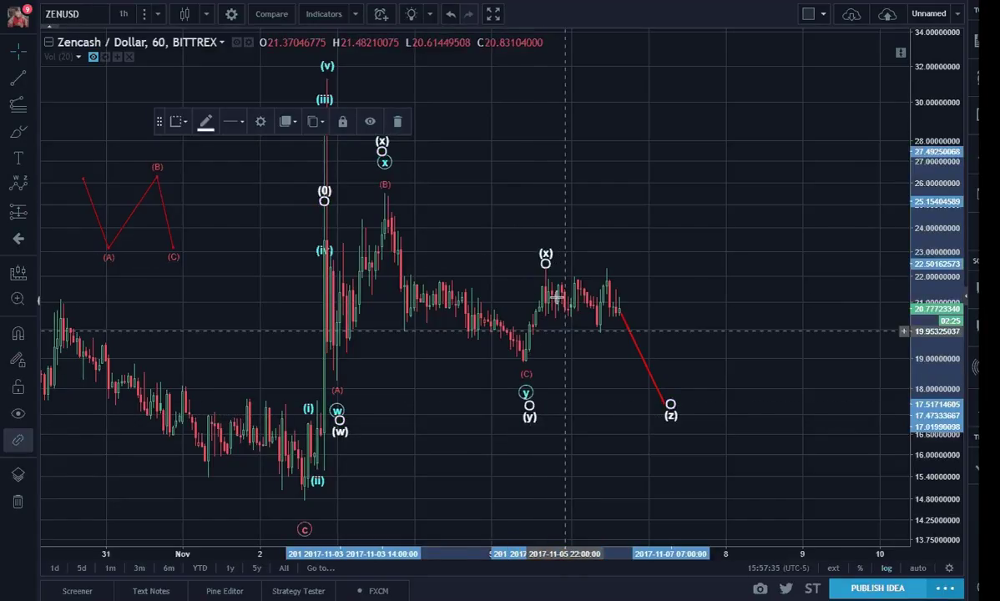
click(589, 415)
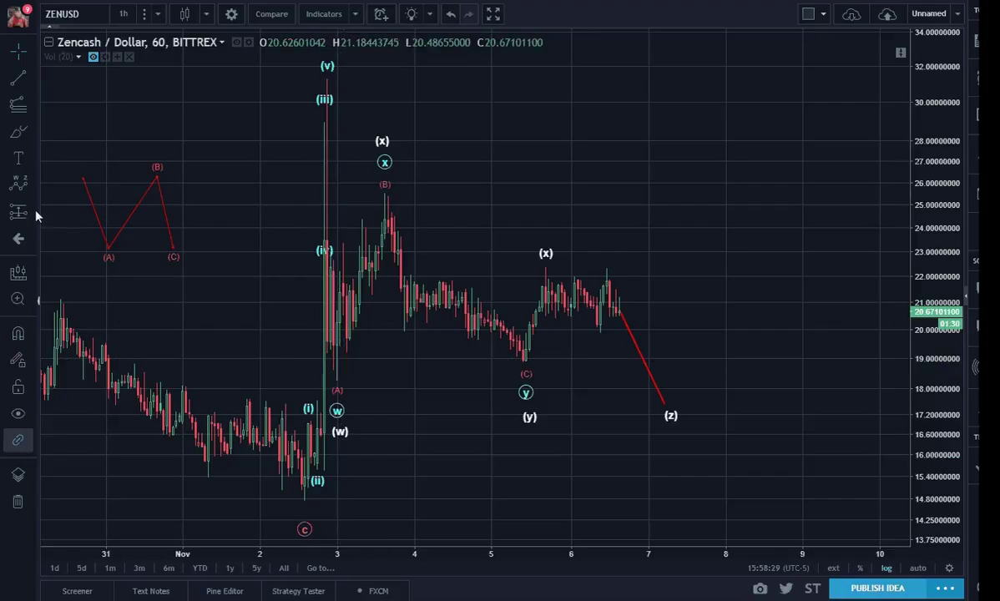
- Draw an Elliott triangle ABCDE from about 18.63, with A about 23.22, B about 19.58, C about 24.11, D about 21.70 and E about 25.34
click(29, 185)
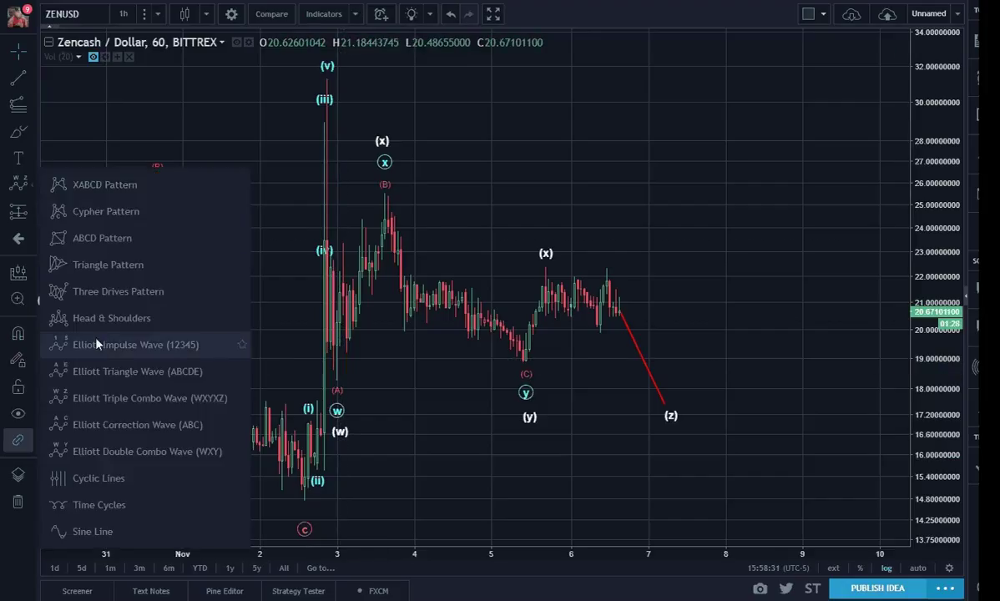
click(101, 379)
click(333, 369)
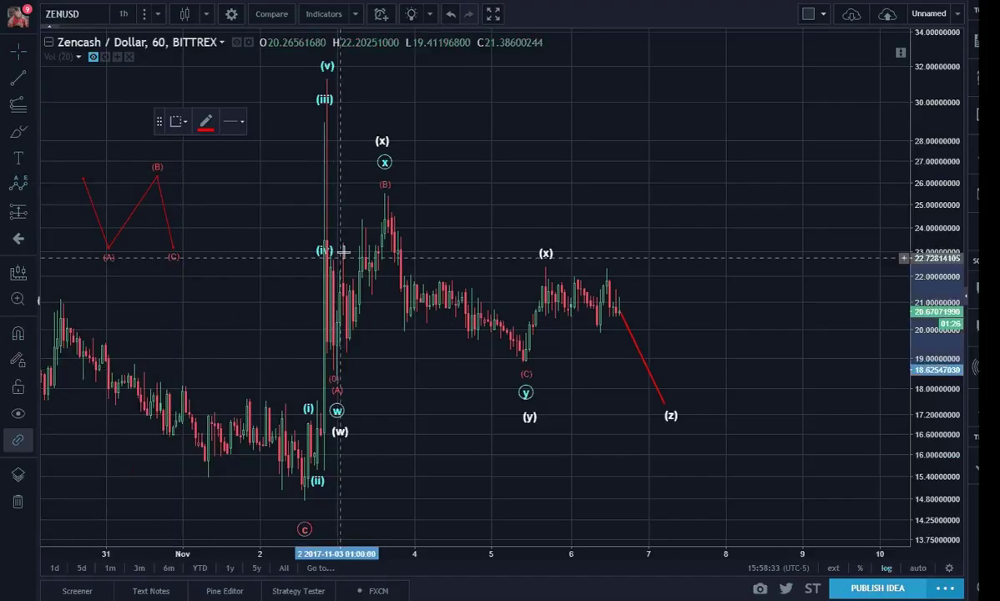
click(343, 246)
click(349, 342)
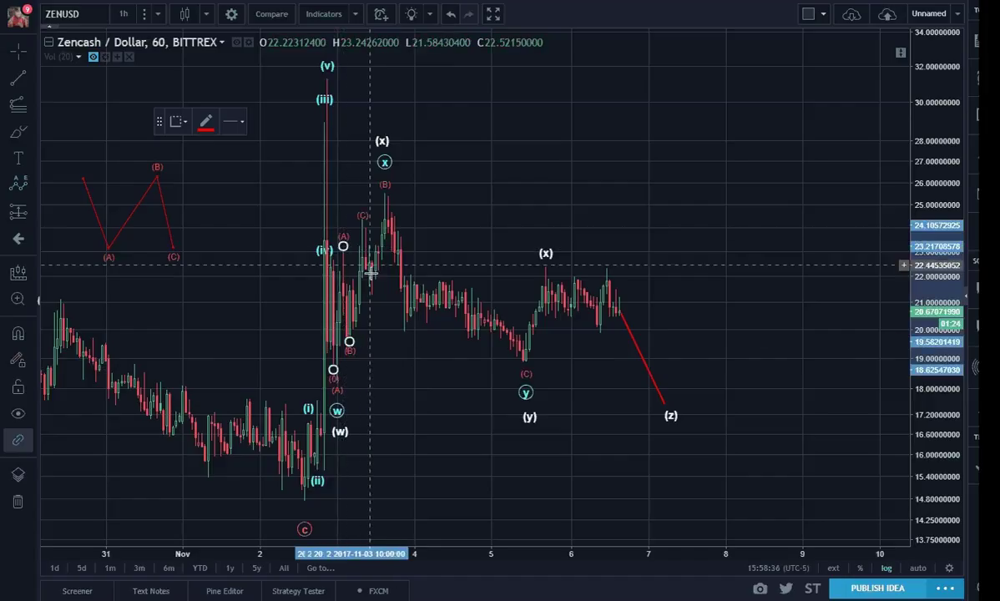
click(362, 224)
click(383, 197)
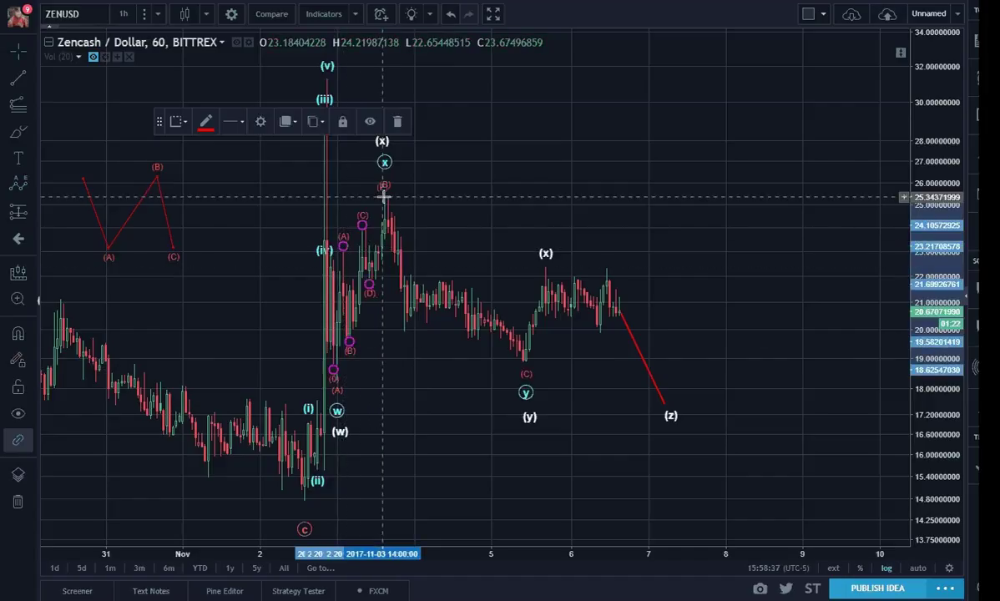
- Recolor the small Elliott triangle ABCDE between the red (A) and (B) labels to white
double_click(383, 197)
click(459, 308)
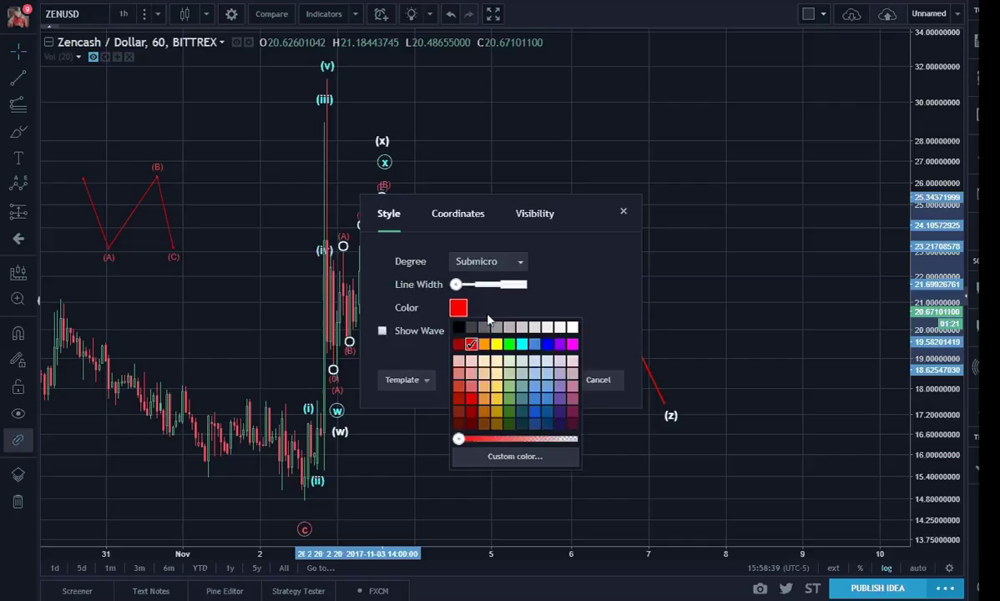
click(573, 328)
click(511, 264)
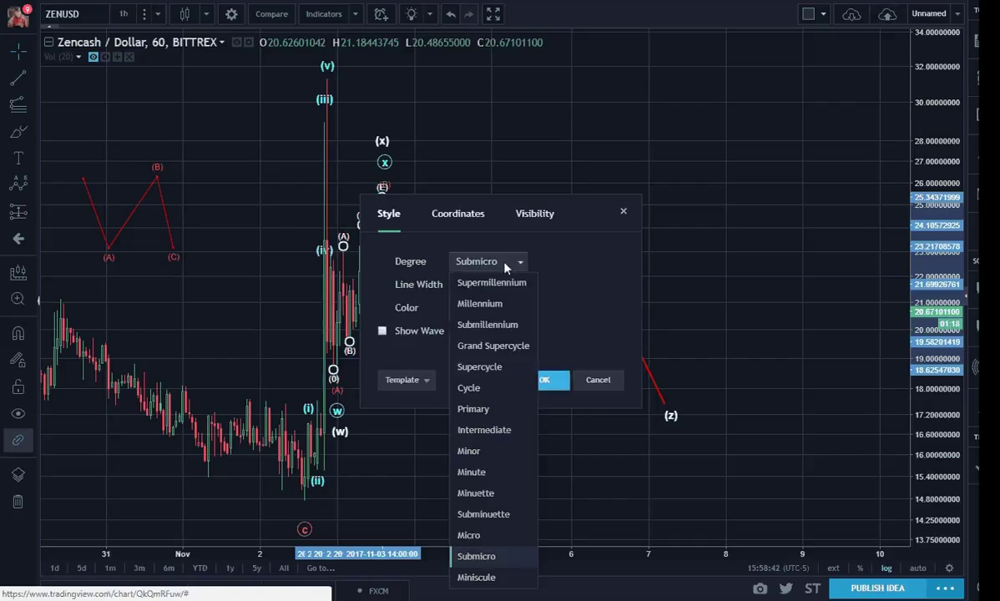
click(552, 384)
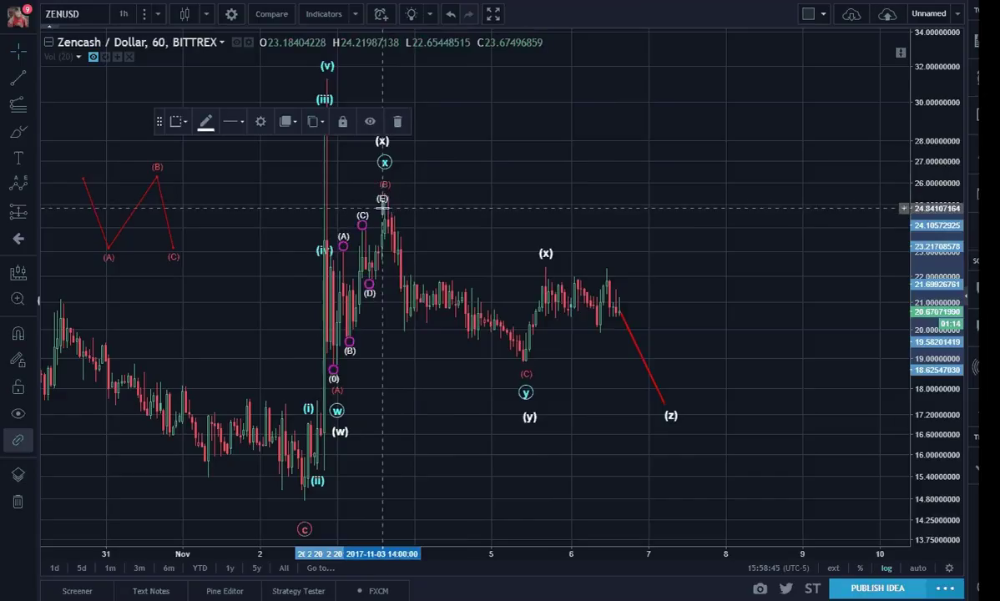
click(393, 348)
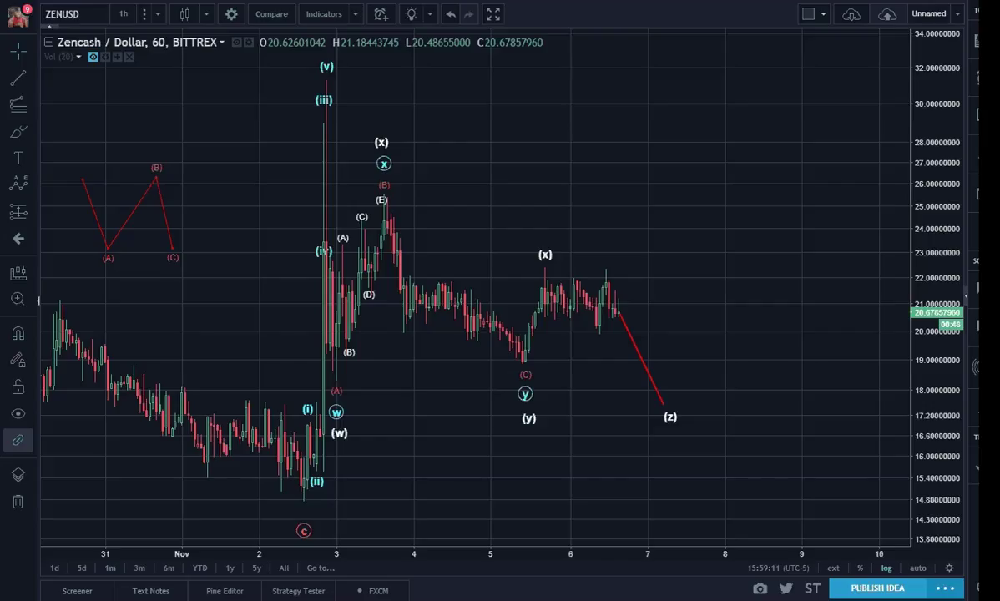
- Draw a trend line along the descending highs from about 26.14 to about 20.51 and color it white
click(19, 80)
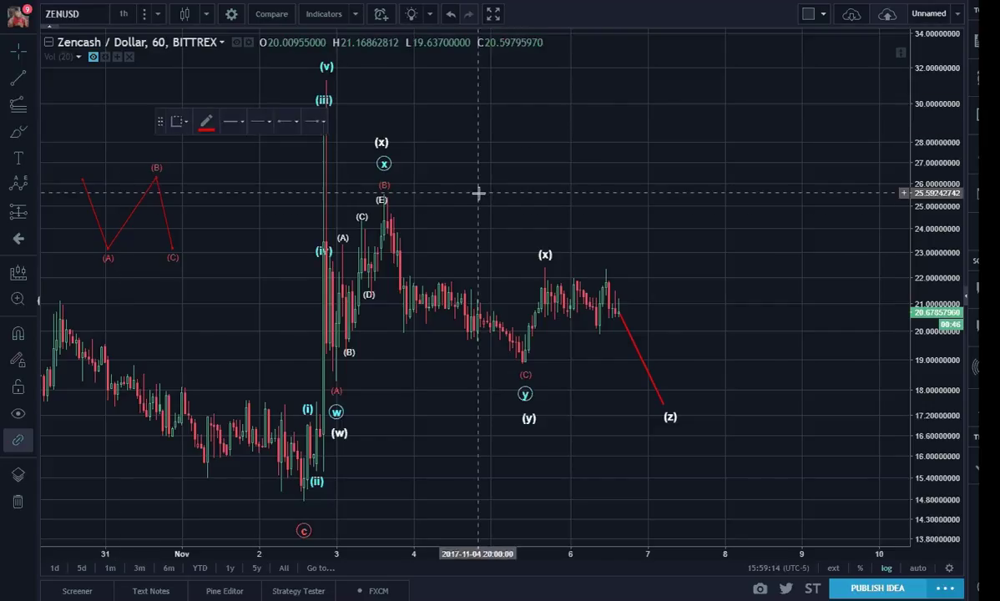
click(333, 180)
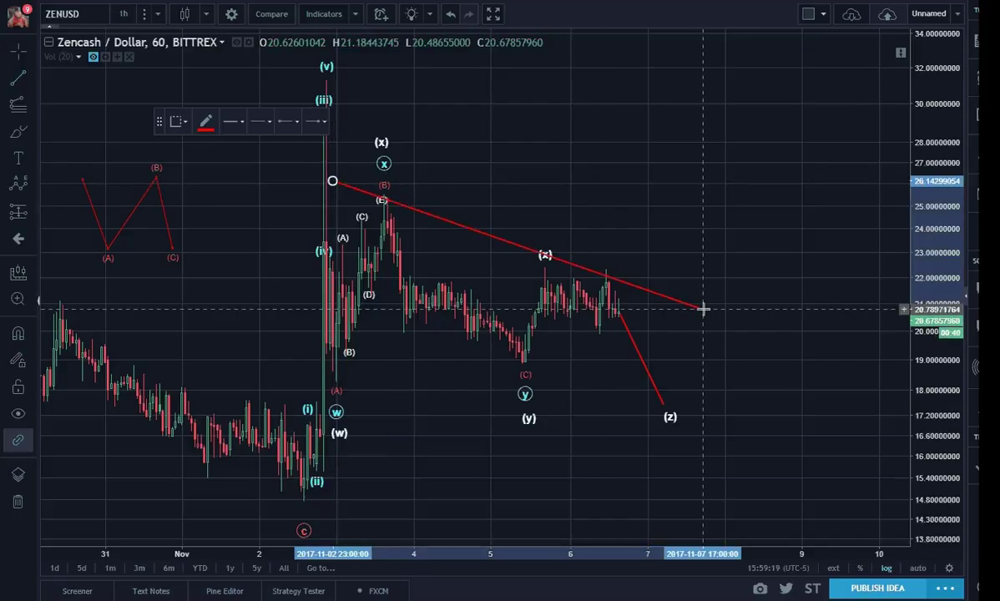
click(737, 316)
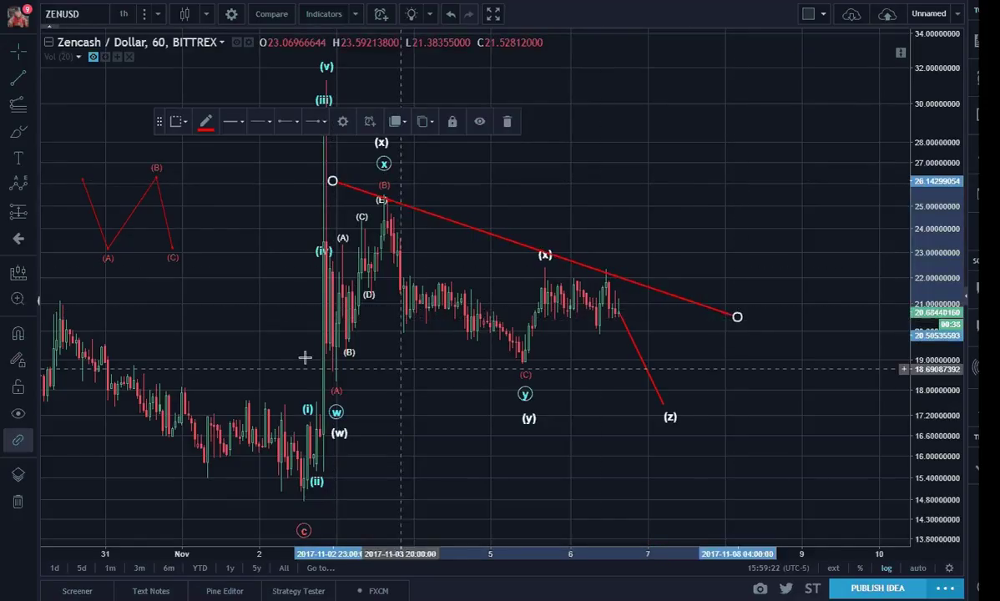
click(210, 125)
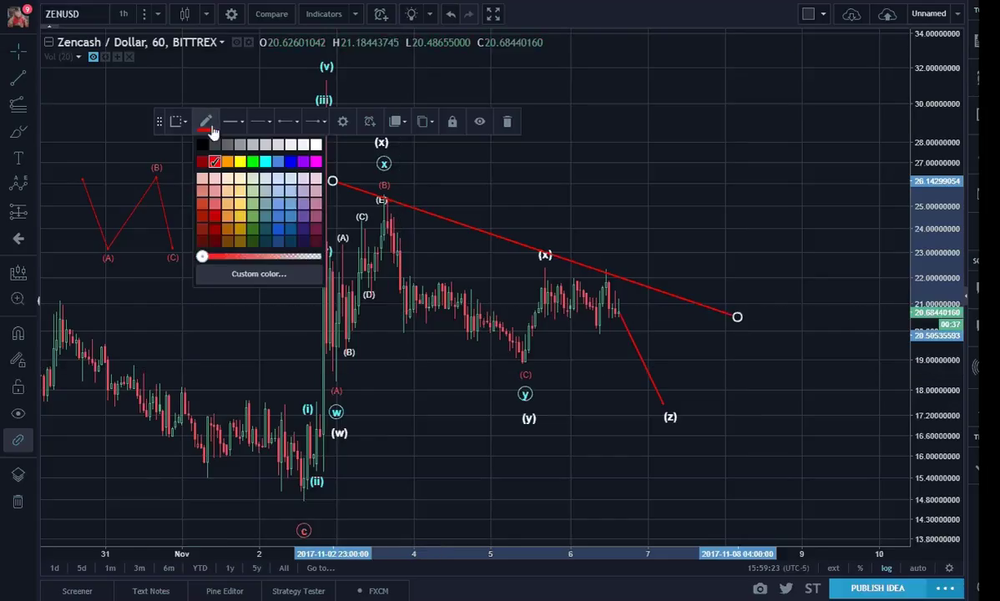
click(315, 147)
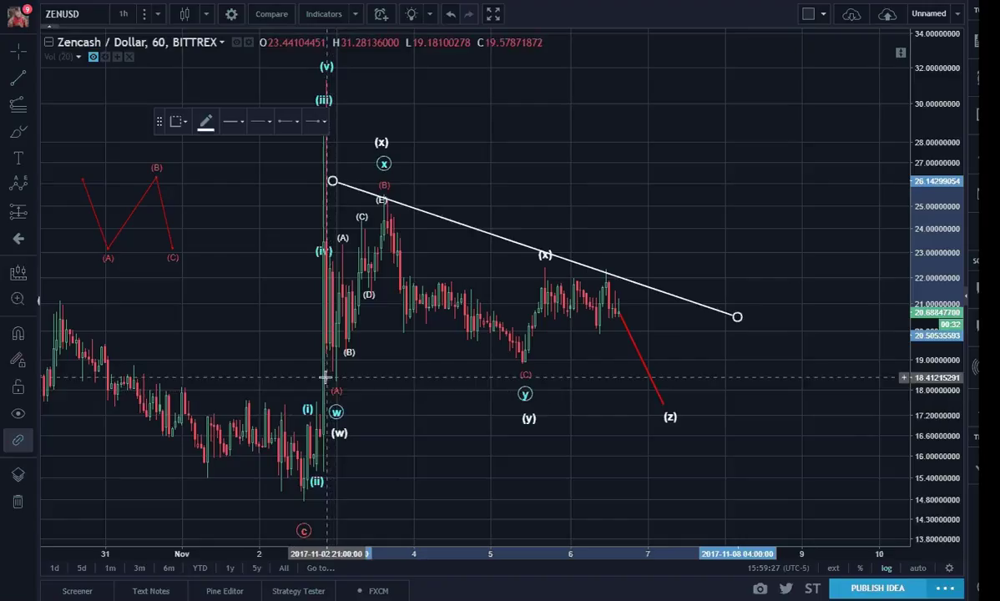
- Draw a rising white trend line under the lows from about 18.18, and extend the upper line's end to about 20.15 where they converge
click(330, 384)
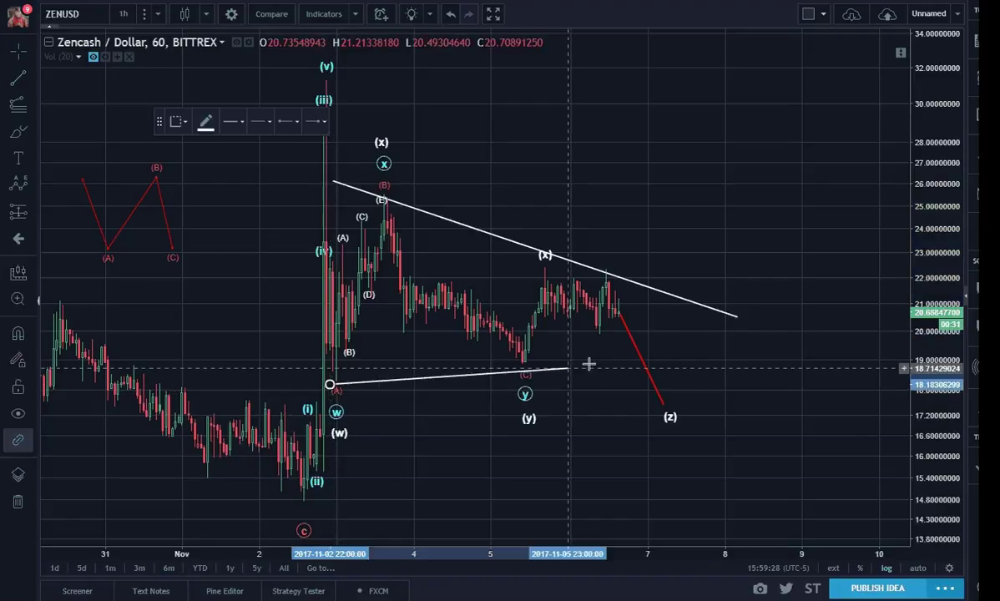
click(762, 328)
drag(738, 317, 748, 327)
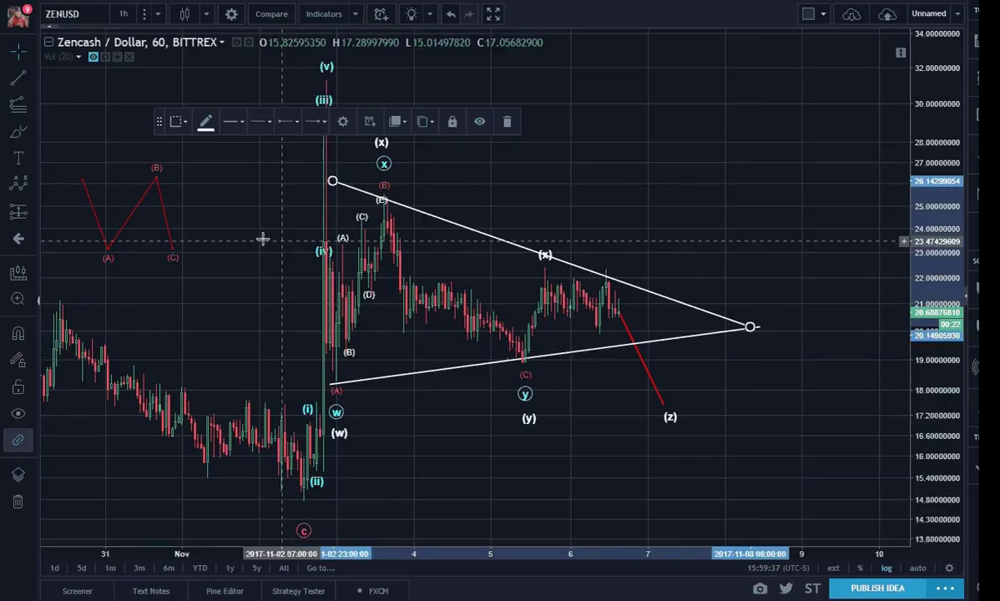
- Draw a short white trend line from the lower boundary at about 19.58 up to the upper boundary at about 21.03
click(19, 78)
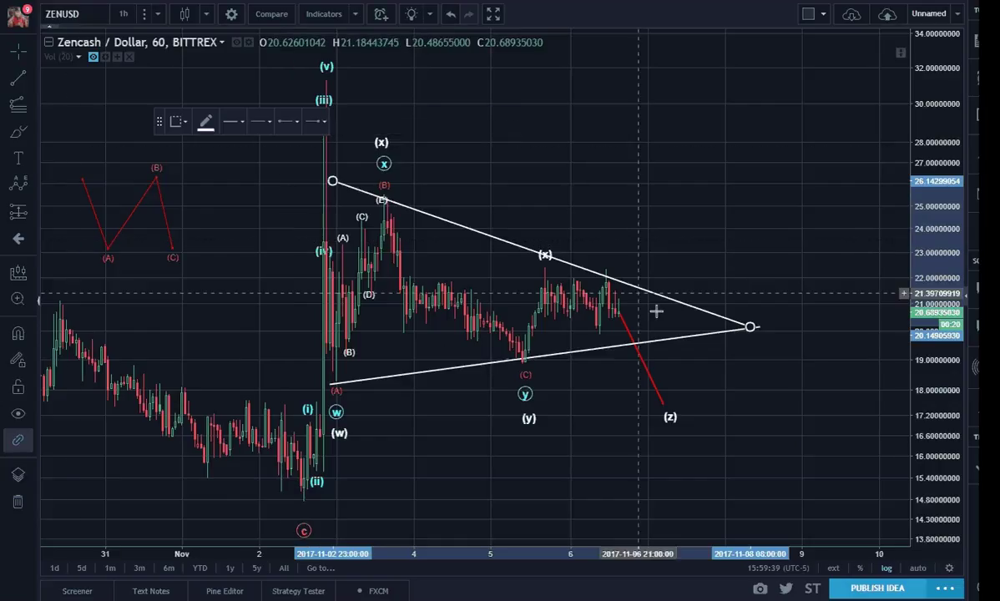
click(636, 343)
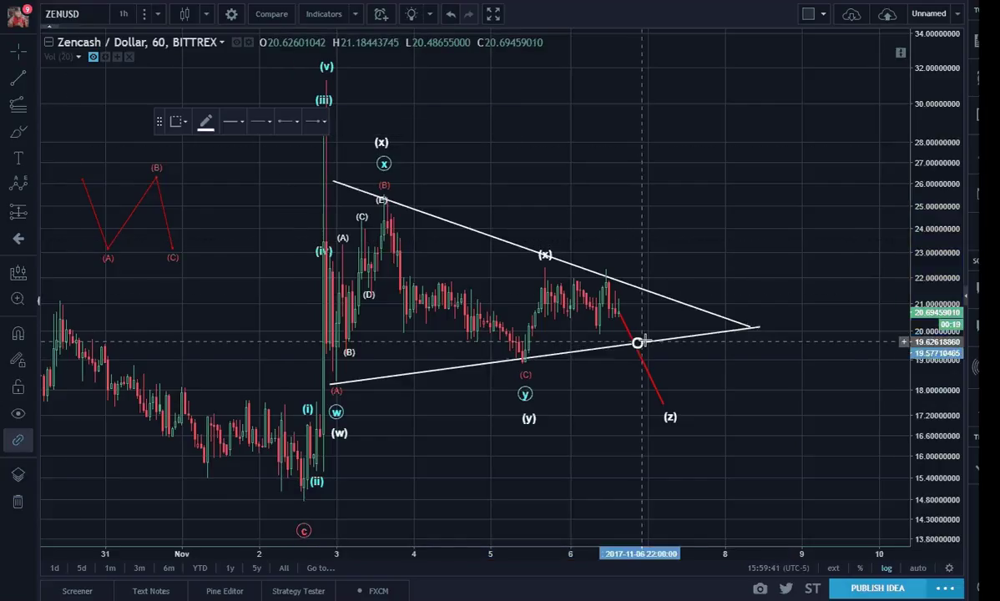
click(670, 302)
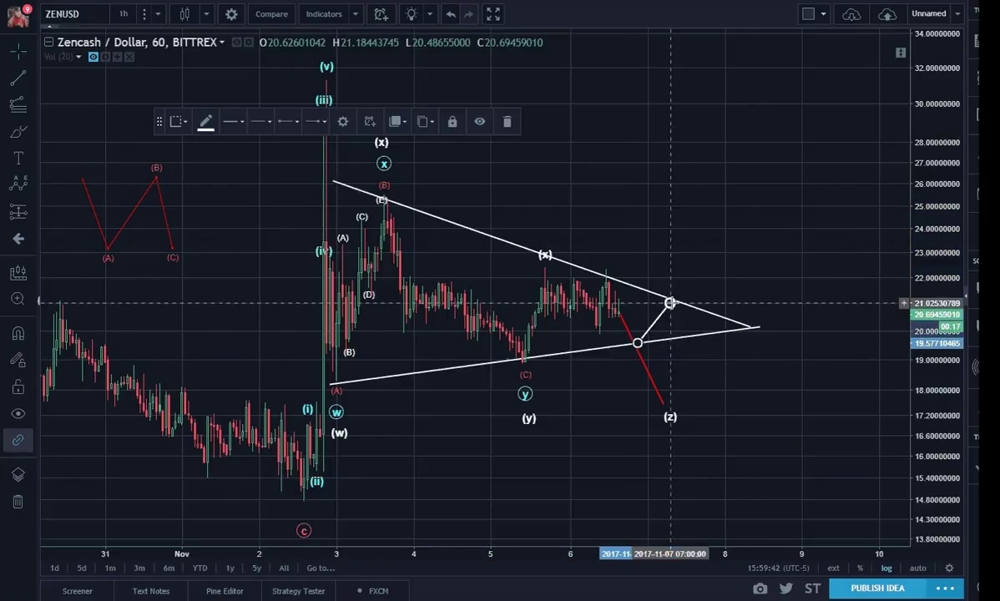
click(764, 350)
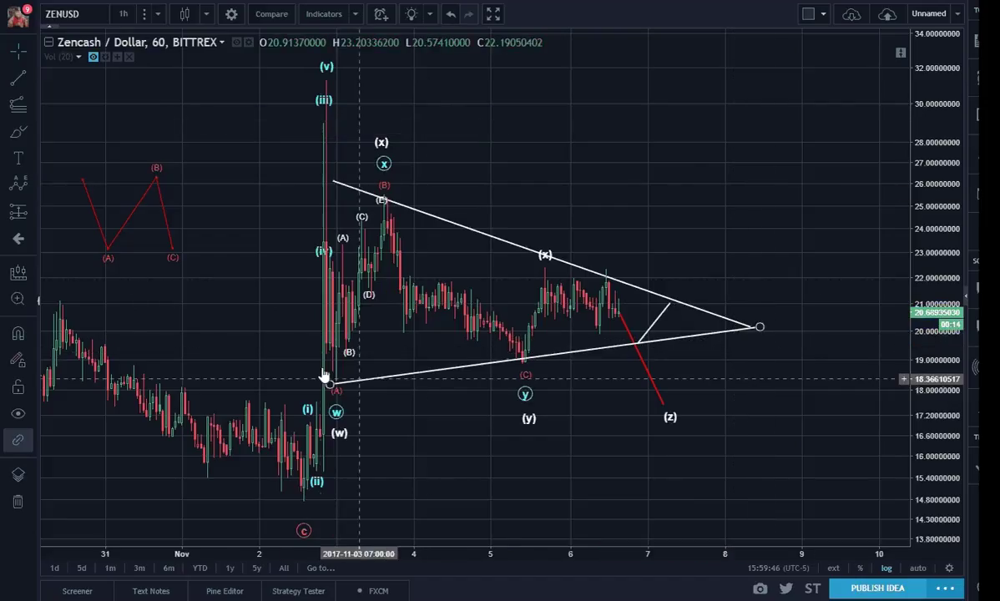
click(32, 181)
click(98, 345)
click(323, 145)
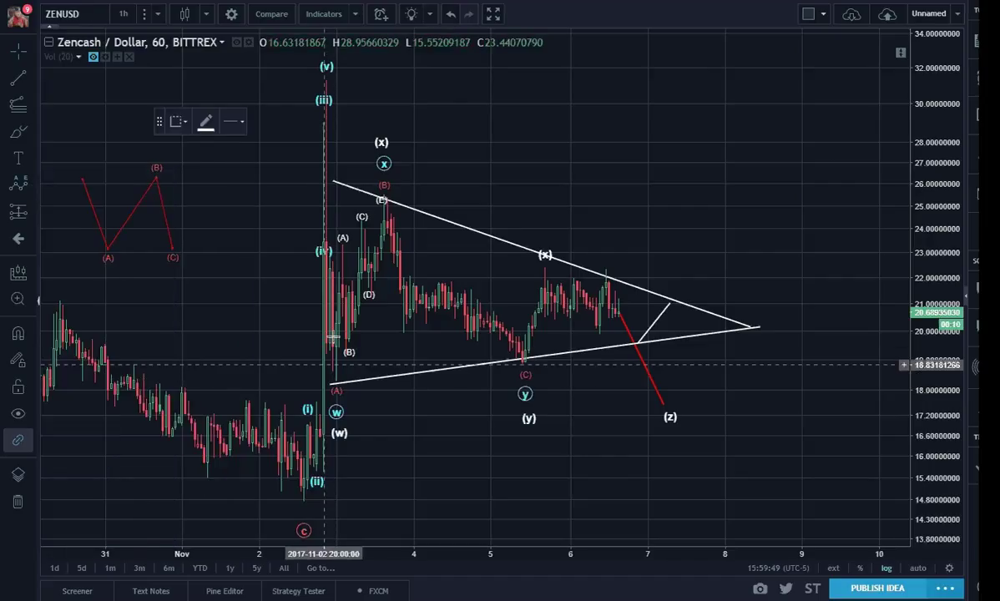
click(335, 458)
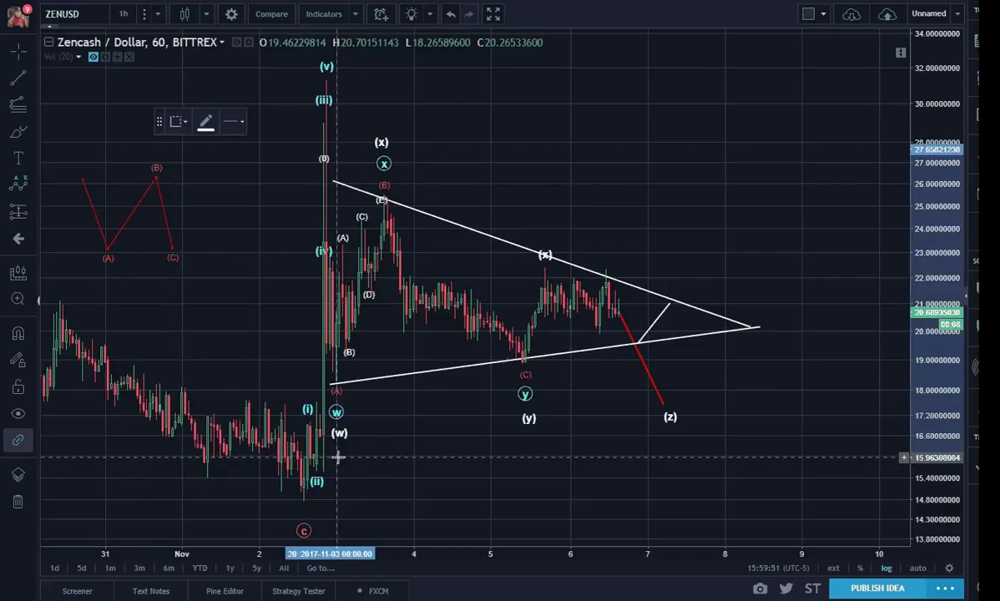
click(382, 114)
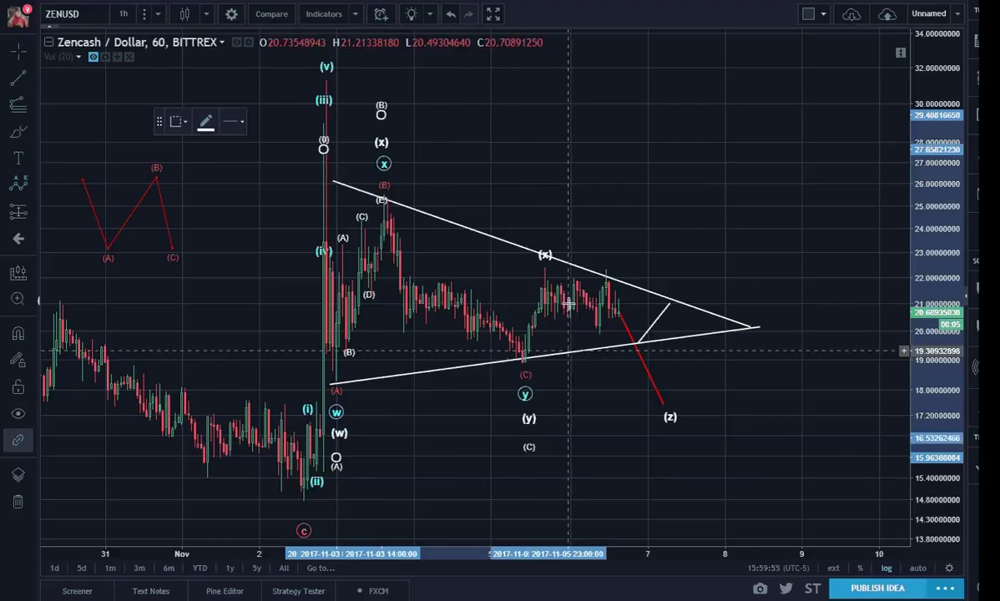
click(569, 351)
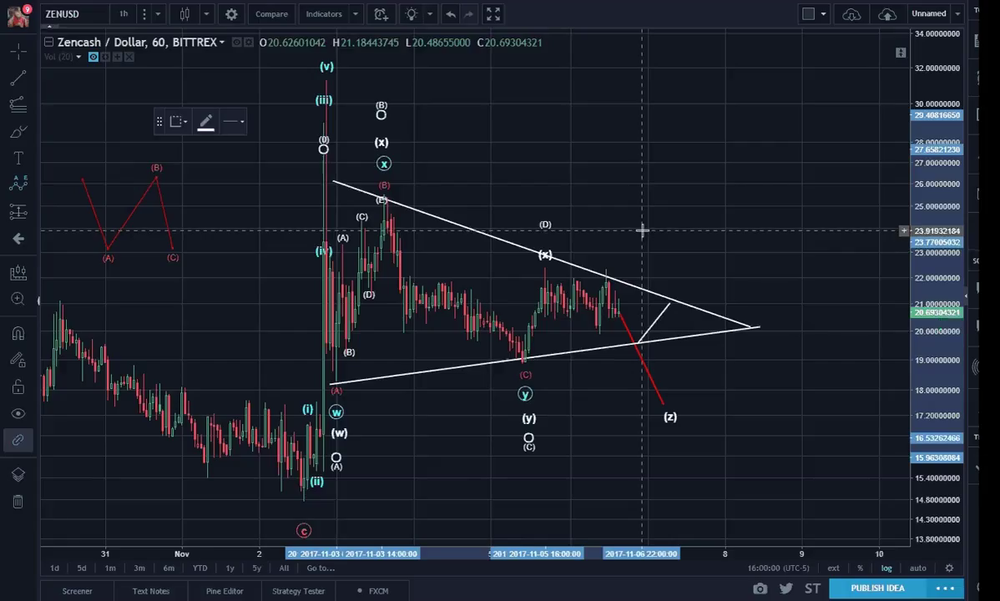
key(Escape)
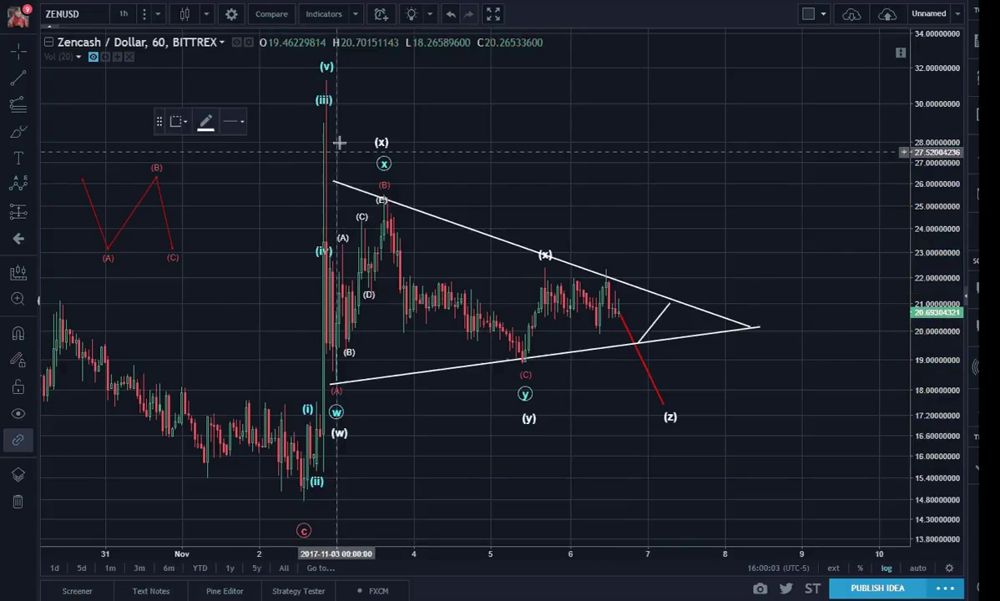
- Draw an Elliott triangle ABCDE from about 17.67, with A about 28.93, B about 16.53, C about 23.80, D about 19.12 and E about 21.45
click(334, 401)
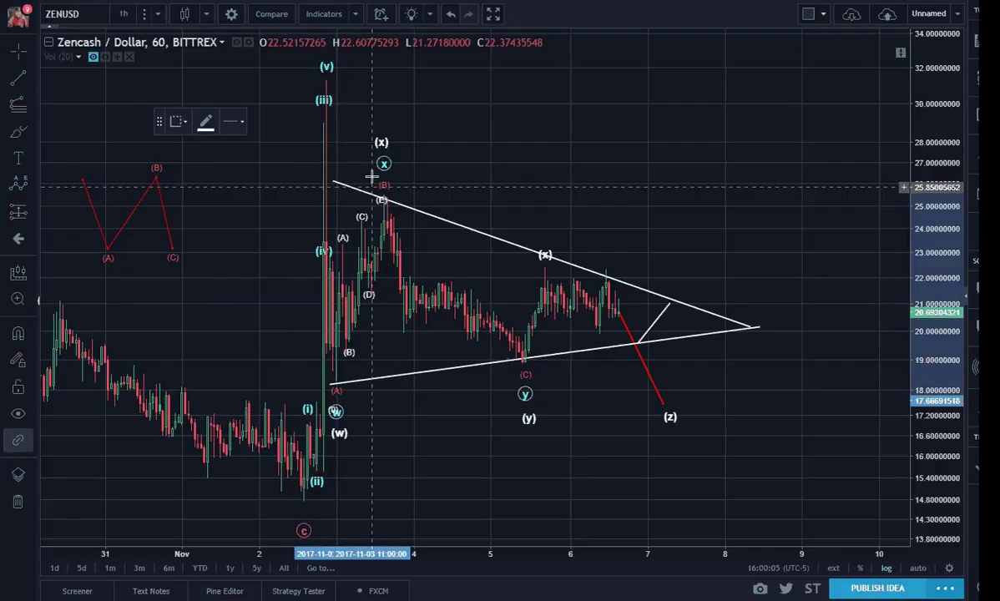
click(379, 124)
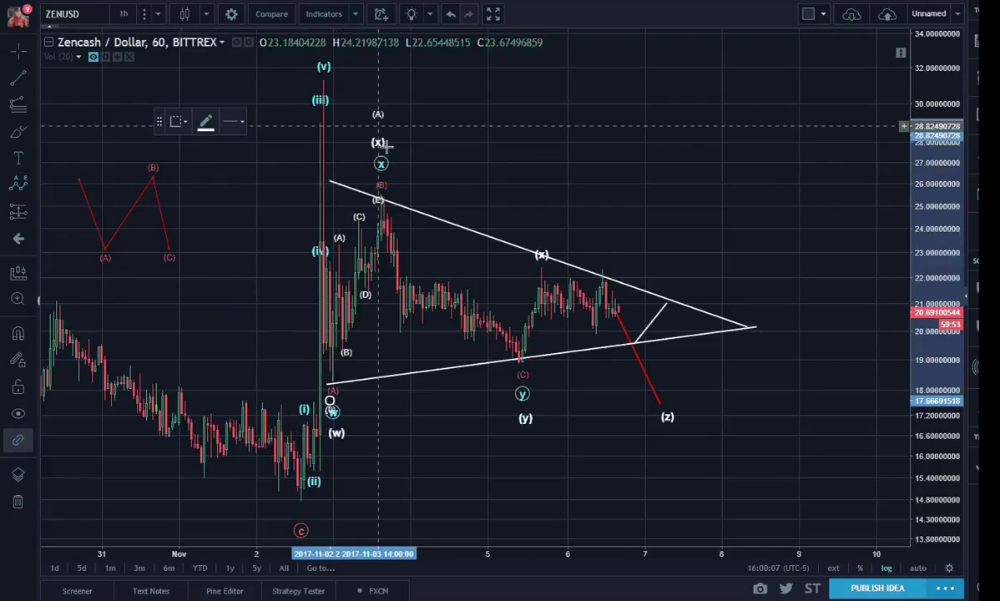
click(531, 435)
click(540, 235)
click(625, 358)
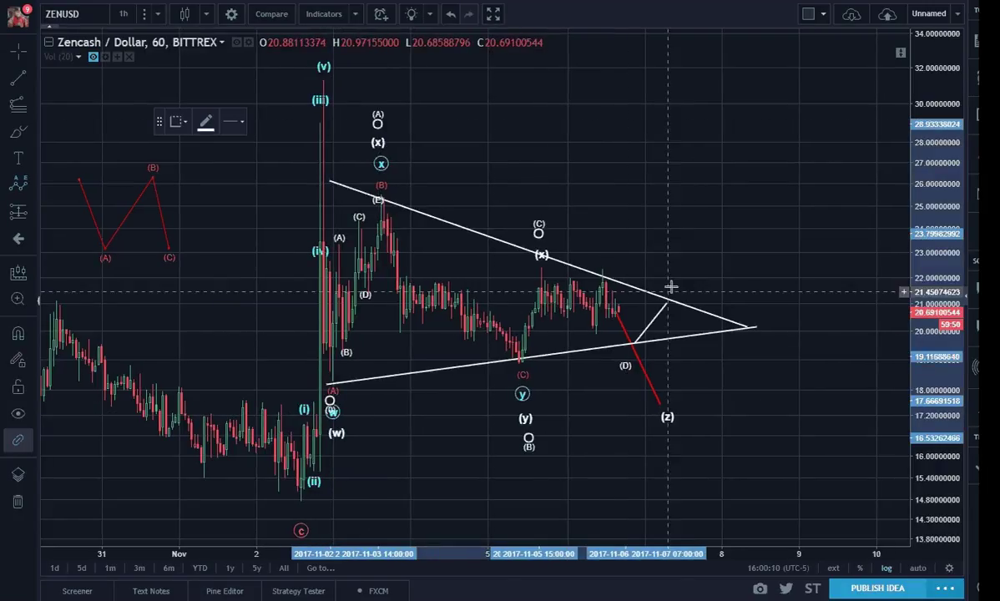
click(670, 292)
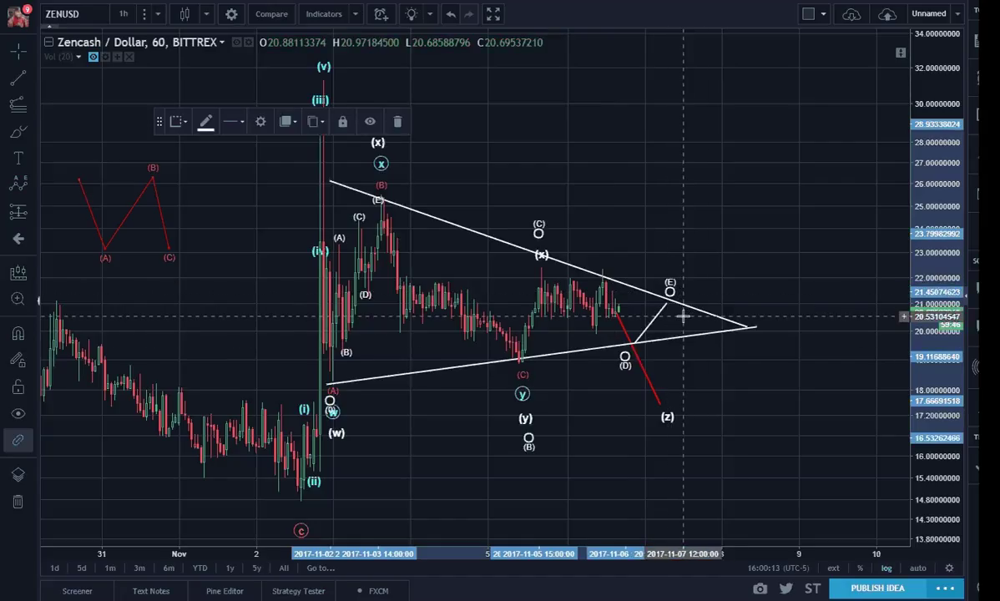
right_click(694, 252)
- Delete the large ABCDE triangle that starts near the w low and ends at the upper boundary
click(546, 221)
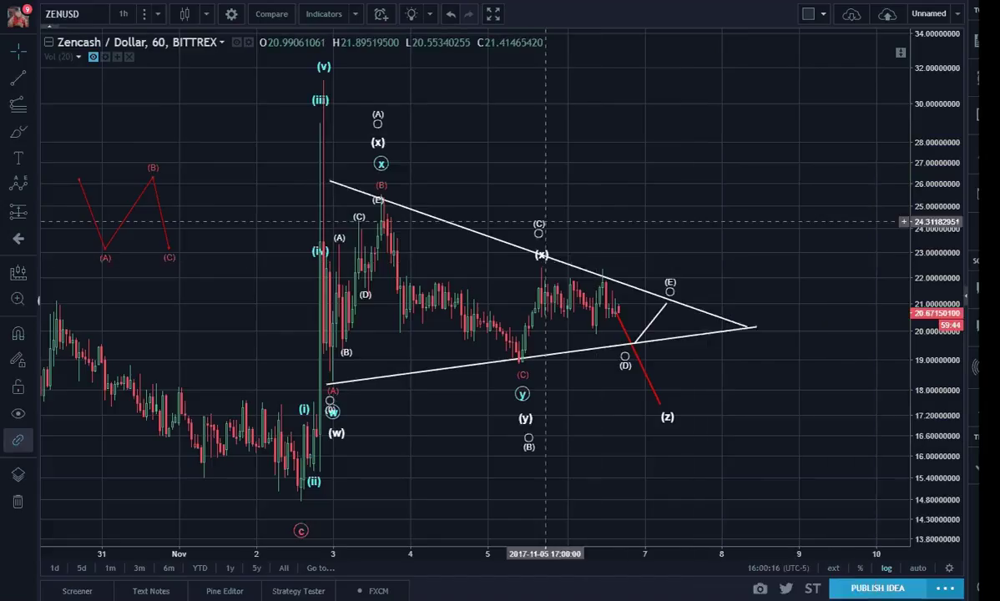
drag(538, 234, 542, 224)
key(Delete)
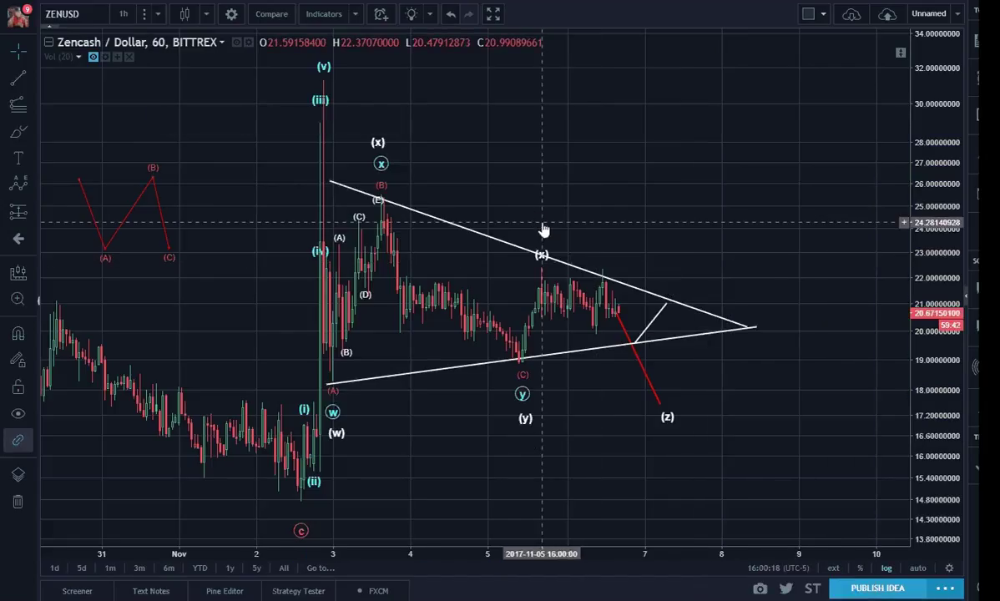
- Shift the white triple combo's first (x) point slightly so it lines up above the circled x
click(380, 144)
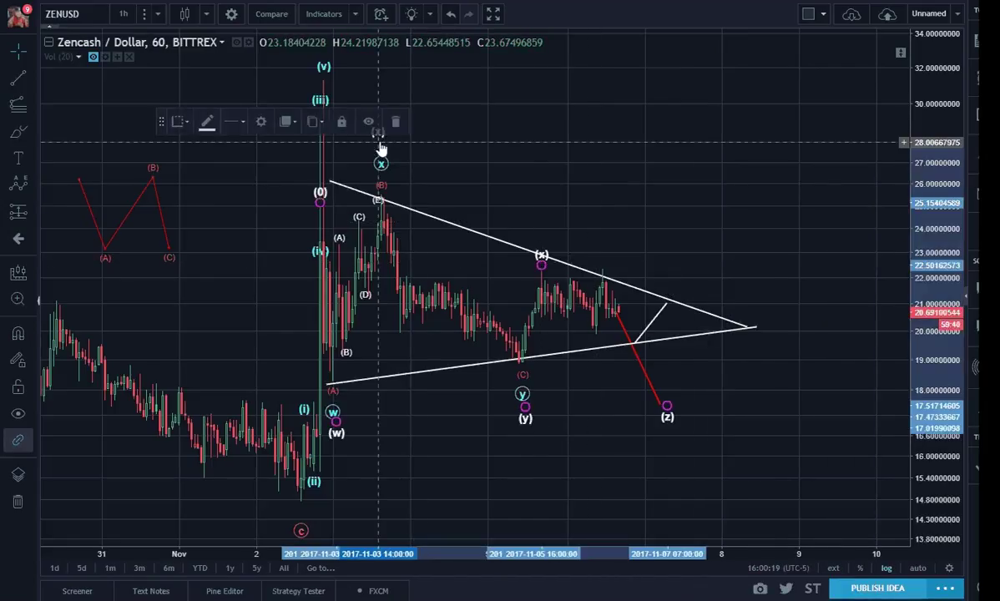
click(451, 180)
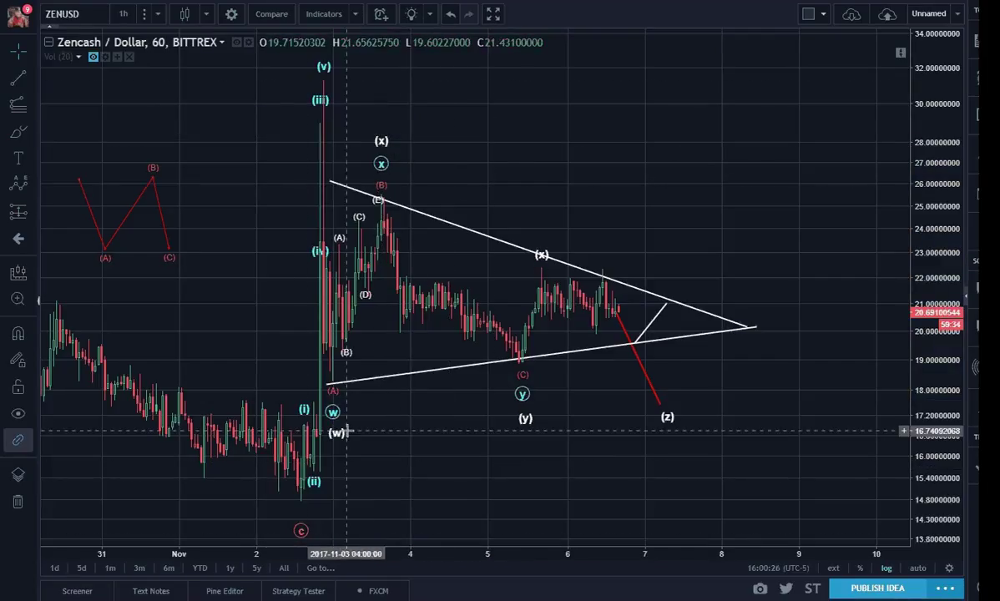
- Draw an Elliott triangle ABCDE from about 28.93, with A about 16.08, B about 29.12, C about 16.55, D about 23.71 and E about 19.12
click(20, 184)
click(322, 135)
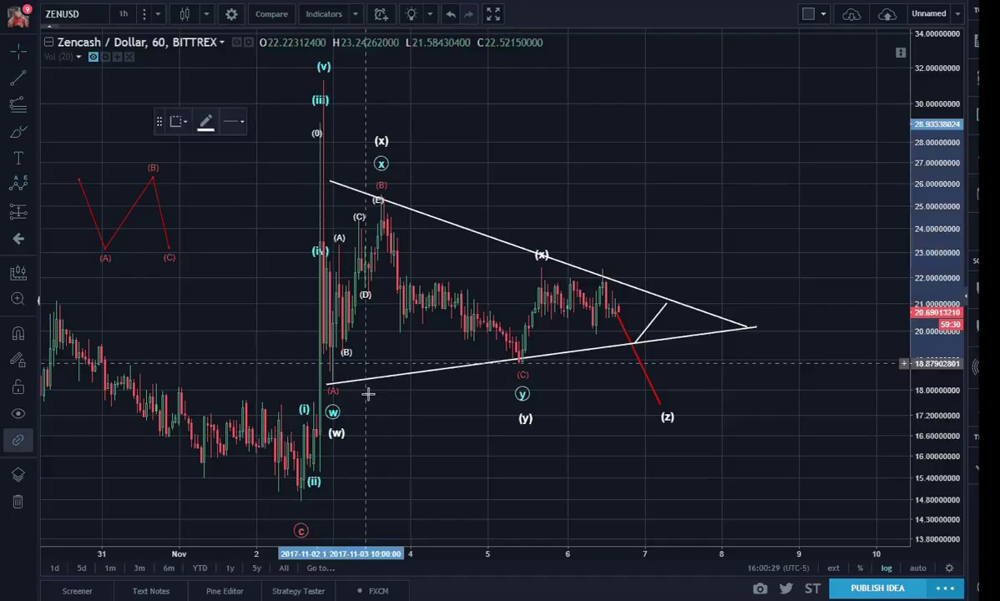
click(334, 453)
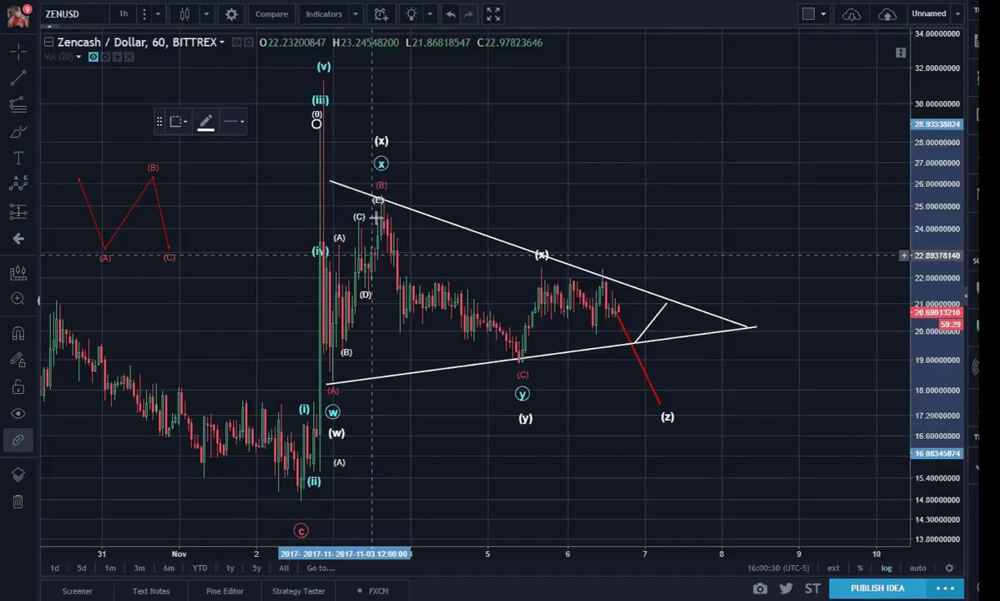
click(383, 121)
click(524, 437)
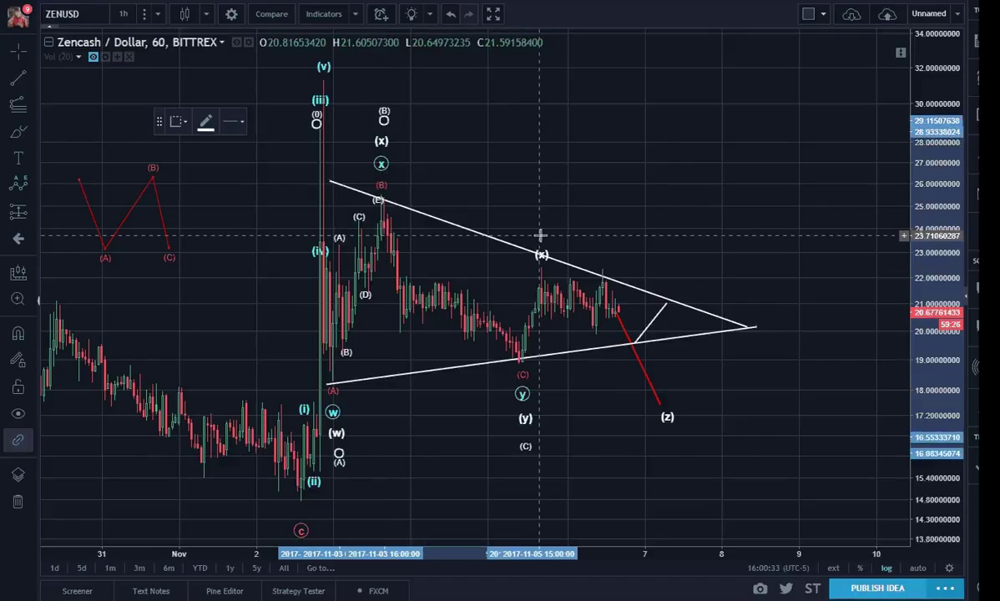
click(540, 236)
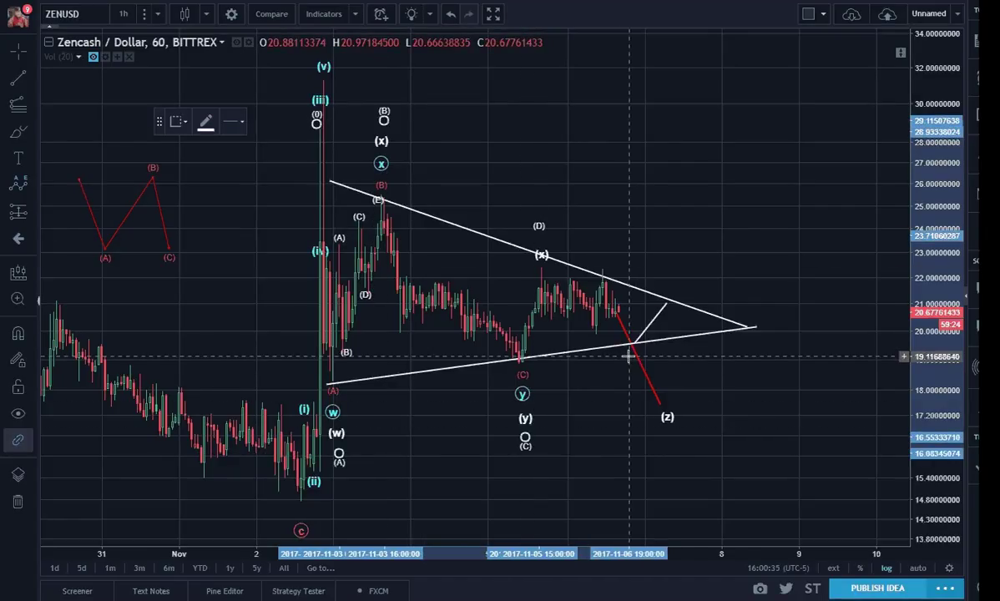
click(628, 357)
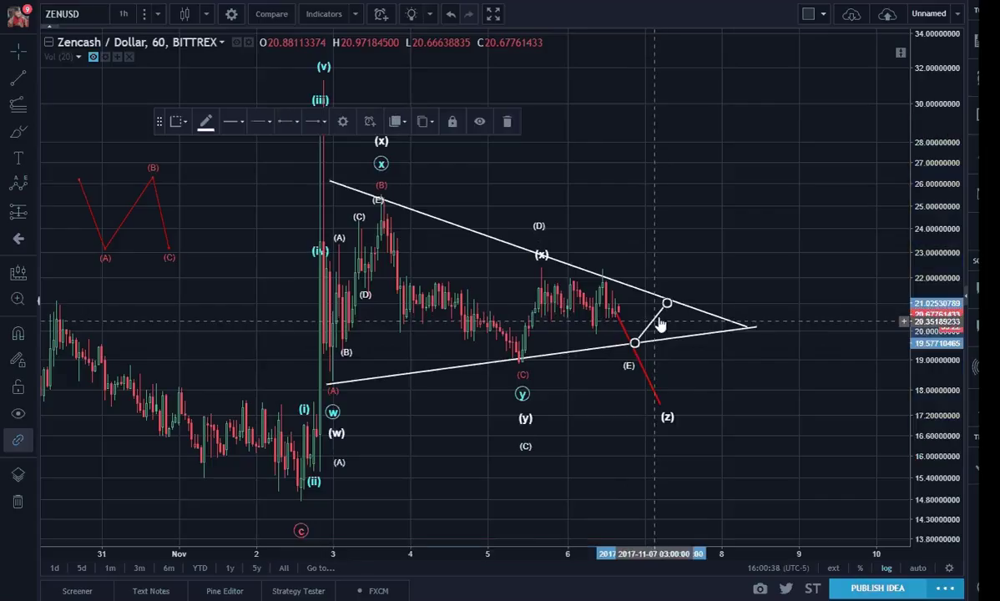
- Delete the short white line between the converging boundaries and move the large triangle's (A) point to about 16.18 below (w)
key(Delete)
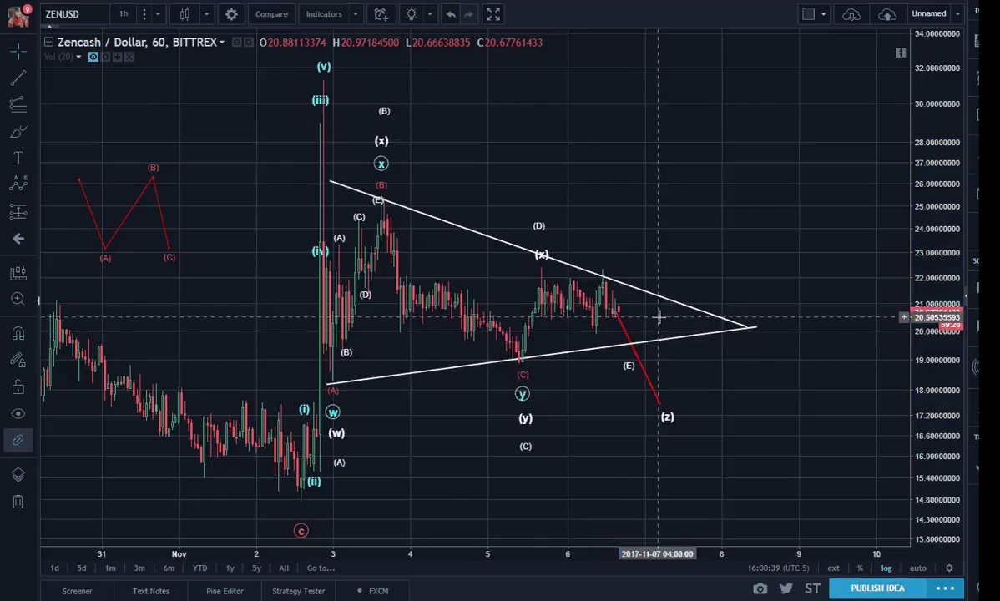
click(336, 452)
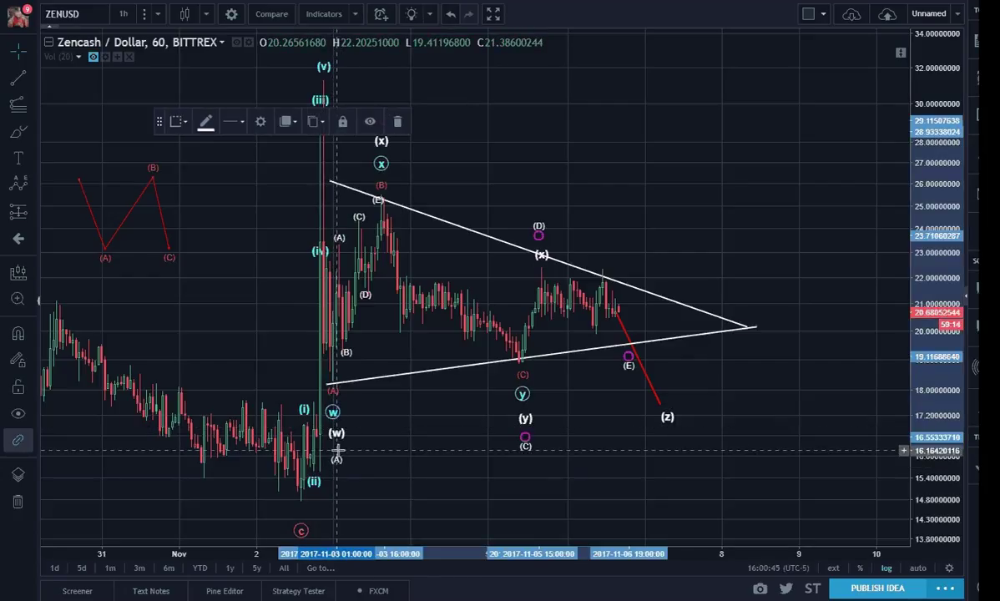
- Set the large Elliott triangle's degree to Subminuette and its colour to purple
double_click(336, 451)
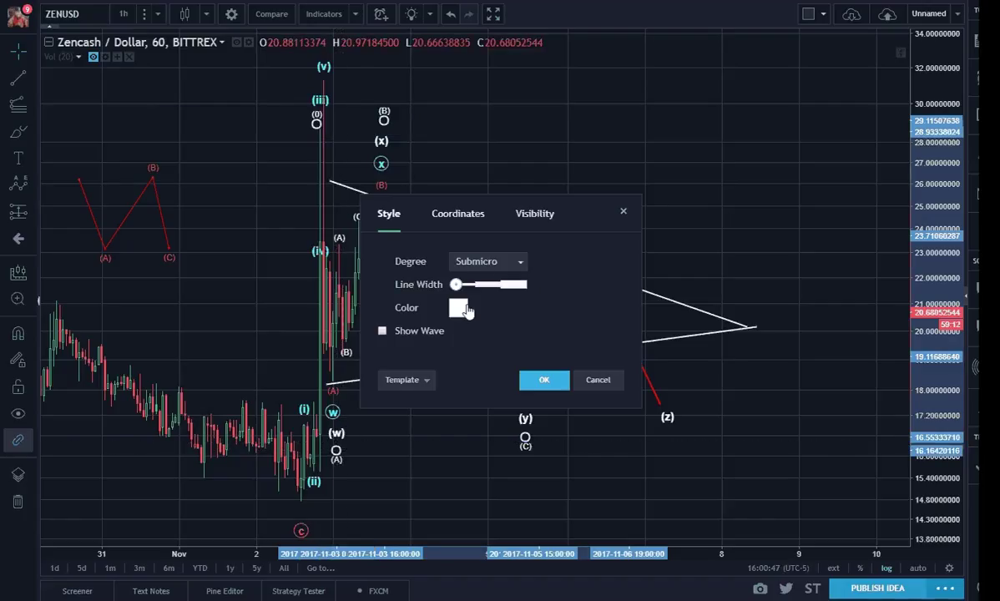
click(486, 261)
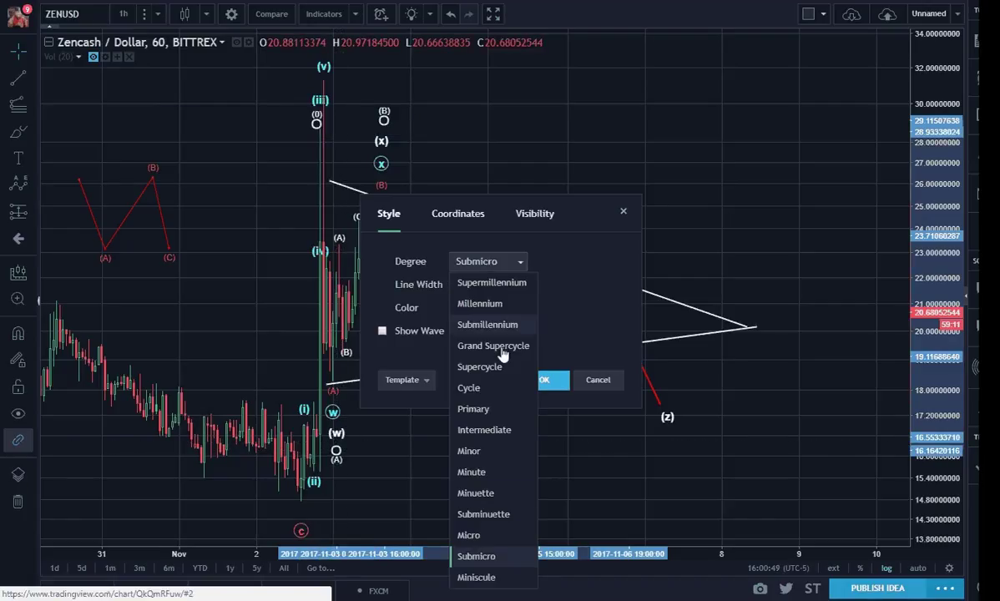
click(501, 535)
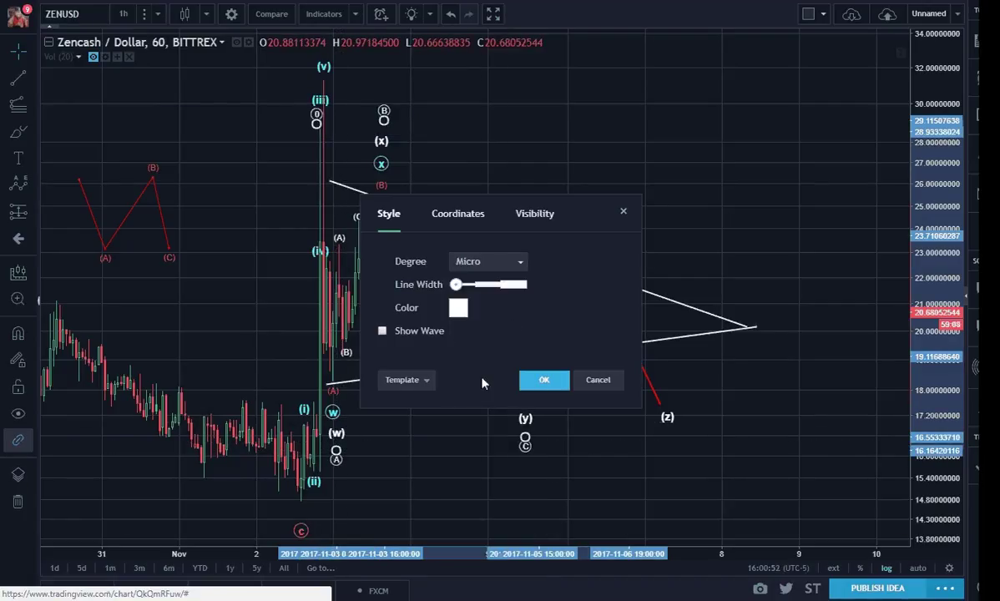
click(505, 263)
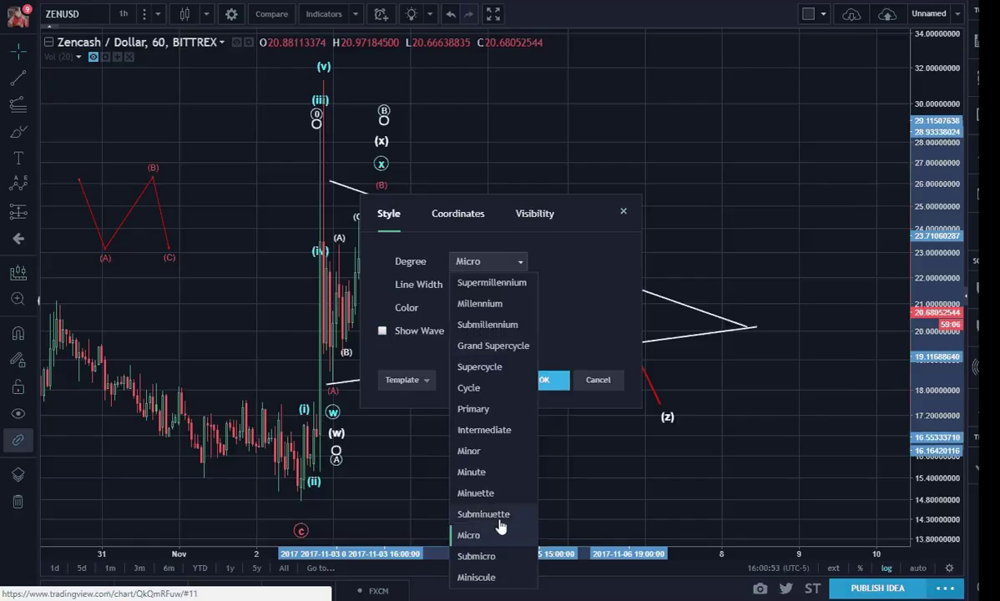
click(489, 514)
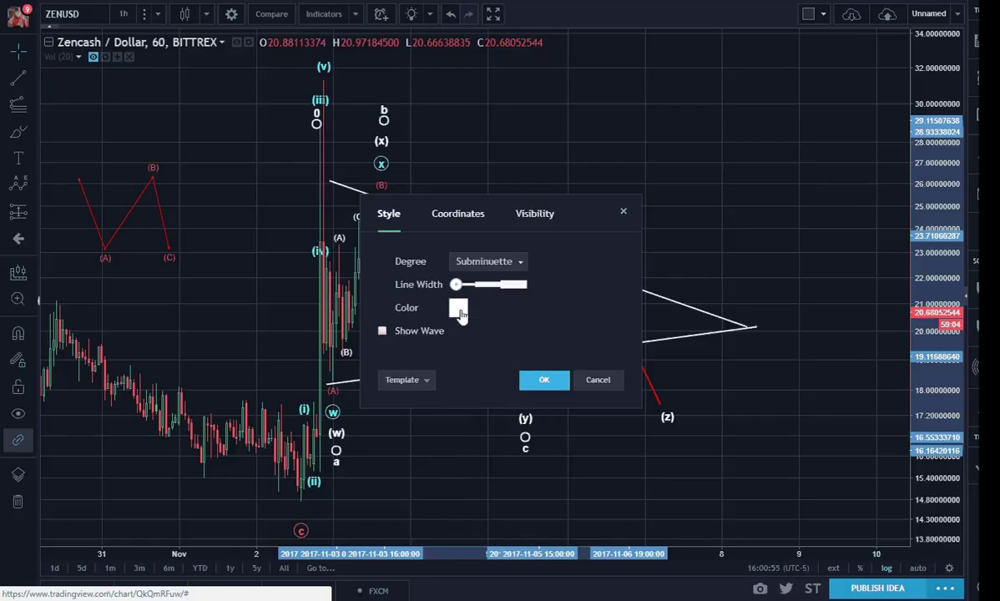
click(458, 309)
click(559, 345)
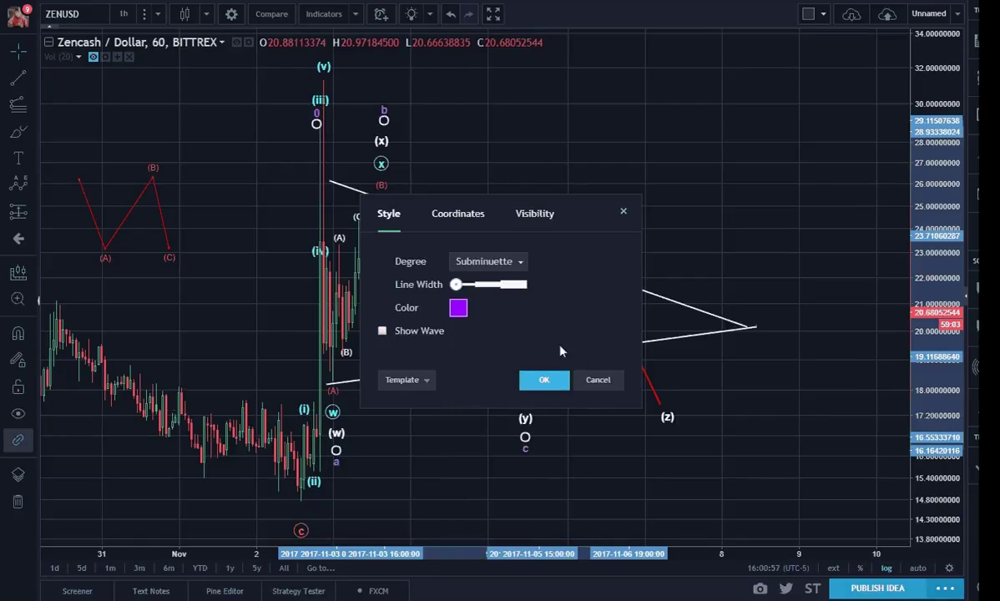
click(480, 458)
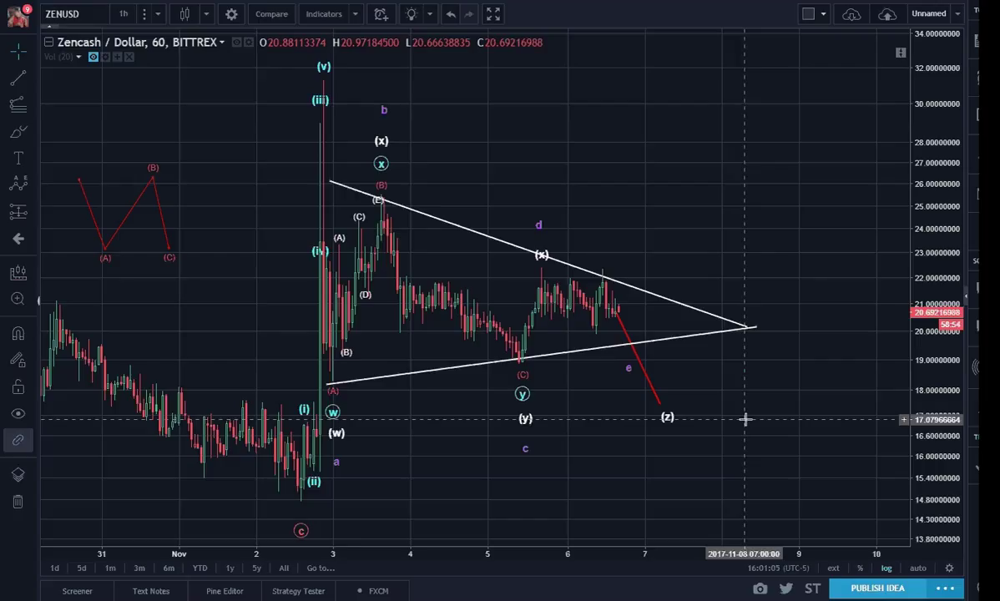
- Nudge the purple triangle's e point slightly upward and raise the white triple combo's second (x) to just below d
click(630, 360)
click(768, 347)
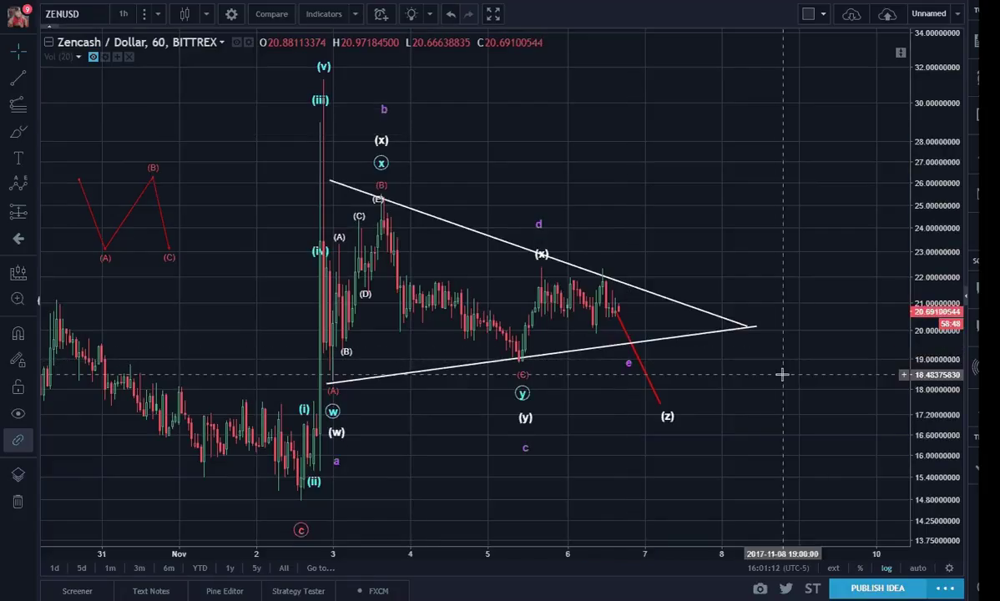
click(539, 241)
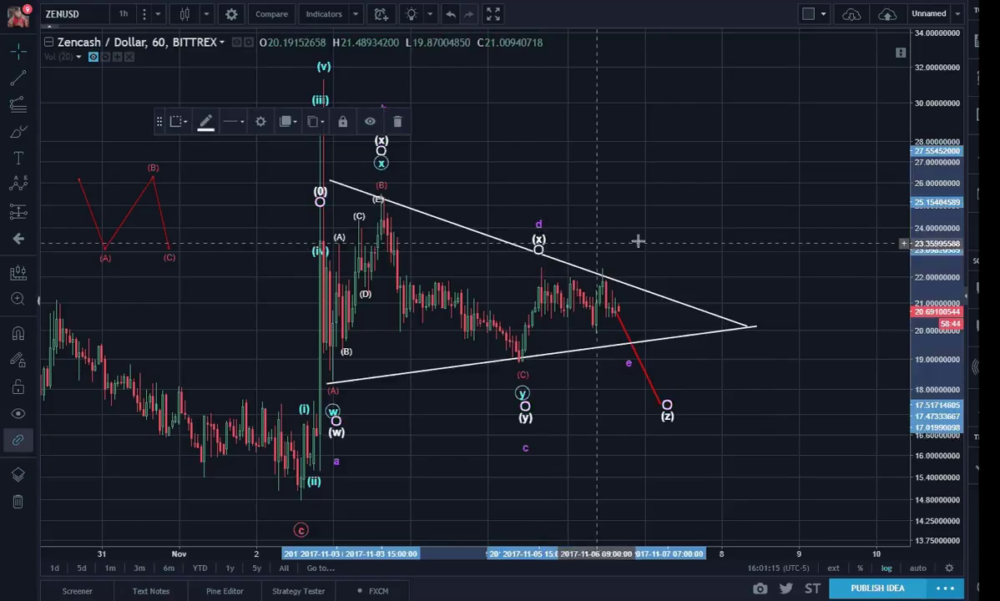
click(784, 252)
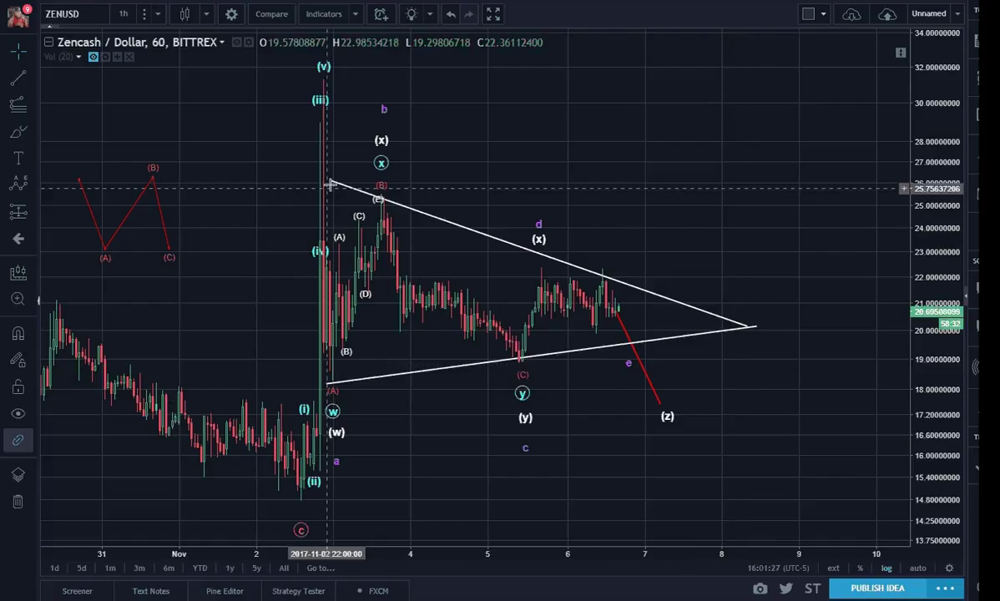
- Place the purple triangle's e point at about 19.14 and extend the converging white boundaries to meet at about 19.85 on November 8
click(527, 252)
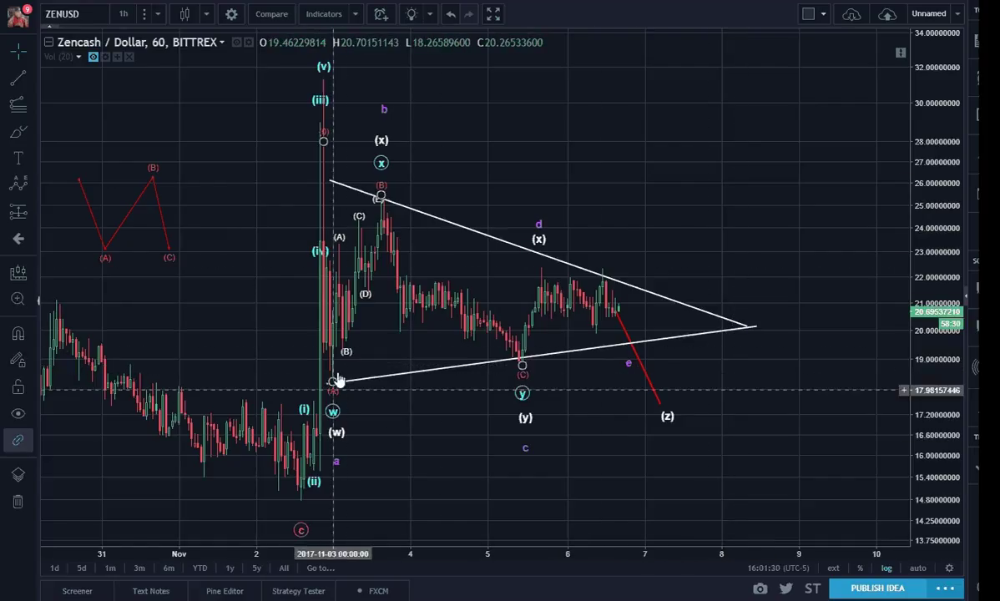
click(629, 367)
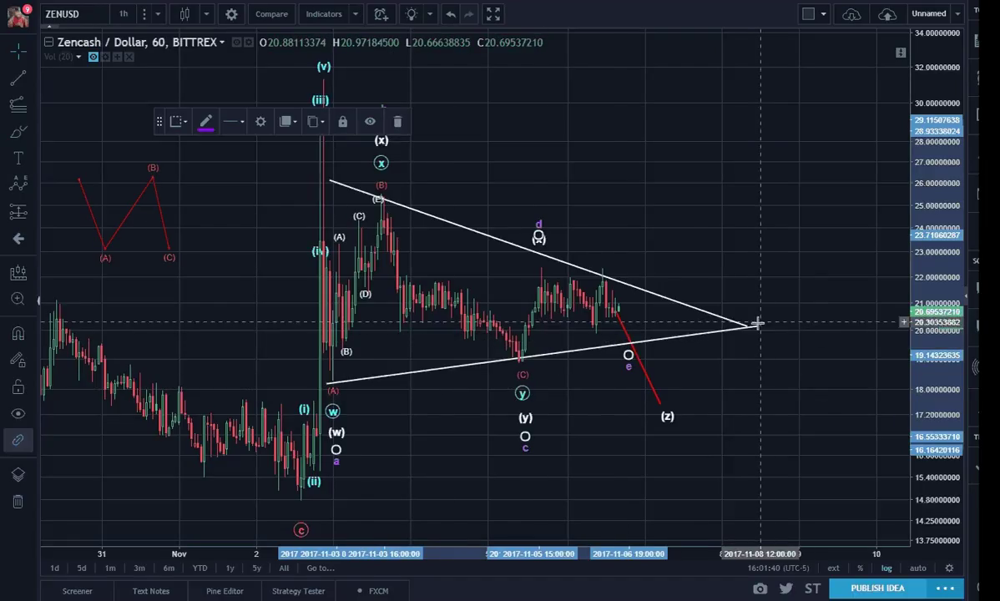
drag(756, 327, 775, 334)
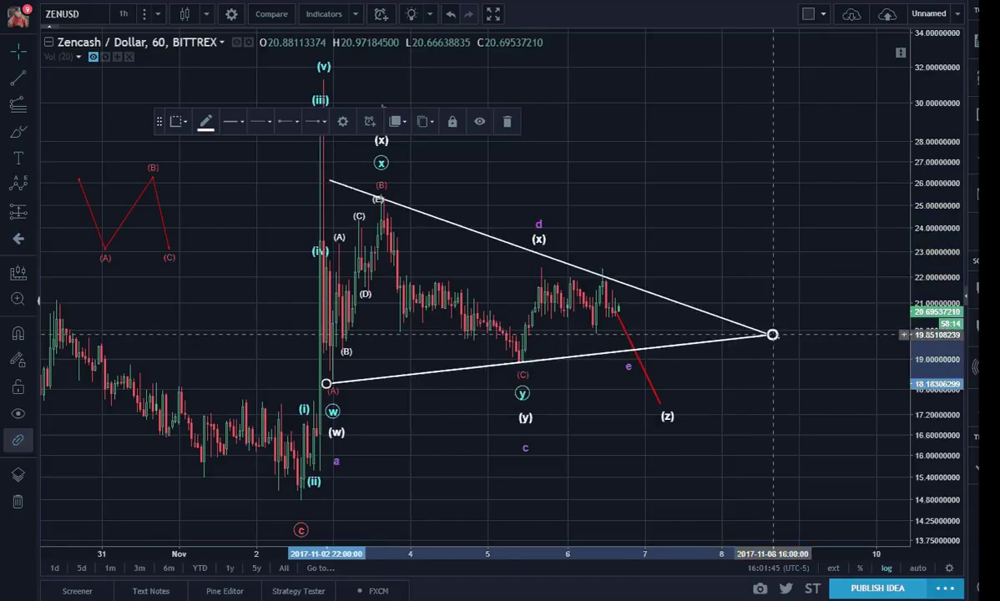
click(830, 401)
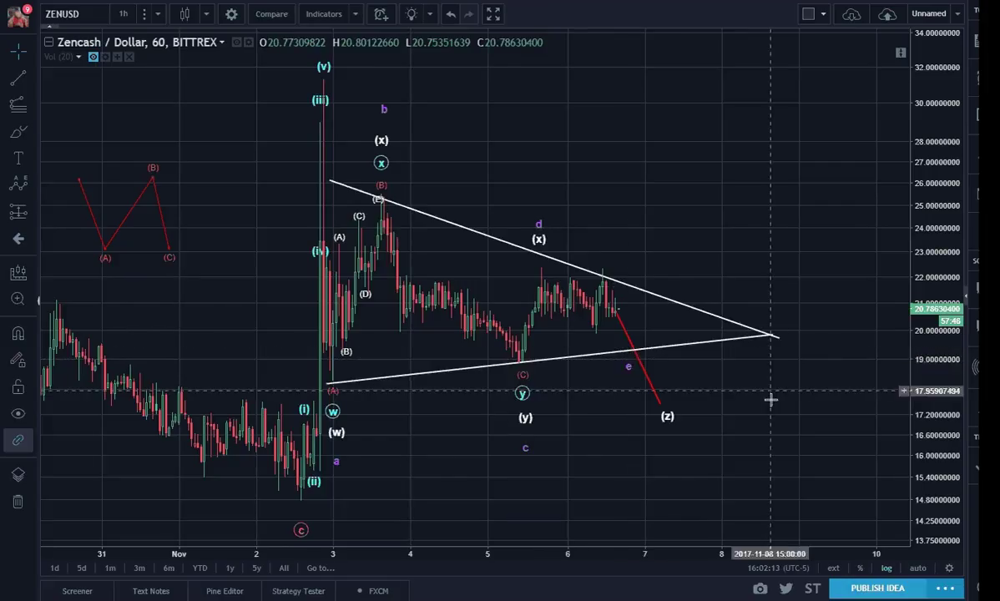
- Draw an Elliott impulse wave from about 19.36 near e, with points at about 22.99, 20.93, 30.01, 28.37 and 33.13
drag(768, 398, 605, 407)
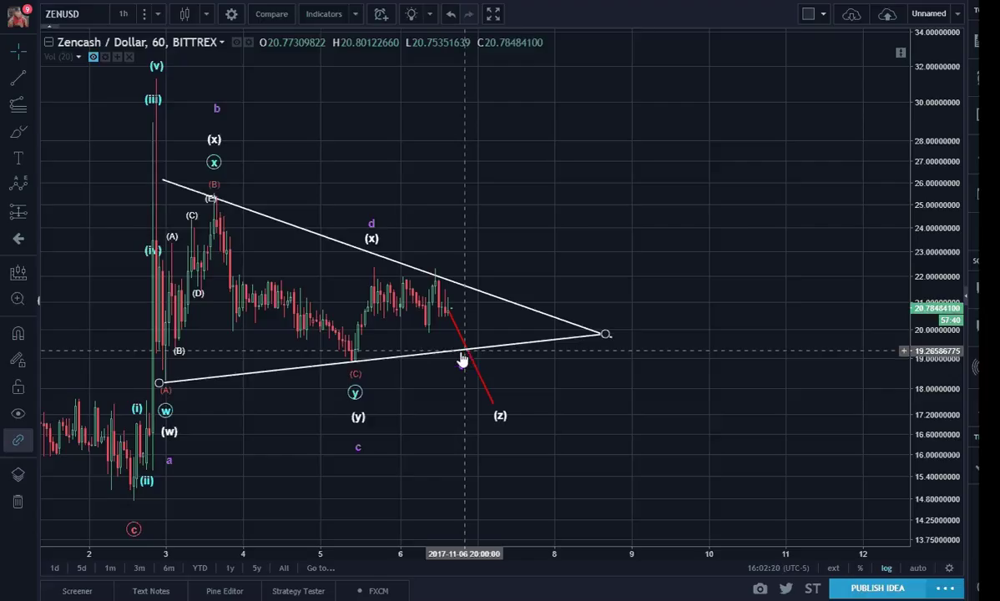
click(35, 191)
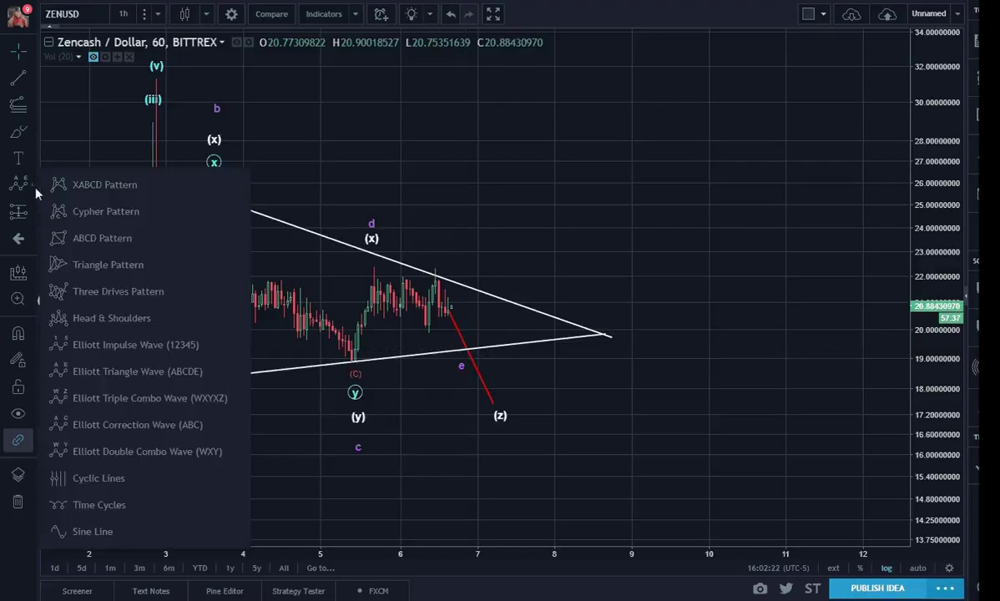
click(91, 325)
click(466, 349)
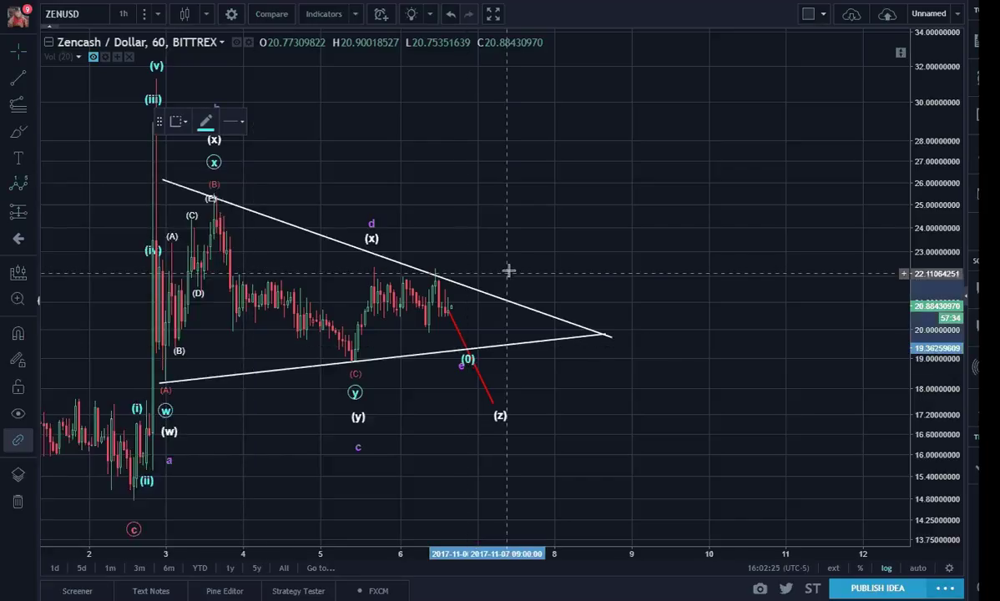
click(510, 252)
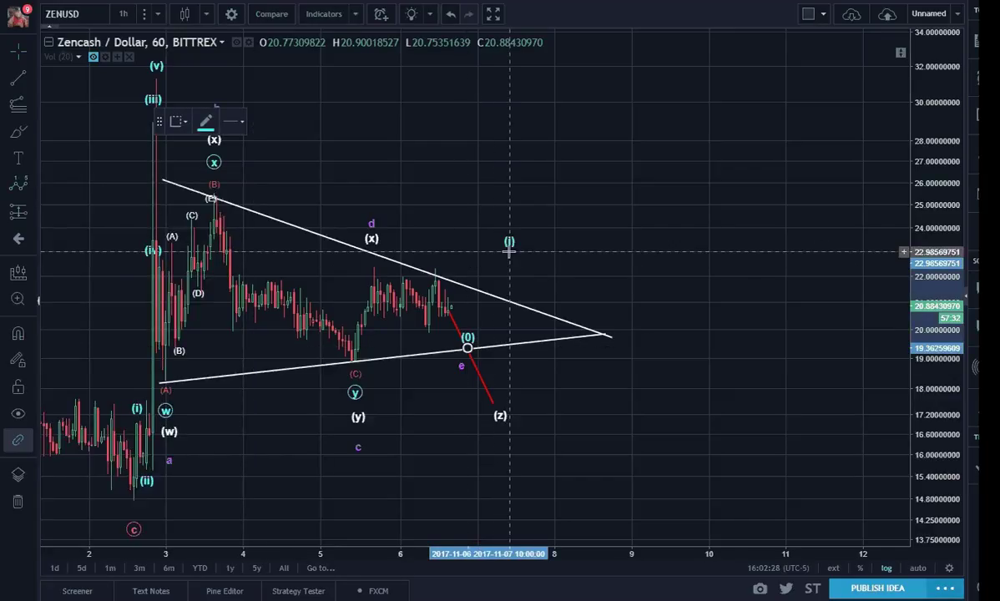
click(527, 305)
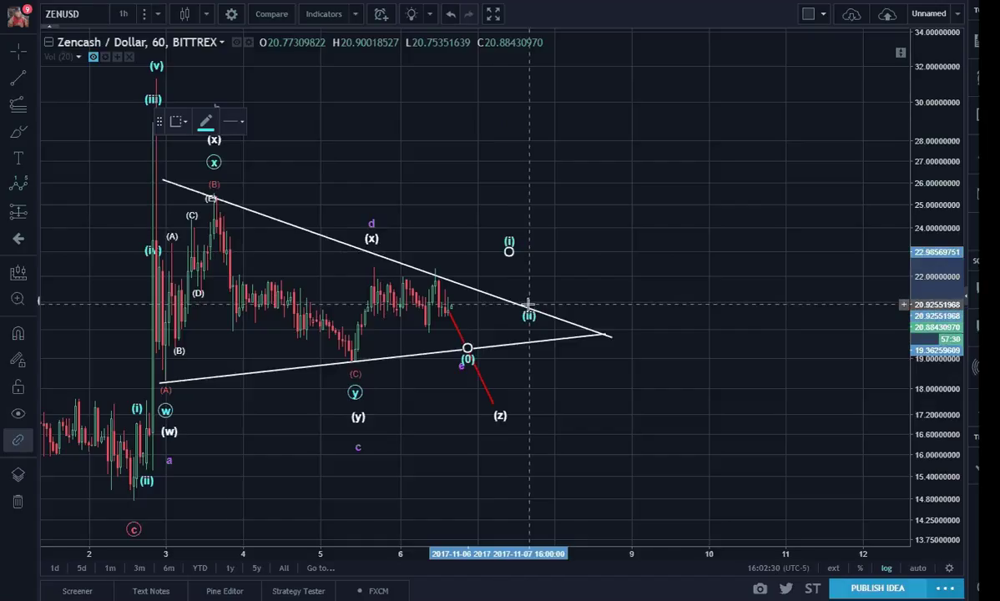
click(590, 102)
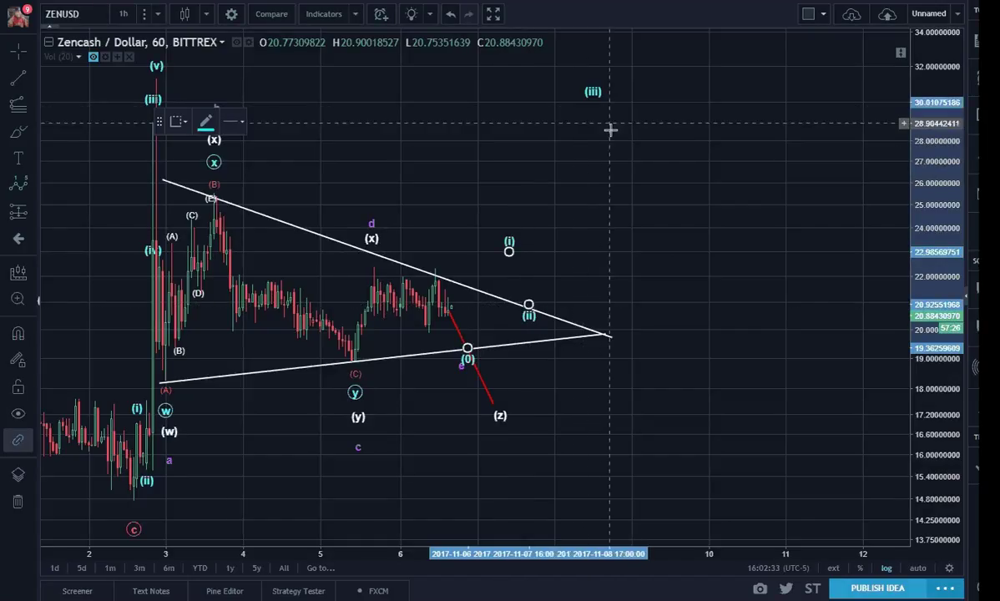
click(615, 134)
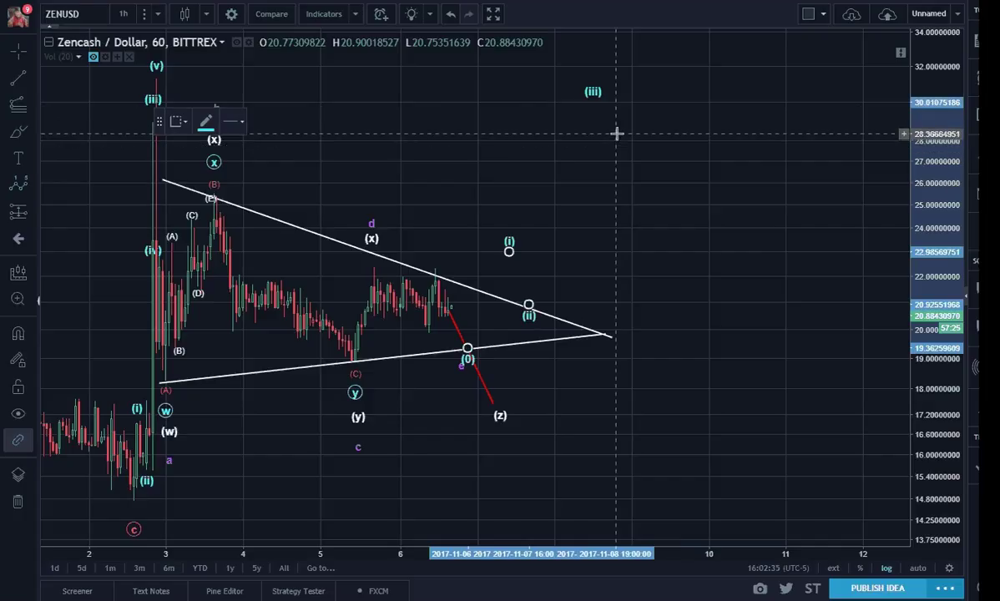
click(660, 47)
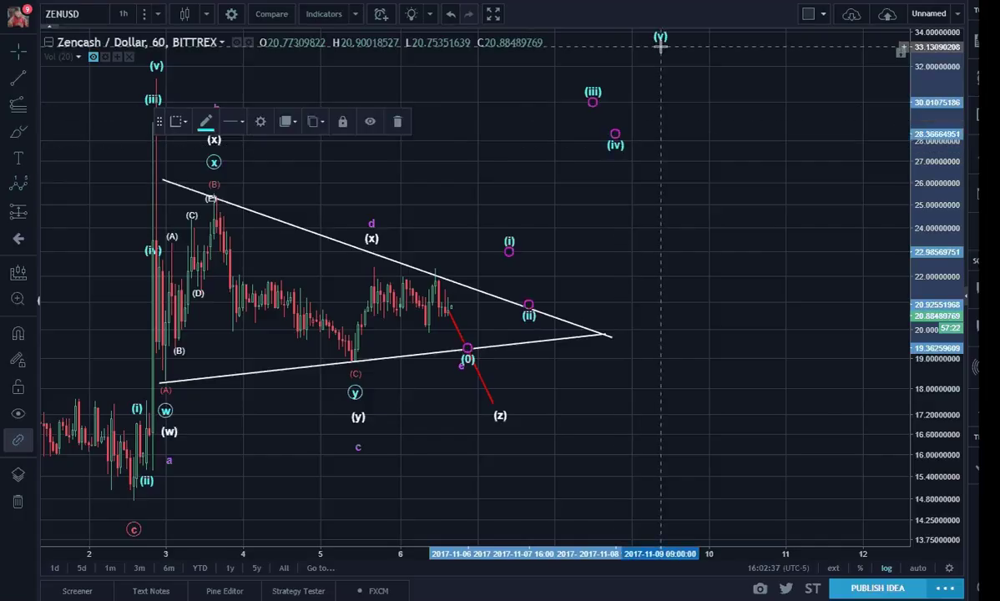
- Turn on the connecting wave lines for the projected cyan impulse
double_click(636, 87)
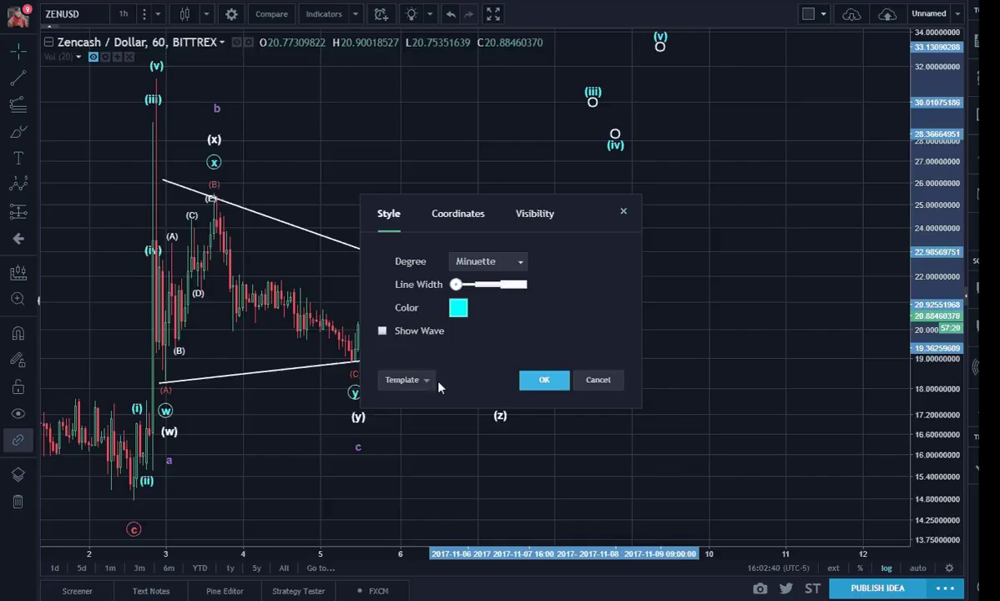
click(382, 331)
click(542, 380)
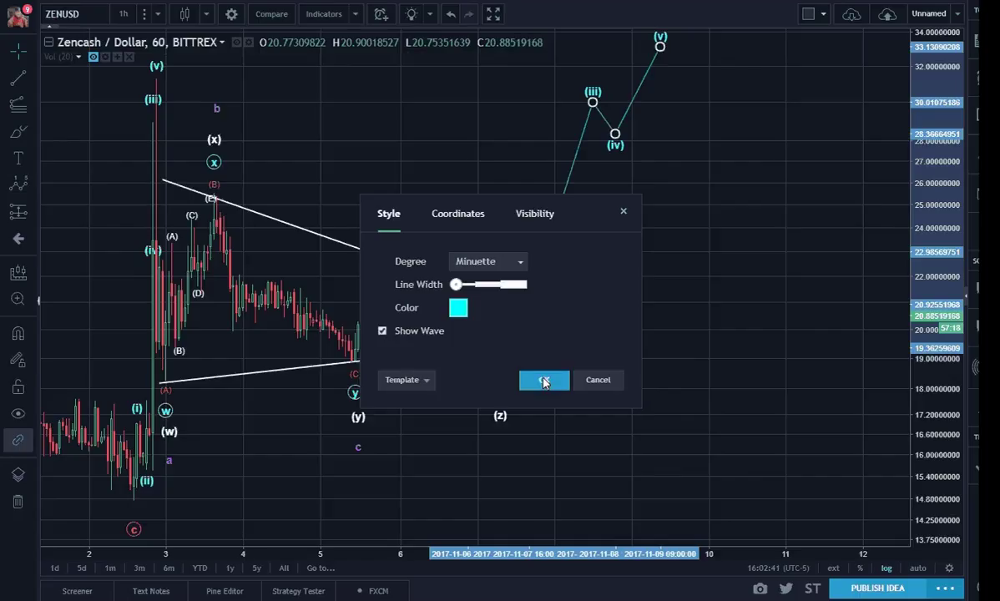
click(666, 354)
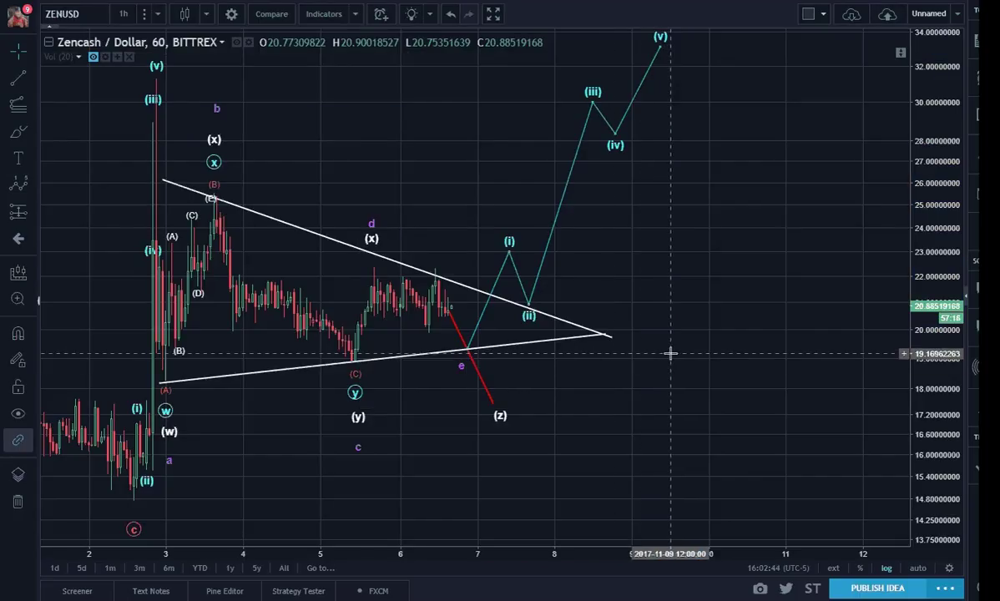
- Lower the projected impulse's (iv) point to about 26.9 on November 8 and bring its (v) point slightly down
drag(616, 133, 626, 164)
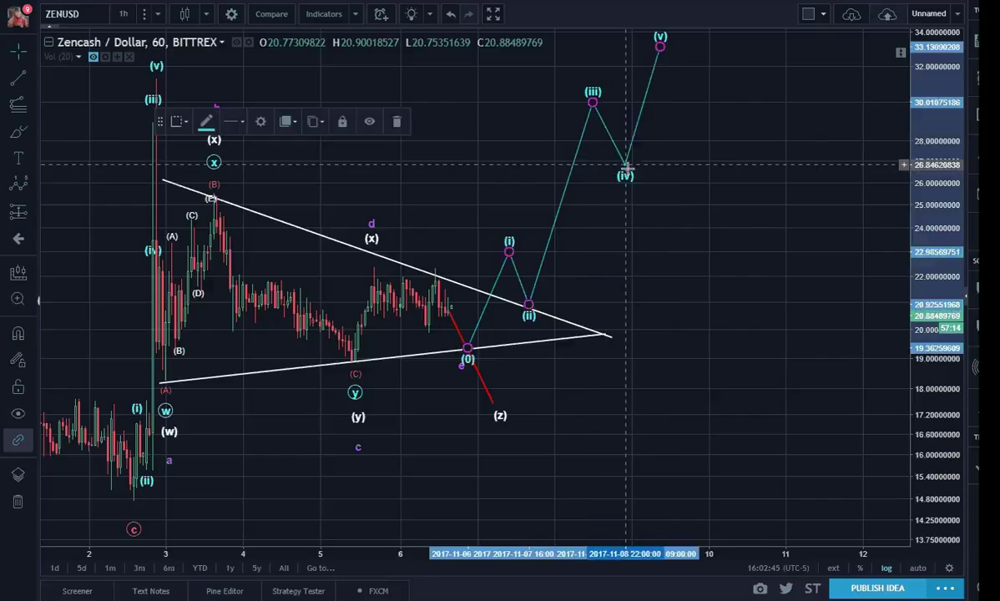
click(734, 207)
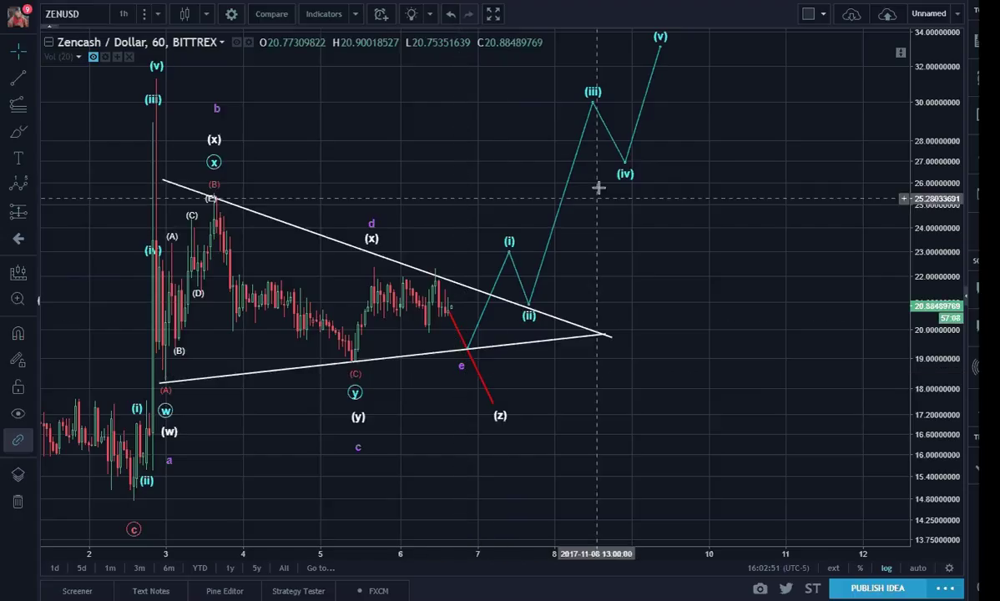
click(660, 52)
click(669, 112)
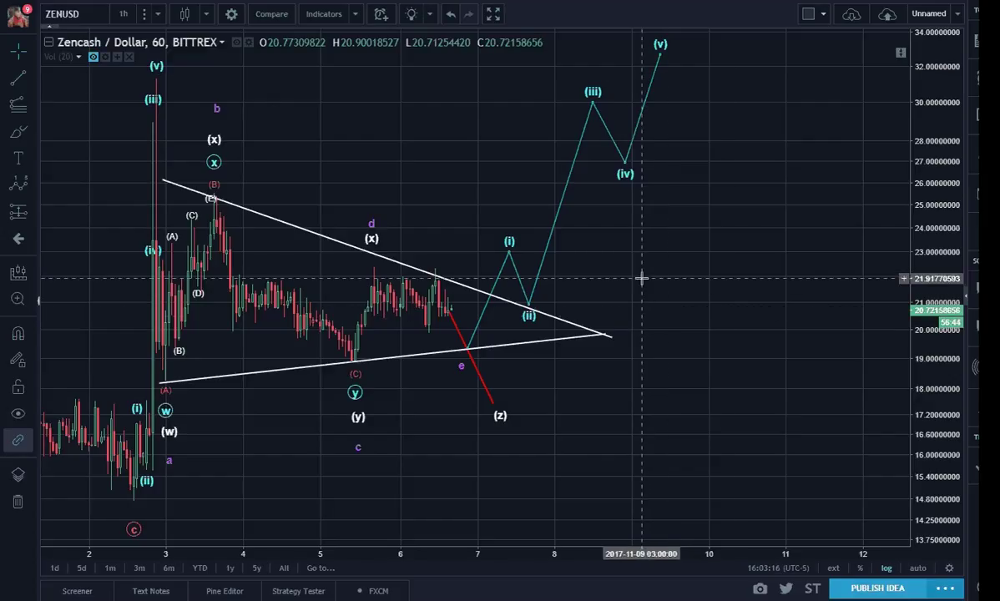
- Shift the purple triangle's c point to about 16.51 at 12:00 on November 5
drag(645, 316, 749, 318)
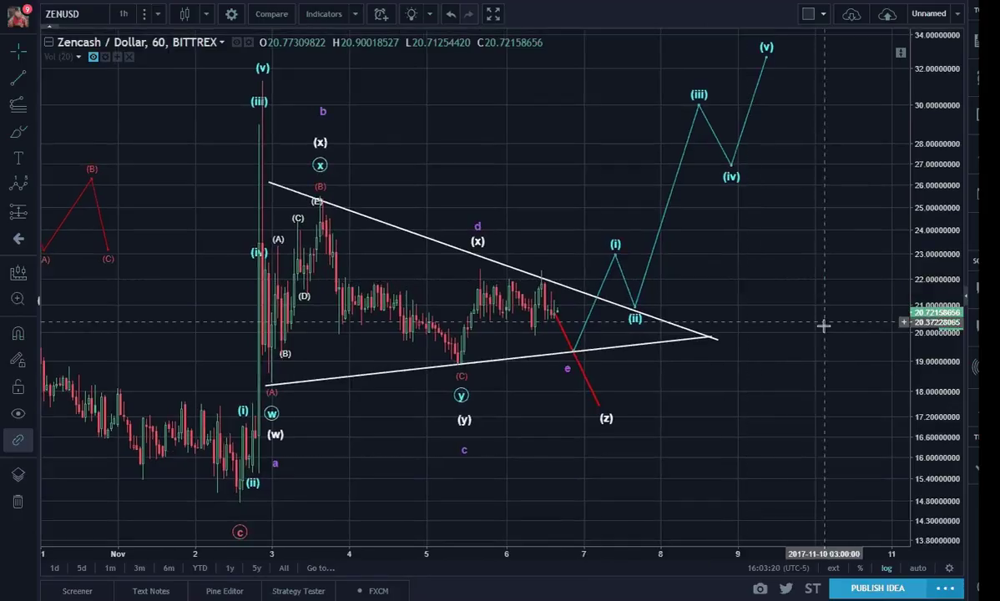
click(466, 453)
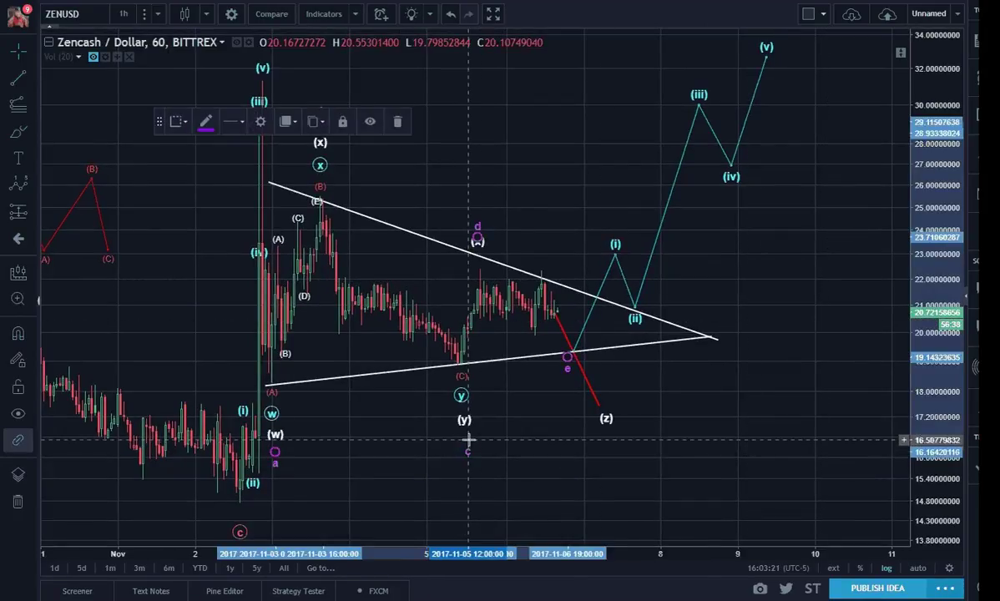
click(553, 433)
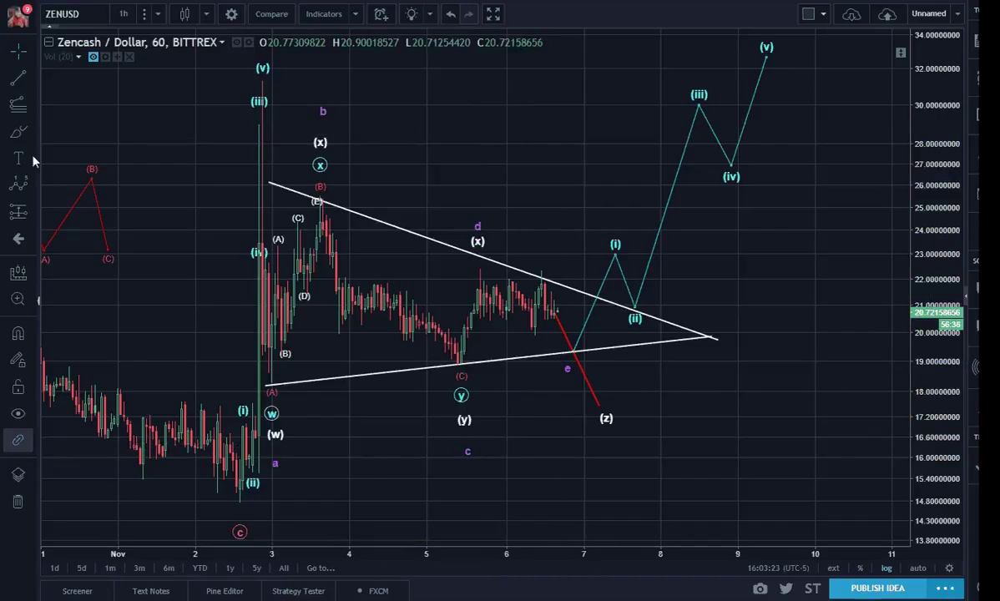
- Draw a trend line above the November 4–6 highs from about 22.02 to about 22.41 and colour it purple
click(18, 78)
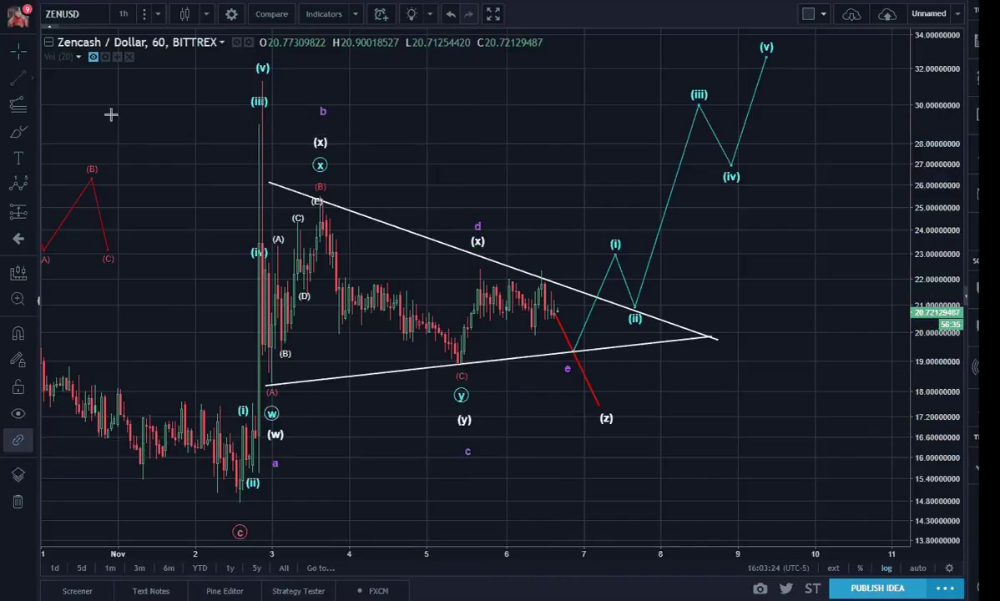
click(355, 278)
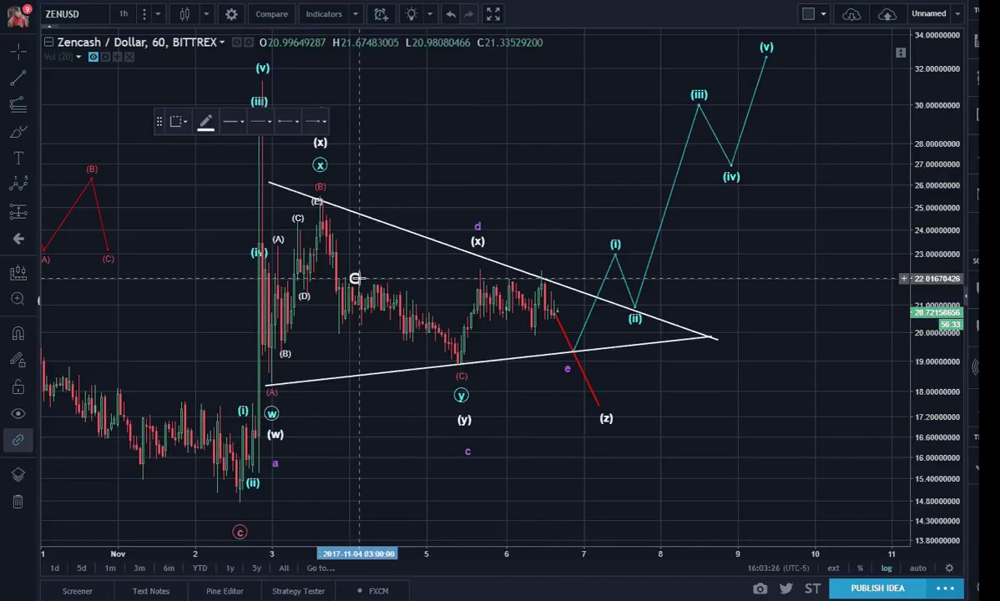
click(561, 269)
click(206, 124)
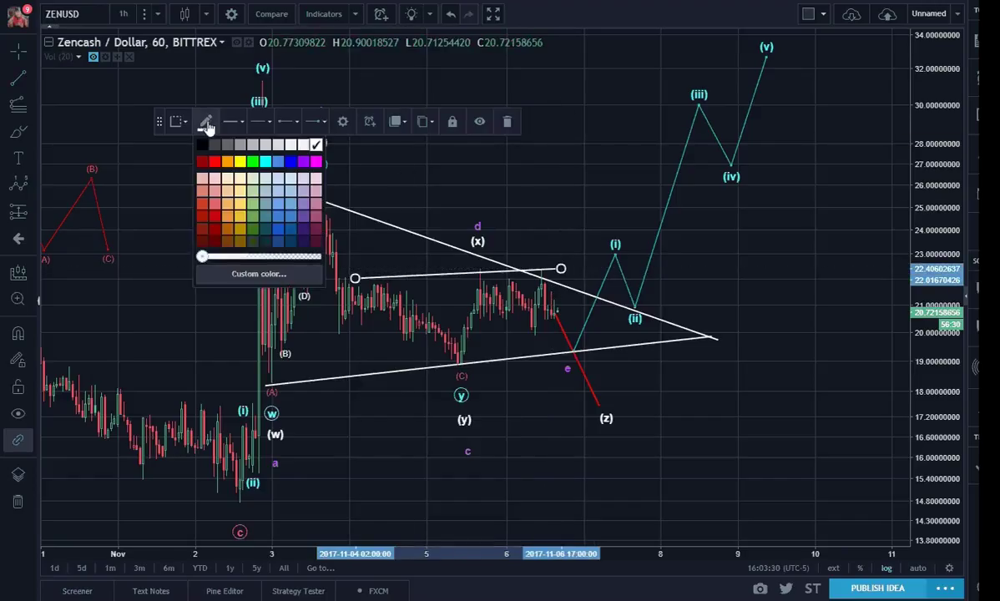
click(301, 162)
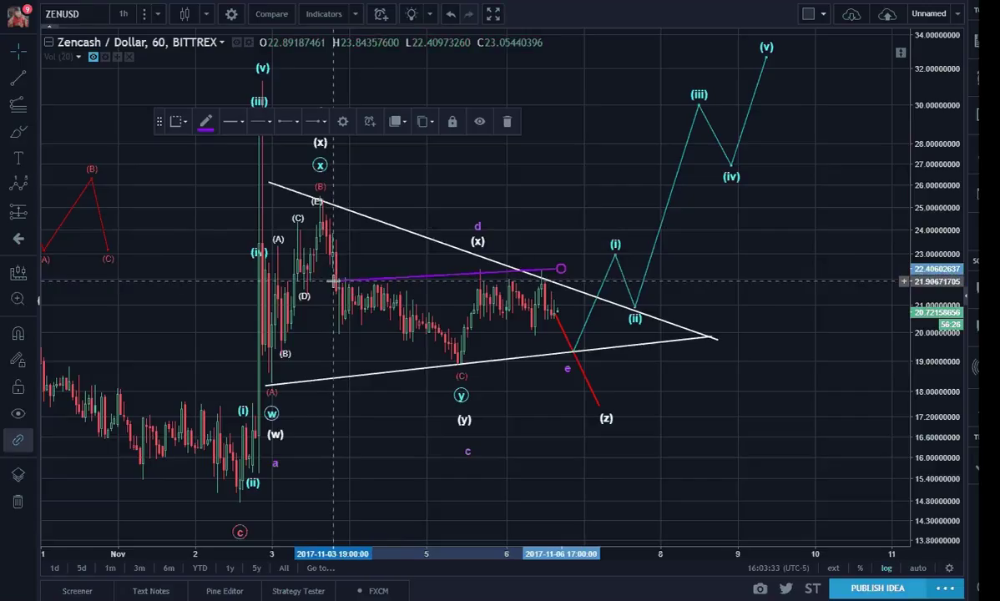
- Extend the purple trend line so it runs from about 21.88 at 18:00 on November 3 to about 22.46 at 18:00 on November 6
click(333, 281)
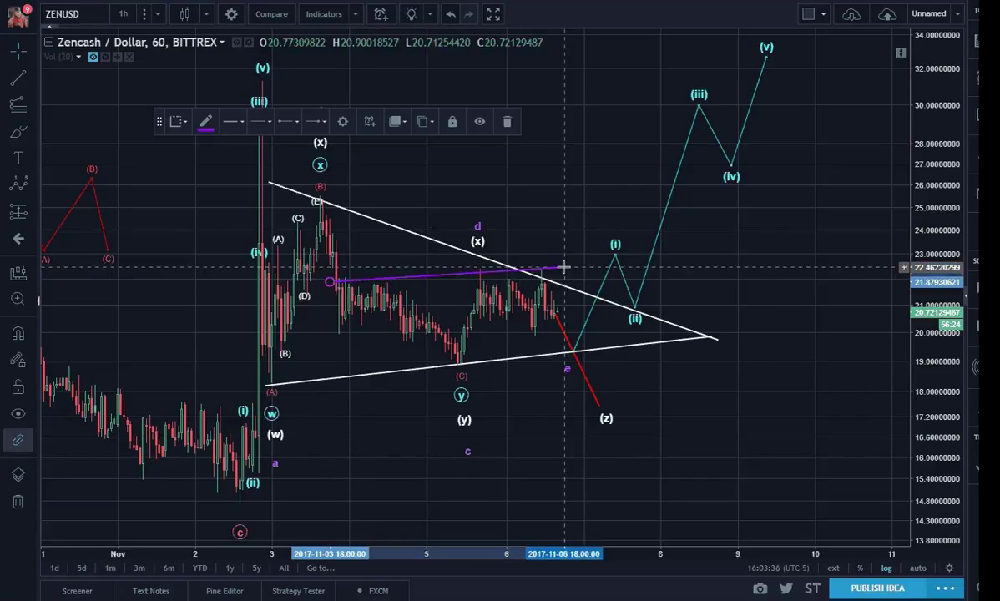
click(761, 445)
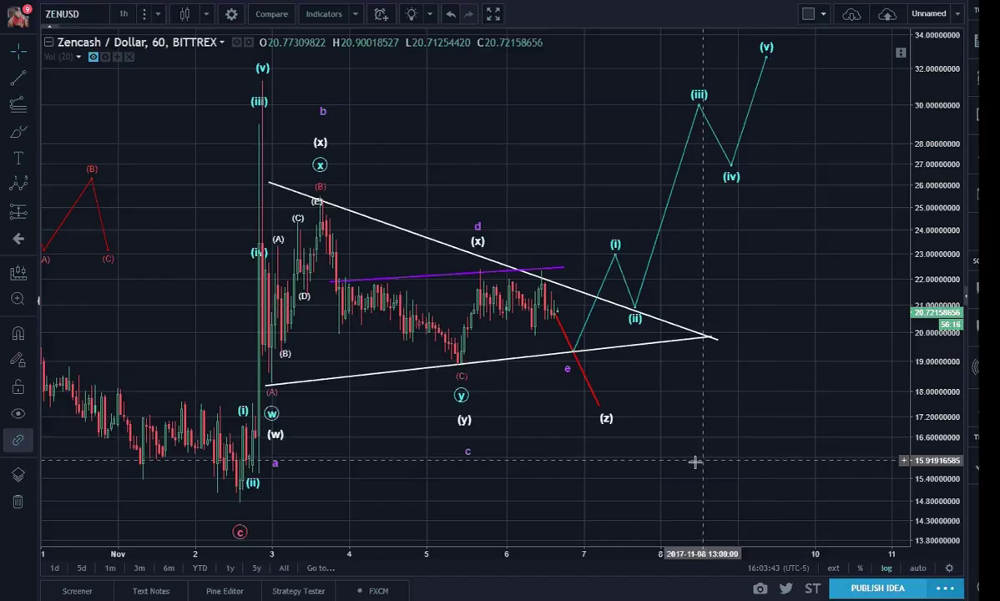
- Add a purple "LS" text label under the November 4 lows, at about 20.04
click(18, 158)
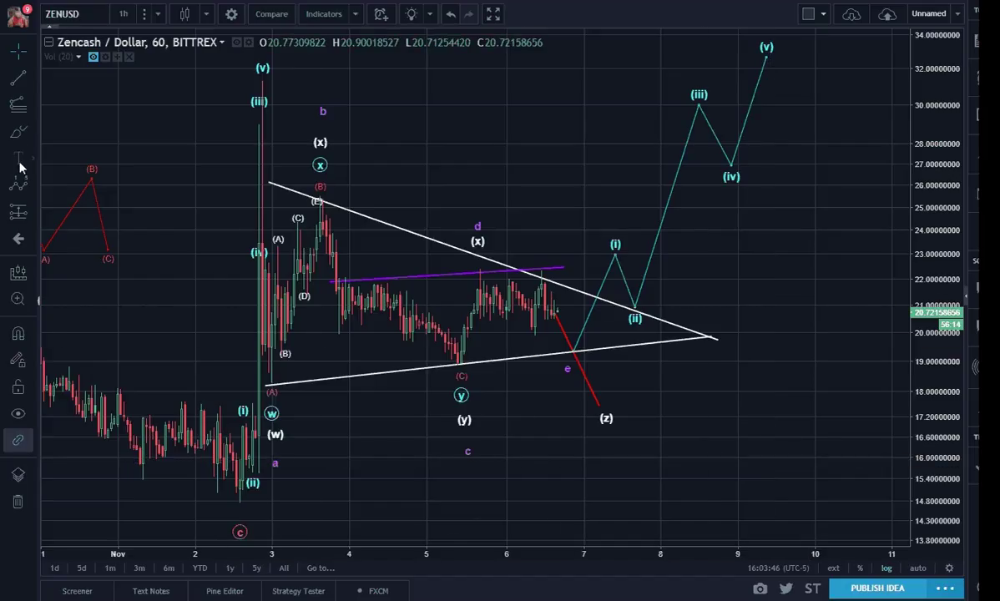
click(346, 337)
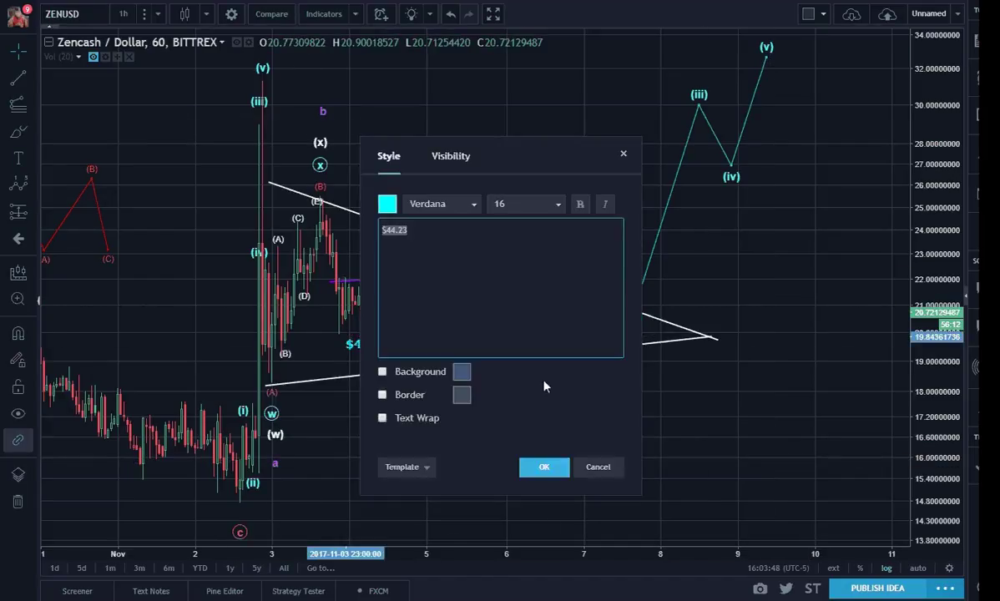
text(LS)
click(387, 203)
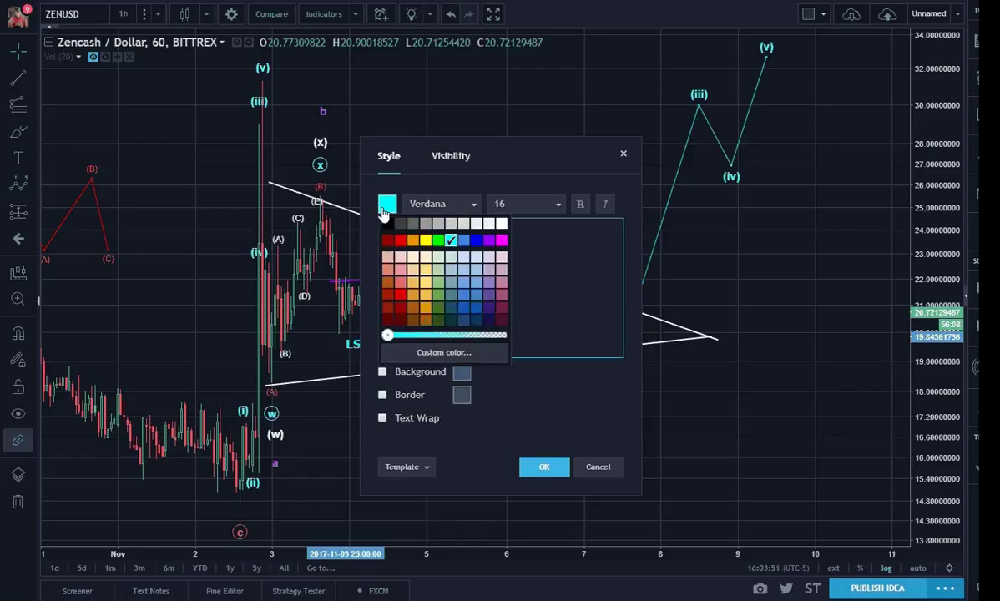
click(500, 226)
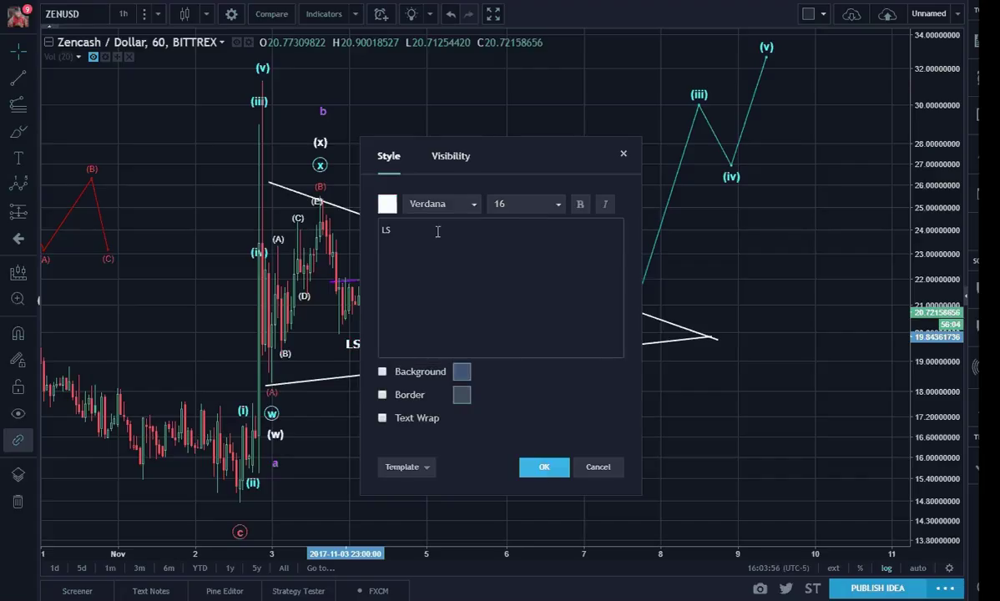
click(386, 205)
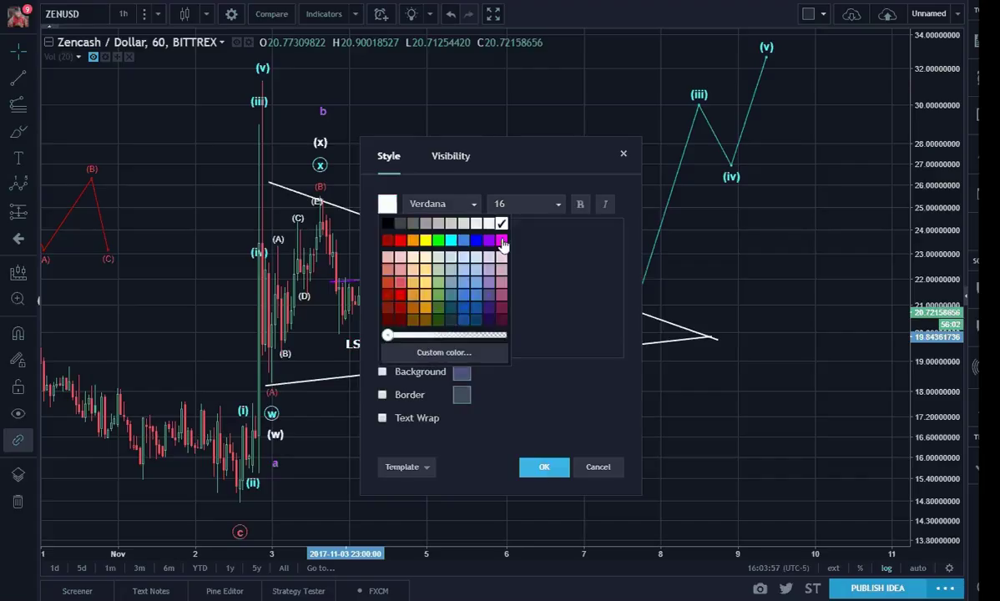
click(502, 241)
click(386, 206)
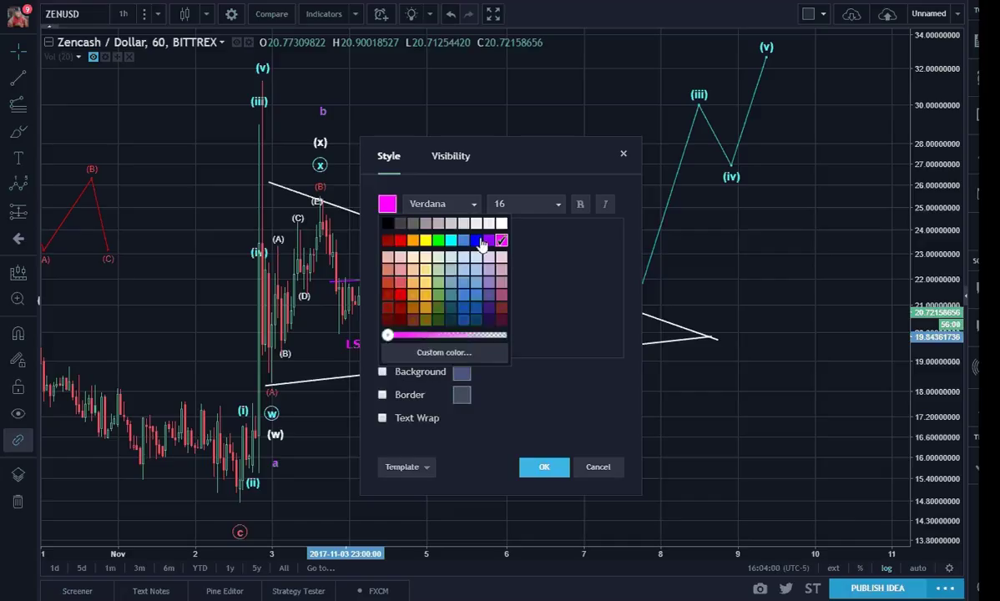
click(486, 241)
click(542, 466)
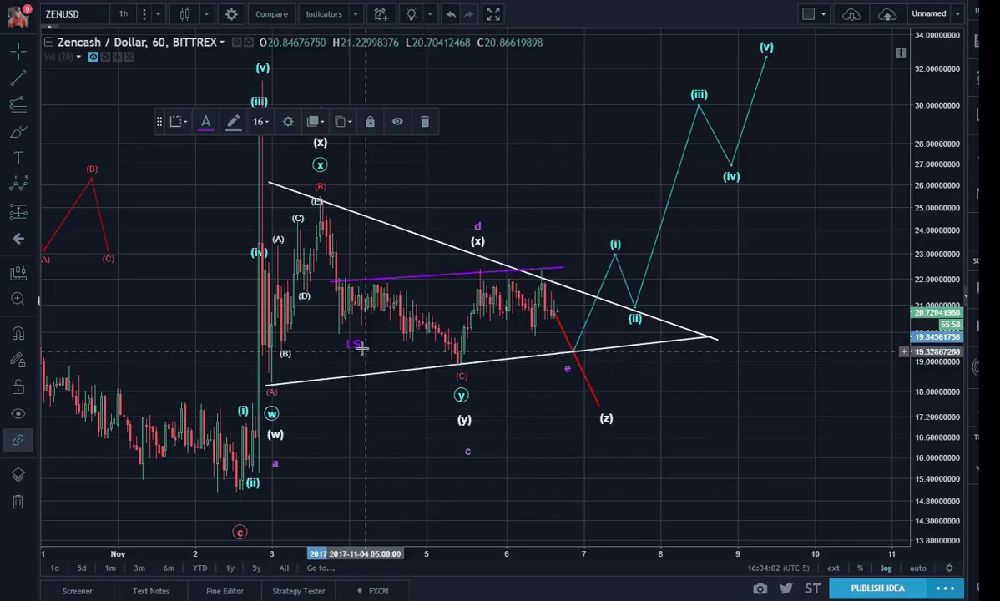
drag(361, 349, 367, 343)
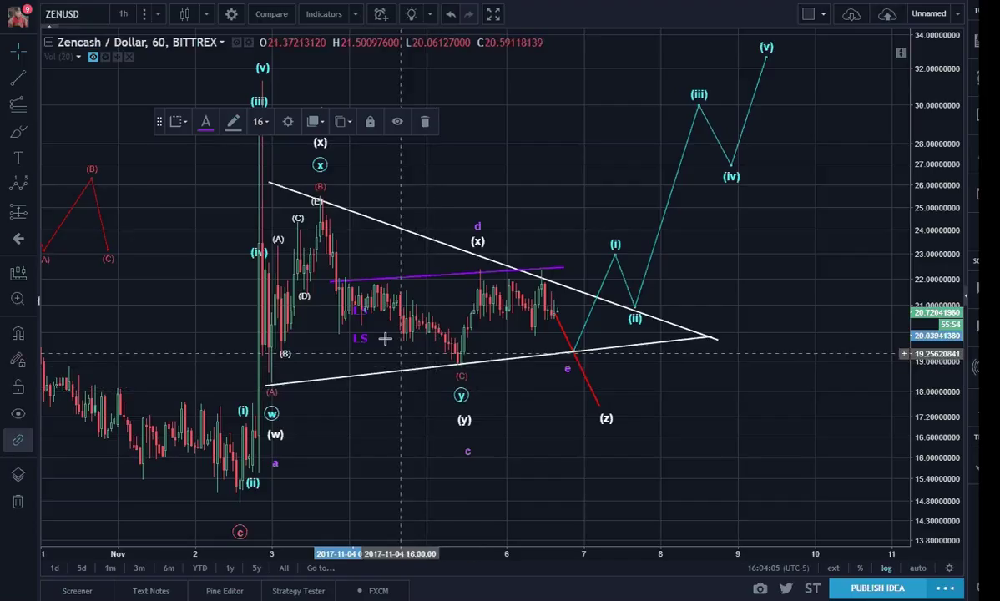
- Place a copy of the LS label under the November 6 lows, at about 20.31, and change its text to "RS"
double_click(516, 332)
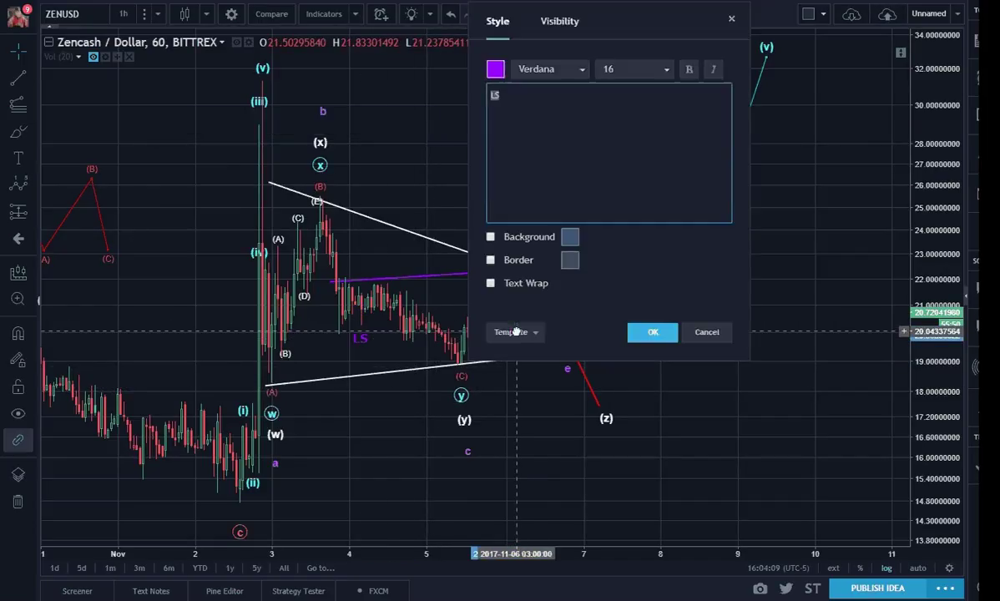
text(RS)
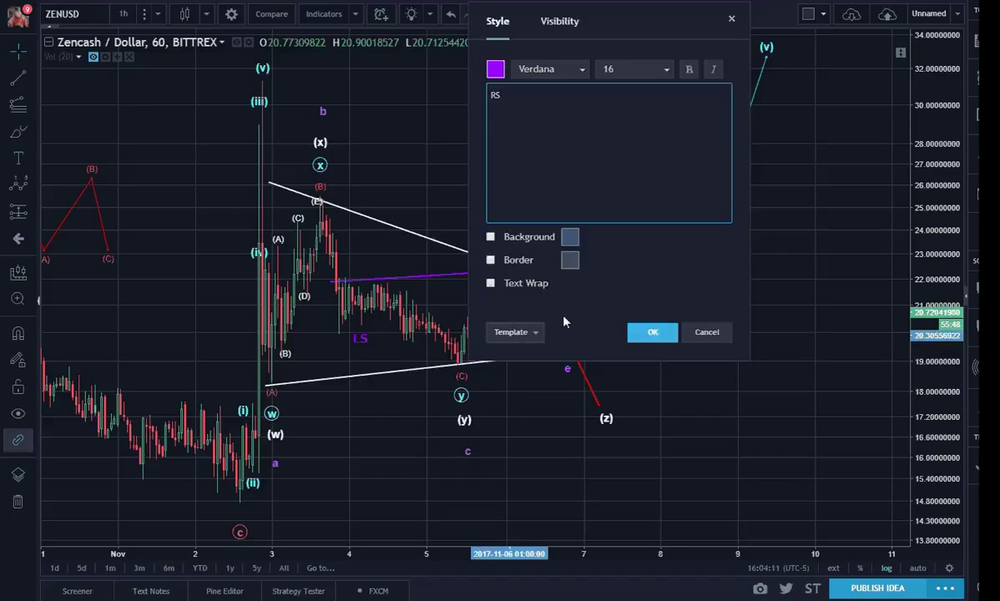
click(653, 331)
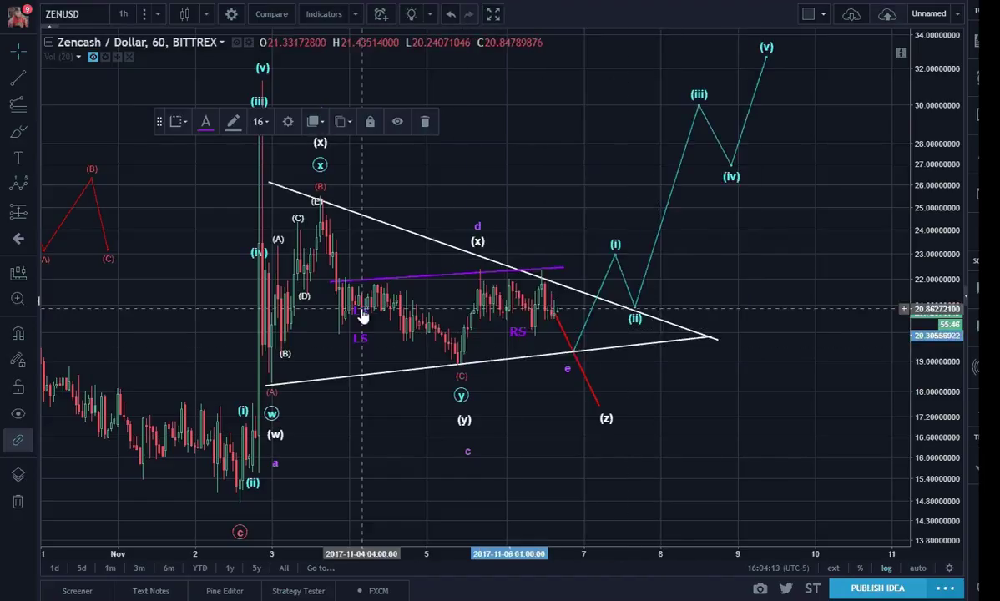
- Place another copy of the LS label just below the purple c label and change its text to "H"
drag(455, 421, 470, 469)
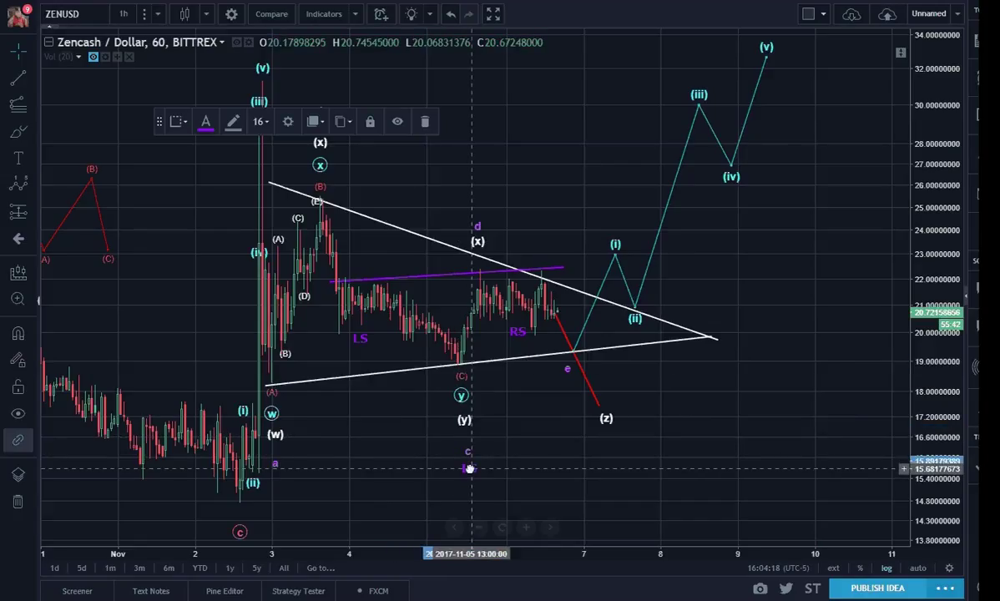
double_click(470, 470)
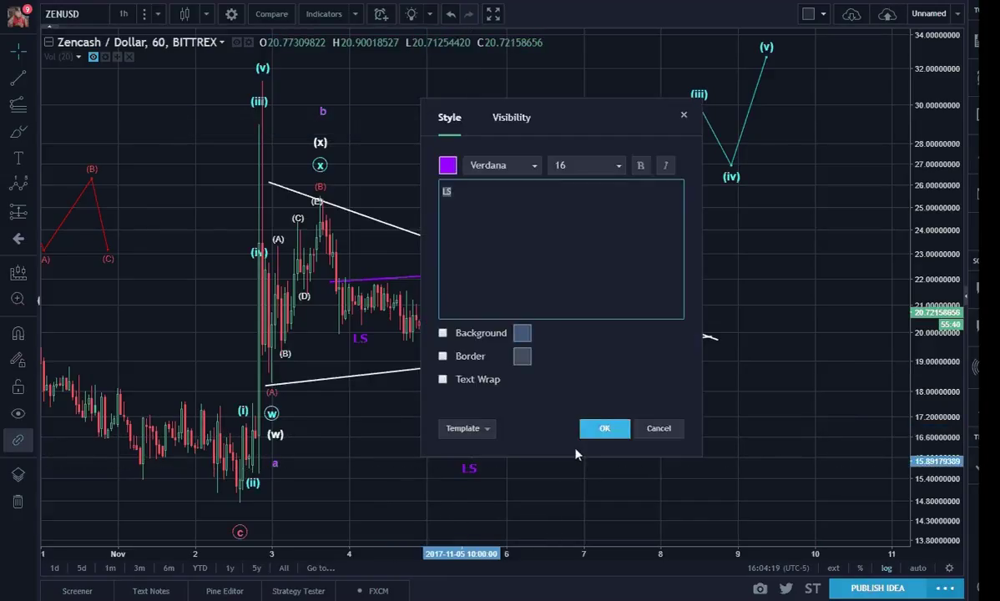
text(H)
click(603, 427)
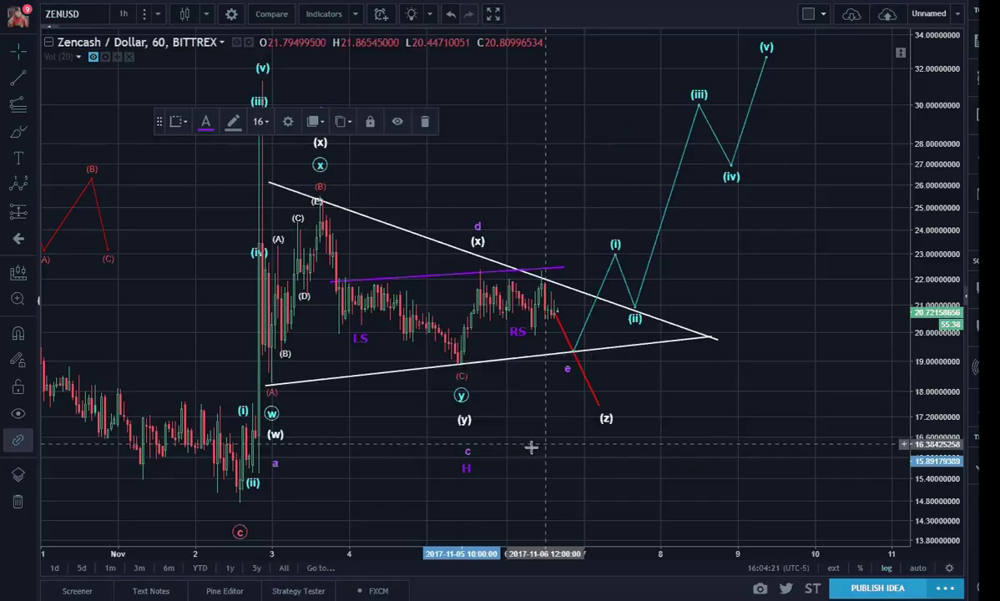
- Shift the purple triangle's c point and the H label beneath it slightly upward
click(468, 442)
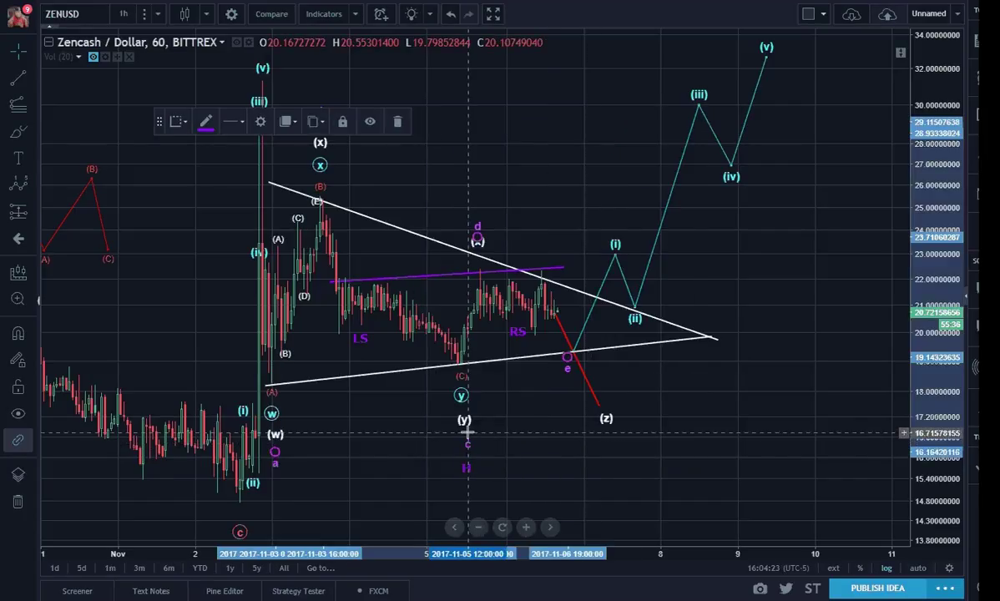
click(466, 466)
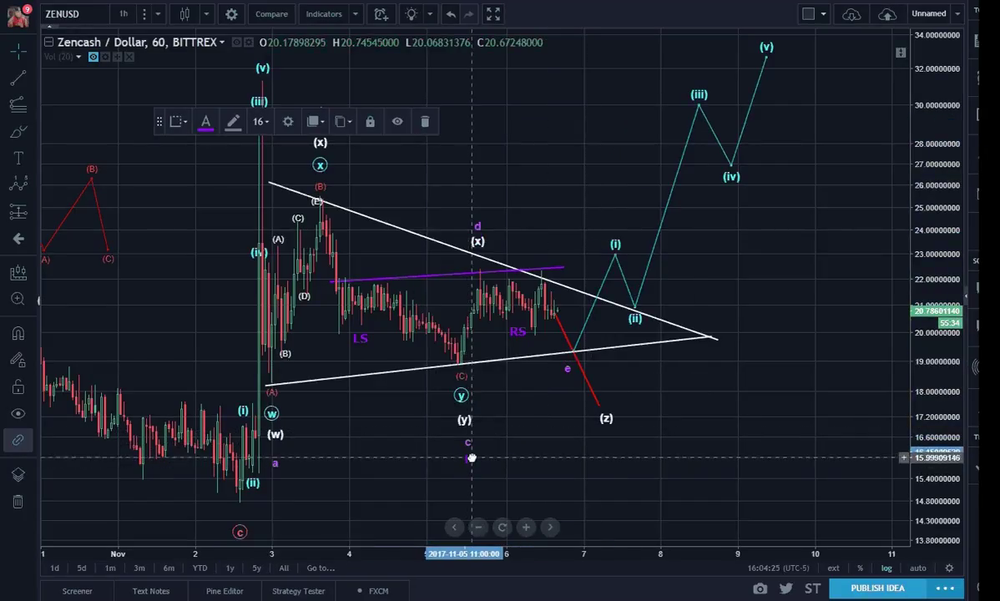
click(565, 450)
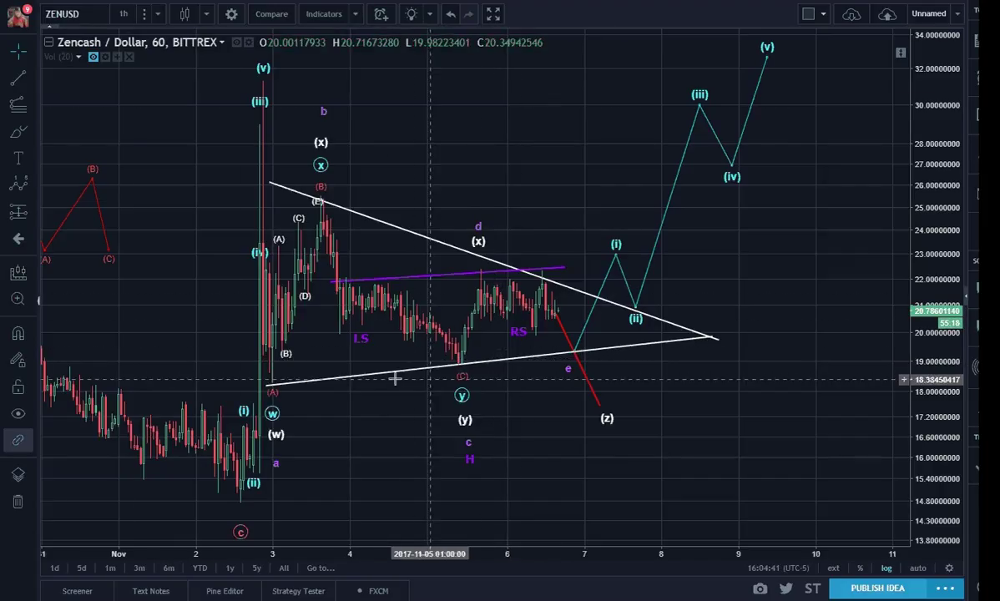
- Draw a purple line from the November 5 low at about 18.85 to the neckline at about 22.18, and stack a copy above it reaching about 25.77
click(18, 76)
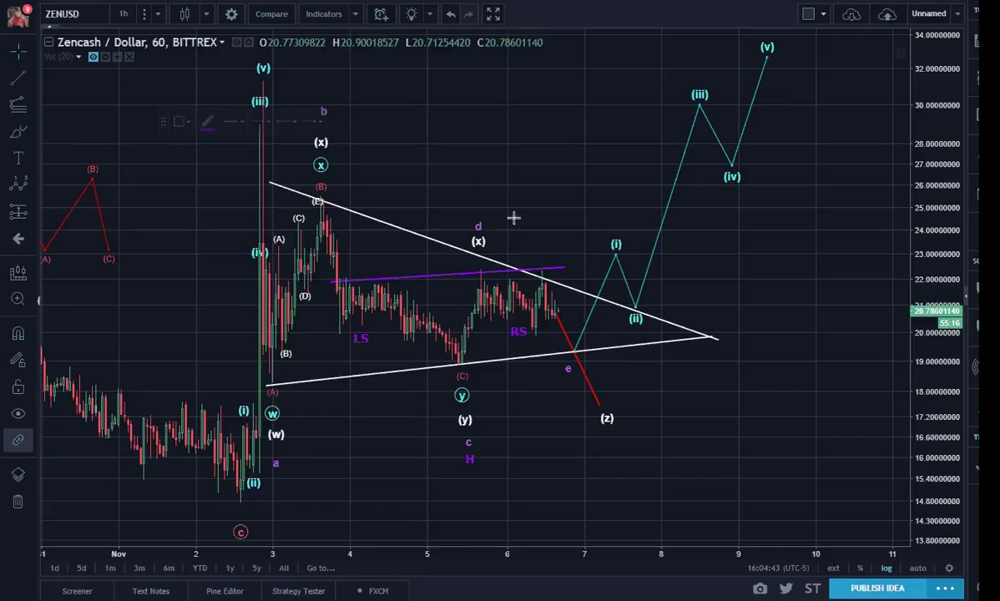
click(458, 365)
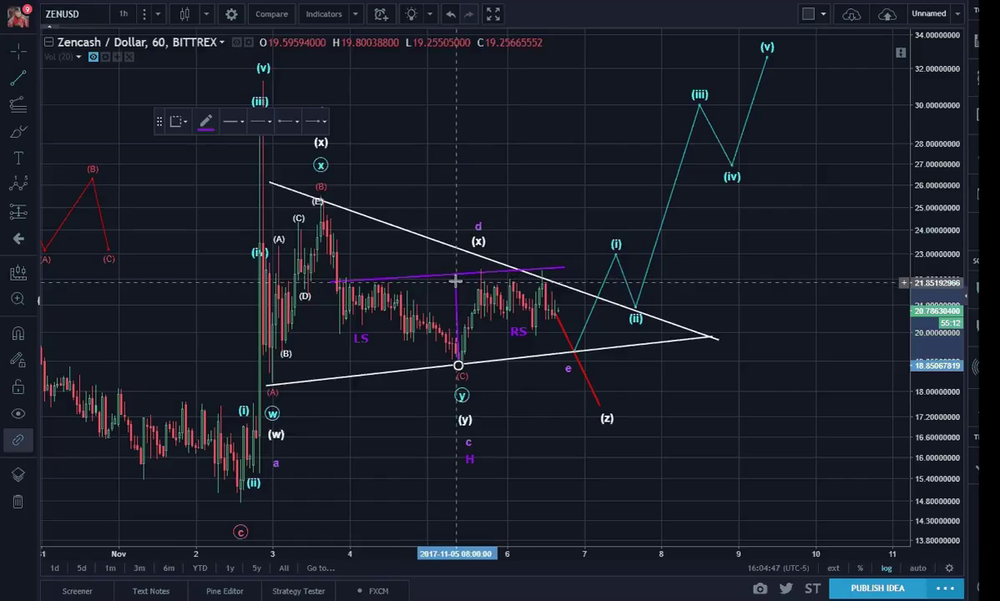
click(455, 274)
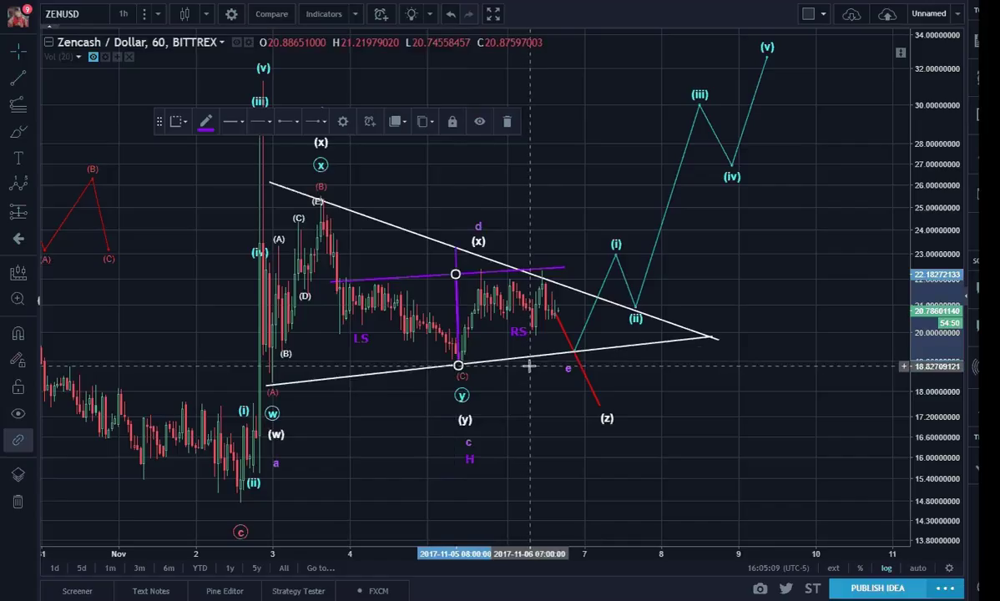
drag(455, 275, 452, 194)
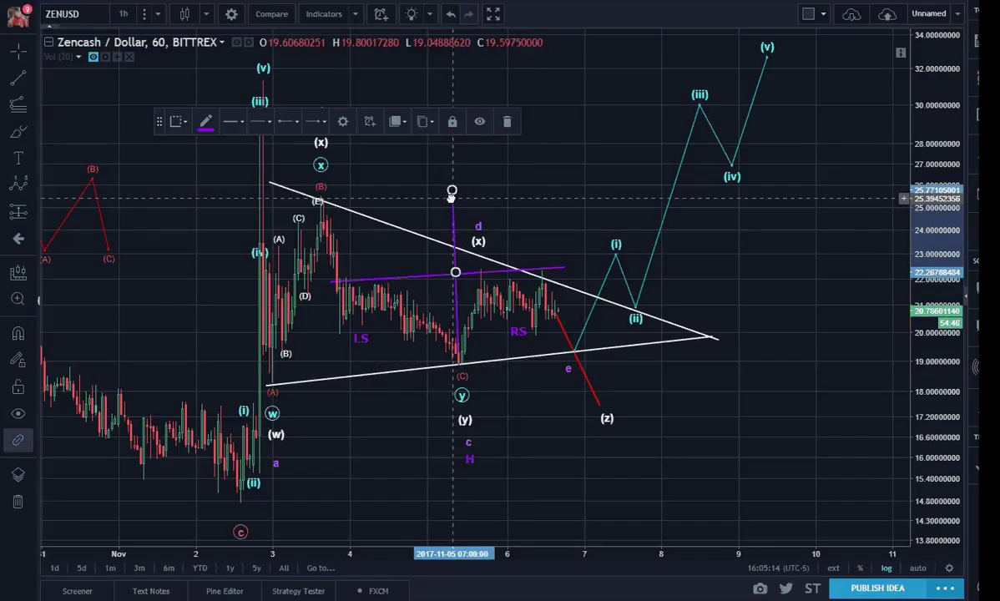
click(844, 487)
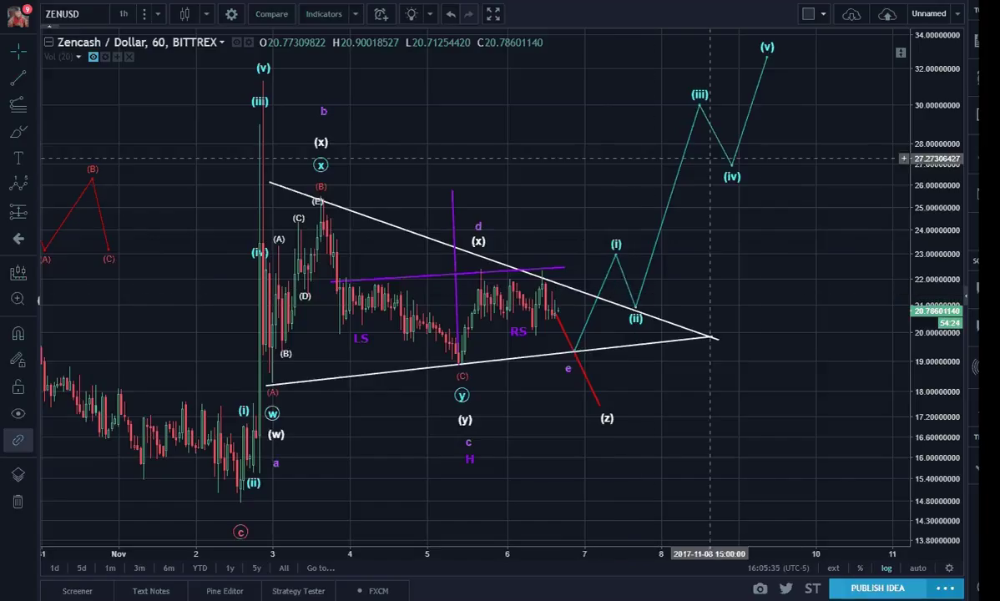
click(768, 60)
click(785, 58)
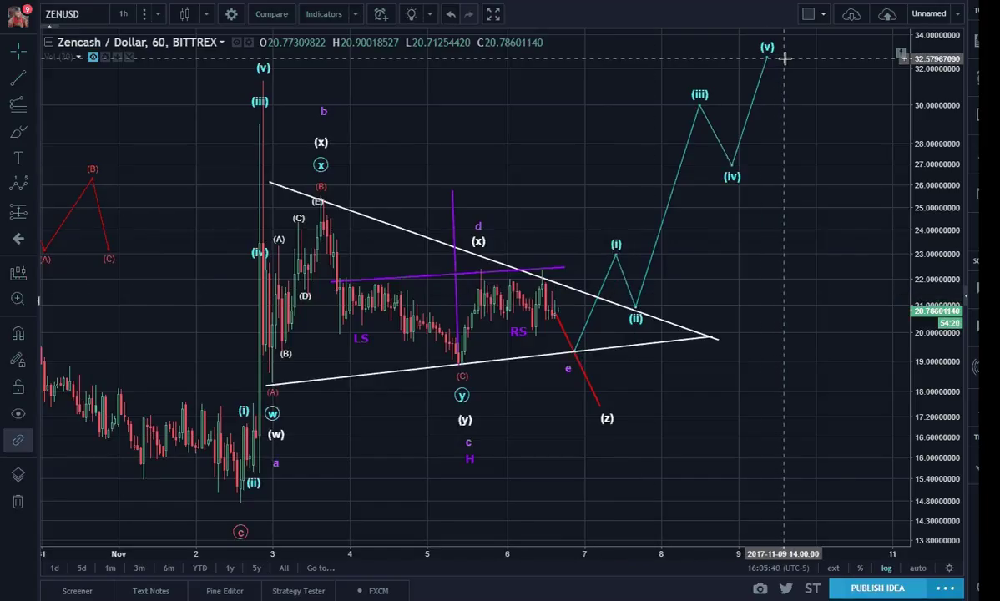
click(454, 213)
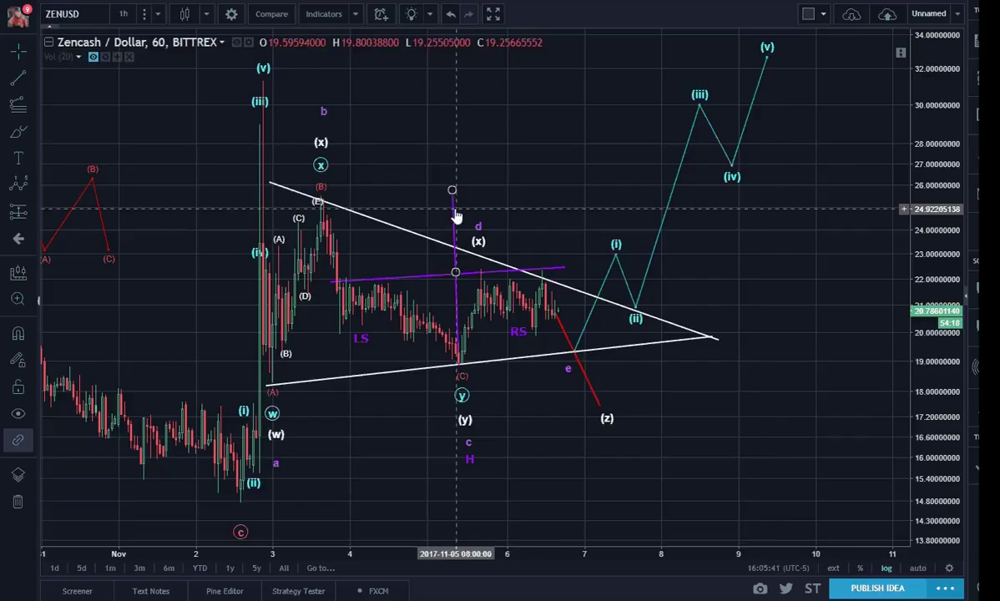
click(458, 217)
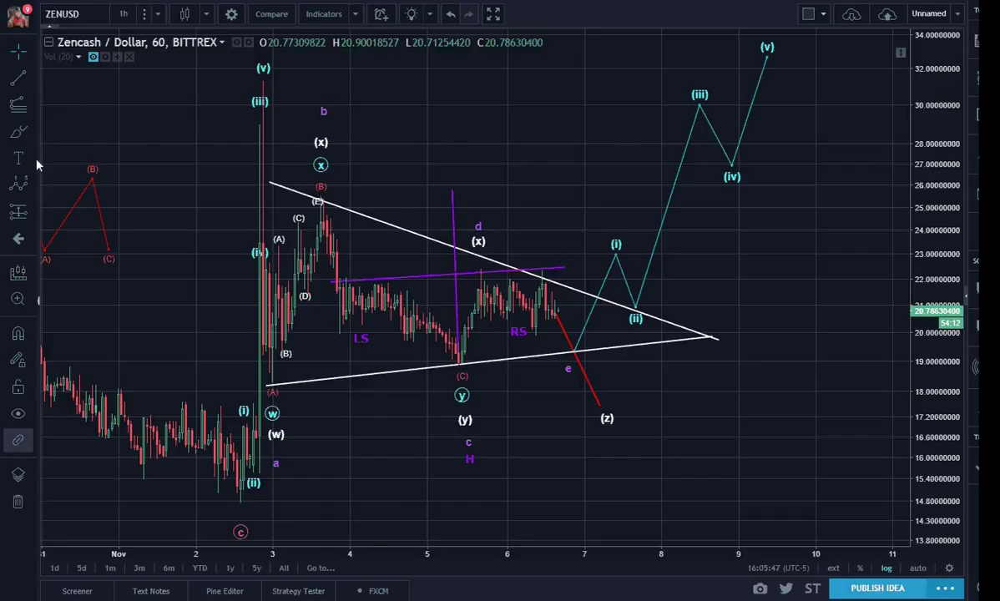
- Add a white "Target $32.70" text label beside the projected impulse's (v) point
click(225, 132)
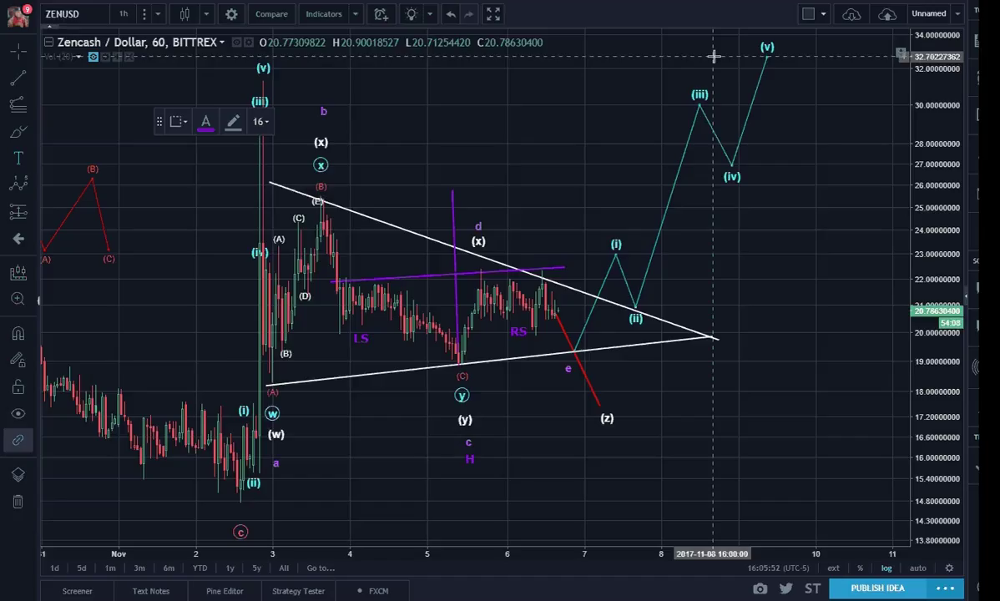
click(639, 54)
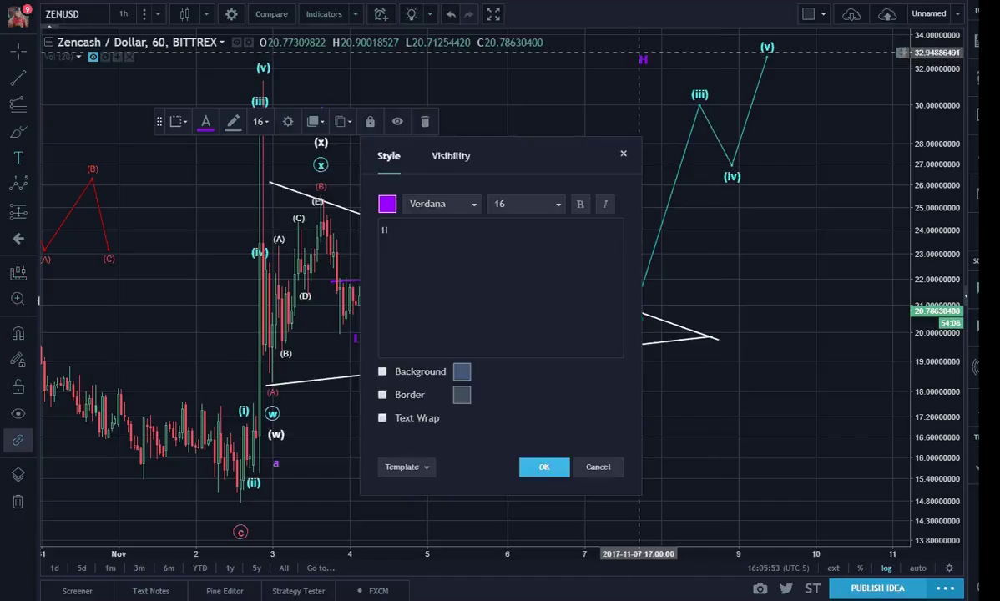
text(Targe)
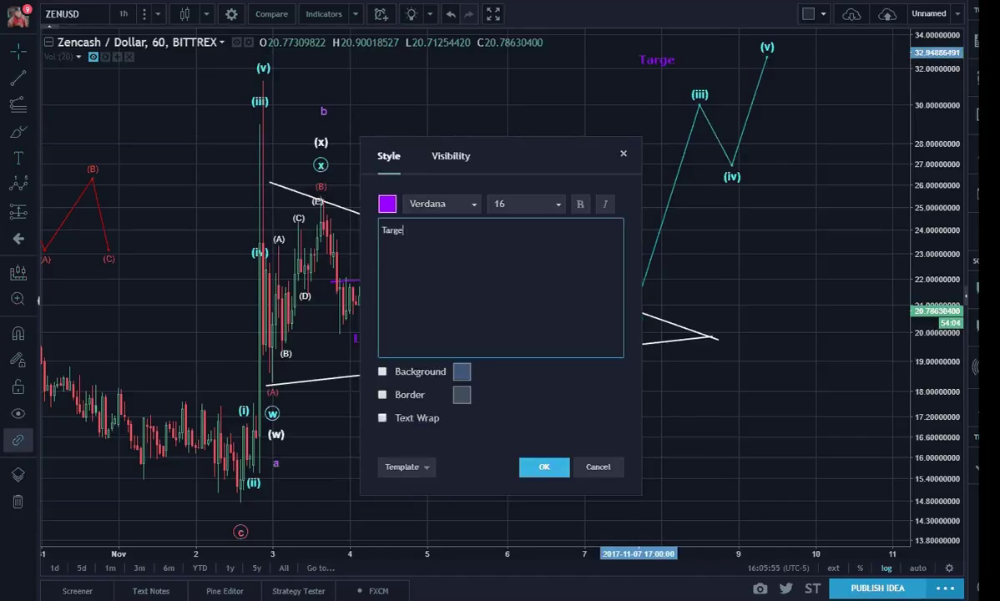
text(t $32.70)
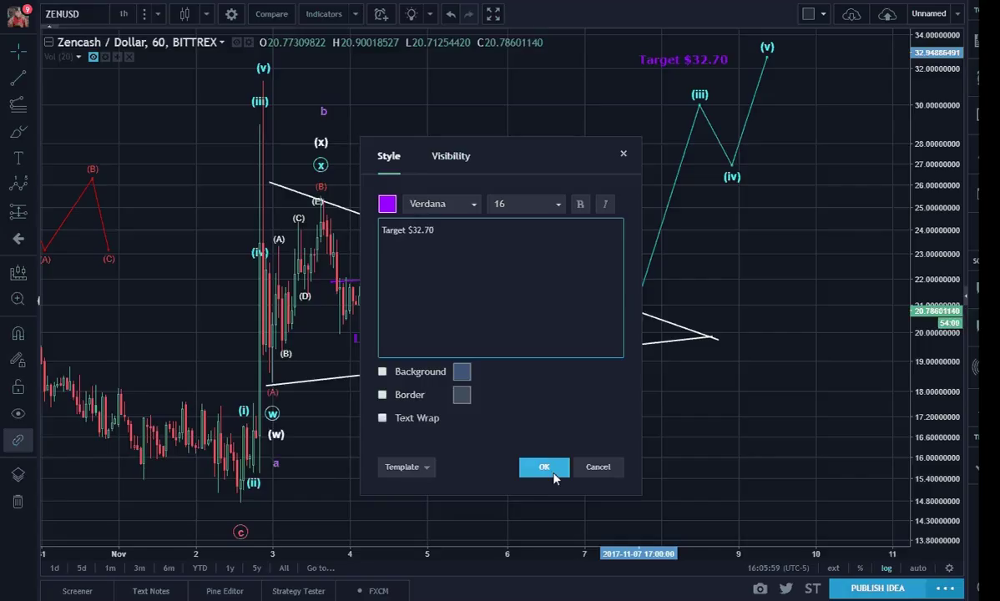
click(388, 206)
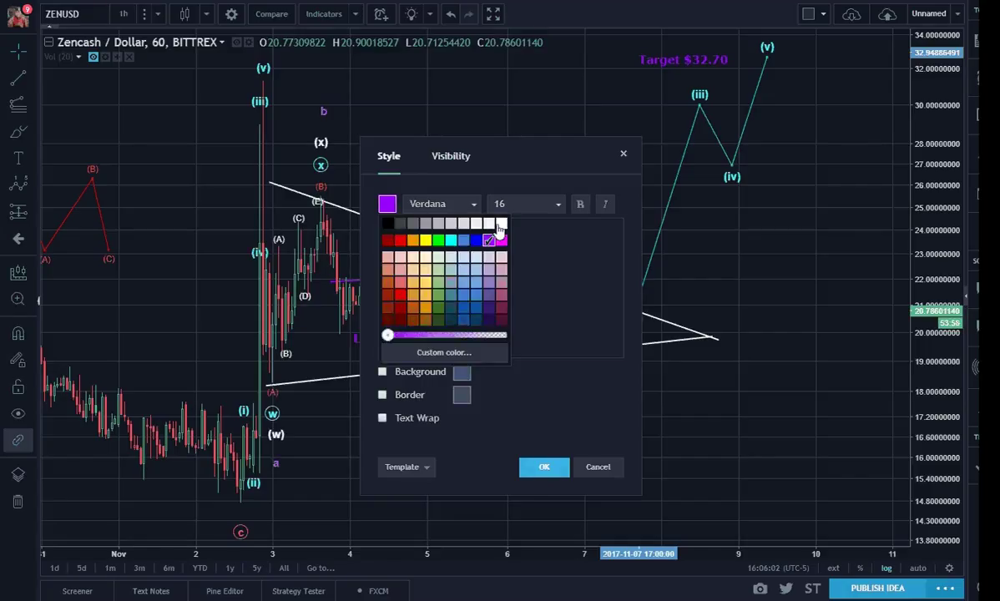
click(472, 219)
click(543, 466)
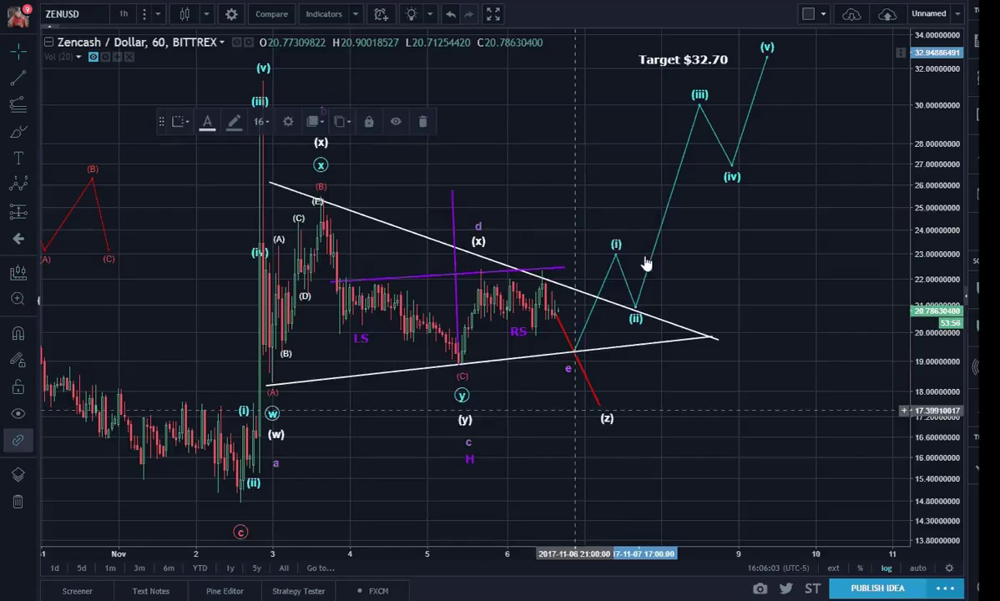
drag(659, 67, 661, 56)
click(726, 211)
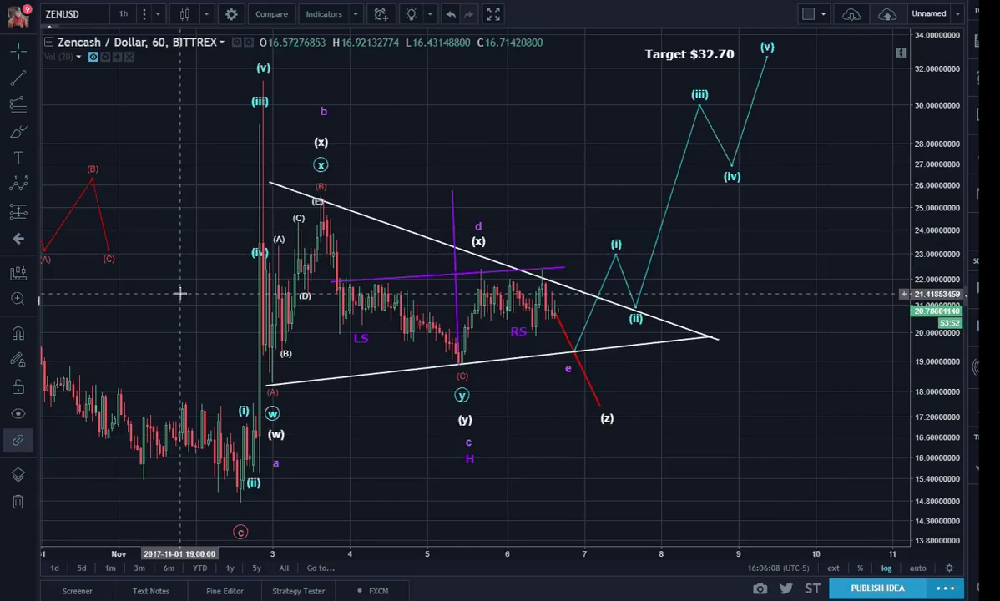
- Delete the leftover red (A)(B)(C) correction drawing that sits above the late-October candles
drag(221, 292, 345, 292)
click(185, 231)
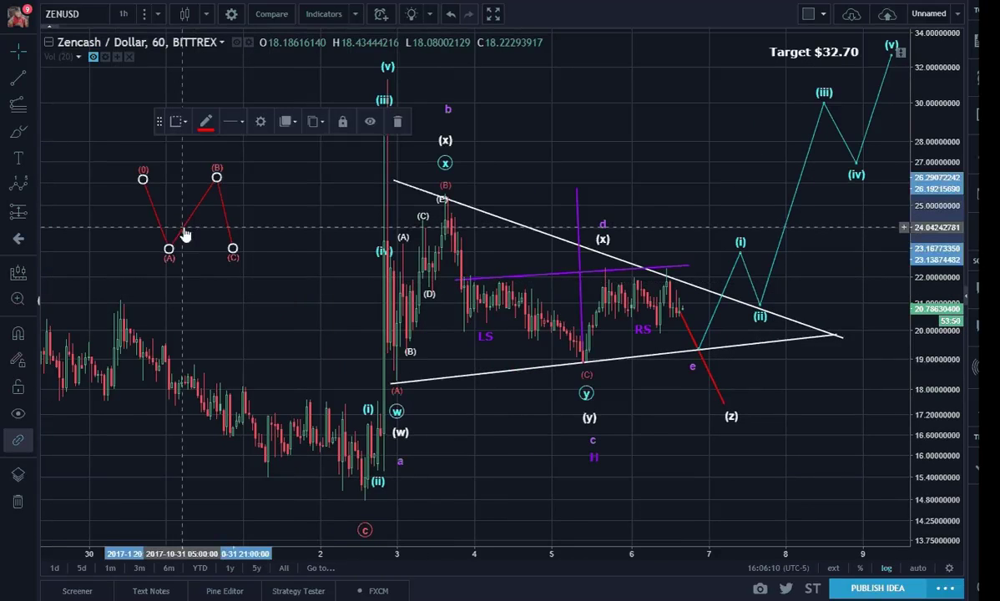
key(Delete)
drag(317, 255, 185, 252)
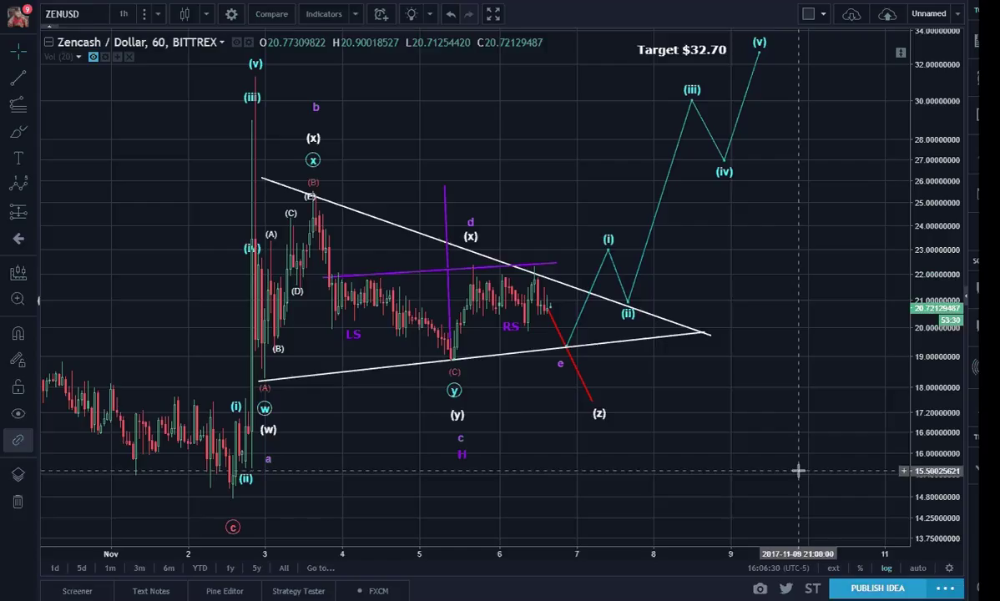
drag(792, 469, 860, 497)
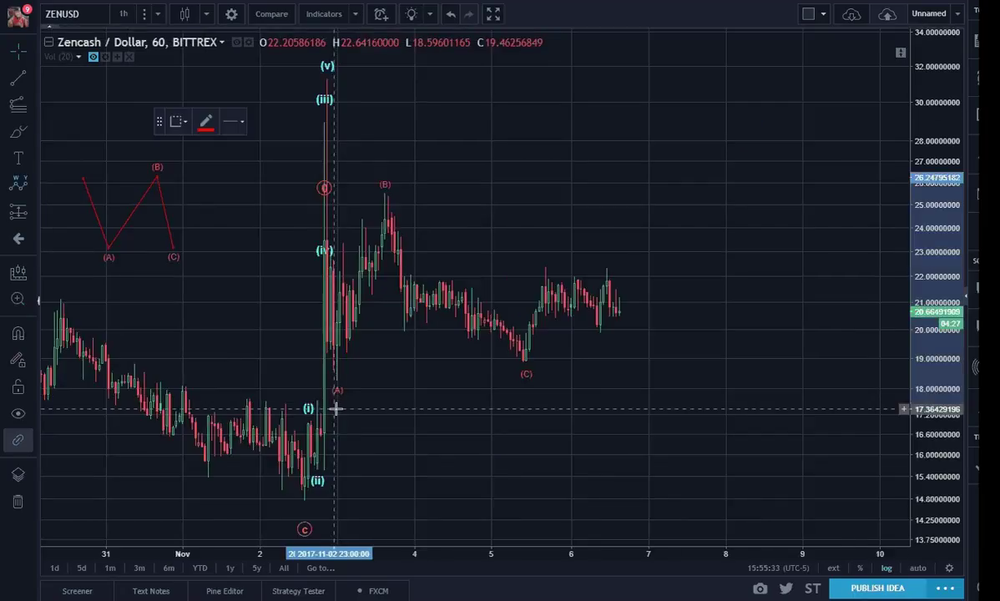
- Complete the red Elliott double combo wave by placing x above the (B) high and y below the (C) low
click(384, 151)
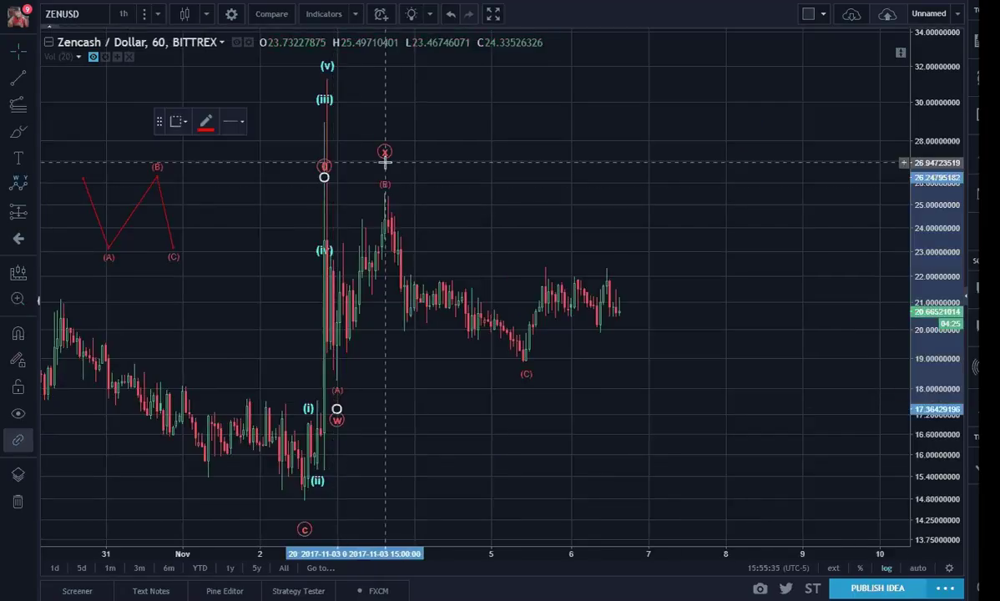
click(528, 376)
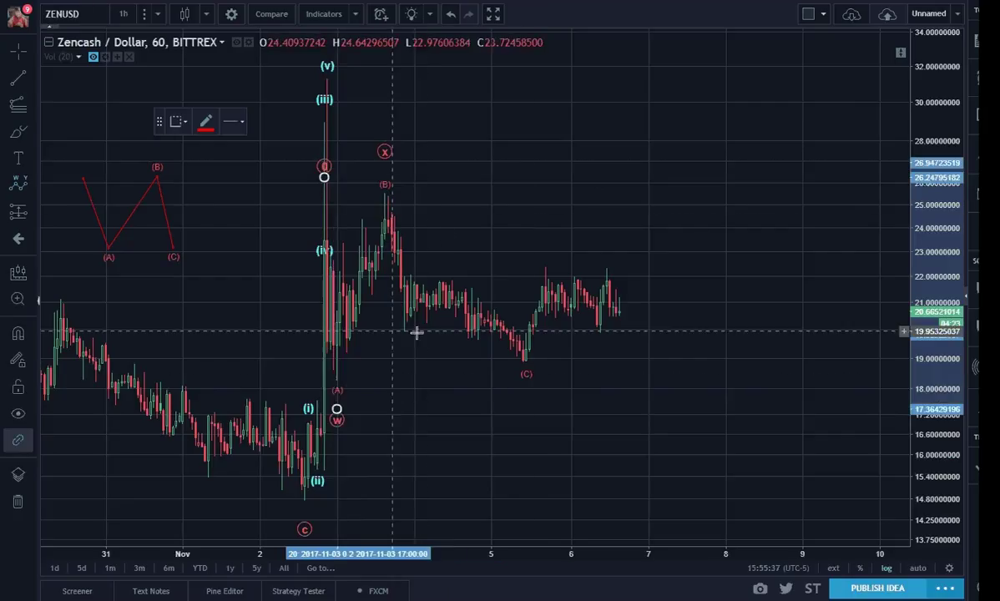
click(528, 389)
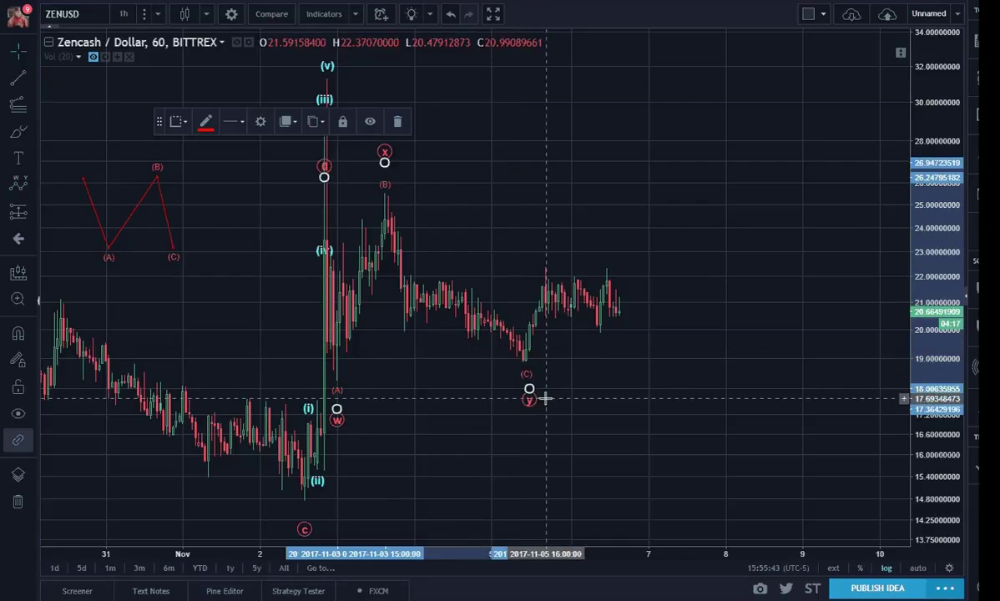
- Change the color of the w-x-y double combo wave to cyan
double_click(386, 161)
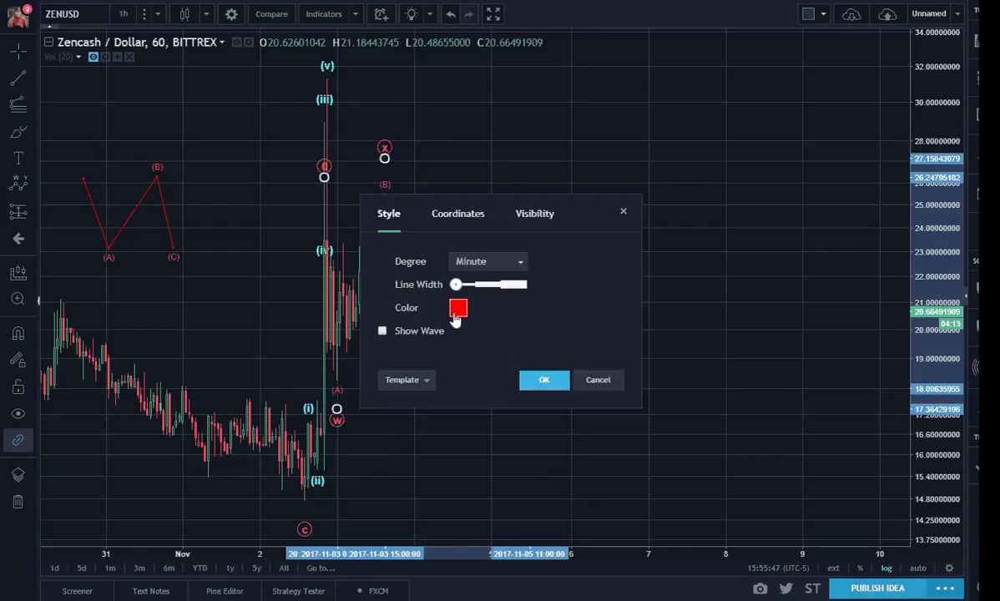
click(457, 311)
click(522, 345)
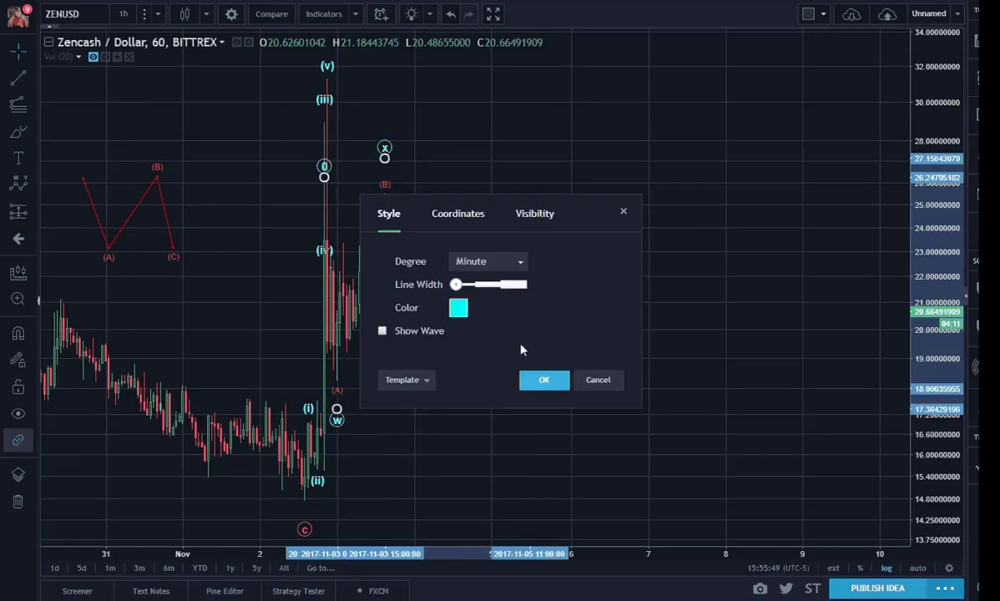
click(539, 380)
- Reposition the cyan w, x and y points so they sit close to and centered on the red (A), (B) and (C) labels
drag(386, 157, 388, 172)
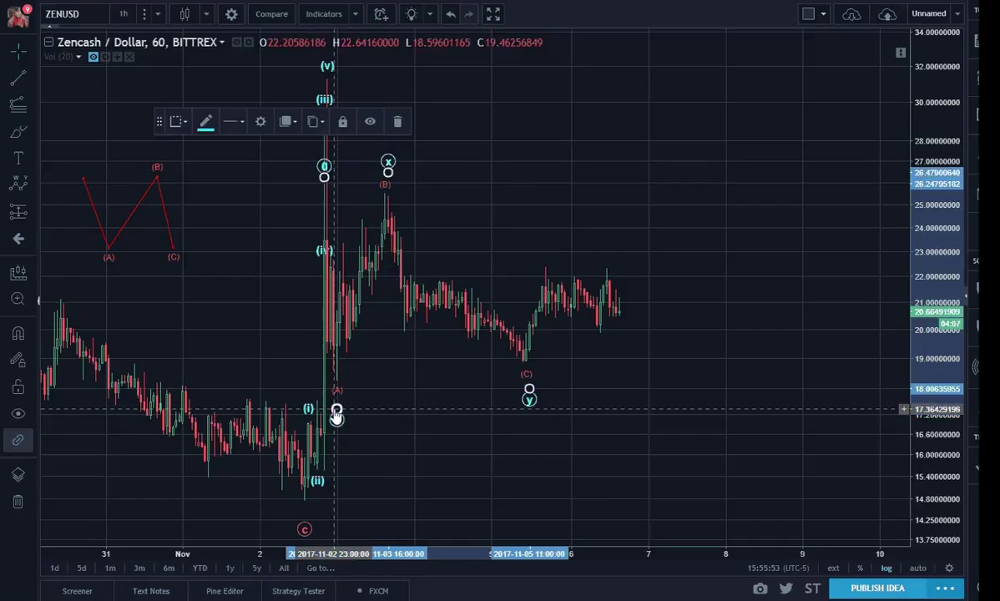
drag(336, 409, 333, 398)
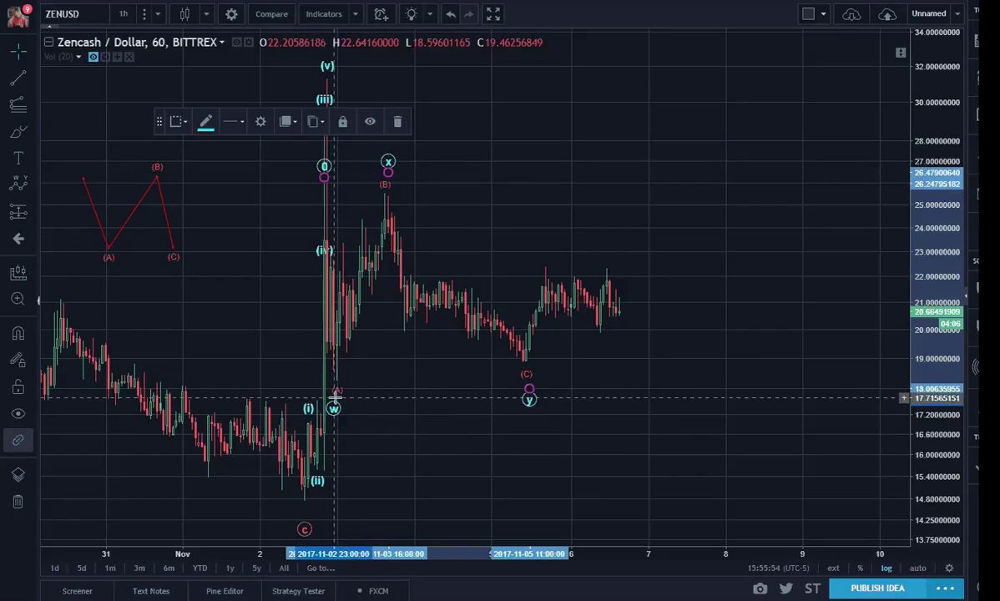
click(543, 369)
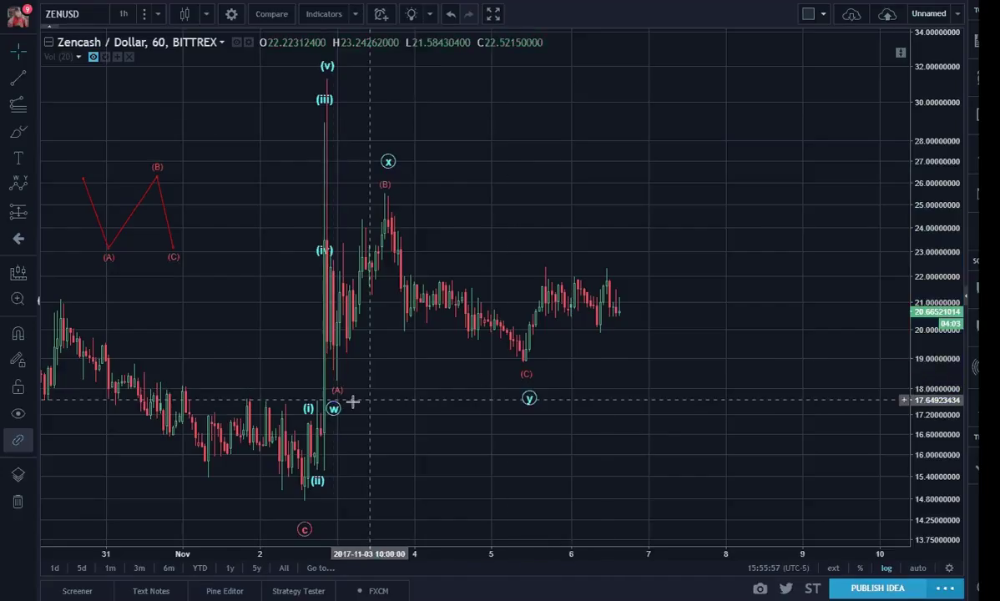
drag(333, 407, 338, 409)
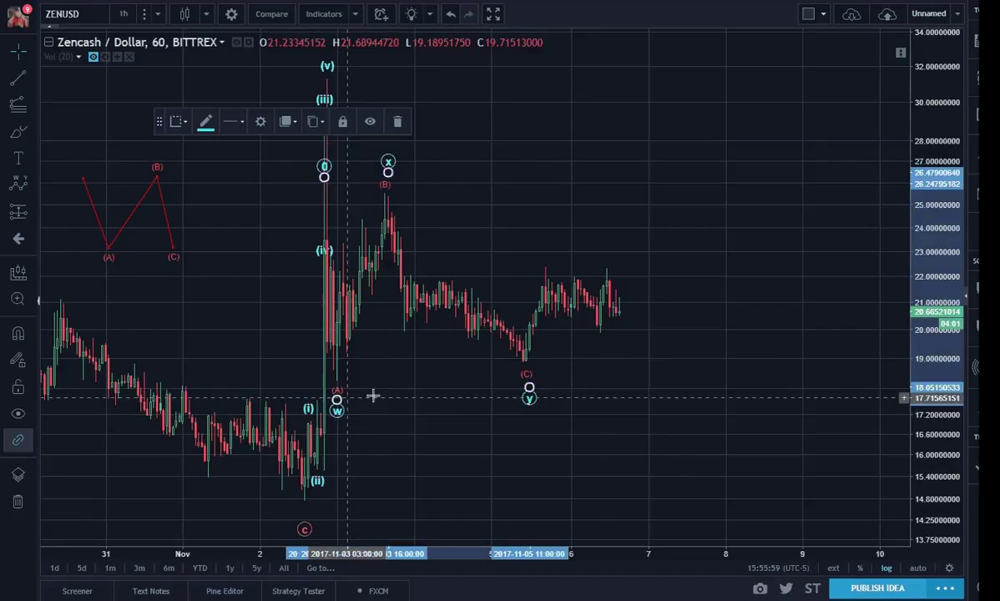
click(470, 366)
drag(389, 164, 385, 165)
click(450, 192)
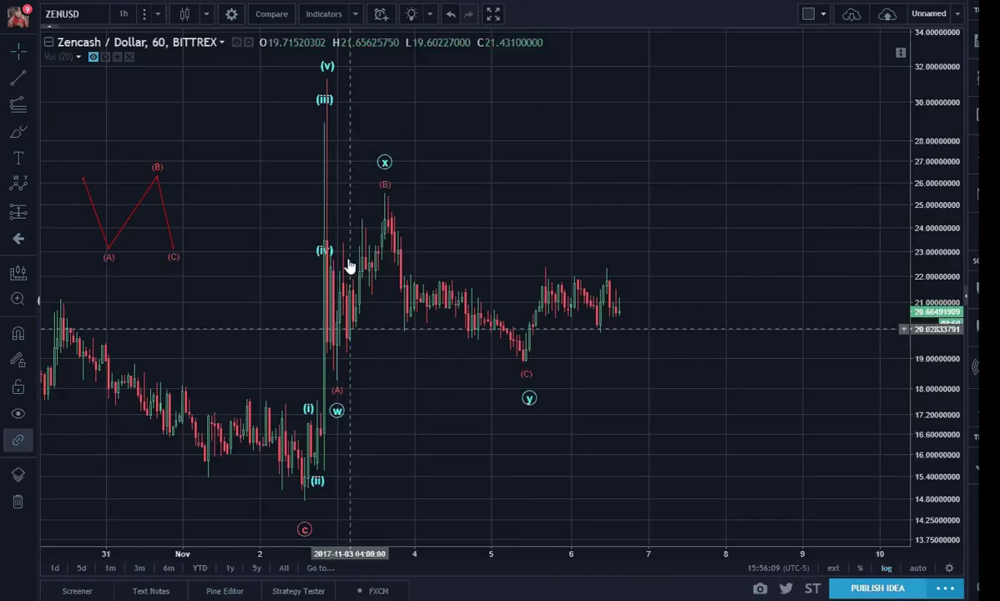
click(528, 396)
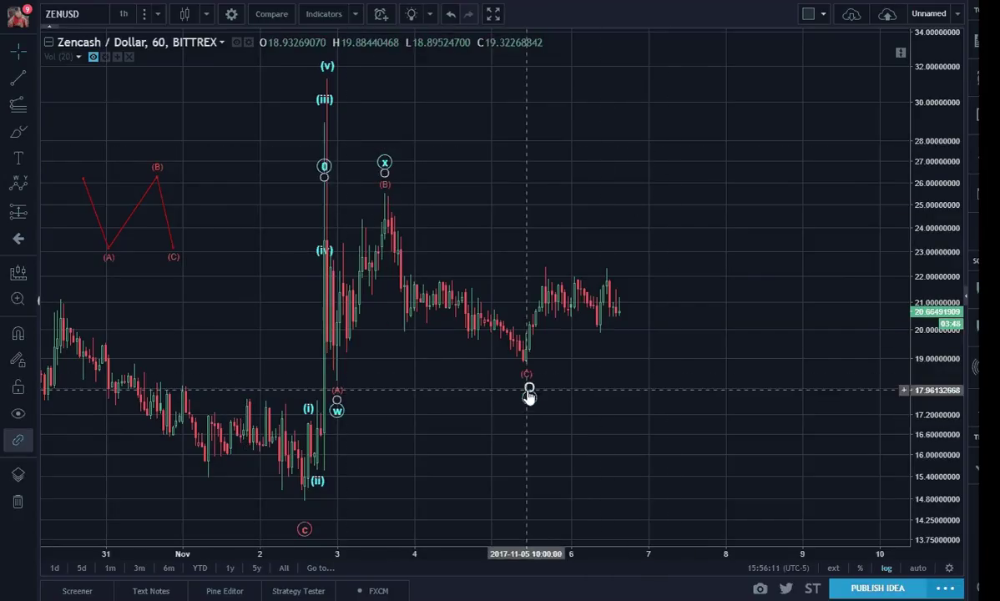
click(621, 389)
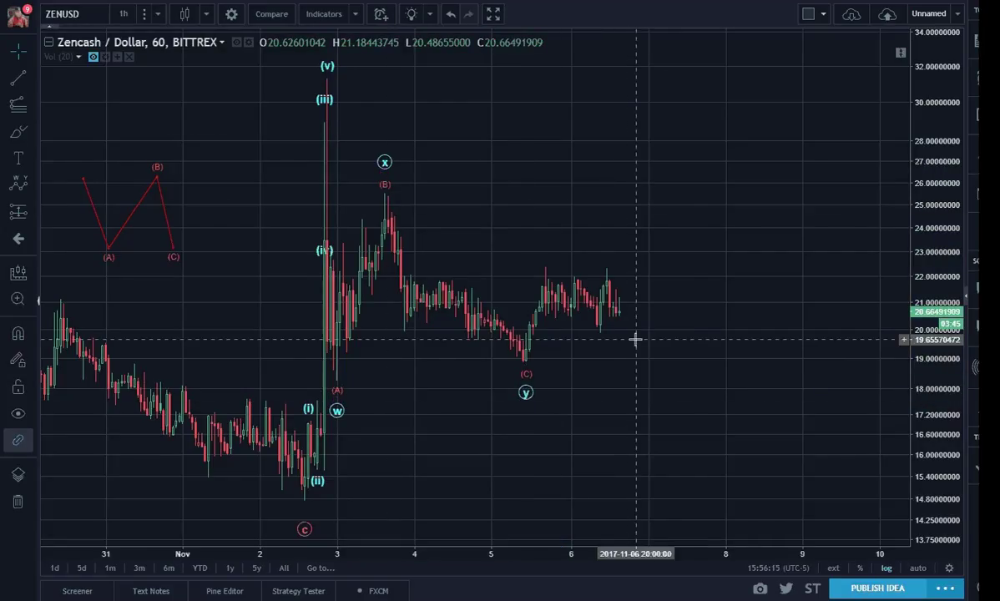
click(527, 367)
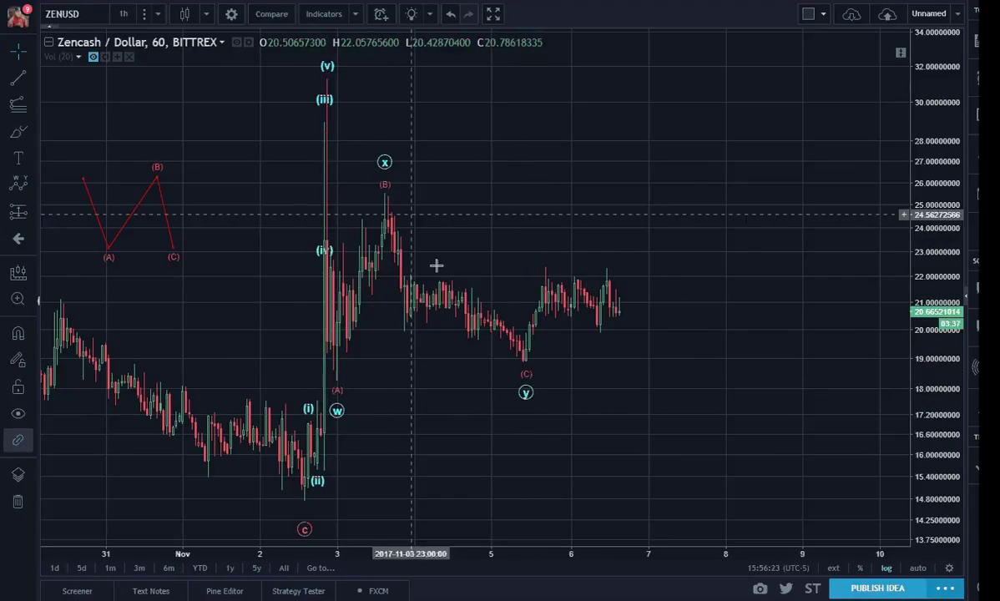
click(569, 392)
click(526, 392)
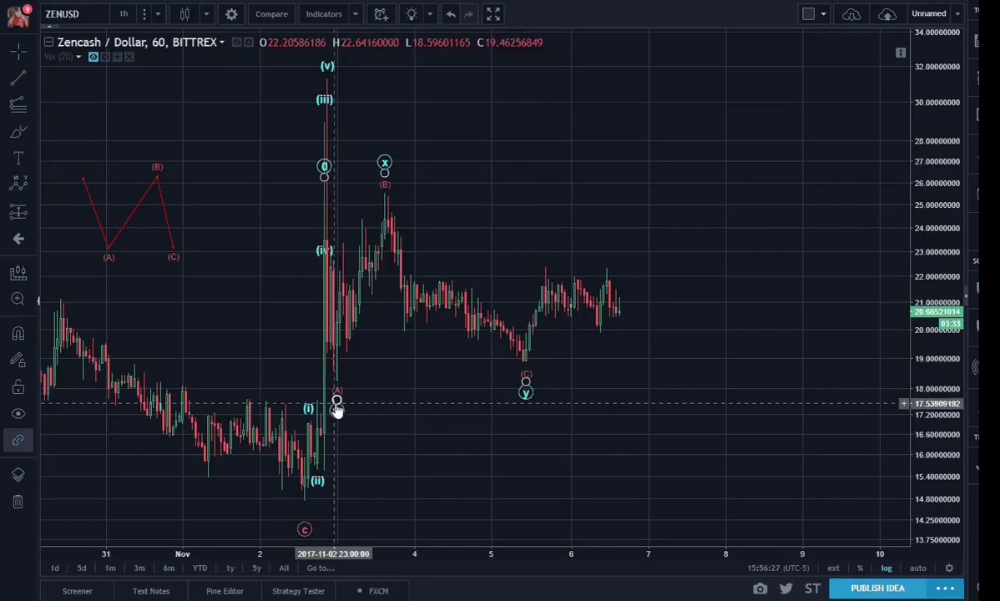
click(421, 400)
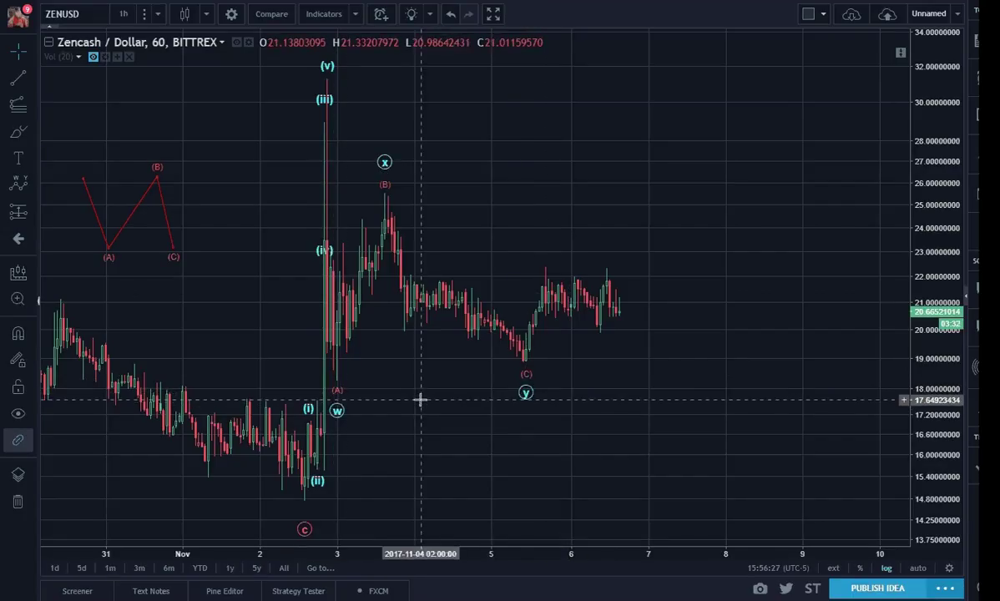
- Start a white Elliott Triple Combo Wave (WXYXZ) from about 25.15, placing (w), (x) and (y) just outside the cyan w, x and y labels
click(27, 189)
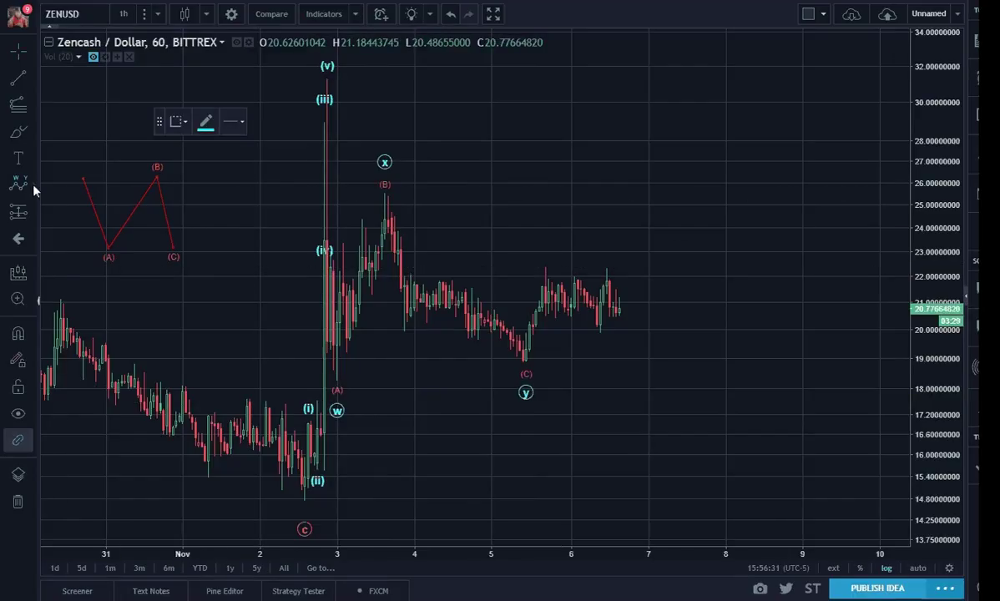
click(32, 188)
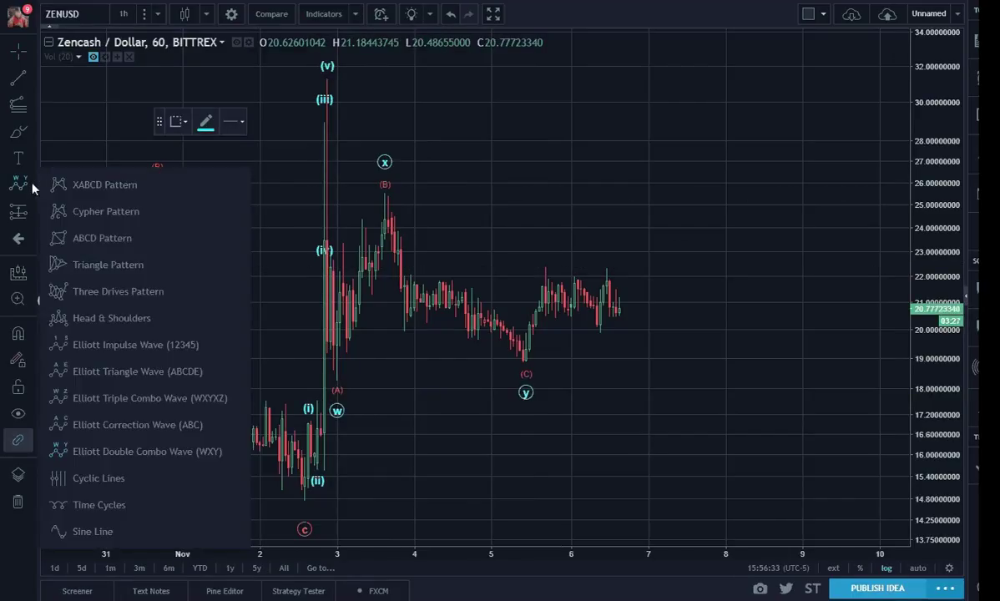
click(32, 188)
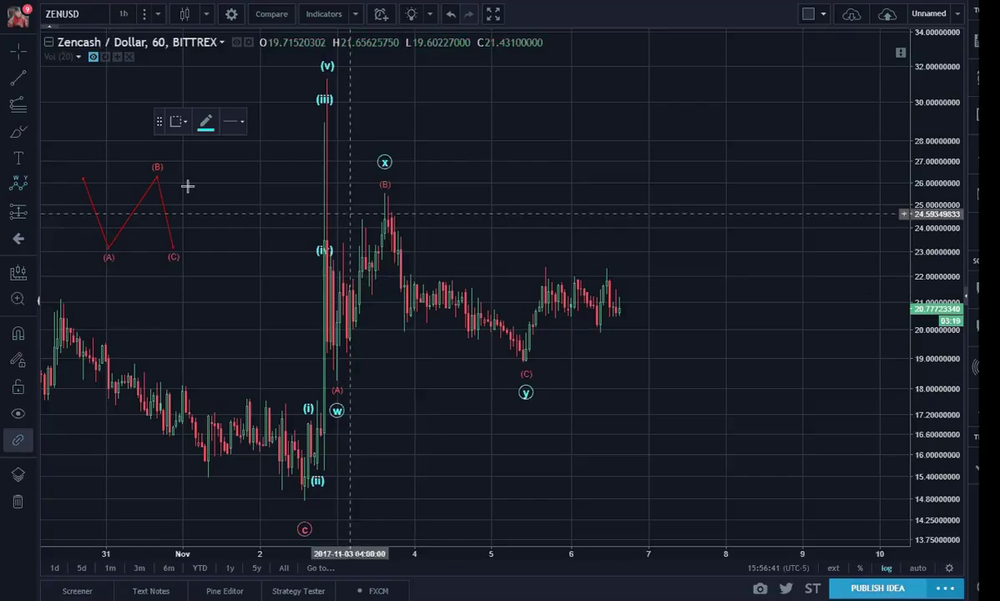
click(34, 187)
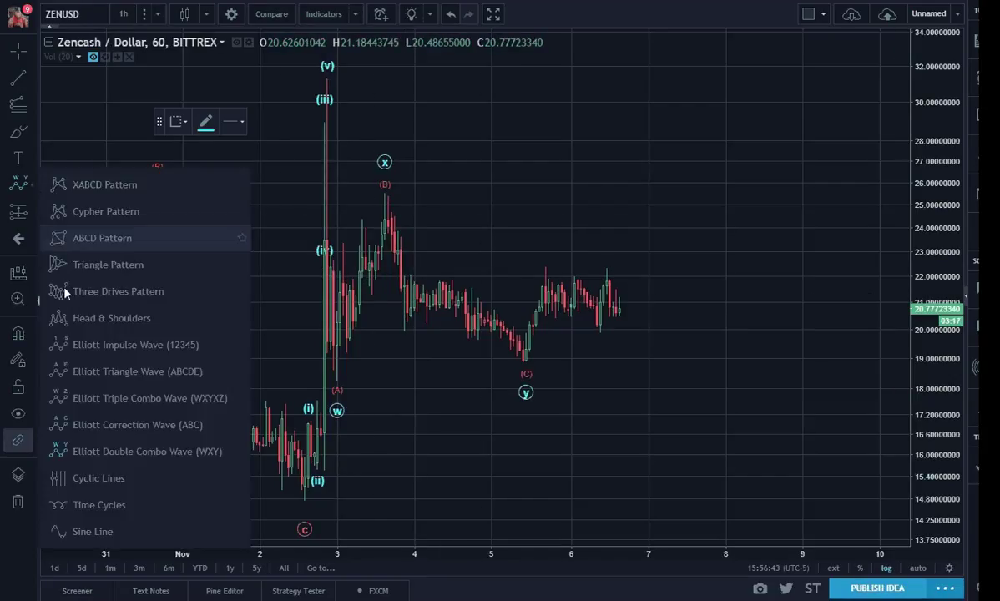
click(125, 399)
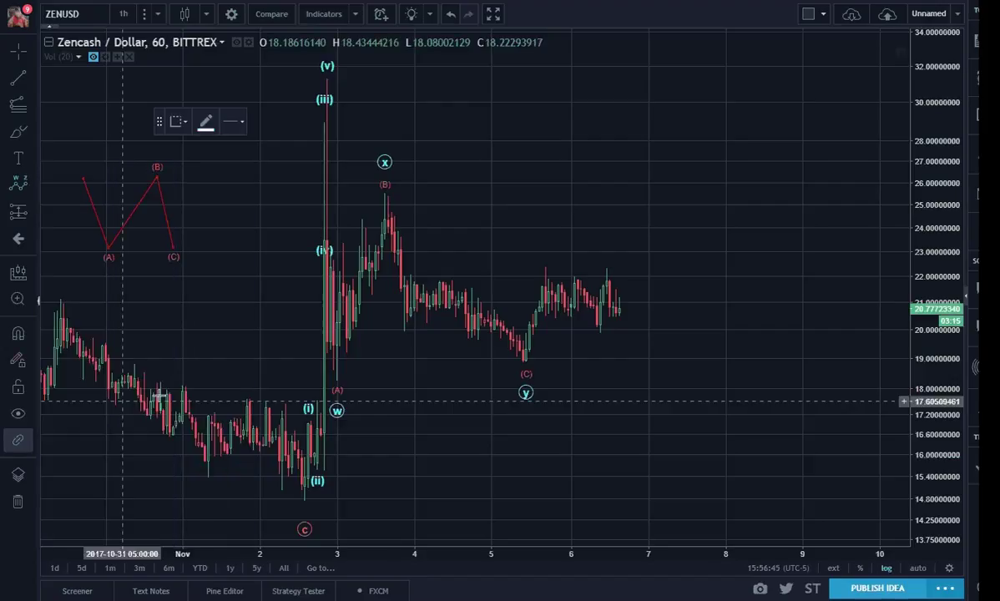
click(324, 201)
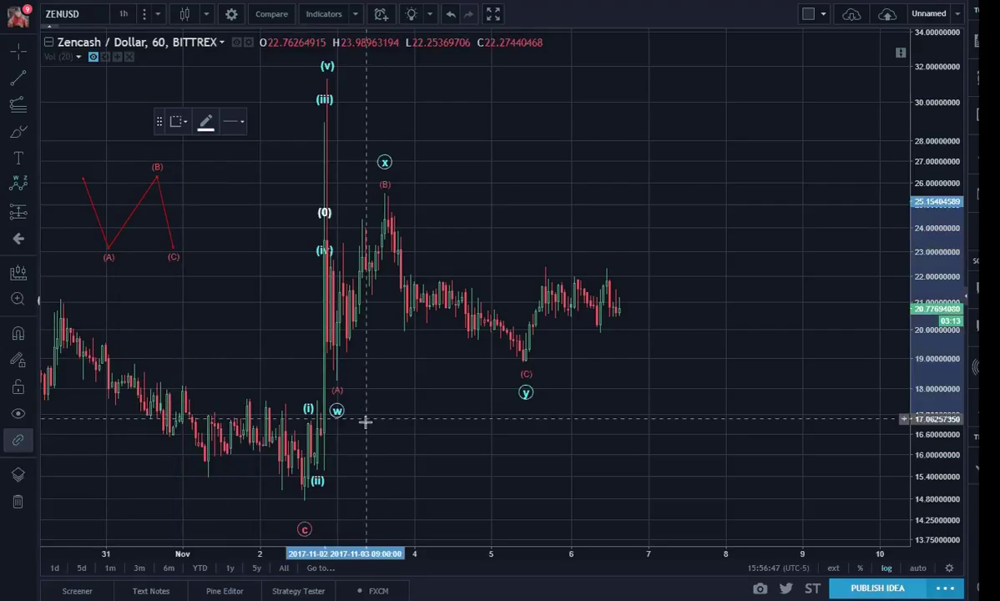
click(340, 435)
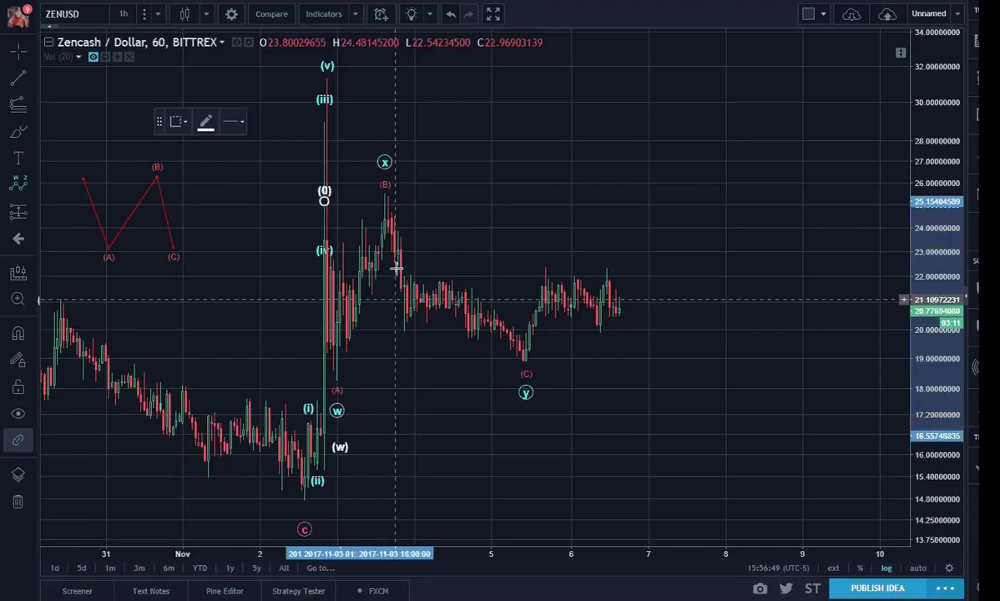
click(387, 142)
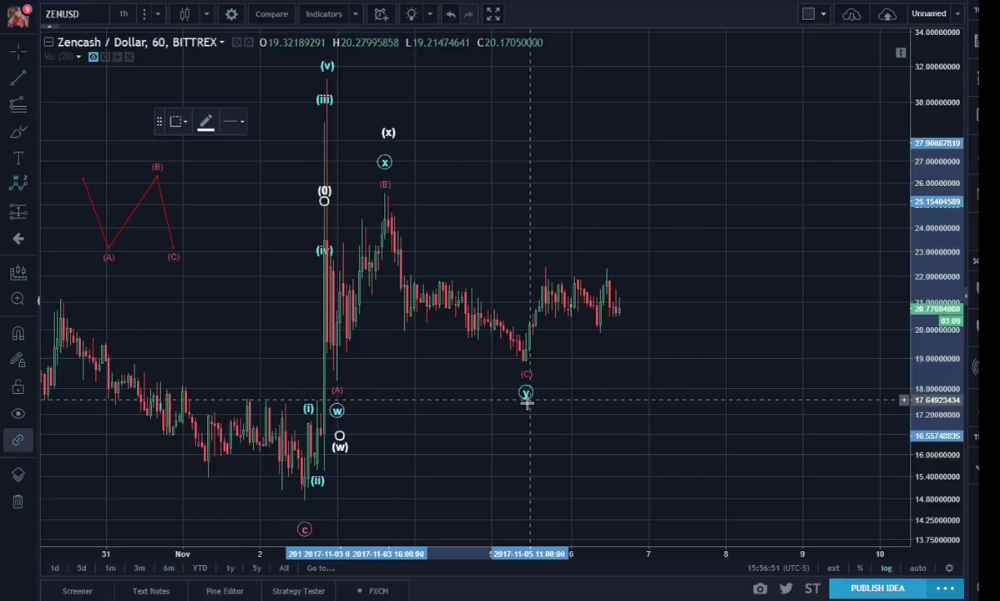
click(525, 412)
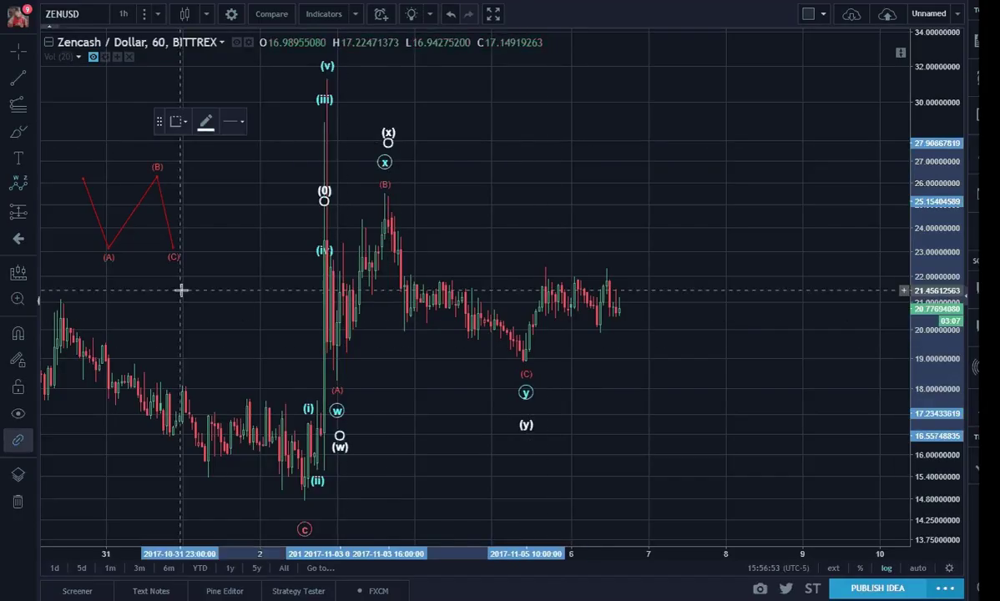
- Finish the triple combo with the second (x) above the November 5 high at about 22.6 and (z) on November 7 at about 17.5
click(33, 190)
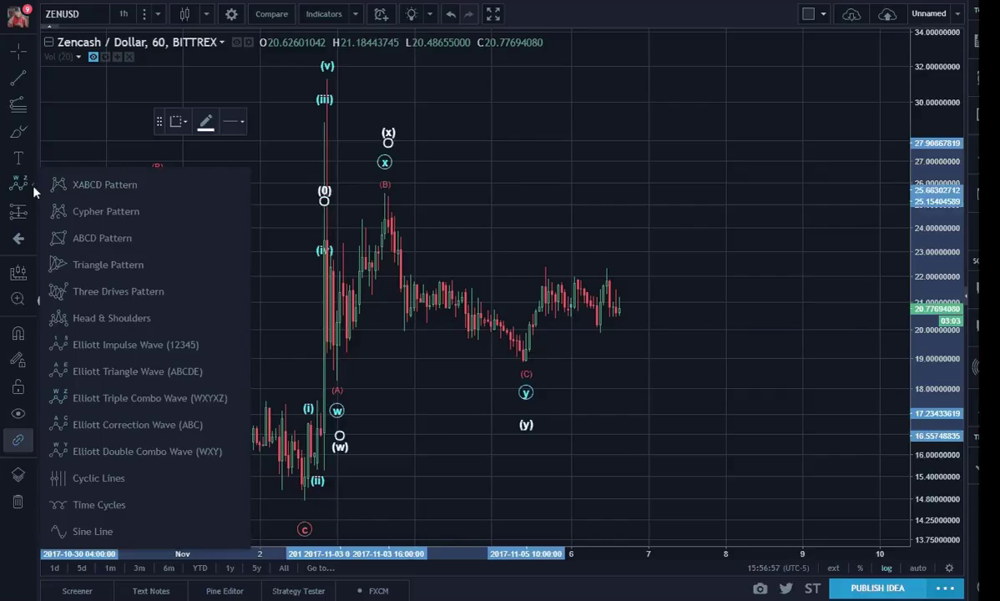
click(539, 263)
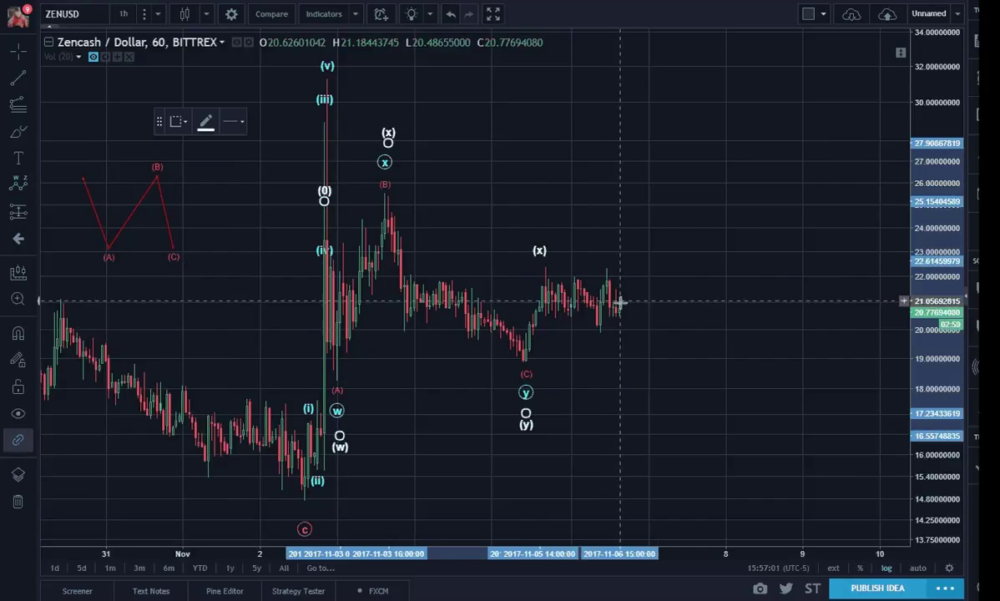
click(671, 406)
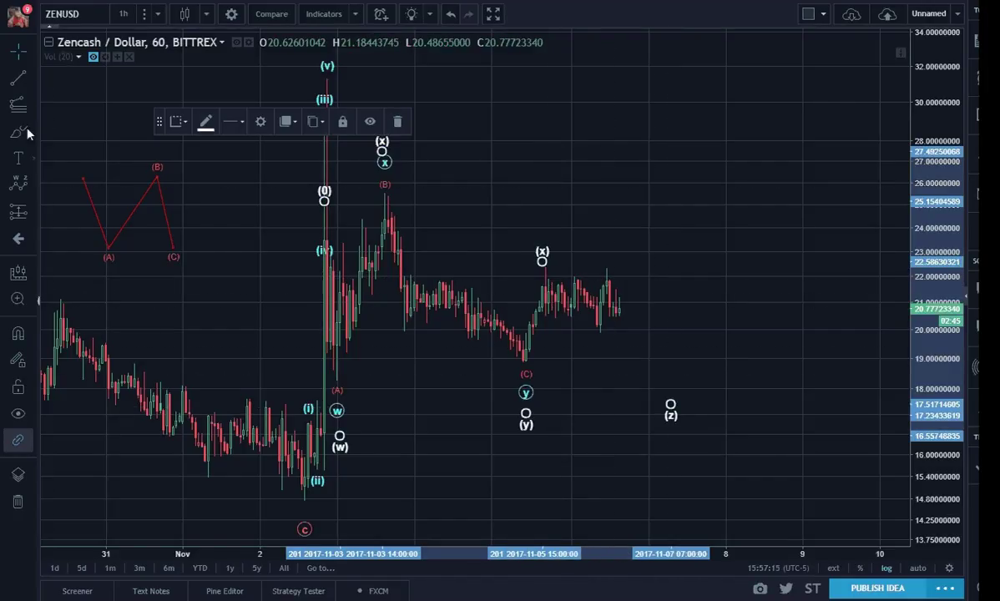
- Draw a trend line from the latest candle at about 20.72 down to the (z) point at about 17.54 on November 7
click(20, 83)
click(619, 310)
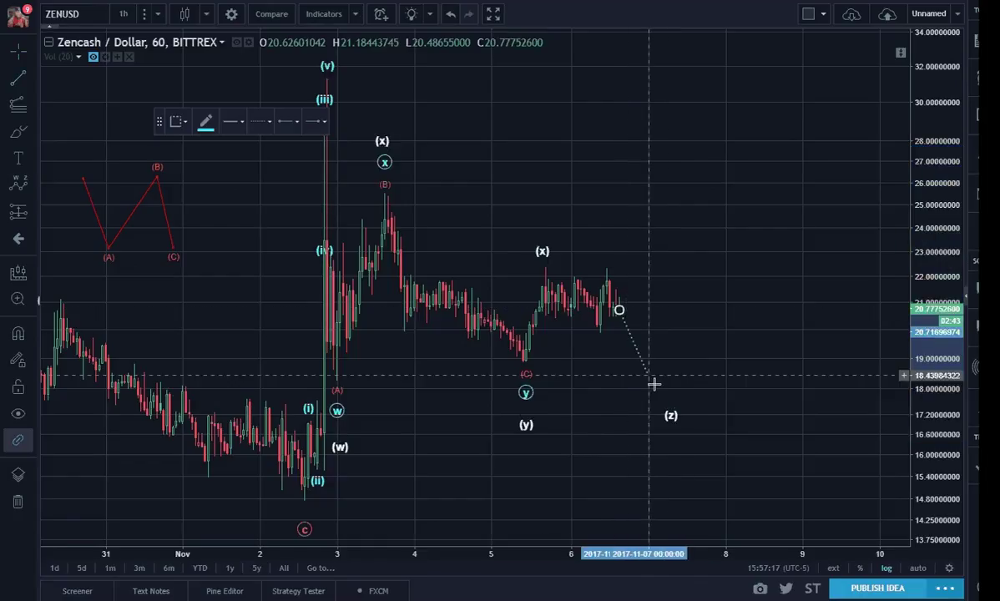
click(664, 403)
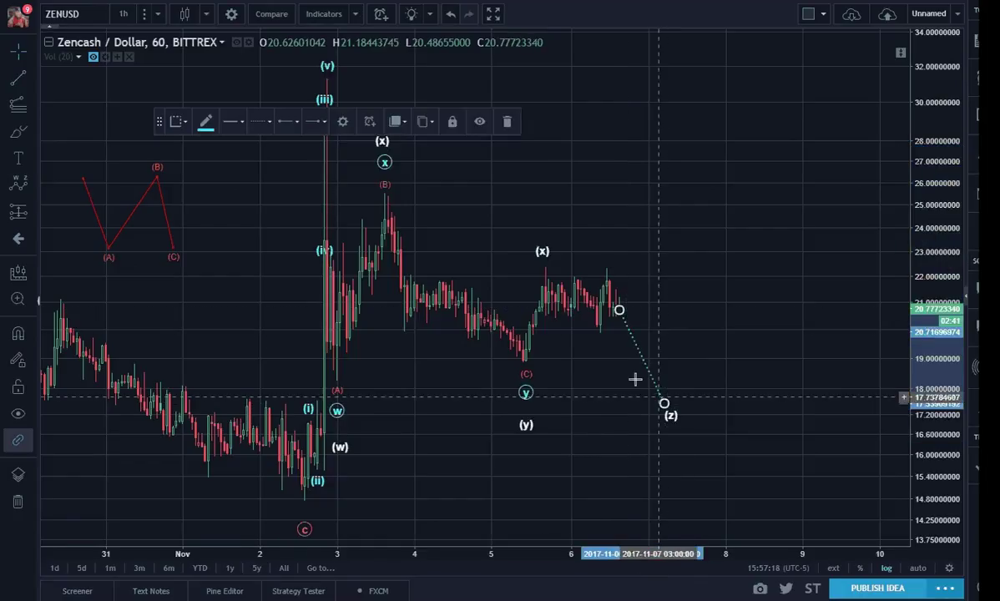
- Set the projected line to (z) to red with a solid line style
click(206, 130)
click(215, 161)
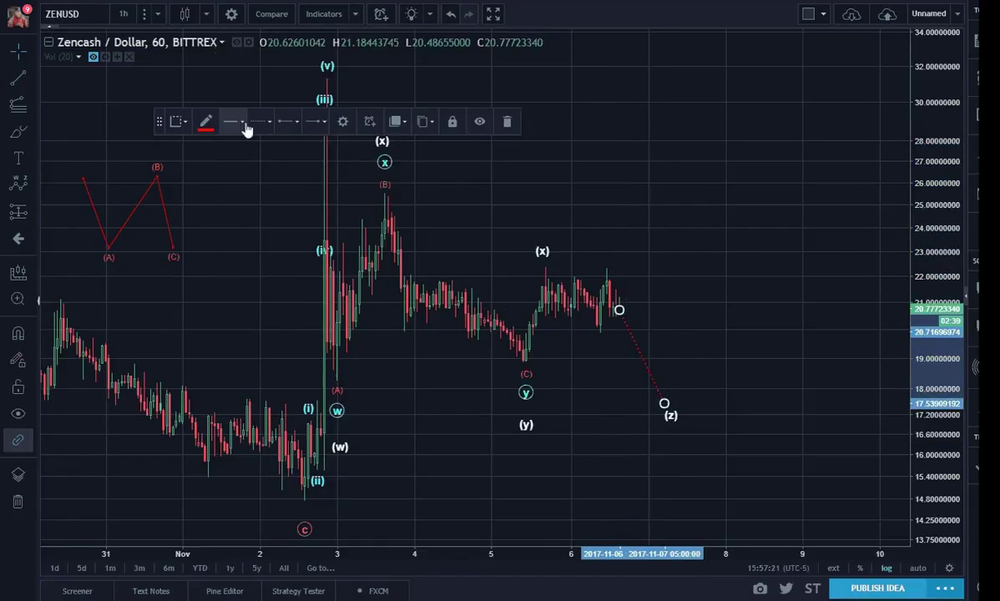
click(255, 127)
click(264, 156)
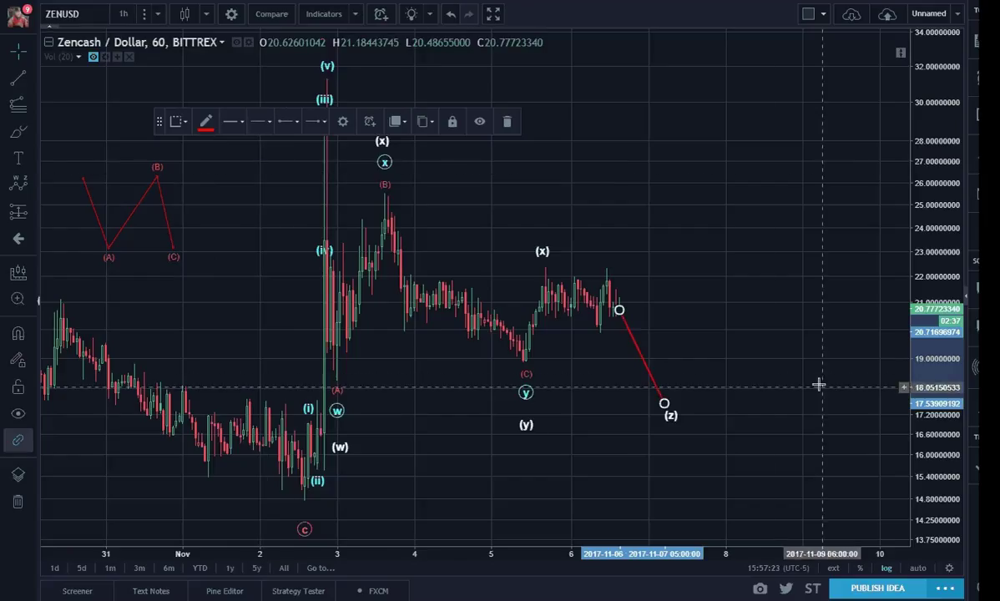
click(751, 372)
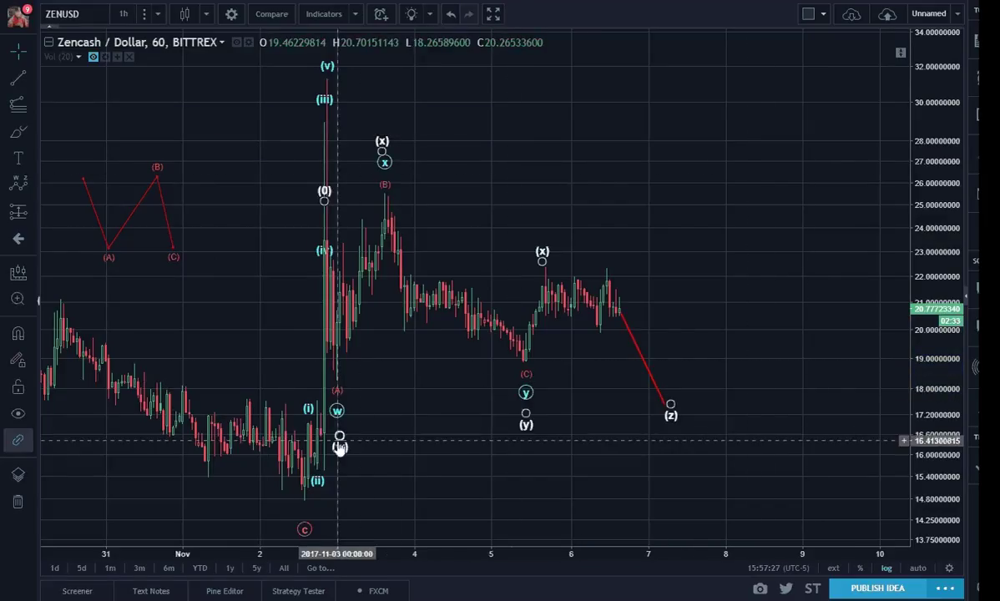
- Move the triple combo's (w) to about 17.02, (y) to about 17.47 and the second (x) to about 22.50, closer to the candles
drag(340, 438, 339, 420)
drag(527, 413, 529, 407)
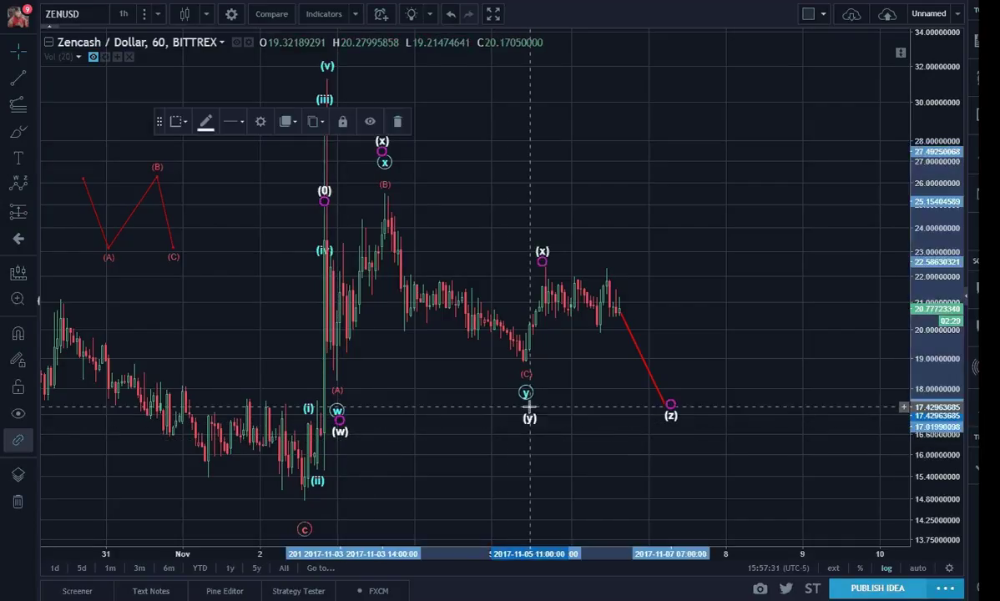
click(563, 328)
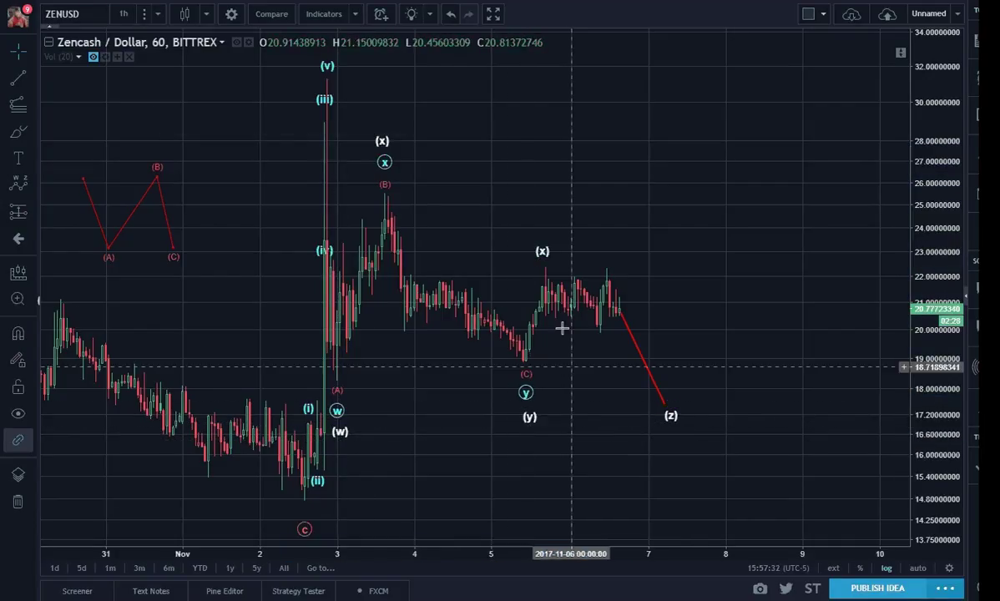
click(543, 257)
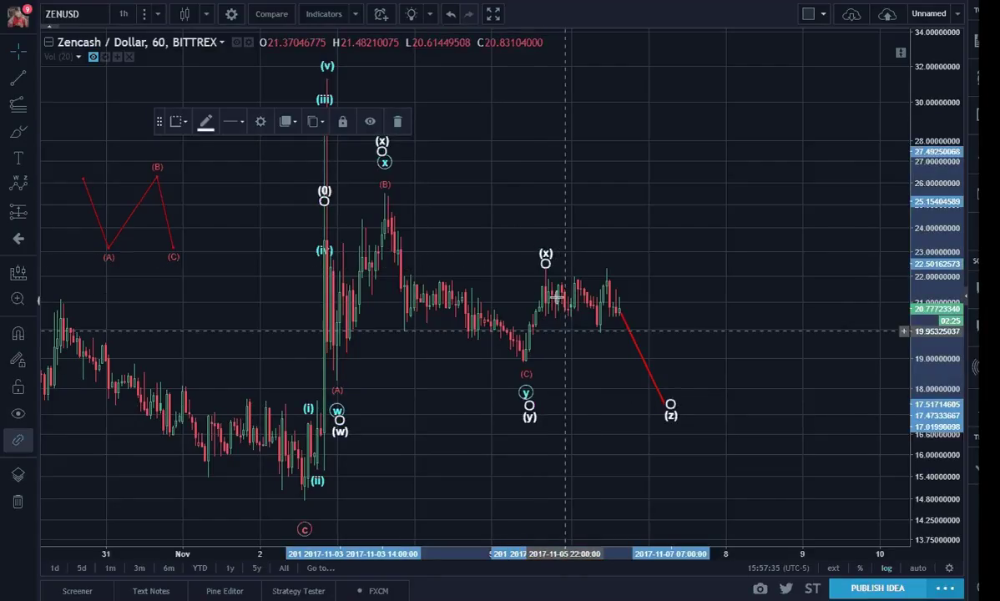
click(588, 415)
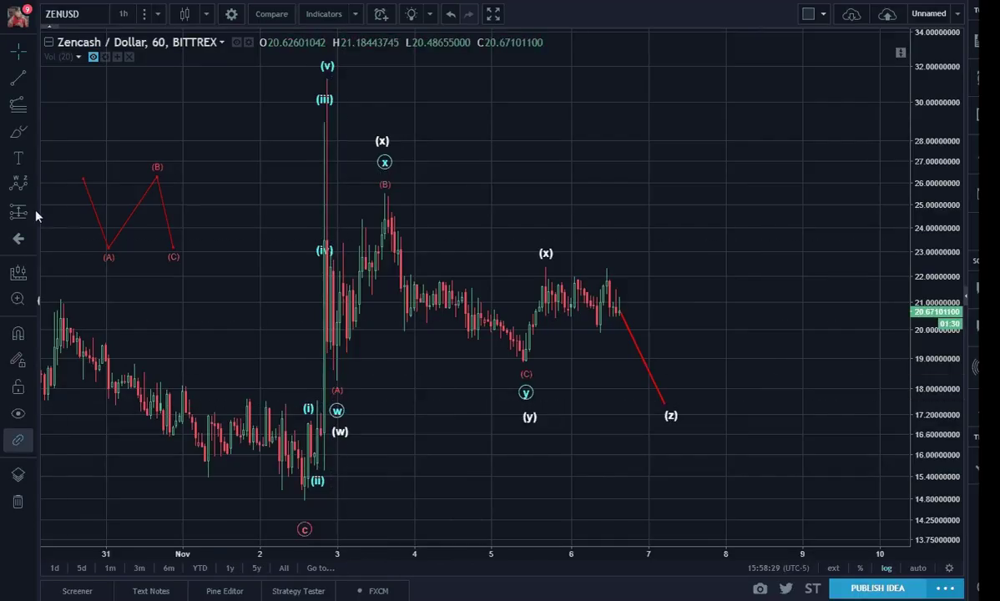
click(29, 185)
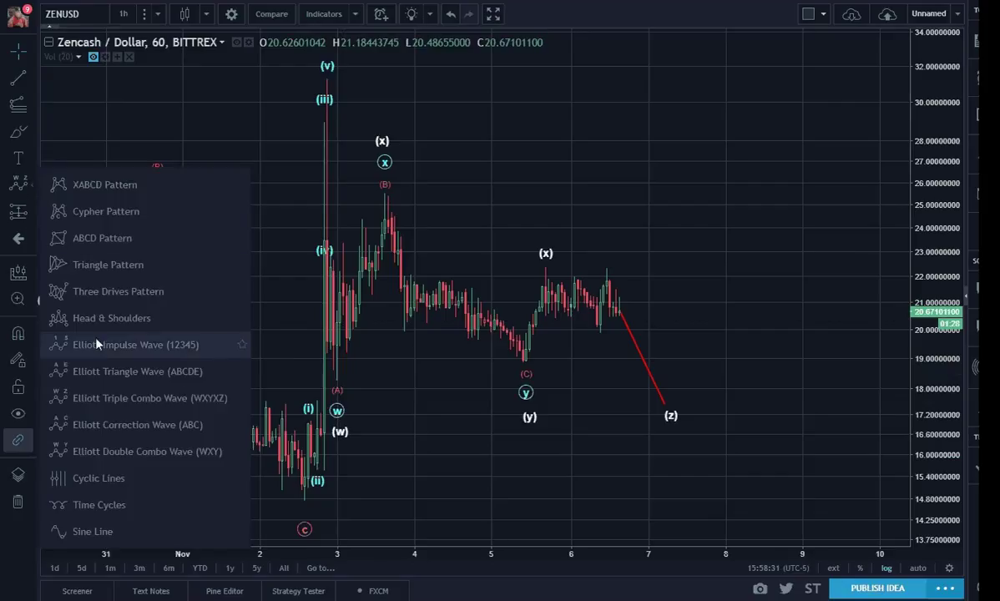
click(101, 376)
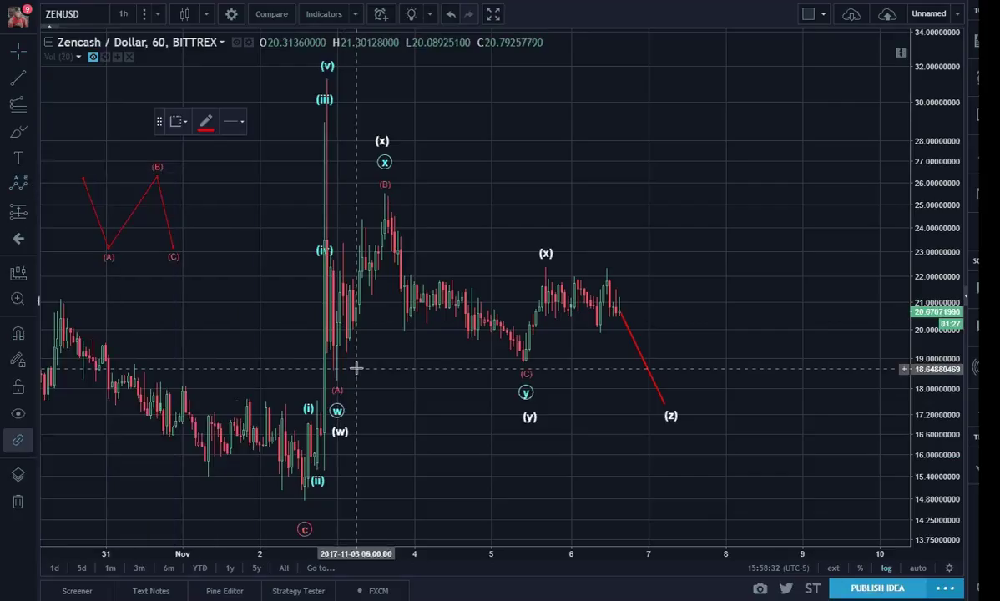
key(ctrl+z)
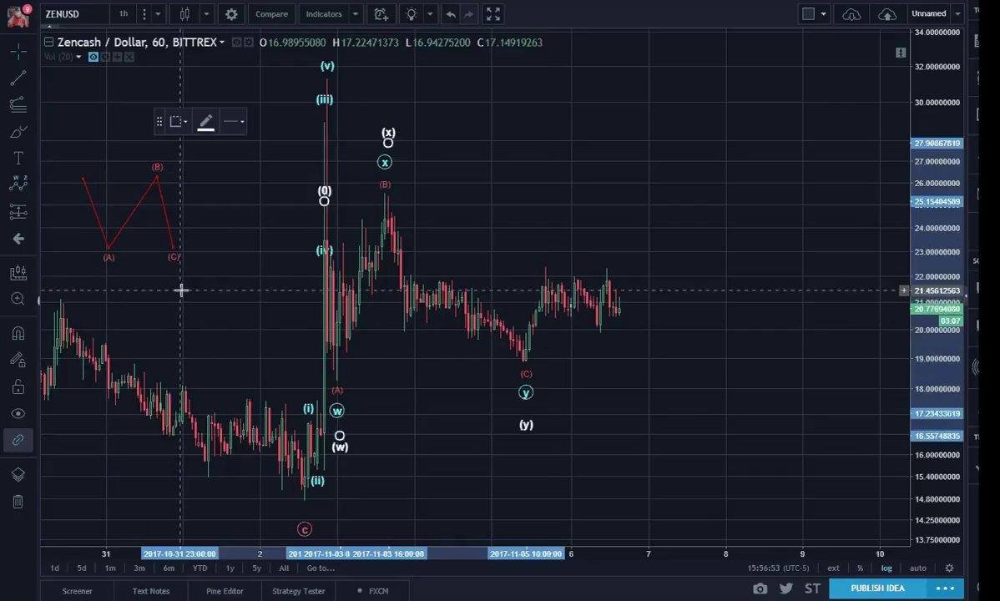
- Finish the triple combo with the second (x) at about 22.6 and (z) at about 17.5 on November 7, moving the first (x) to about 27.5
click(33, 189)
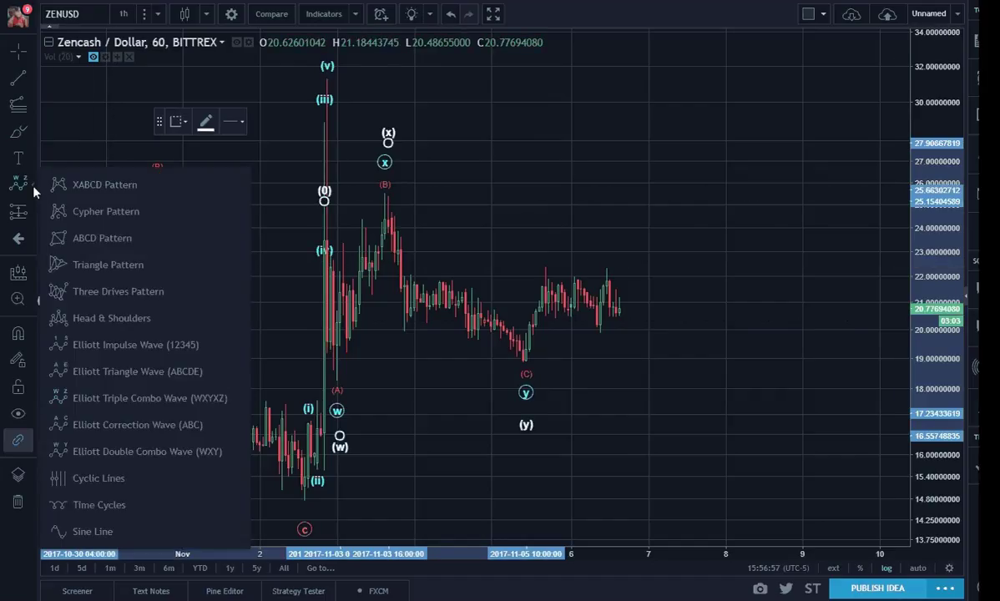
click(539, 263)
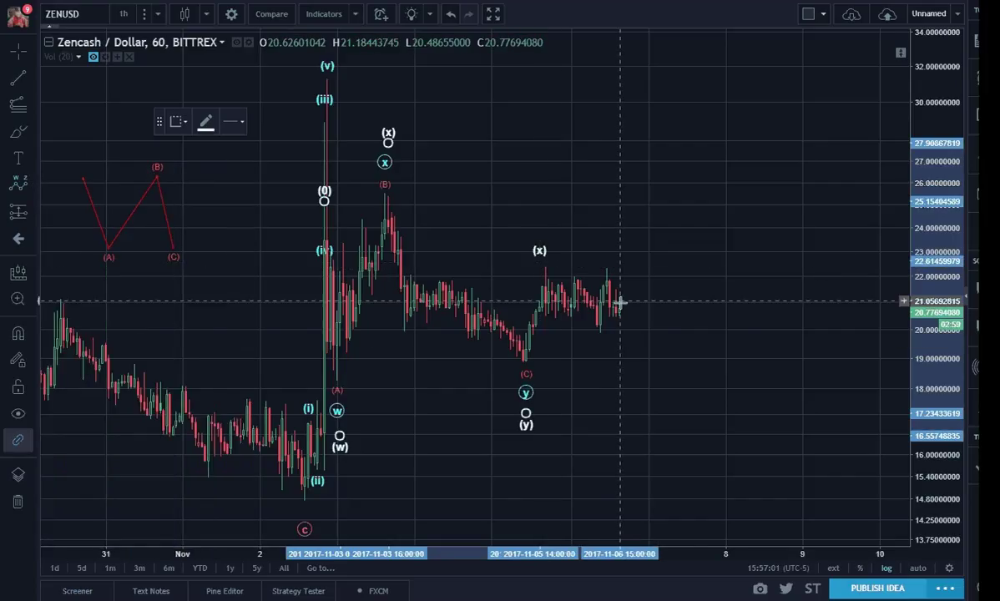
click(671, 404)
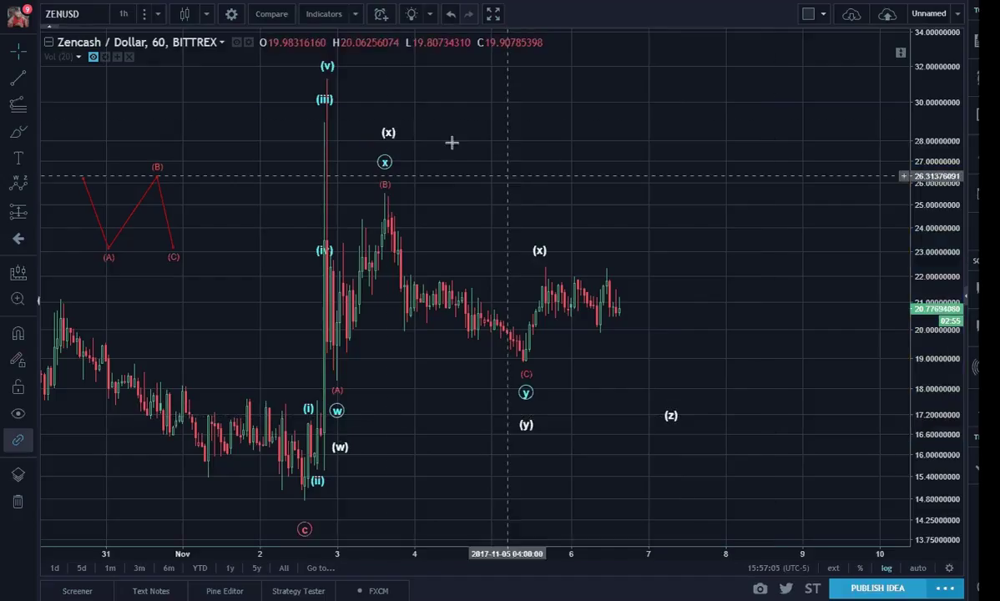
click(382, 147)
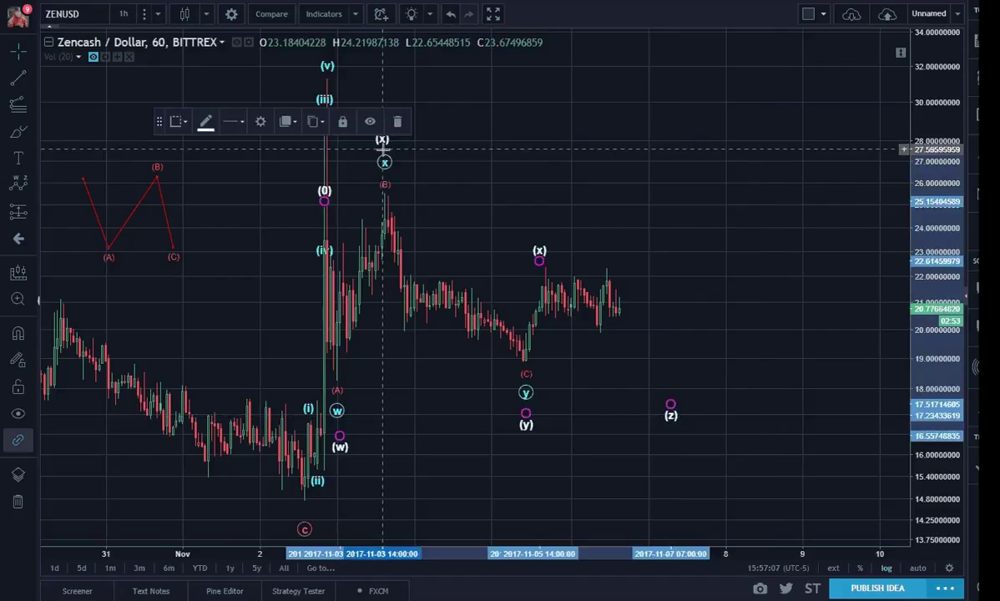
drag(538, 260, 543, 261)
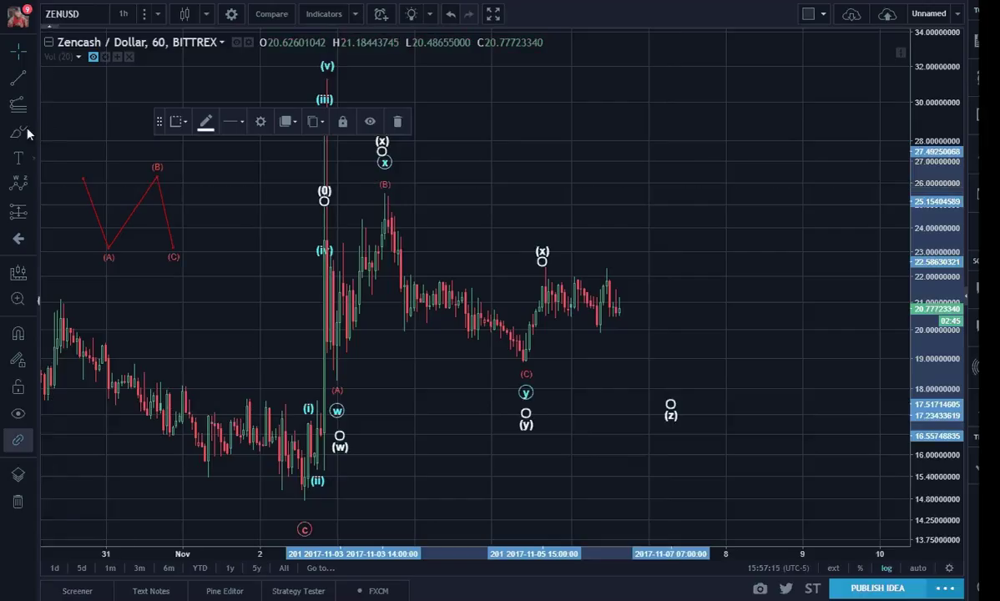
- Draw a trend line from the latest candle at about 20.72 down to about 17.54 beside (z) on November 7
click(19, 80)
click(618, 309)
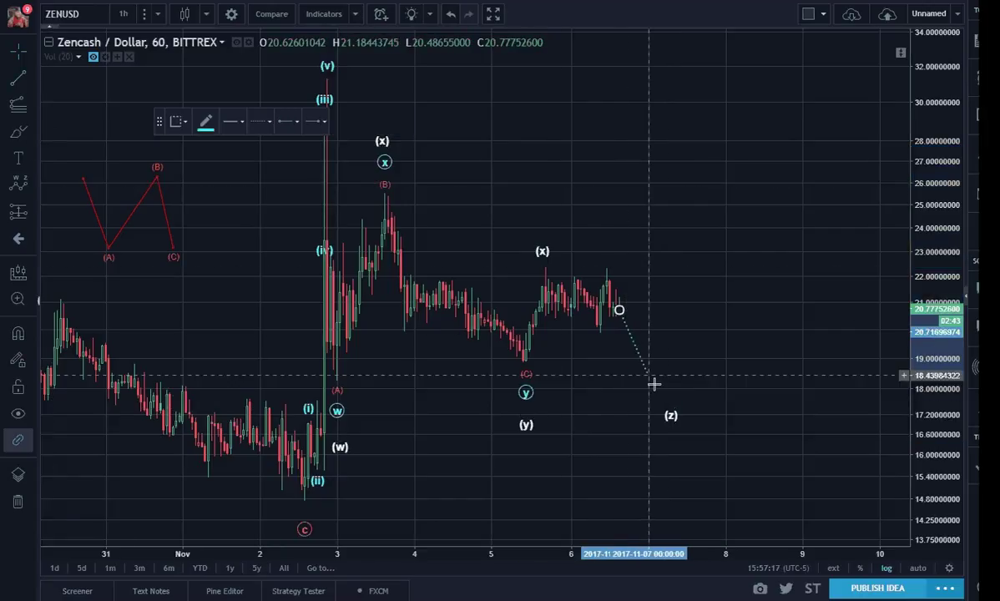
click(664, 404)
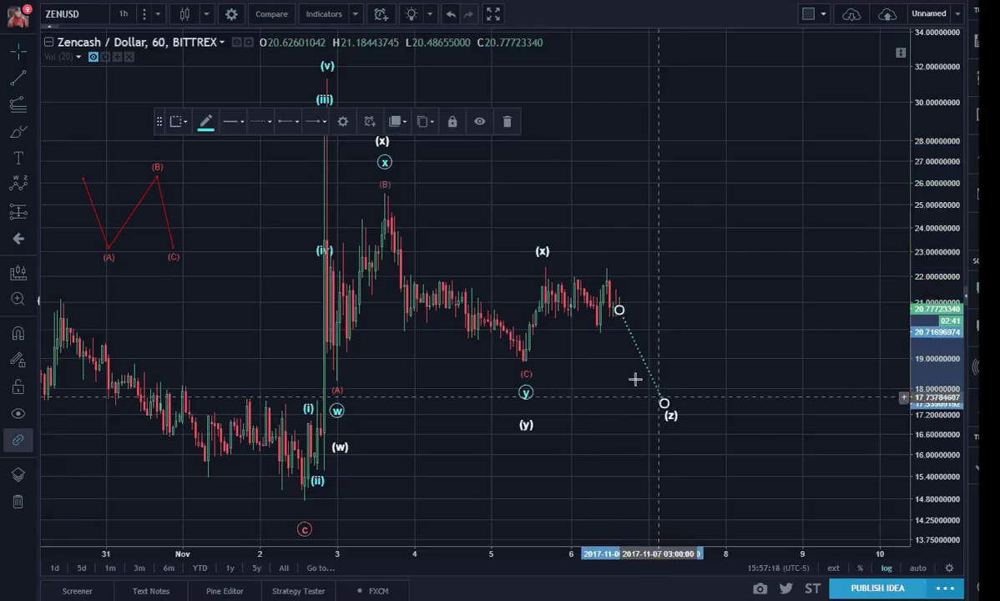
- Make the projected line down to (z) red with a solid line style
click(206, 127)
click(213, 162)
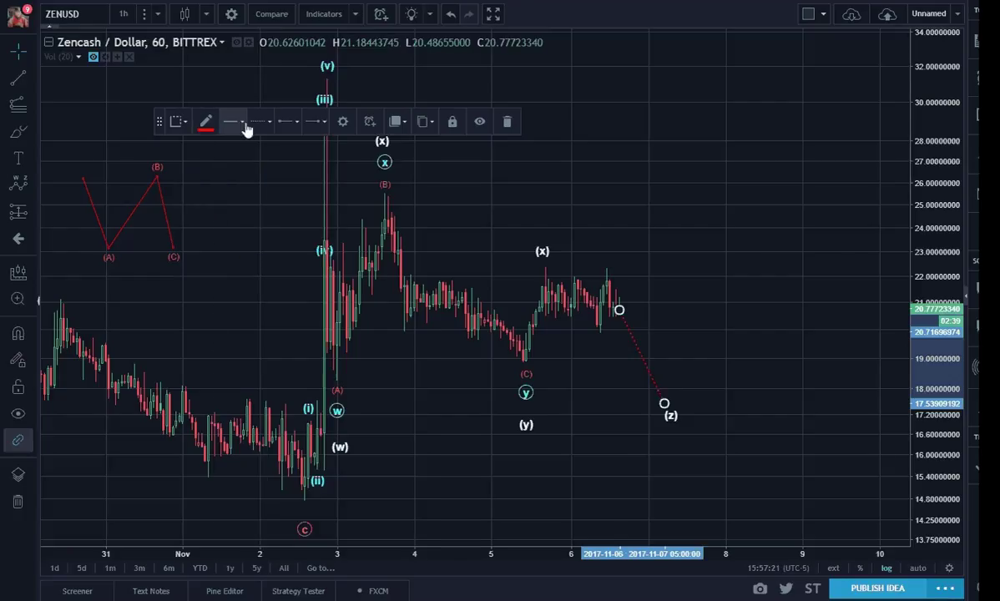
click(253, 124)
click(264, 157)
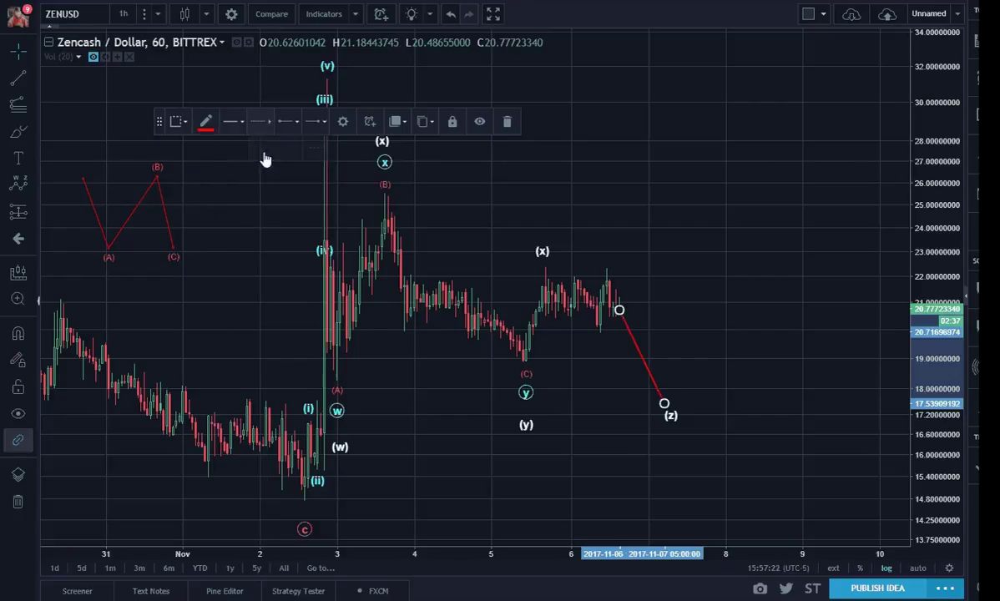
click(808, 380)
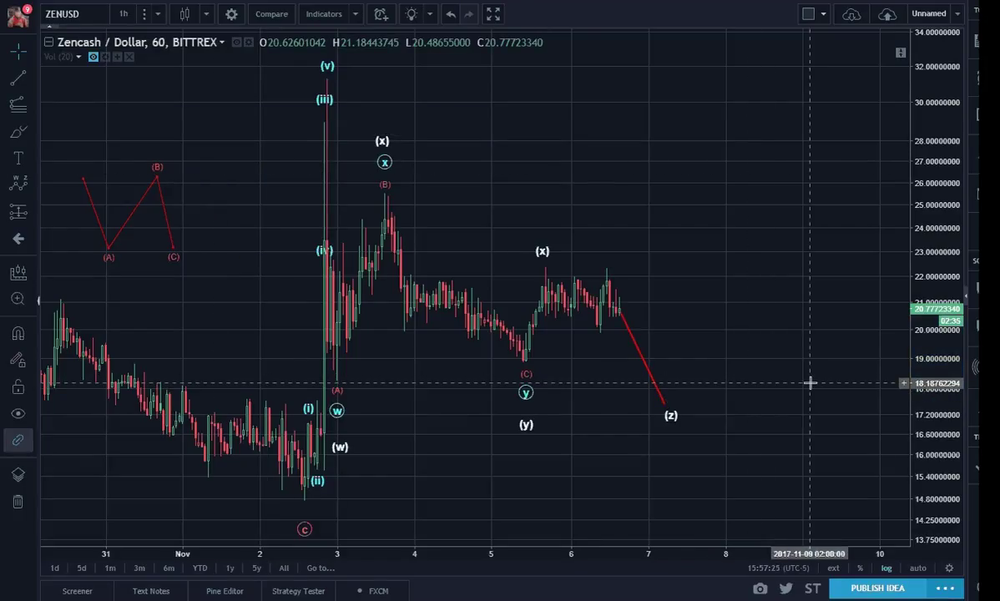
- Bring the white labels closer to the candles, with (w) at about 17.02, (y) at about 17.47 and the second (x) at about 22.50
click(339, 445)
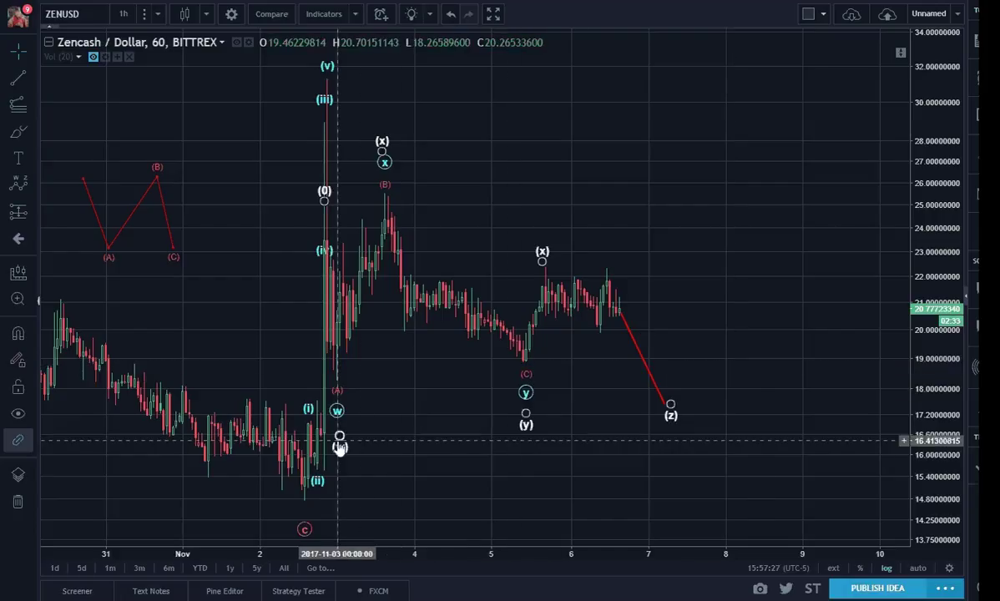
drag(339, 445, 340, 420)
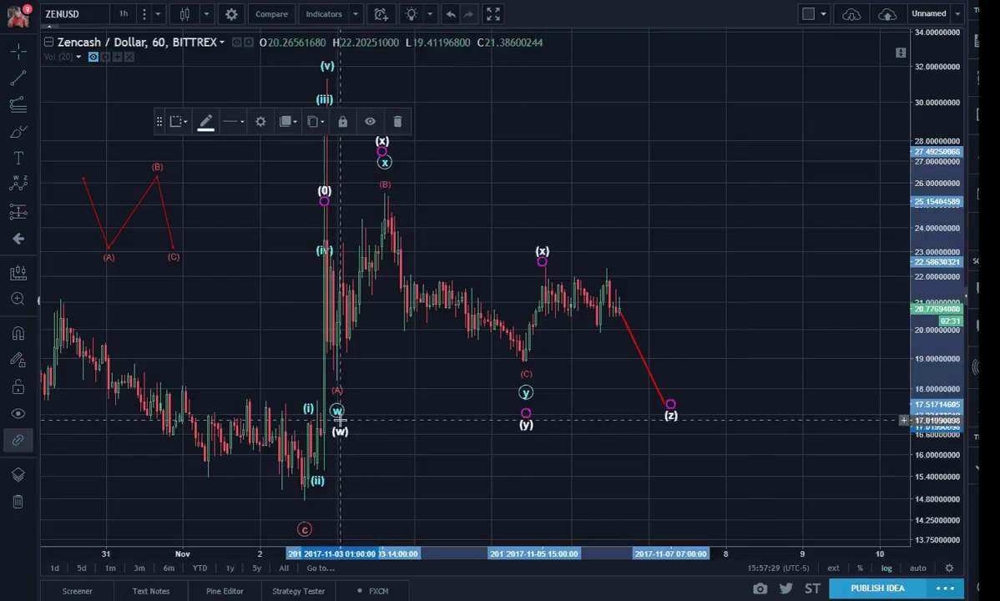
drag(526, 414, 529, 406)
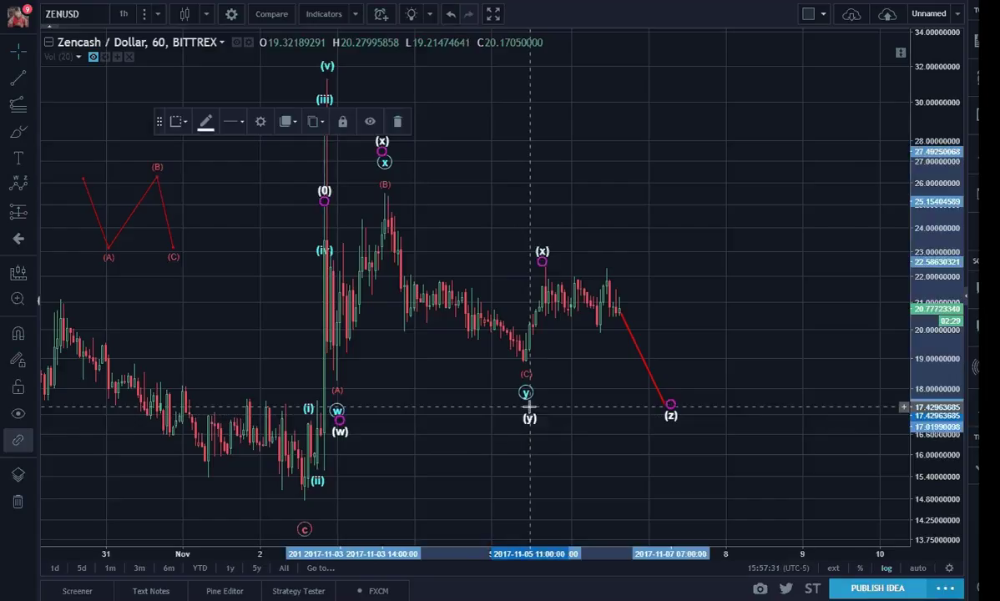
click(544, 367)
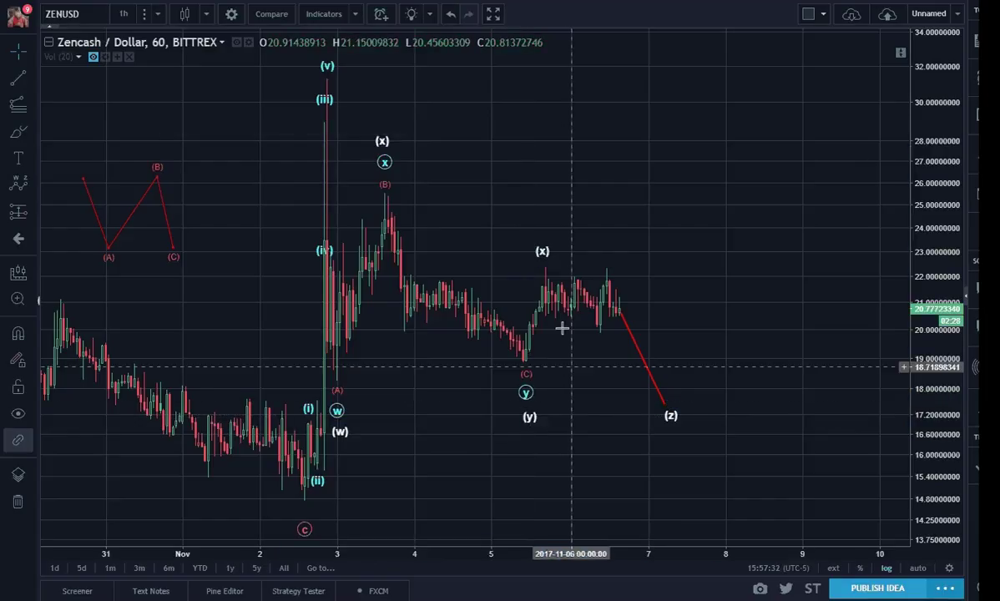
click(543, 261)
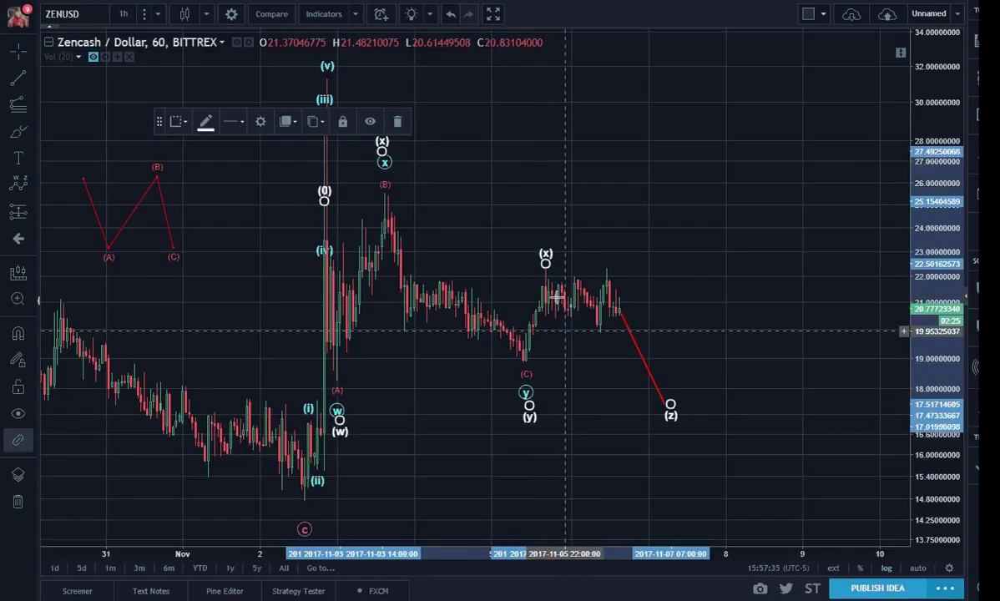
click(588, 415)
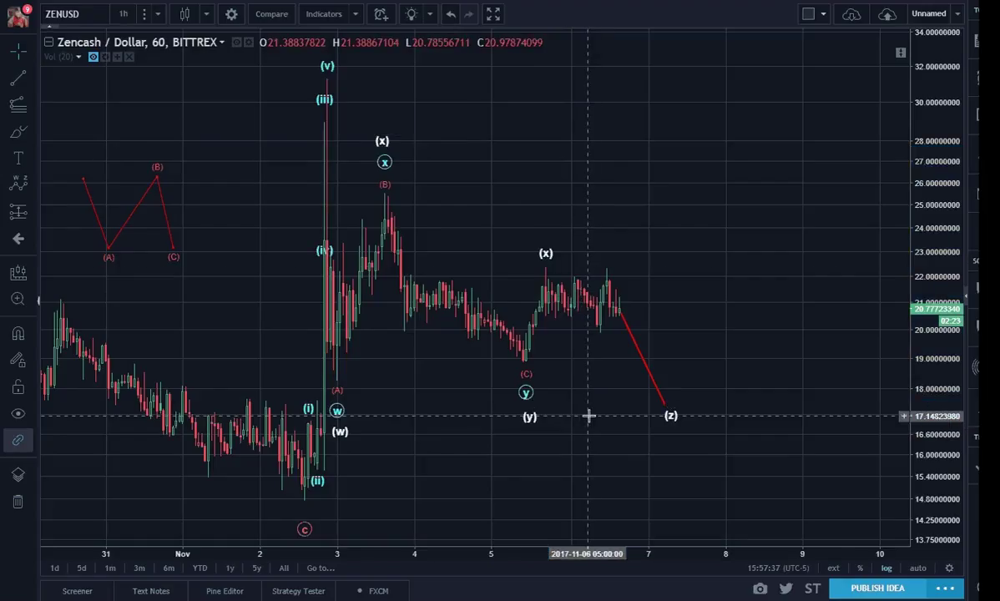
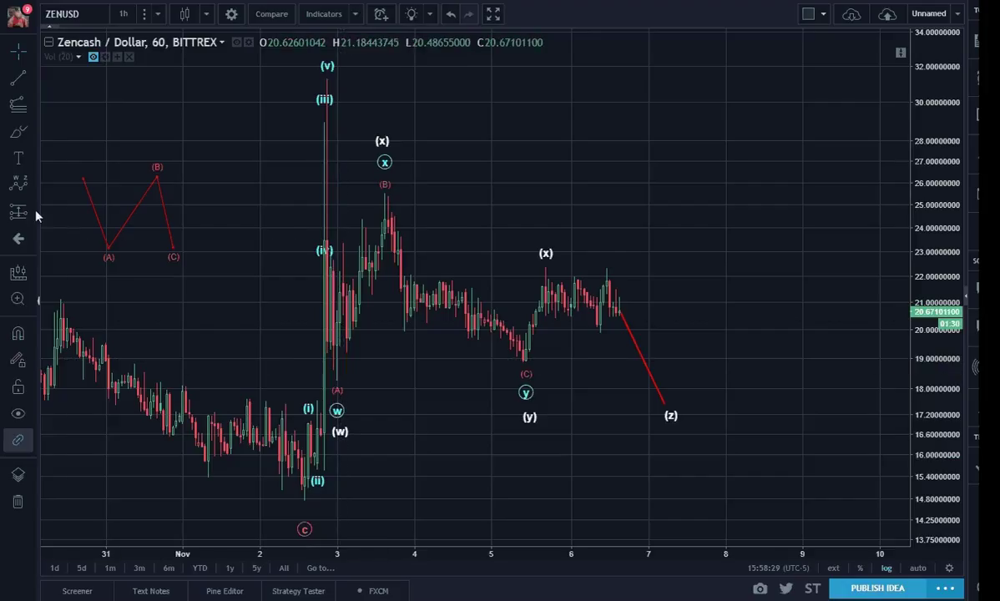
- Place an Elliott Triangle Wave (ABCDE) from about 18.6, with (A) near 23.2, (B) 19.6, (C) 24.1, (D) 21.7 and (E) 25.3
click(29, 185)
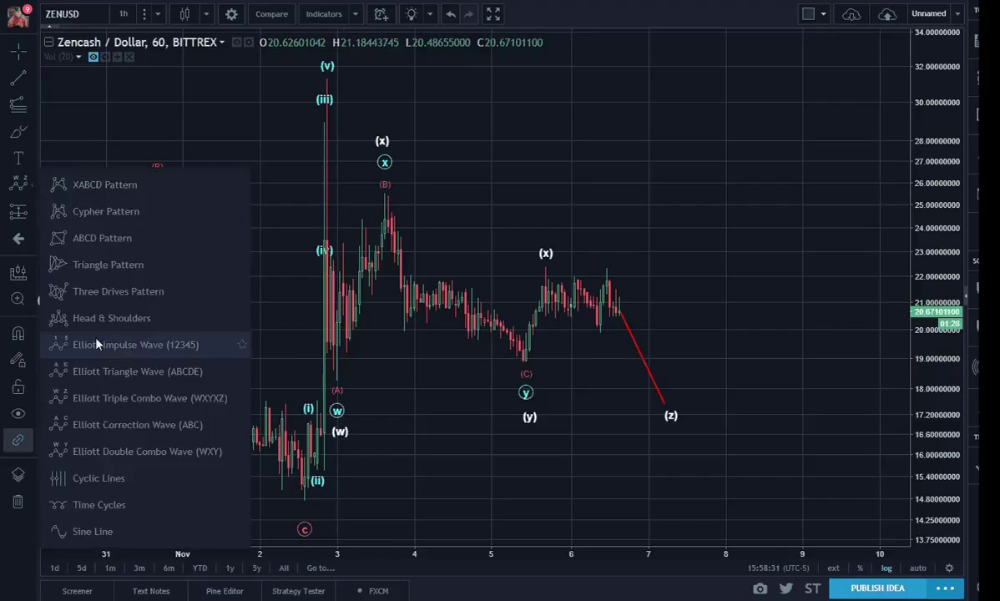
click(101, 379)
click(333, 370)
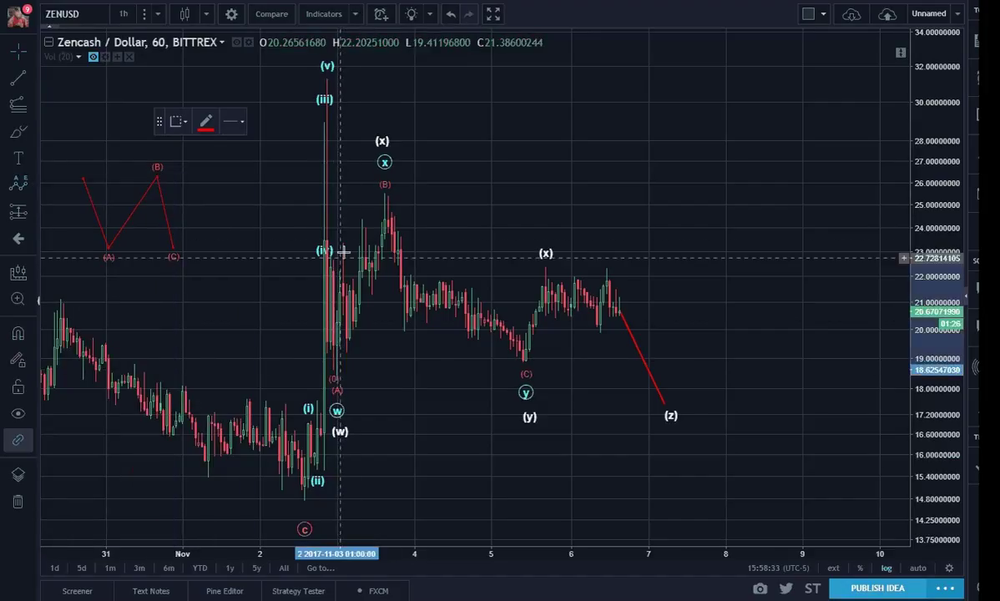
click(344, 246)
click(348, 341)
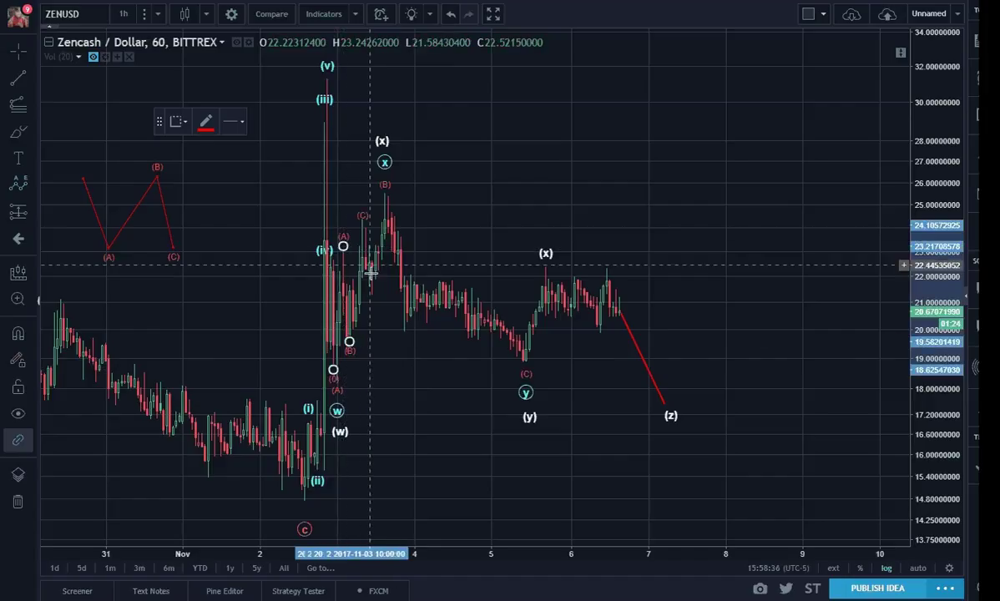
click(361, 224)
click(383, 197)
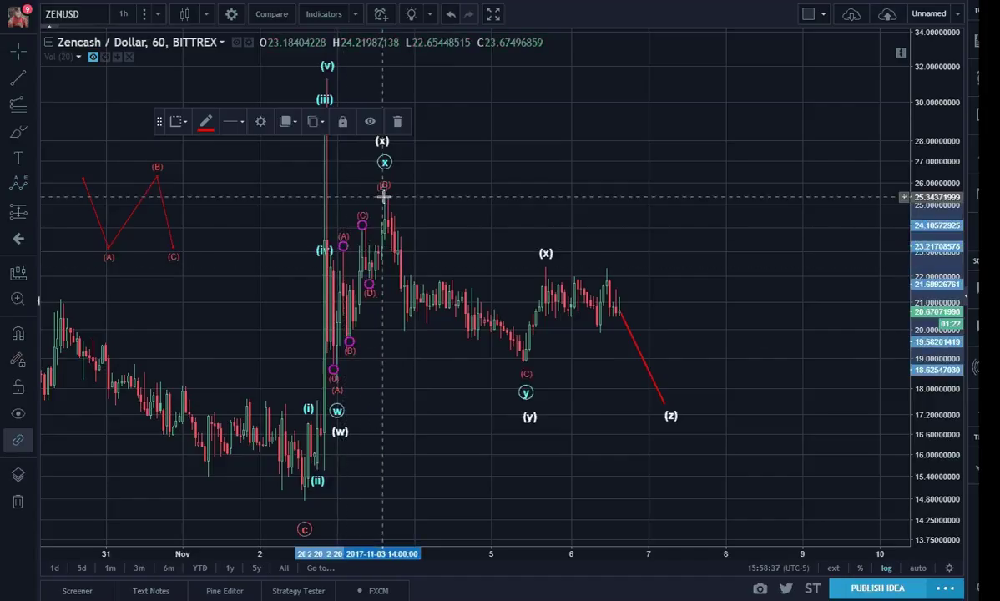
- Colour the ABCDE wave white, keep its Submicro degree, and lower (E) to about 24.8 beneath the red (B)
double_click(383, 197)
click(459, 308)
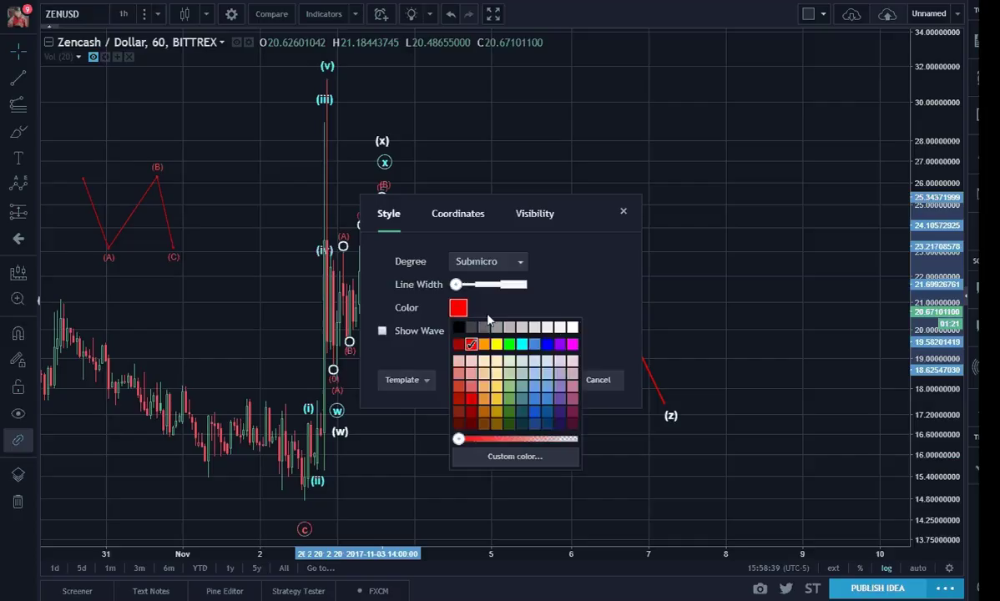
click(573, 328)
click(511, 264)
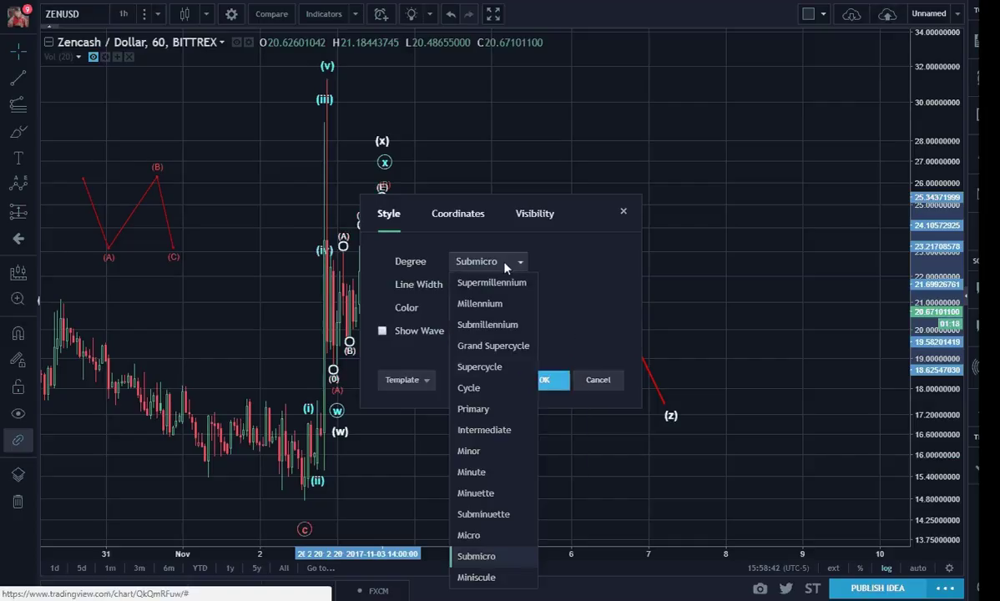
click(552, 385)
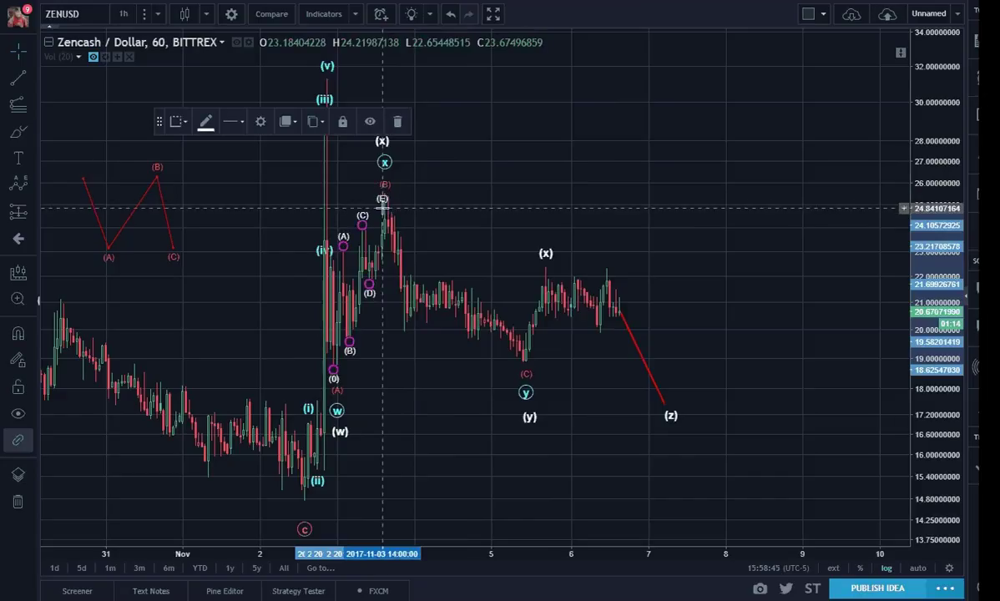
click(387, 386)
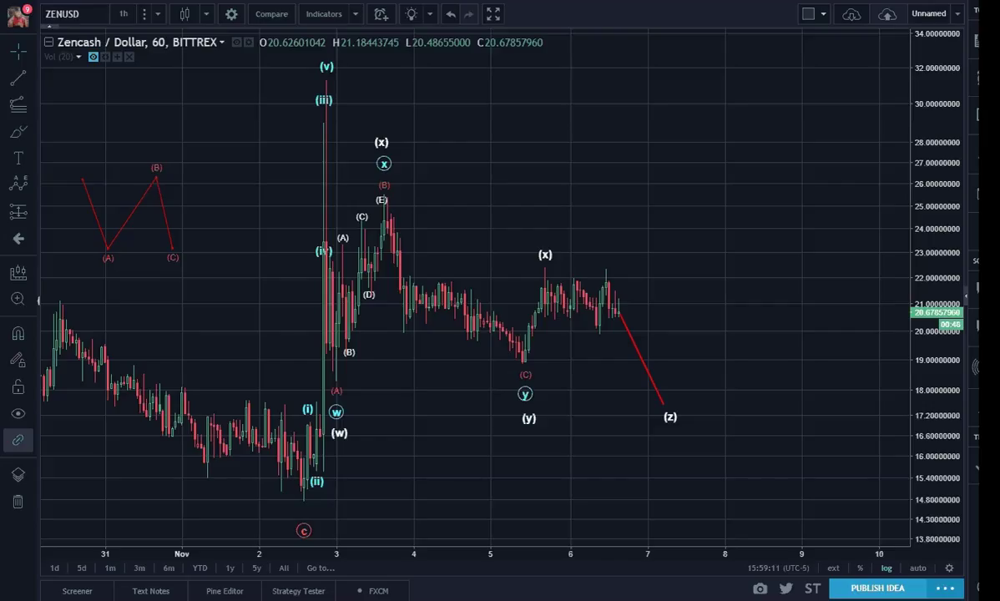
- Draw a descending trend line over the highs from about 26.14 late on November 2 to about 20.5 on November 8
click(20, 81)
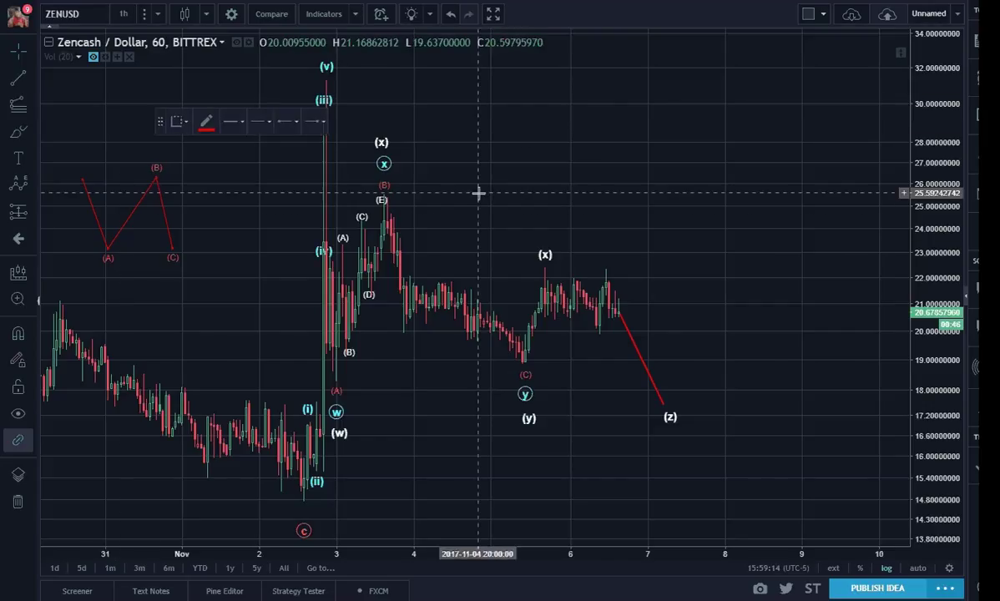
click(332, 180)
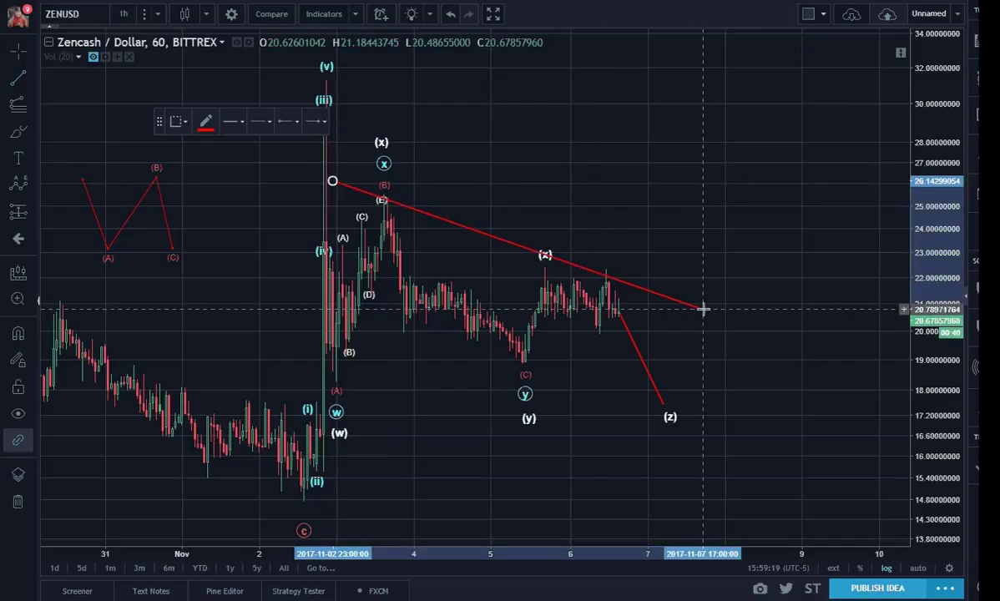
click(737, 317)
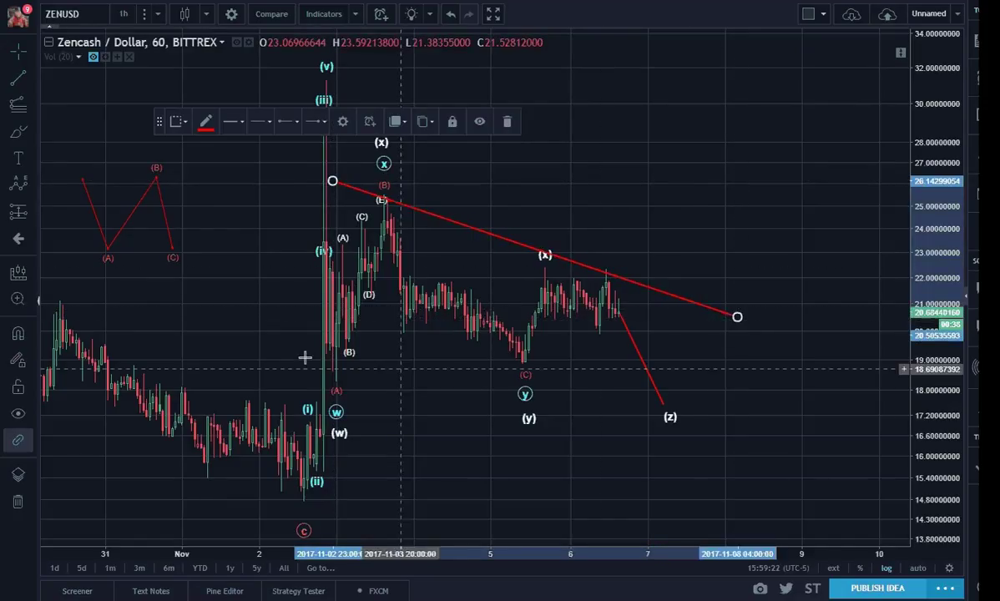
- Colour the descending trend line white and draw a rising one under the lows from about 18.2 on November 2, converging at about 20.15 on November 8
click(208, 125)
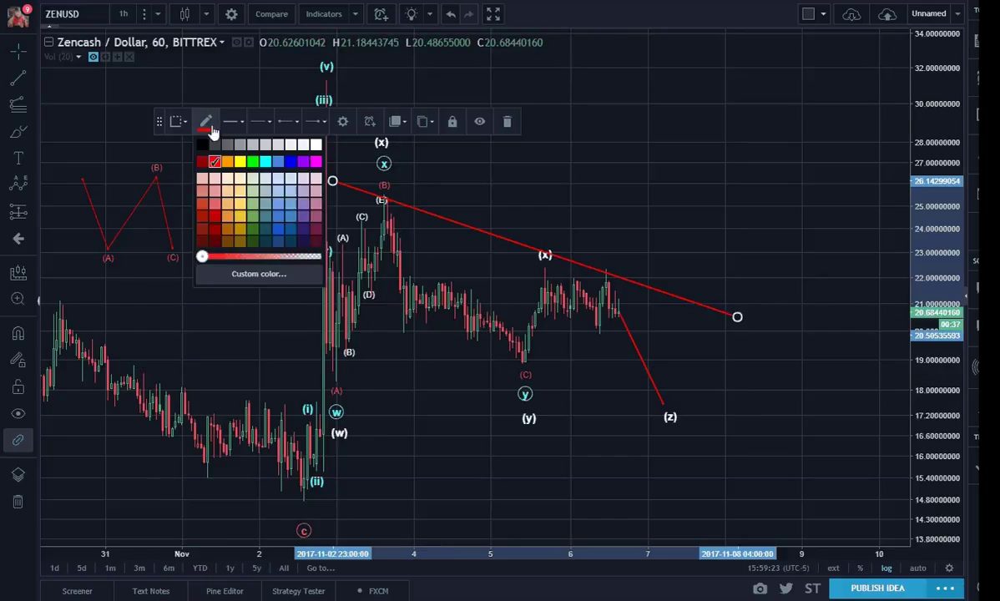
click(315, 147)
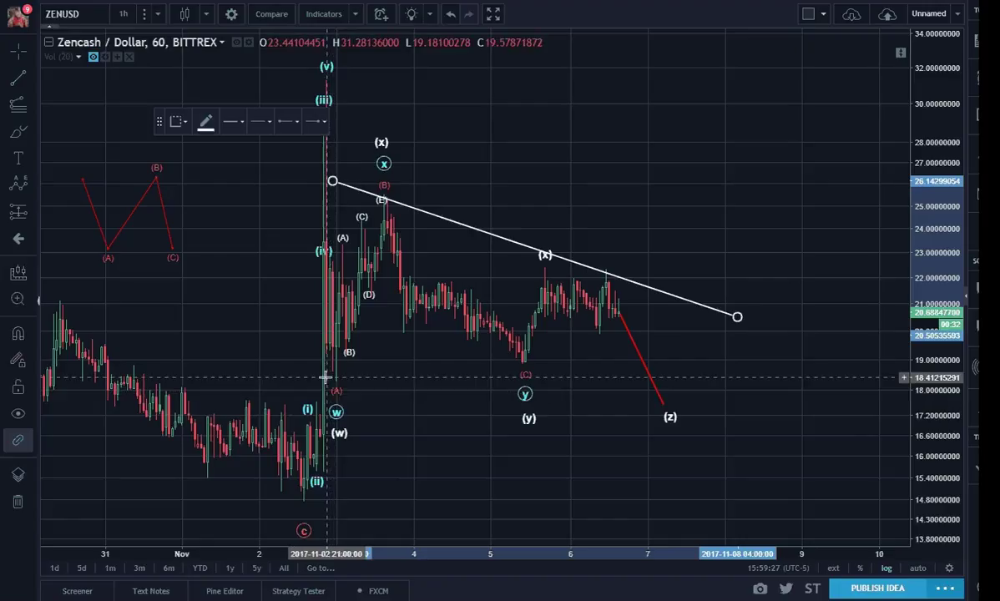
mouse_move(330, 383)
mouse_down()
mouse_move(592, 364)
mouse_move(761, 317)
mouse_move(761, 327)
mouse_move(736, 316)
mouse_move(749, 327)
mouse_up()
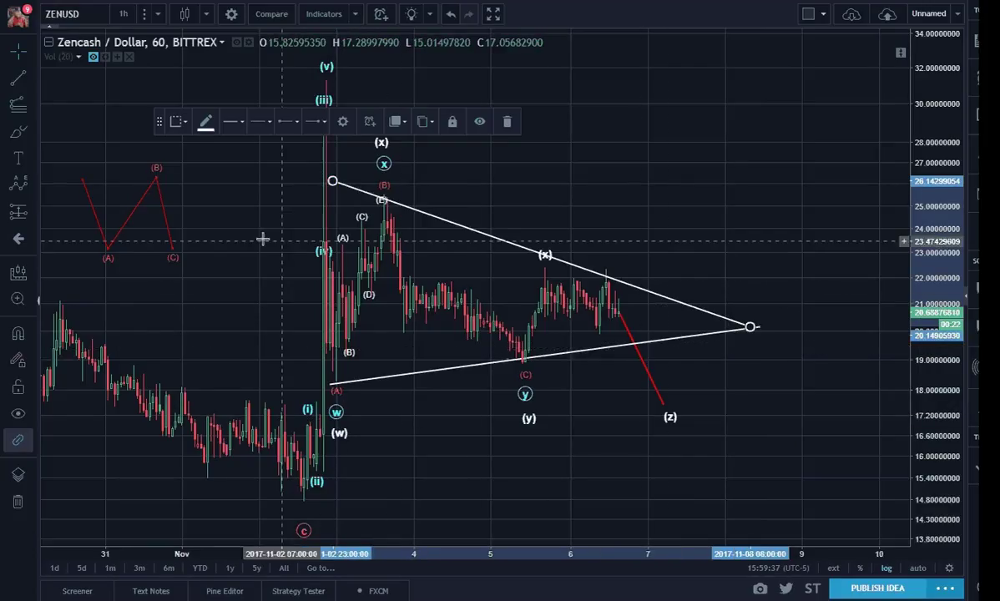
- Draw a short rising line from about 19.58 on the lower trend line late November 6 to about 21.03 beneath the upper one on November 7
click(21, 79)
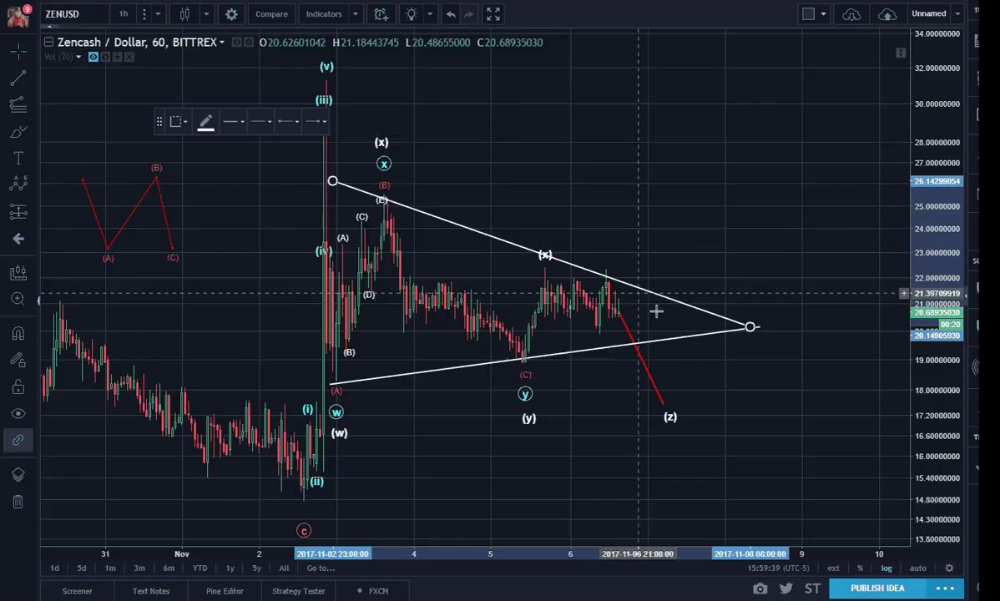
click(636, 344)
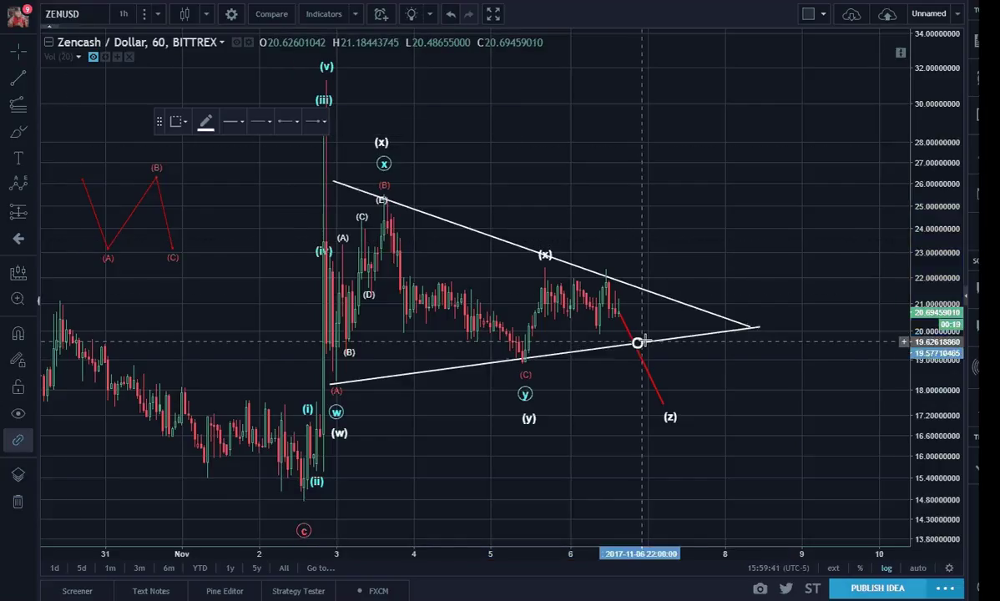
click(669, 302)
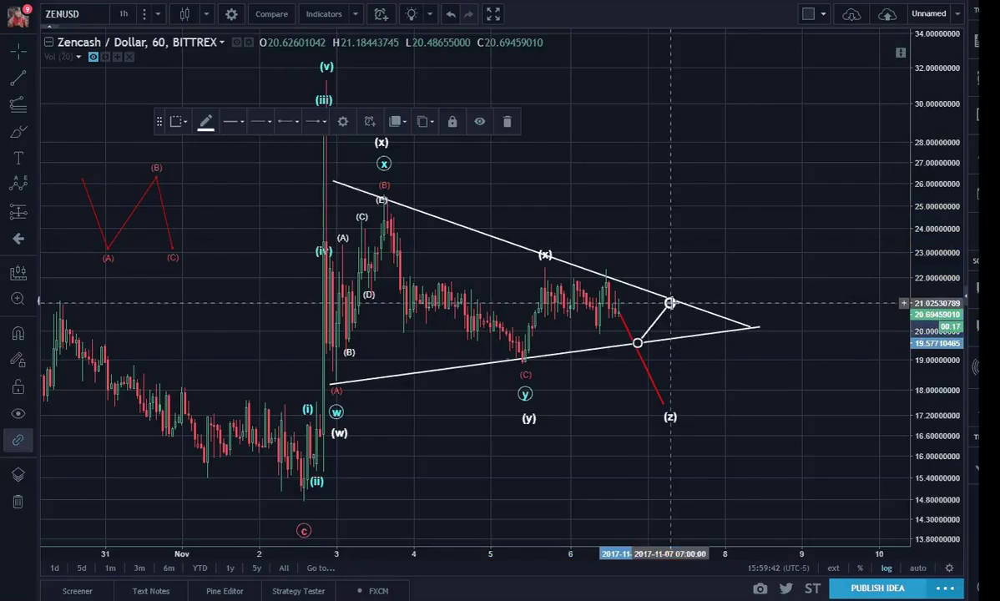
click(751, 346)
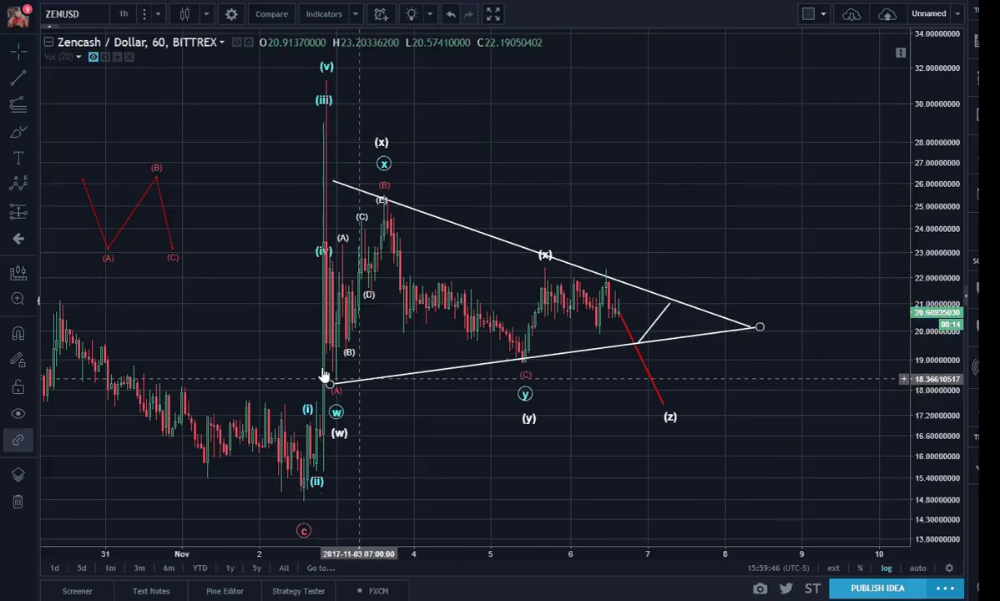
- Begin another Elliott wave from about 27.1 on the November 2 spike, with its first wave point below the (w) label at about 15.9
click(33, 190)
click(96, 344)
click(324, 159)
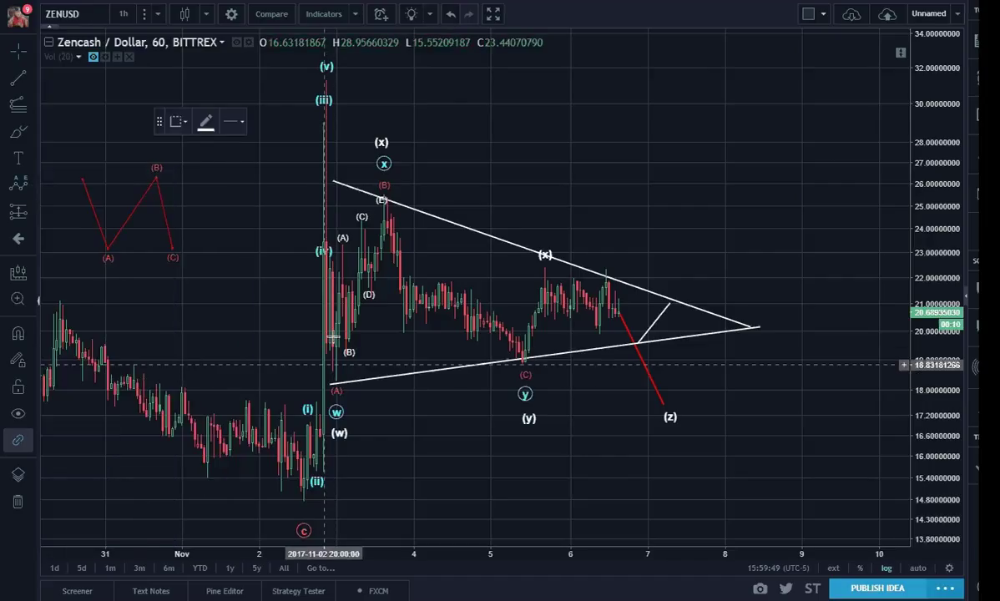
click(336, 458)
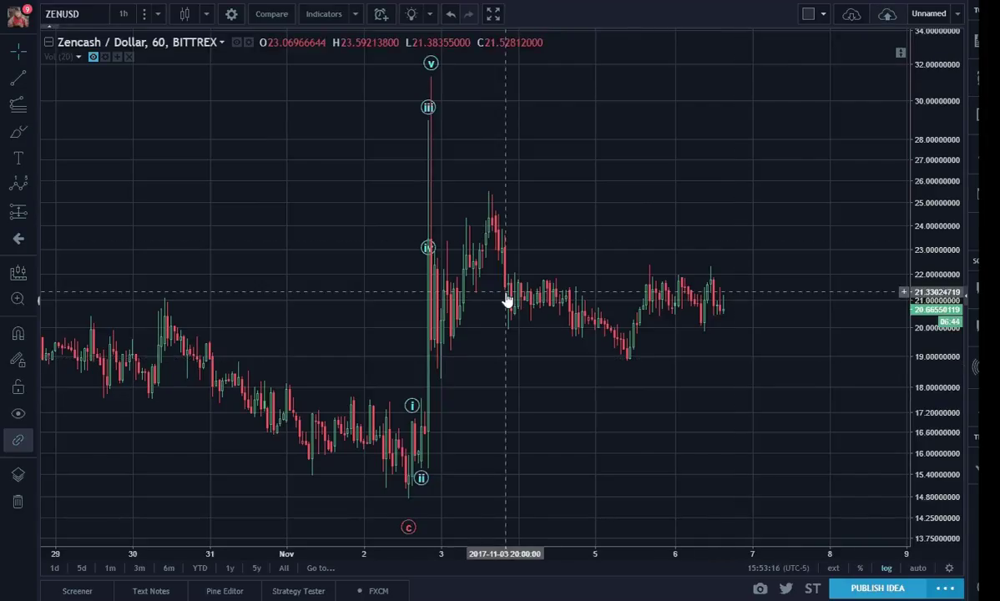
click(30, 176)
click(92, 420)
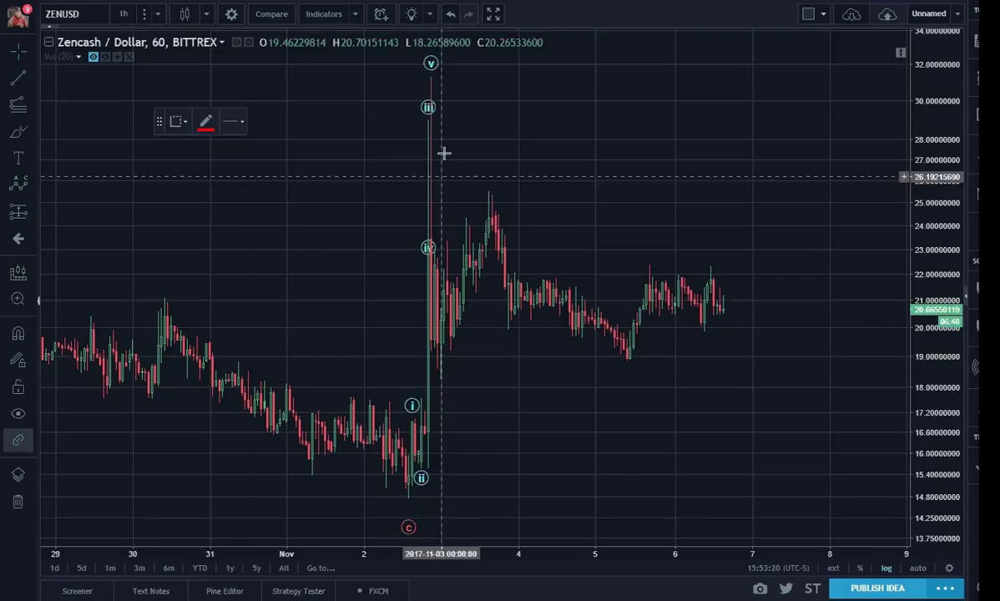
click(430, 128)
click(440, 381)
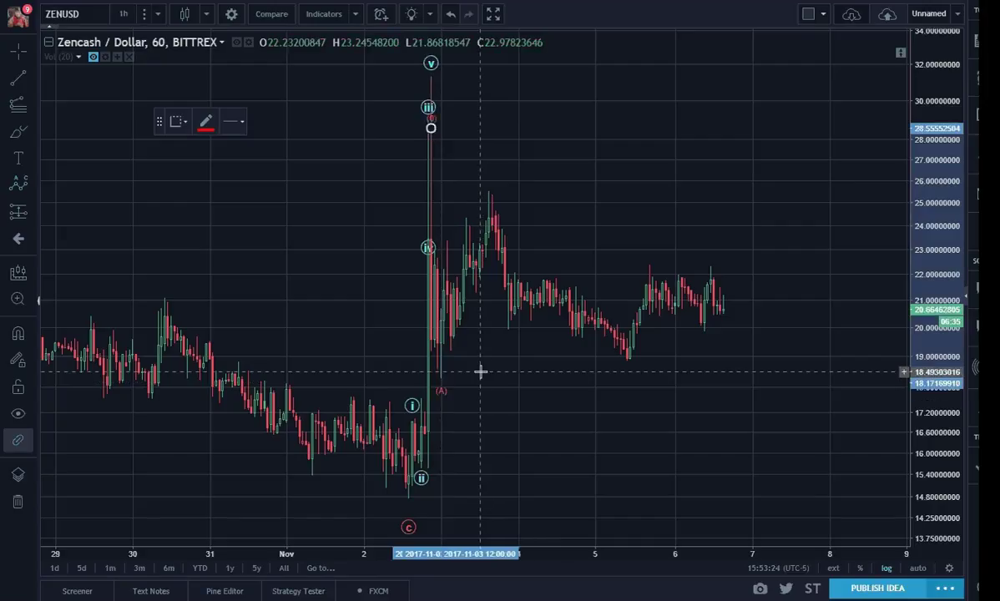
key(Escape)
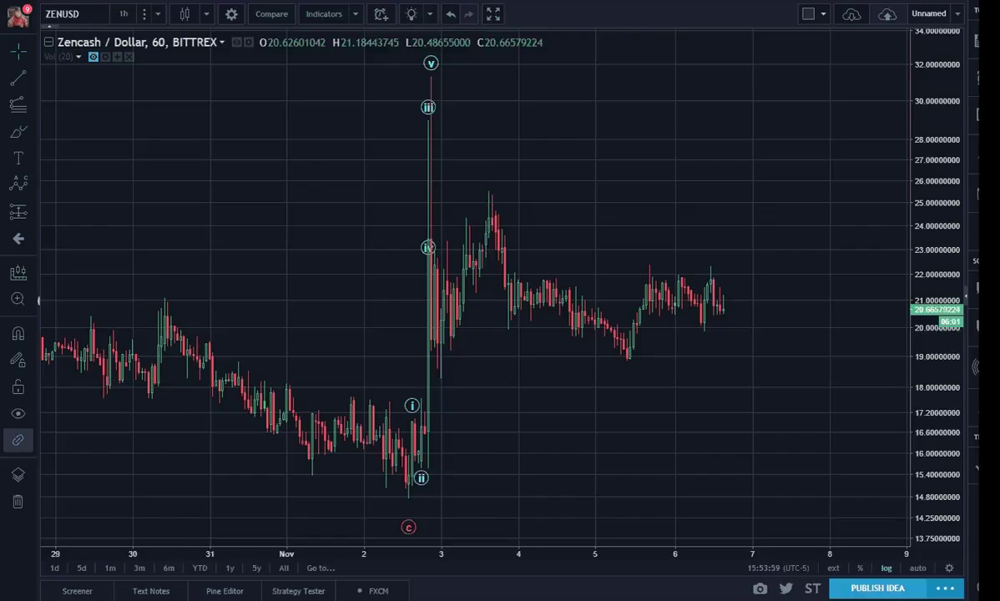
- Place an Elliott Correction Wave (ABC) from about 28.02 on the November 2 spike, with (A) near 18.26, (B) 25.48 and (C) 18.80
click(140, 185)
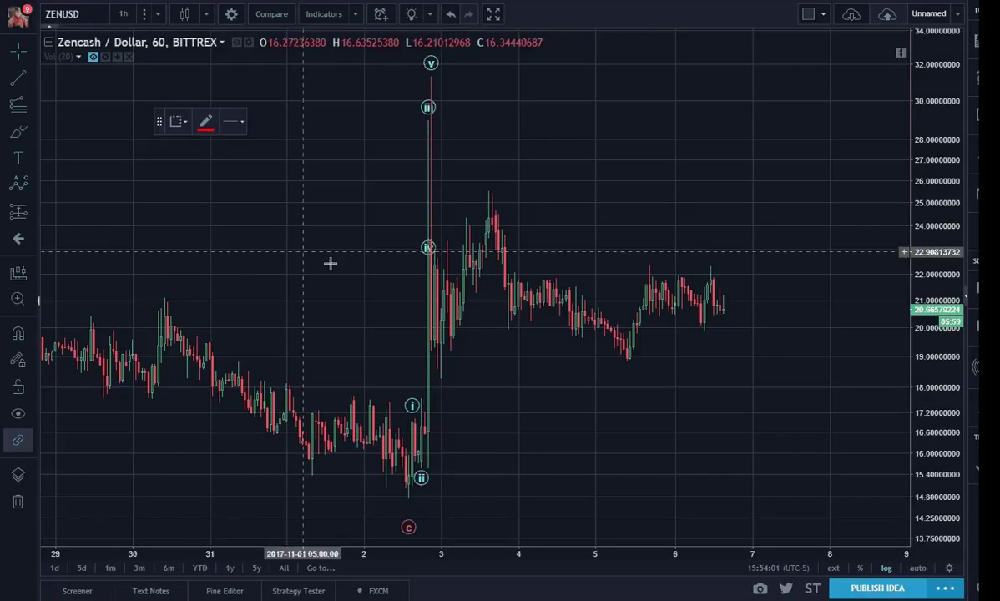
click(432, 146)
click(442, 380)
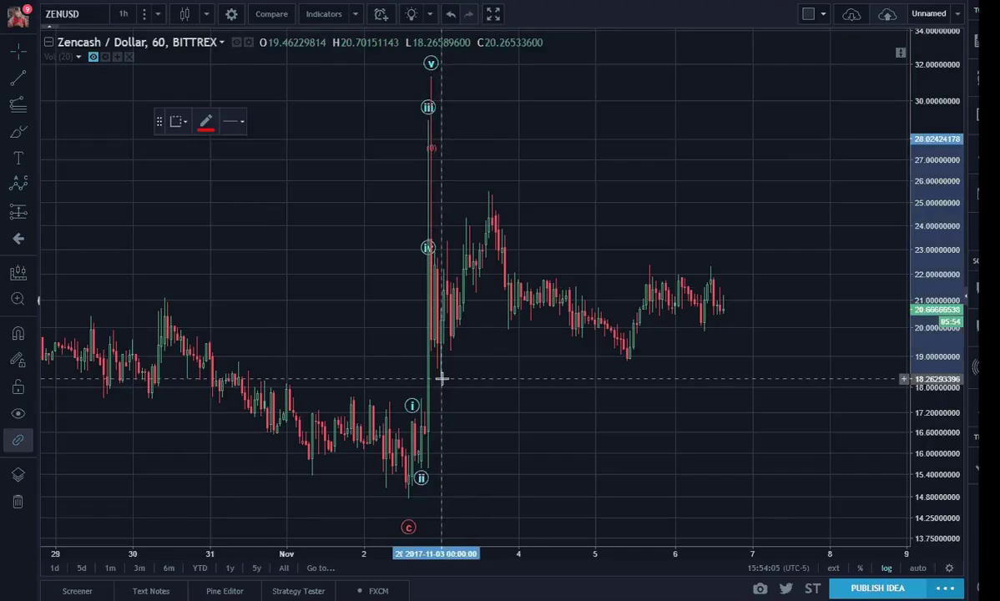
click(490, 192)
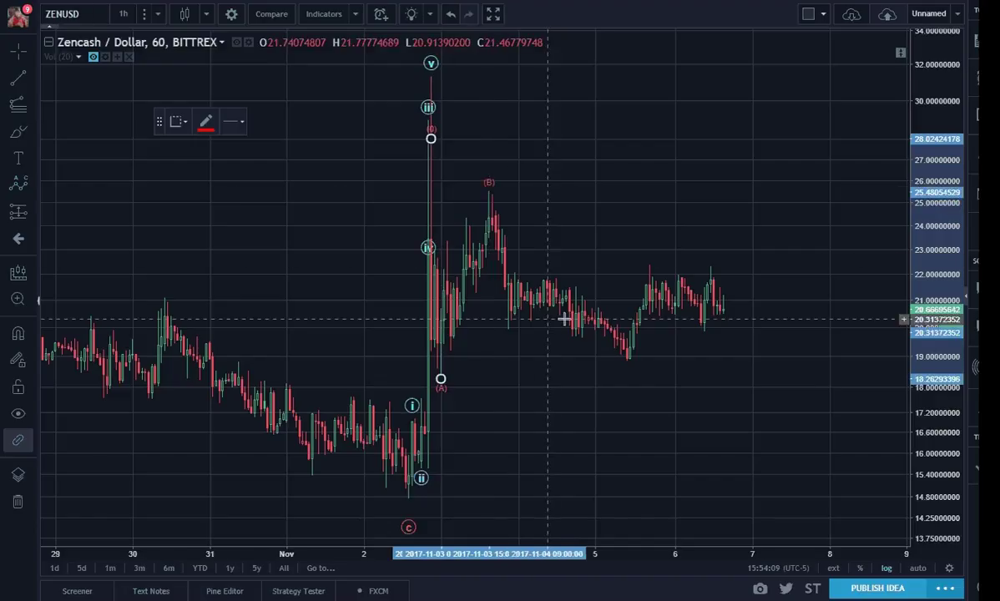
click(630, 363)
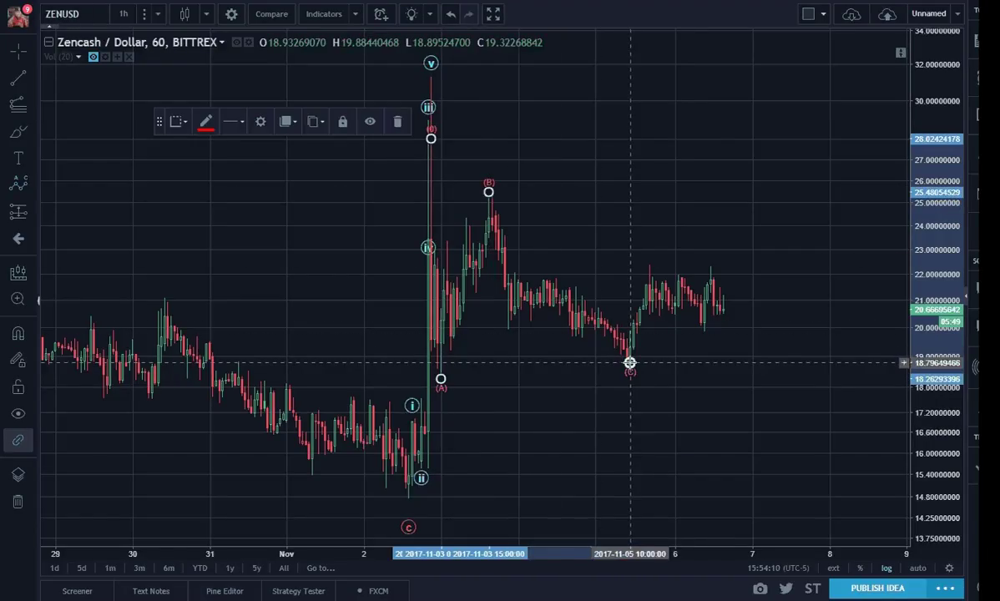
click(730, 364)
- Set the cyan impulse wave's degree to Minuette, keeping (iii) on the November 2, 20:00 candle at about 29.6
double_click(430, 107)
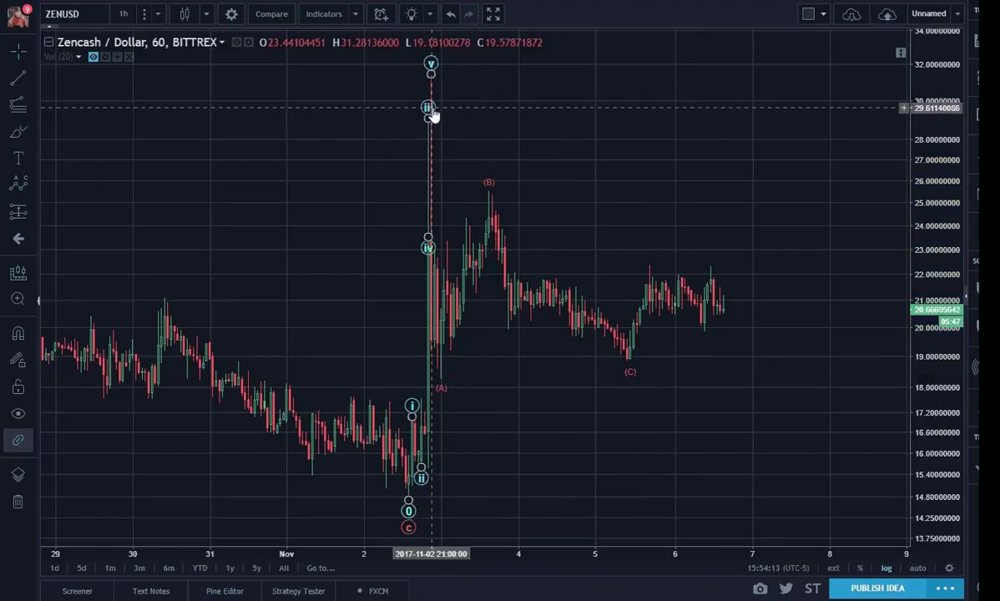
click(496, 271)
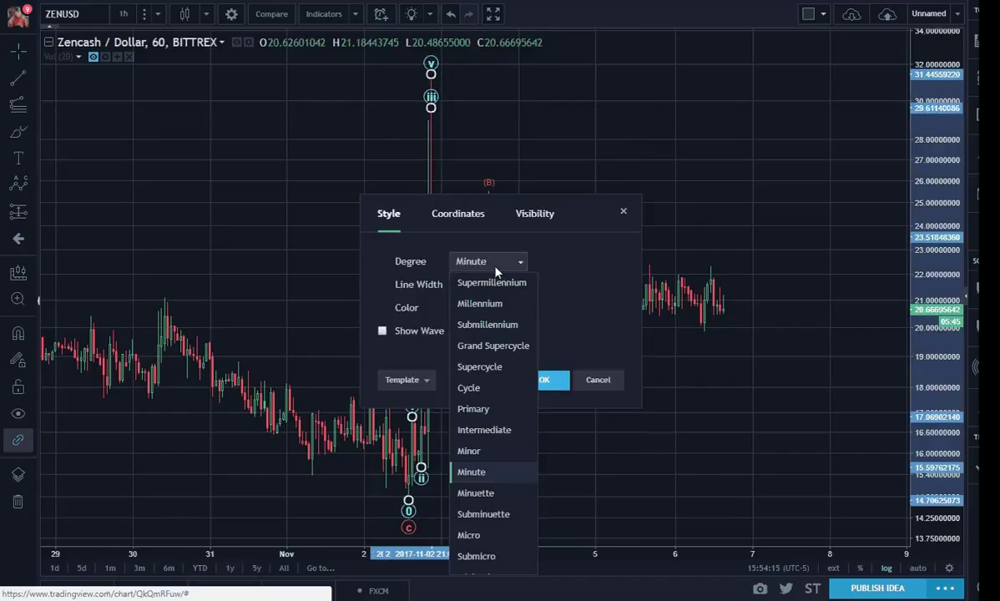
click(508, 493)
click(543, 381)
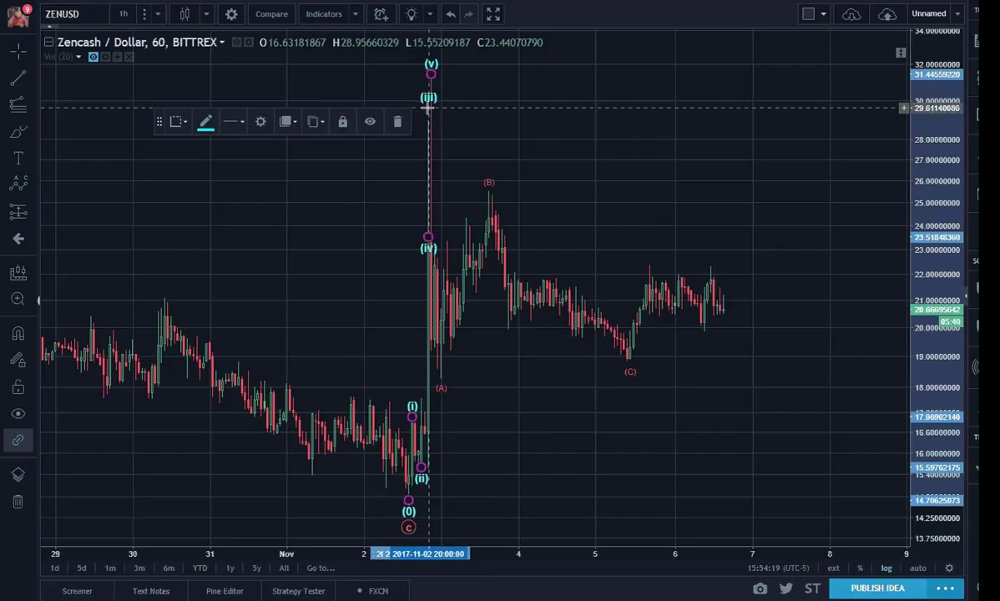
click(868, 166)
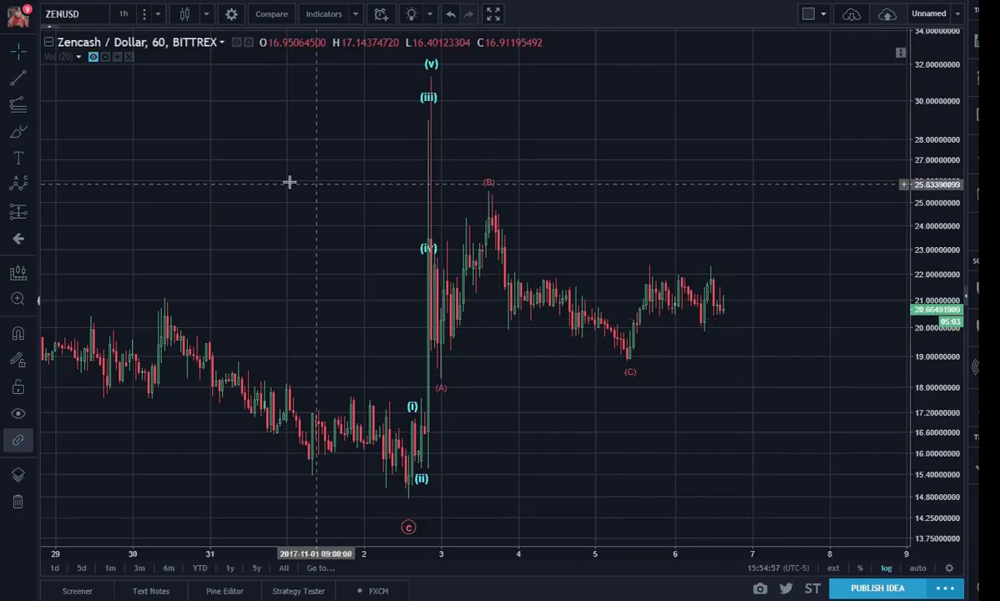
- Place an example Elliott Correction Wave (ABC) in the empty area above the October 30–31 candles, from about 26.19, with (A) near 23.14, (B) 26.29 and (C) 23.28
click(25, 188)
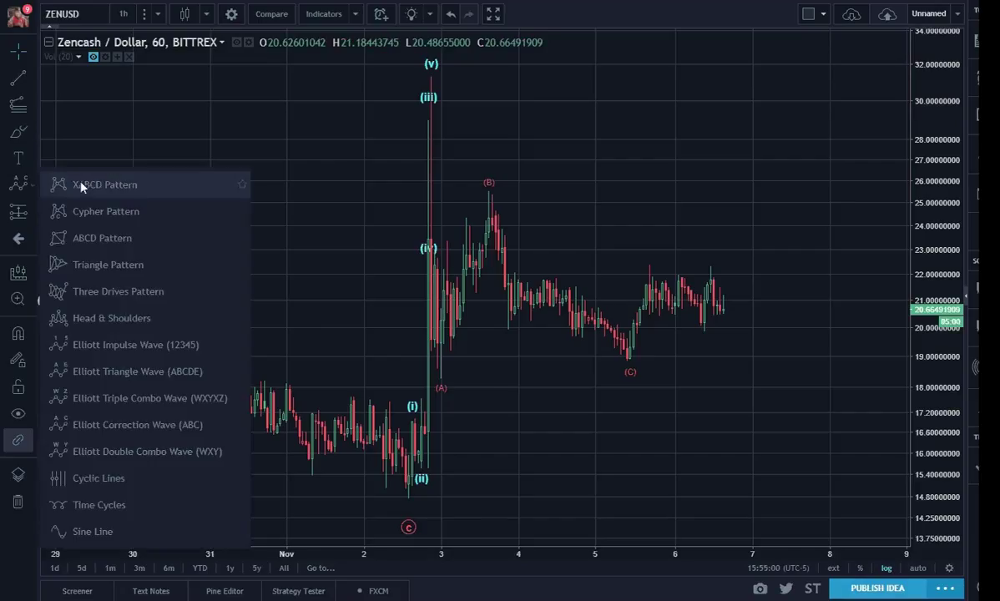
click(173, 430)
click(187, 176)
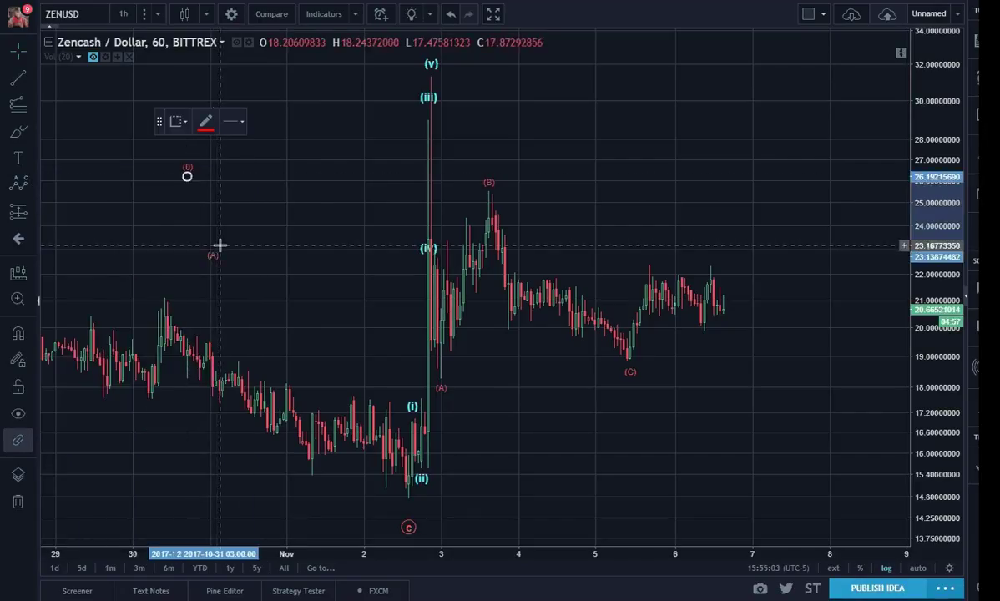
click(215, 246)
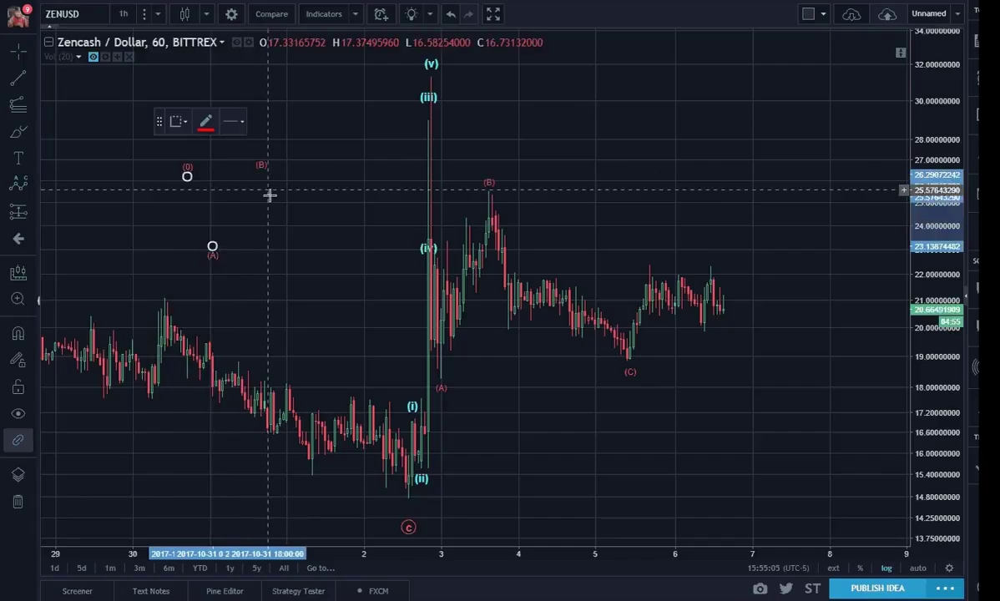
click(269, 195)
click(281, 242)
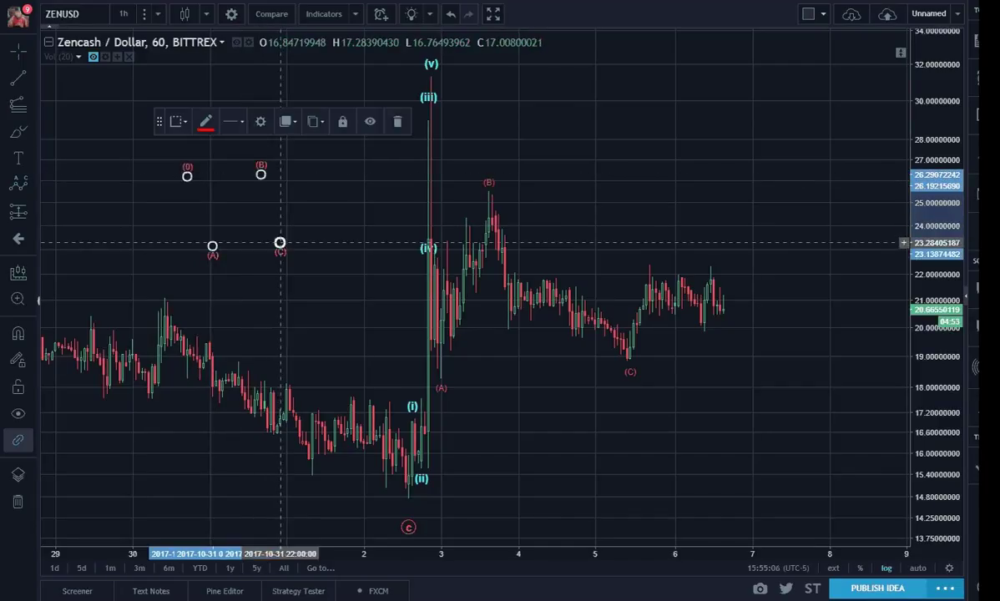
- Show the connecting wave lines of the example ABC correction, with (C) at about 23.17
double_click(278, 250)
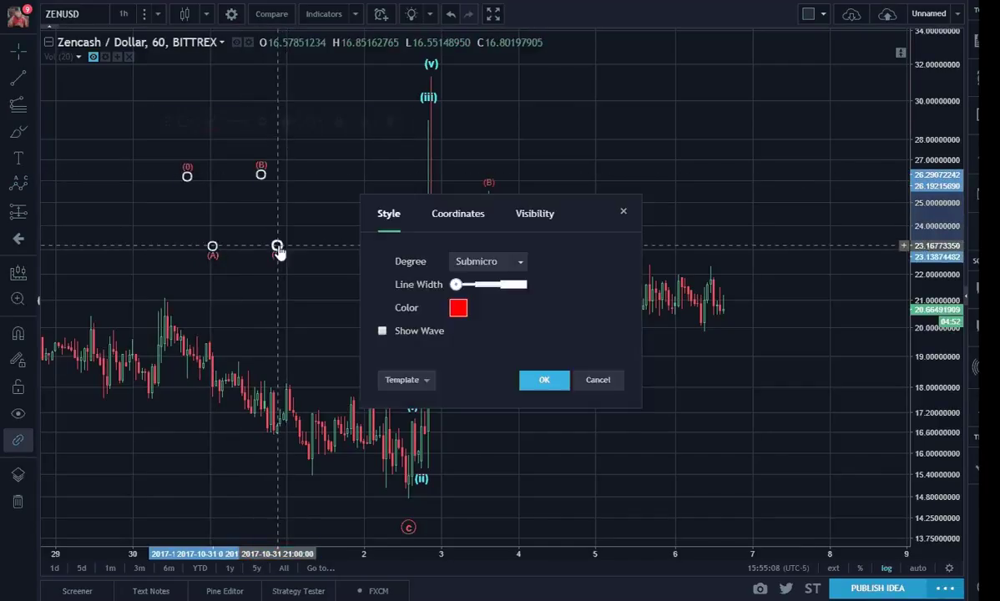
click(398, 332)
click(549, 382)
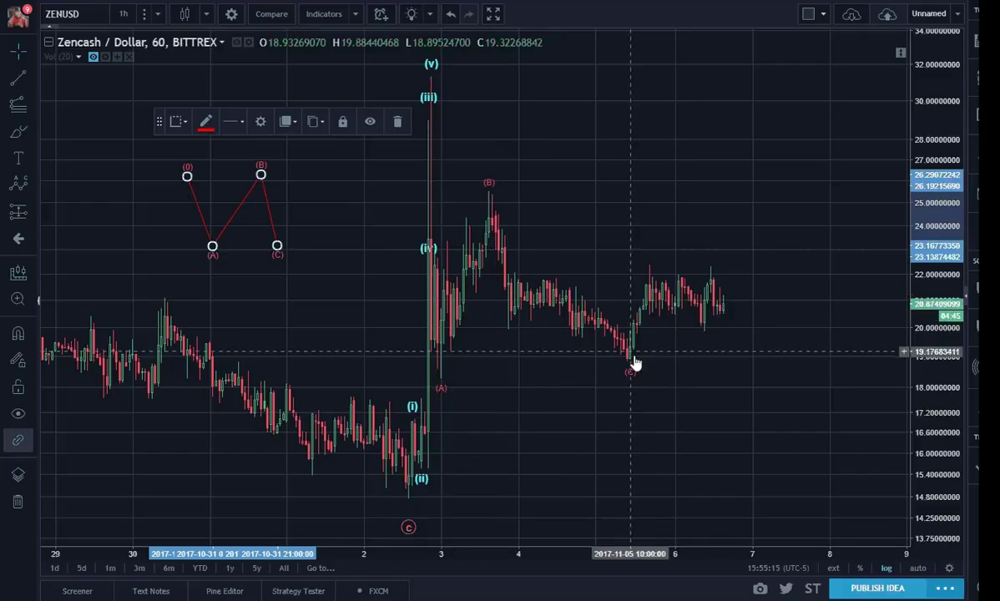
click(736, 387)
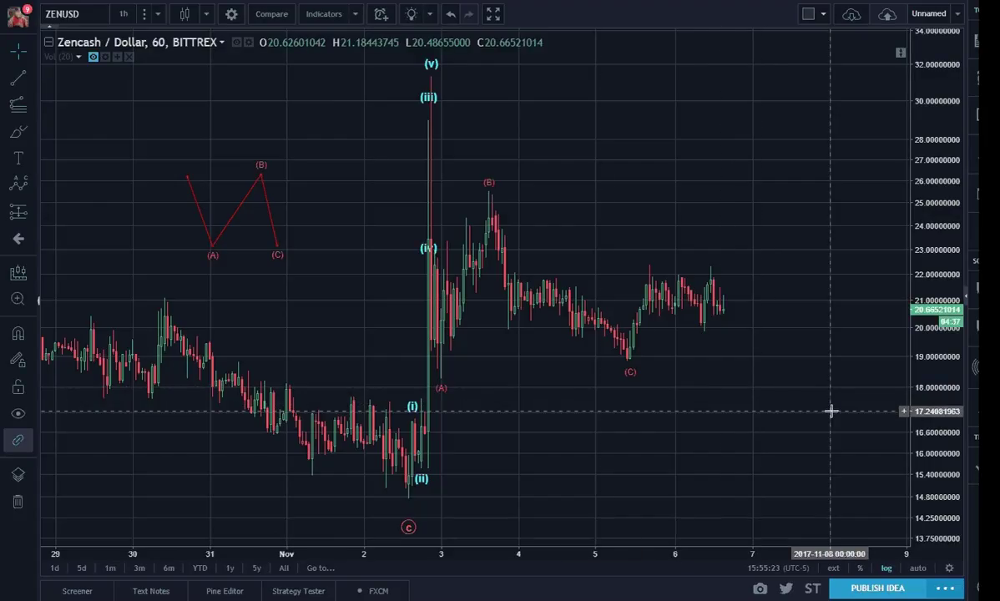
- Place an Elliott Double Combo Wave (WXY) from about 26.25 on November 2, with w near 17.36, x 26.95 and y 18.01
drag(830, 412, 727, 413)
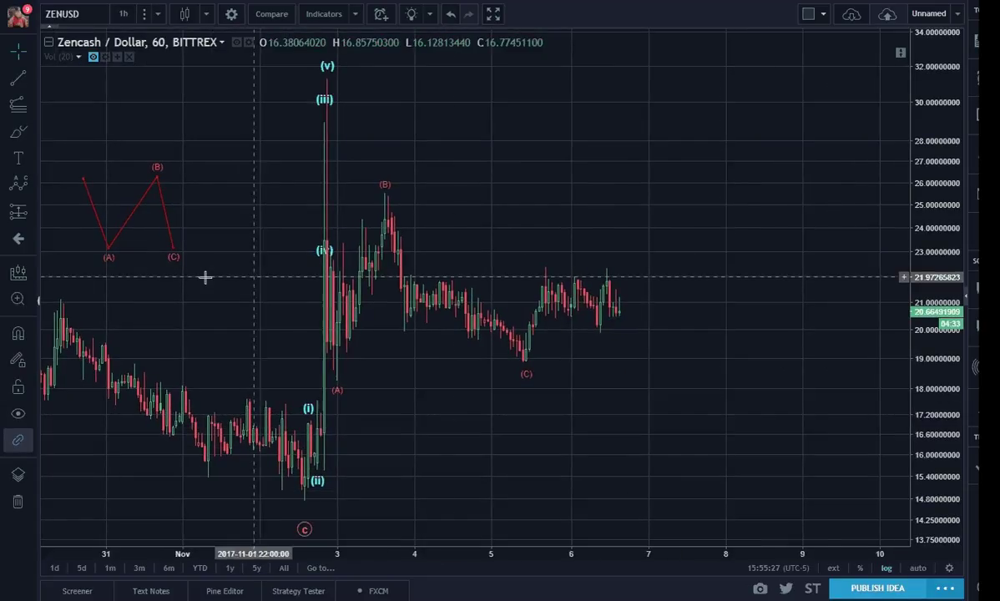
click(31, 187)
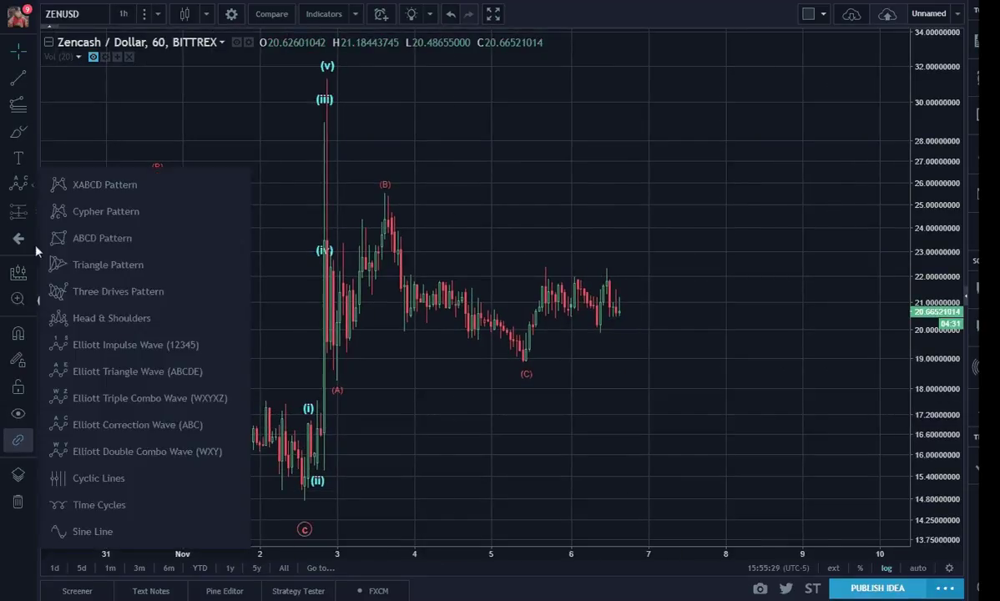
click(107, 451)
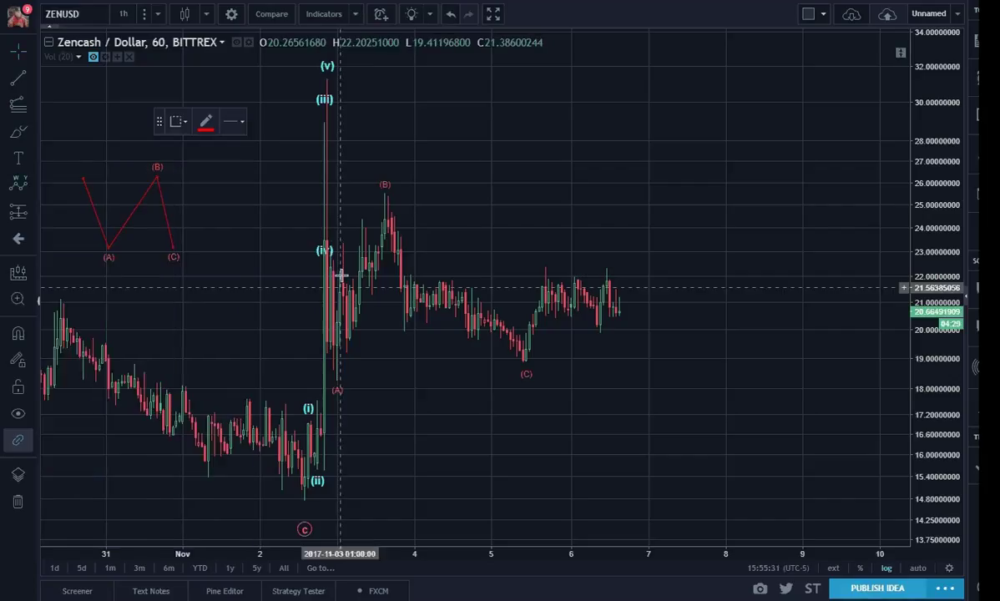
click(327, 178)
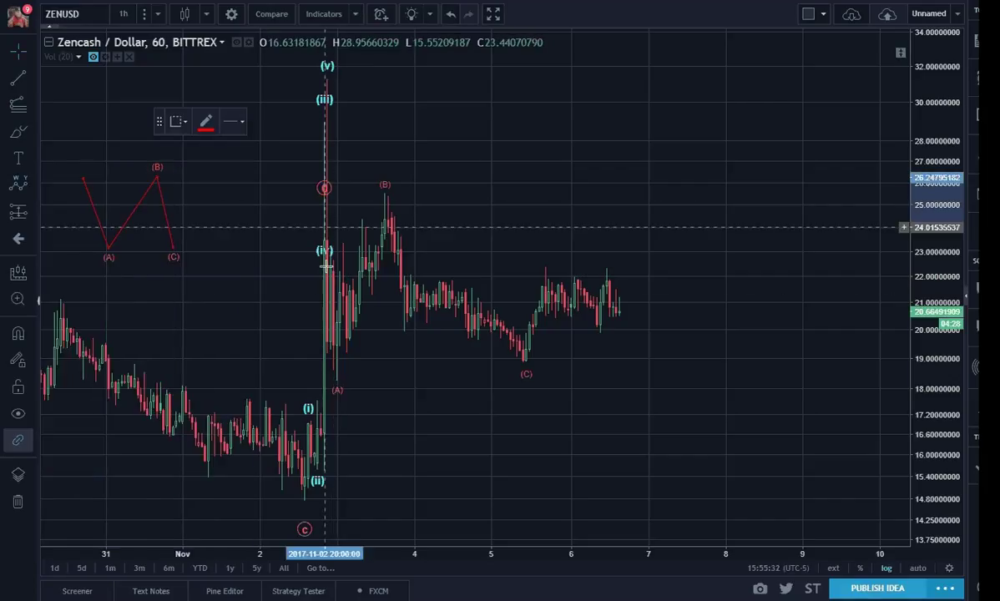
click(333, 404)
click(385, 164)
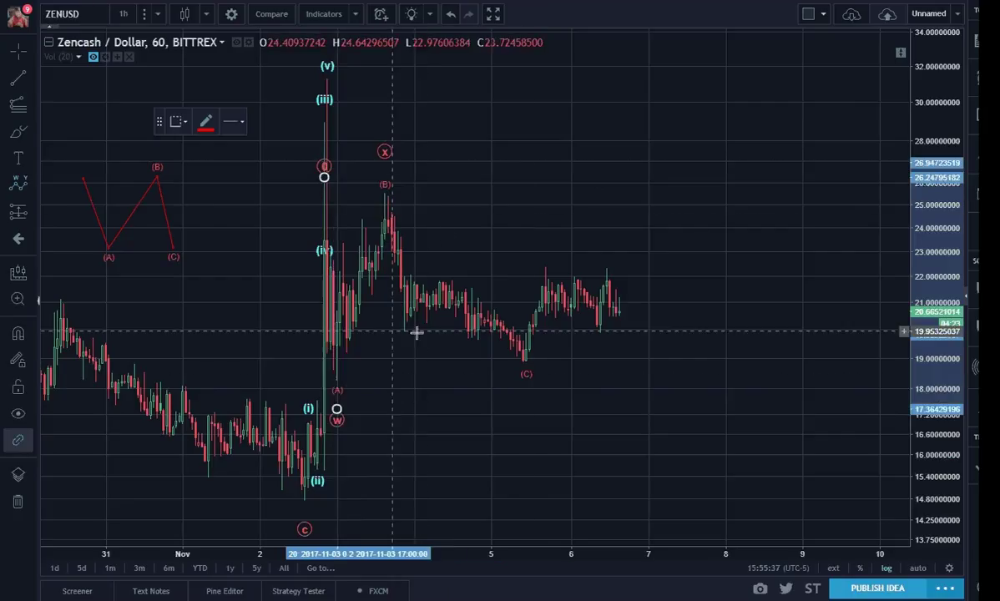
click(529, 389)
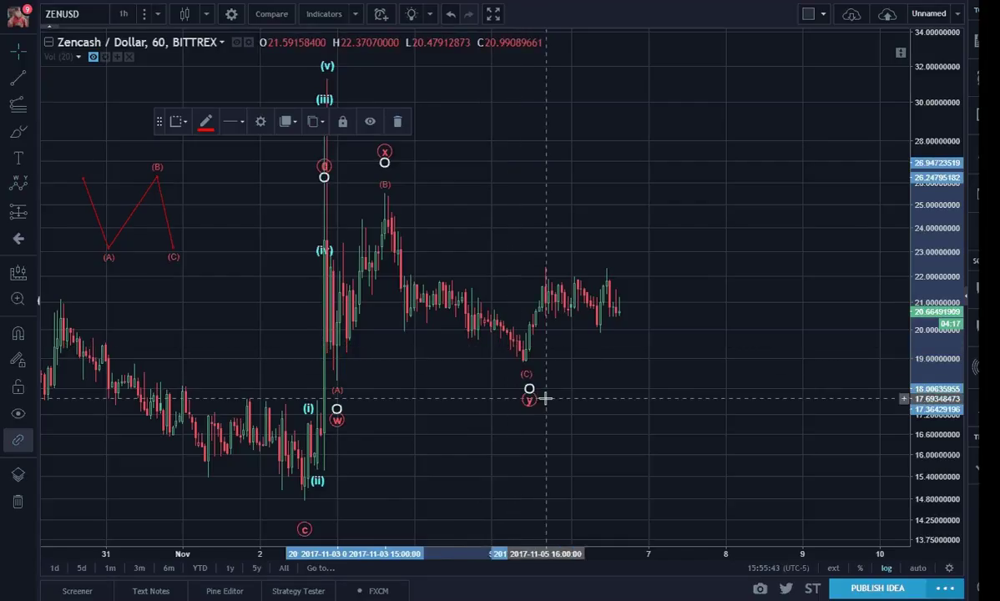
- Change the Elliott Double Combo Wave (WXY) colour from red to cyan, keeping the Minute degree
double_click(385, 163)
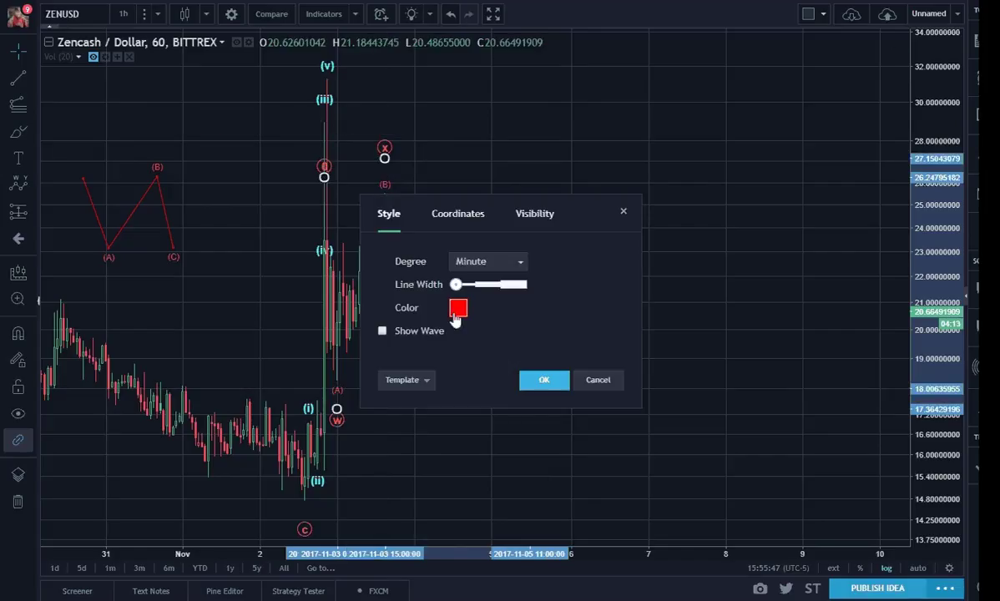
click(458, 310)
click(521, 345)
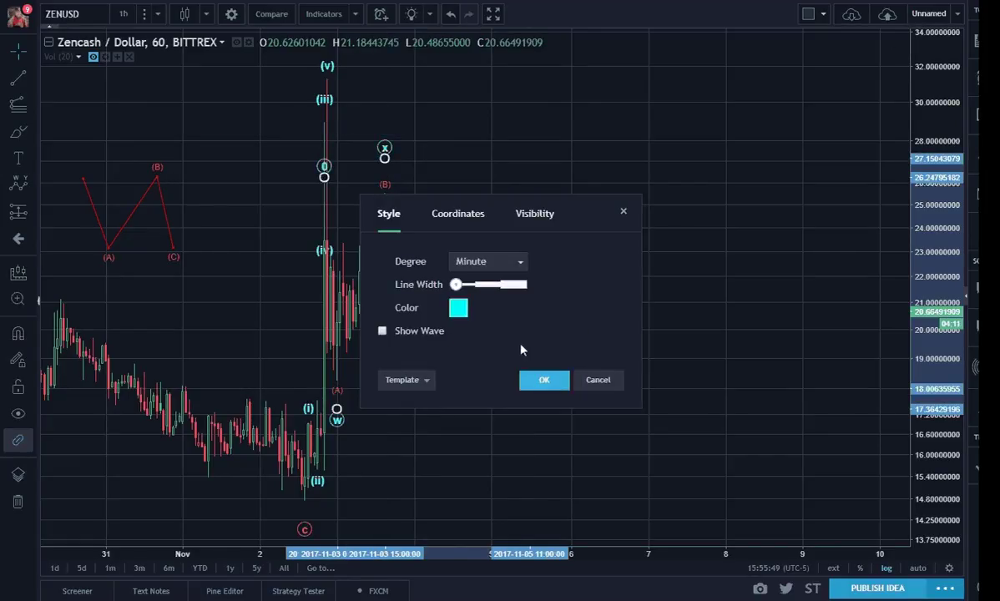
click(543, 380)
- Fine-tune the cyan WXY points: w below (A) on November 3, x at about 26.45 on November 3, 15:00, and y below (C) on November 5, 10:00
drag(384, 158, 387, 172)
drag(336, 409, 331, 401)
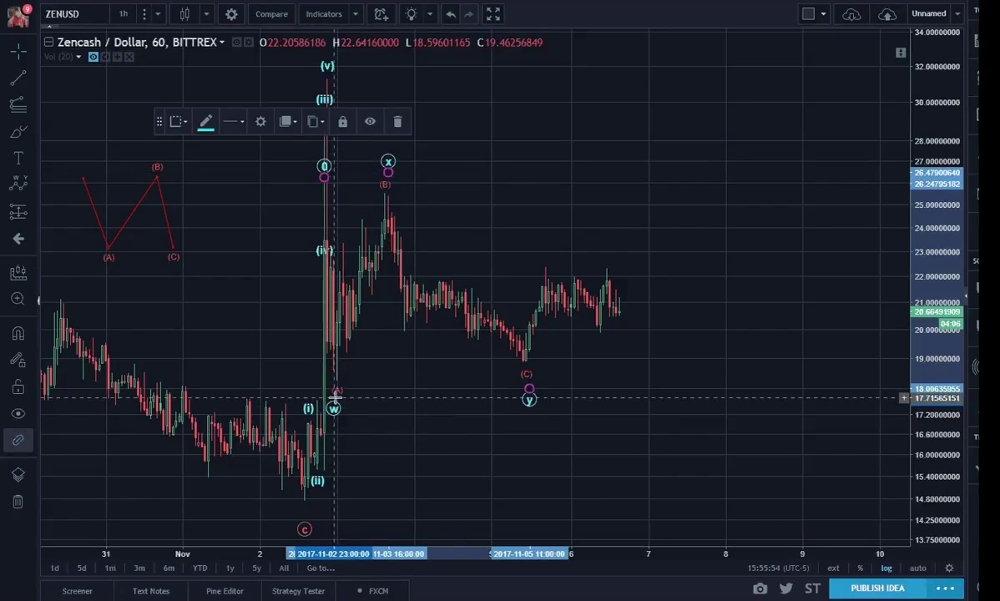
click(538, 374)
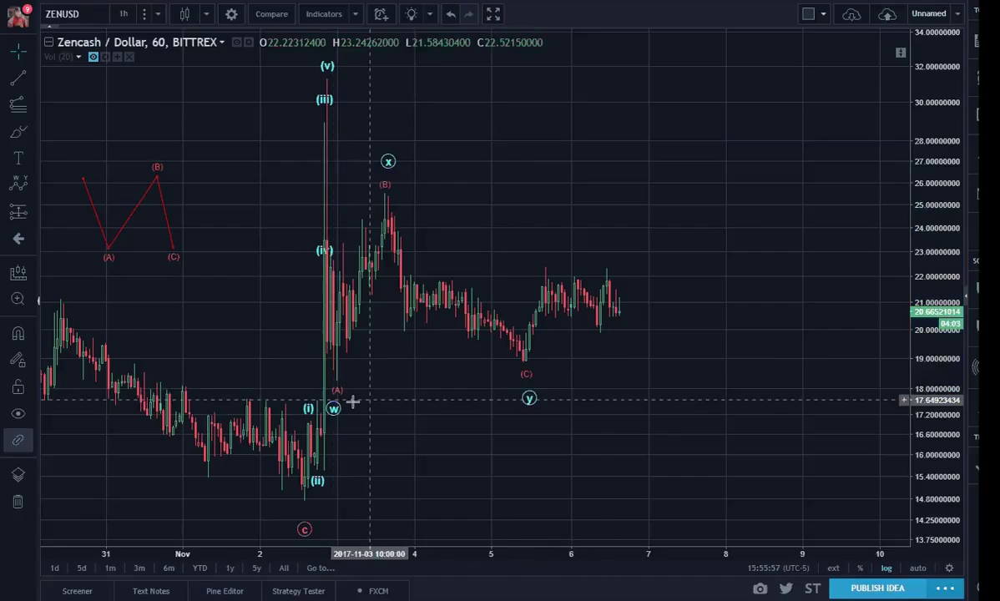
drag(333, 409, 336, 410)
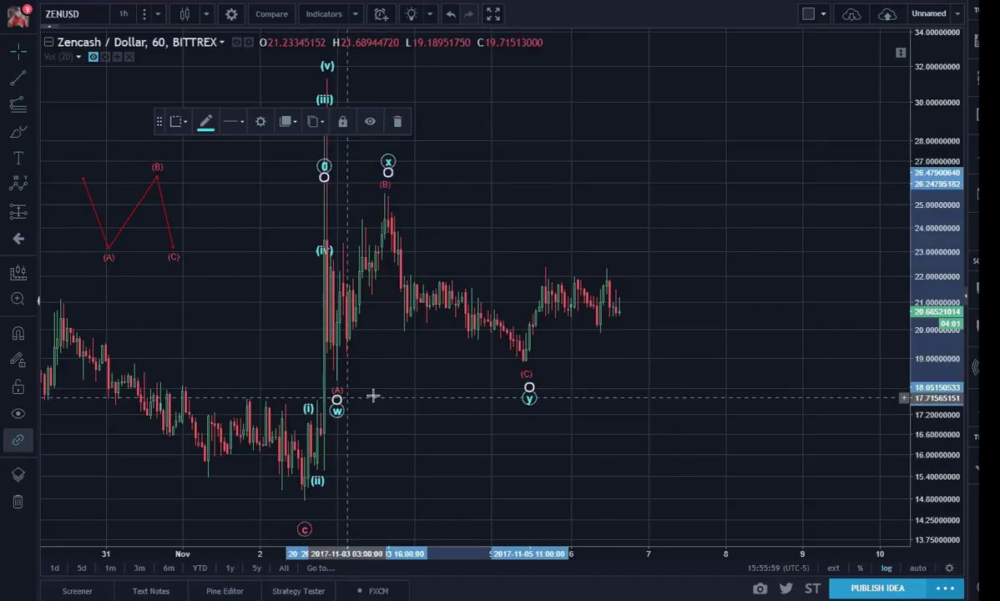
click(470, 367)
drag(388, 164, 386, 168)
click(450, 192)
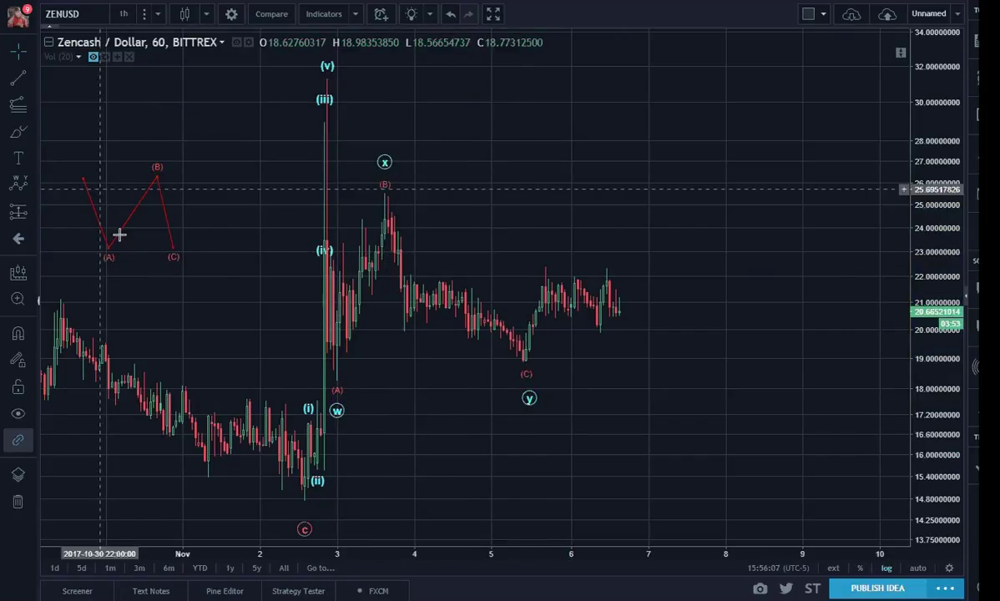
click(529, 395)
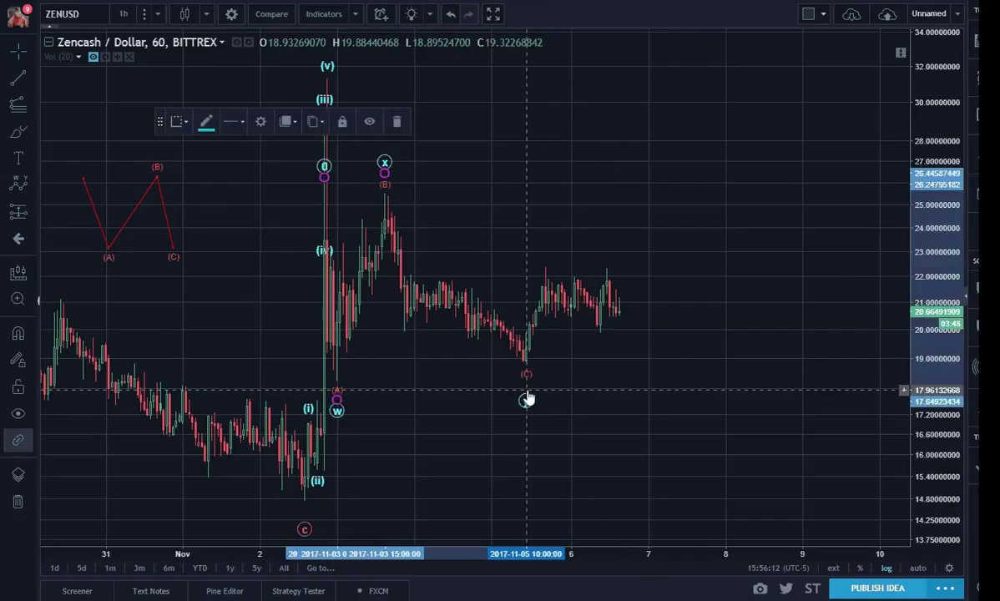
click(621, 389)
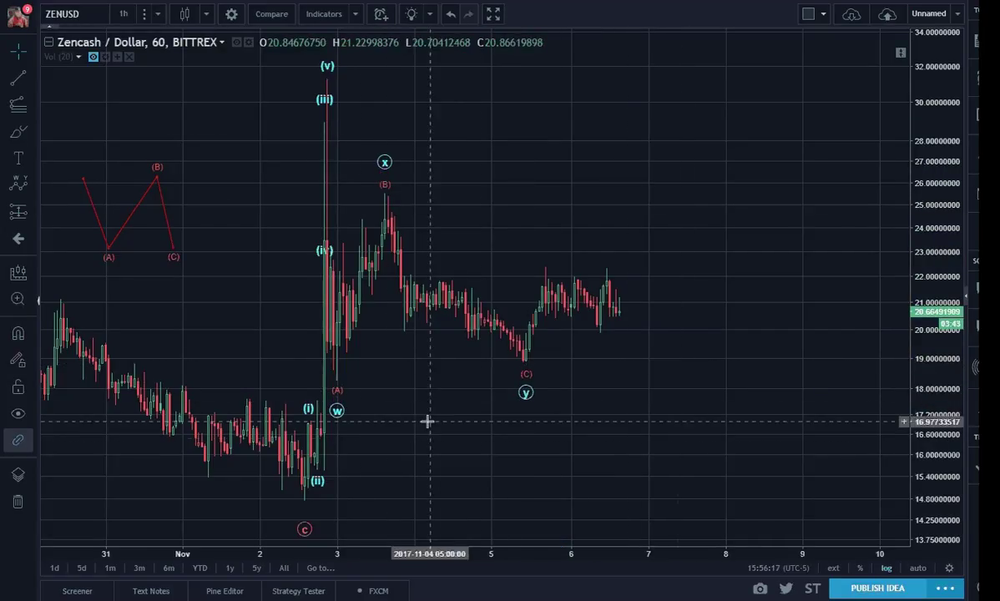
click(529, 373)
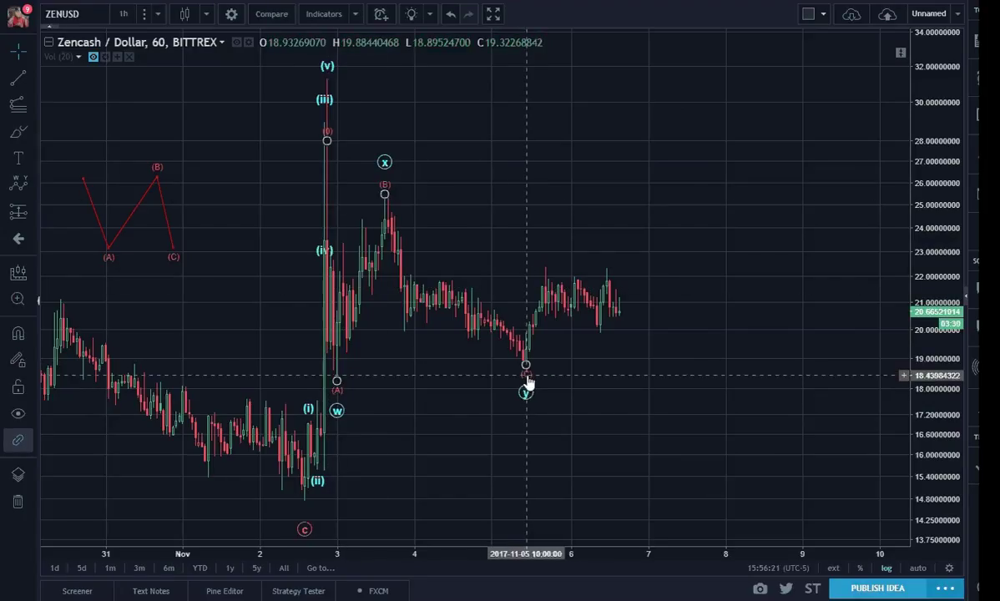
click(420, 393)
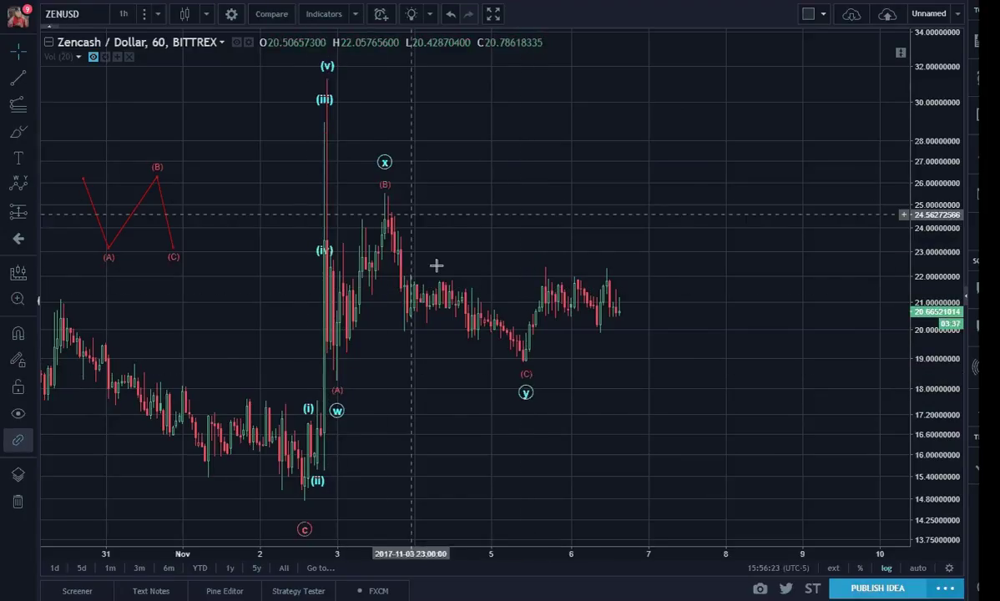
click(525, 392)
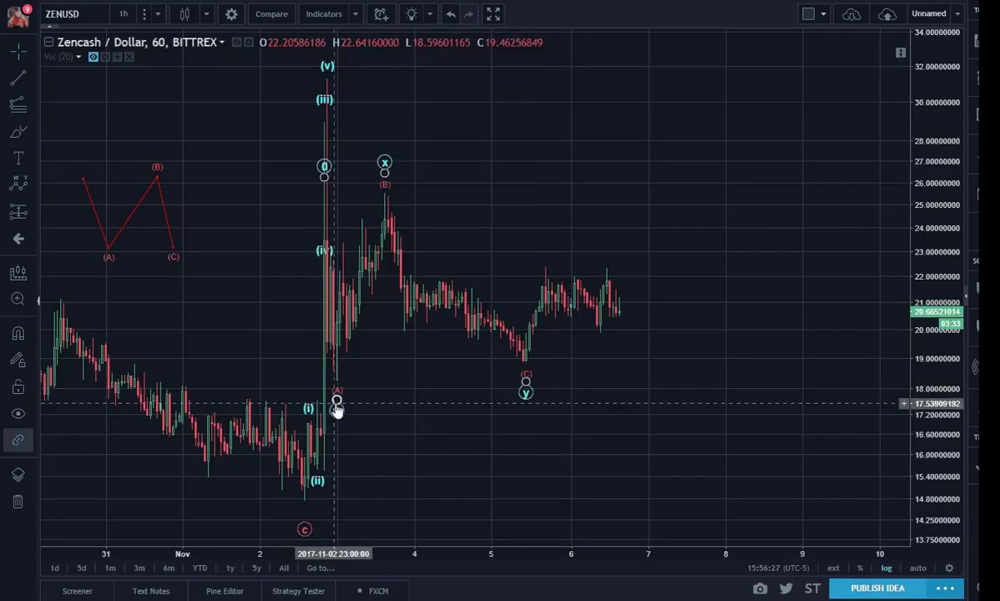
click(420, 400)
click(523, 393)
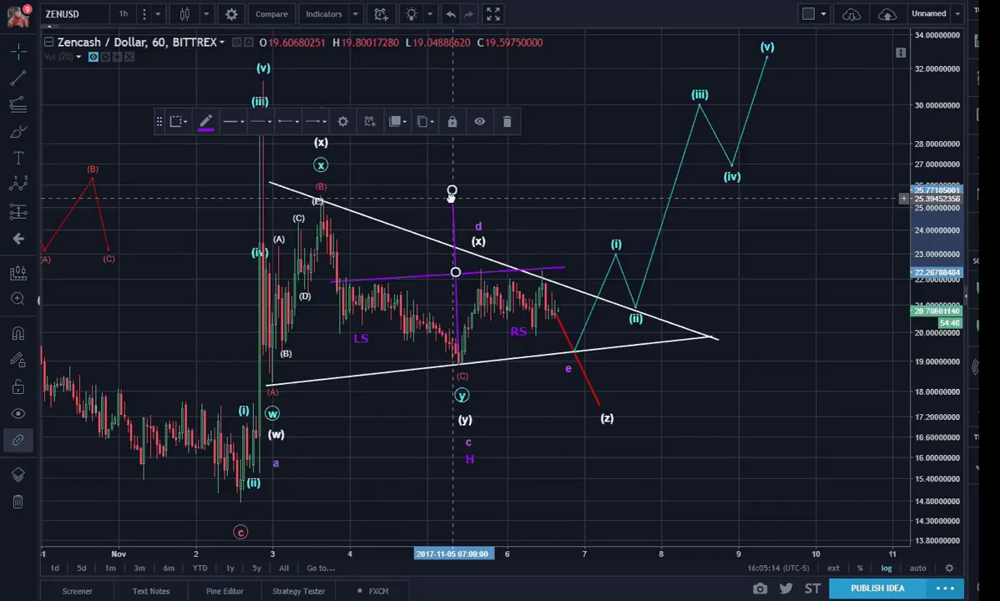
click(844, 484)
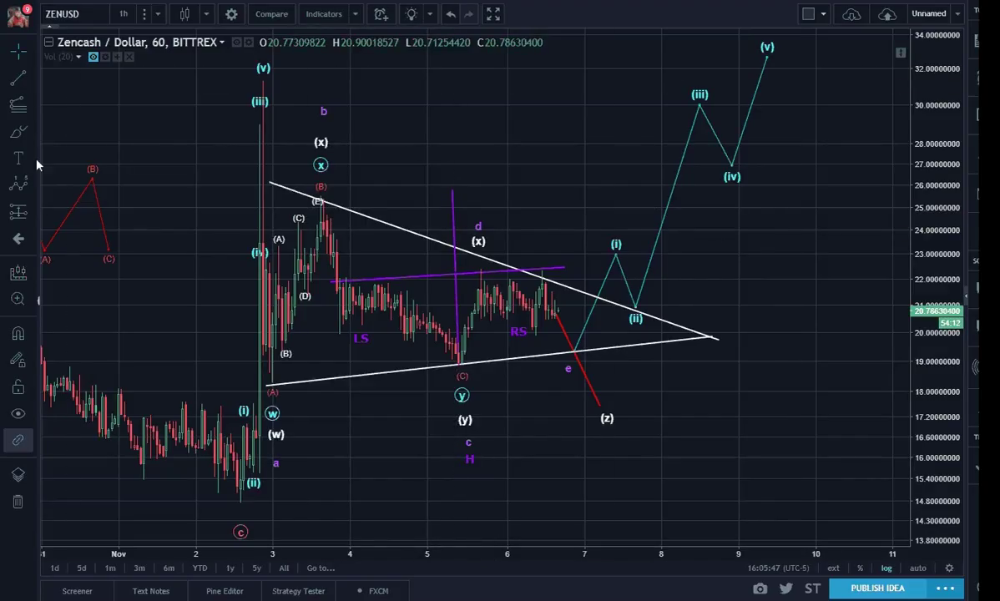
- Add a white text label reading "Target $32.70" in the empty area beside the projected wave (v)
key(alt+t)
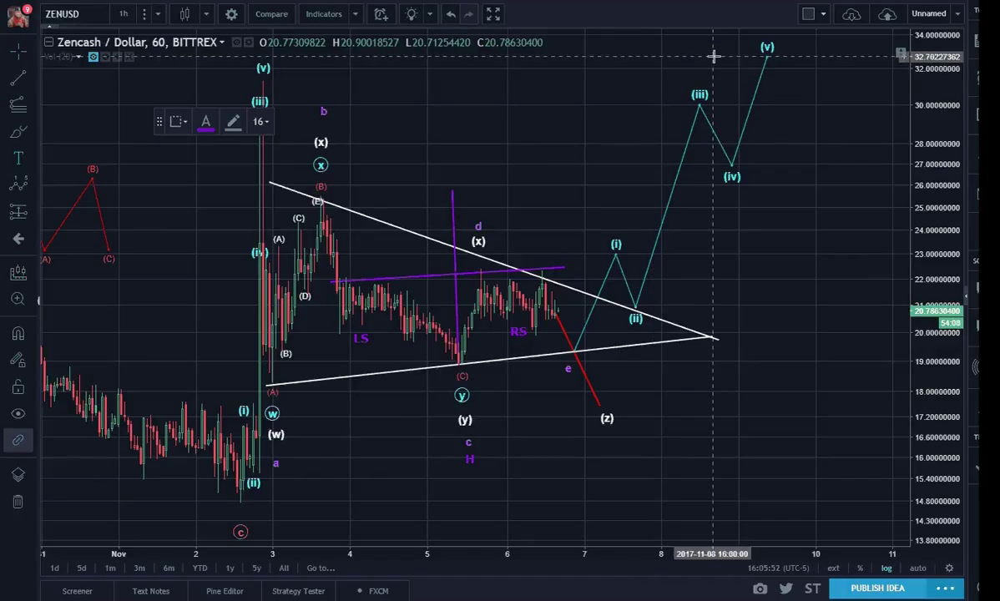
click(638, 54)
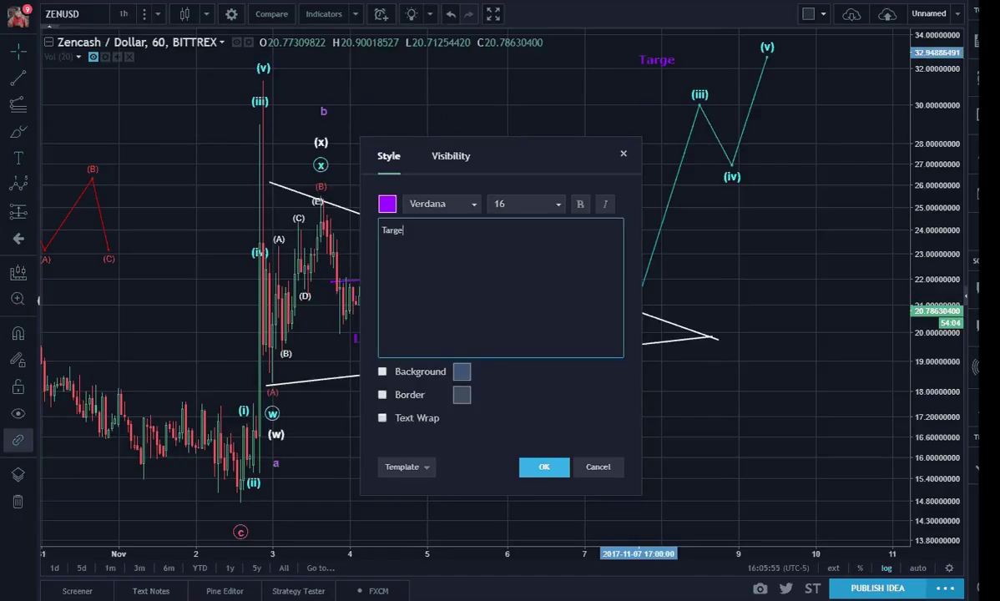
text(Target $32.7)
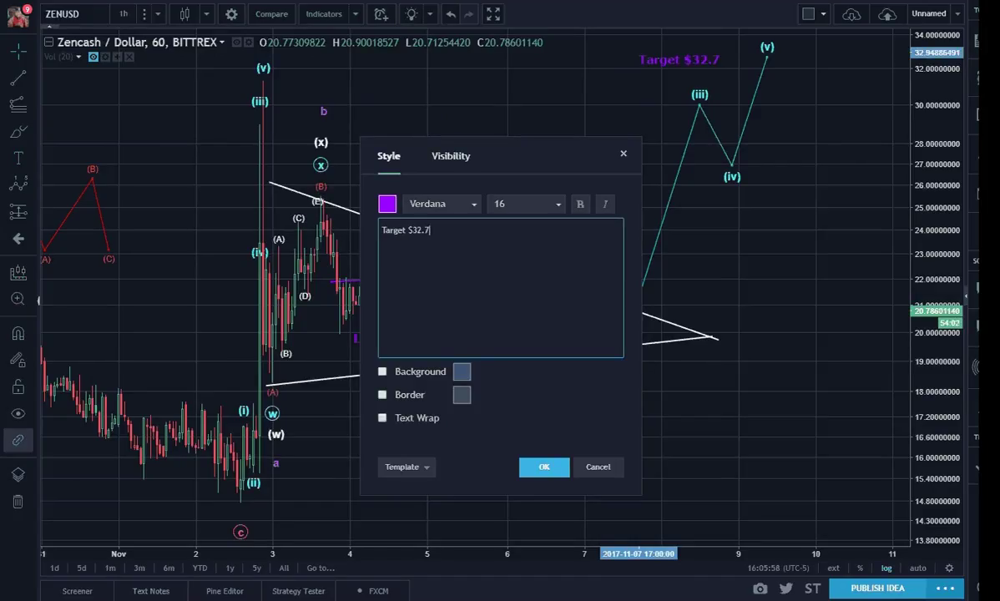
text(0)
click(387, 204)
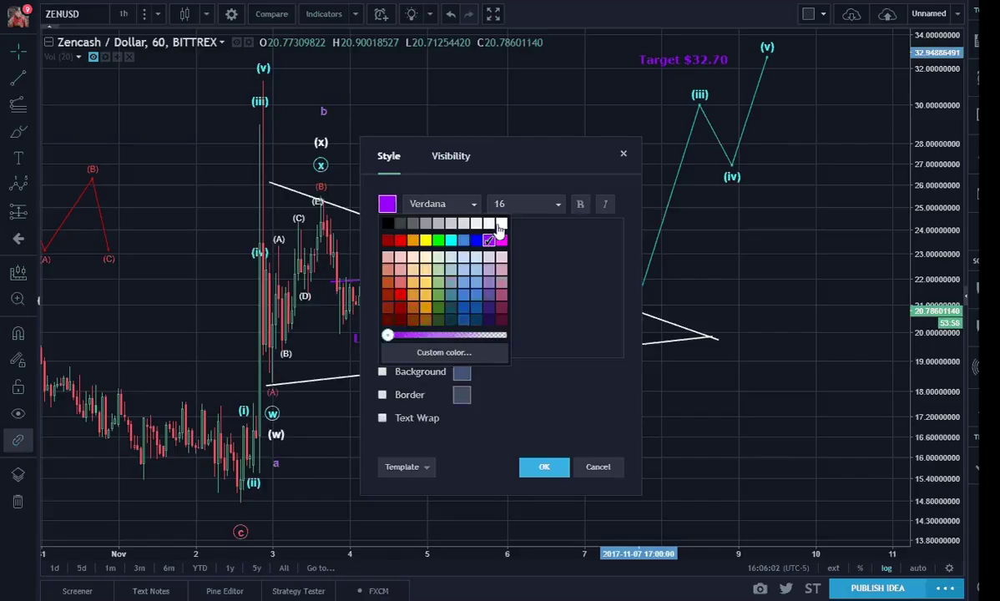
click(489, 223)
click(543, 466)
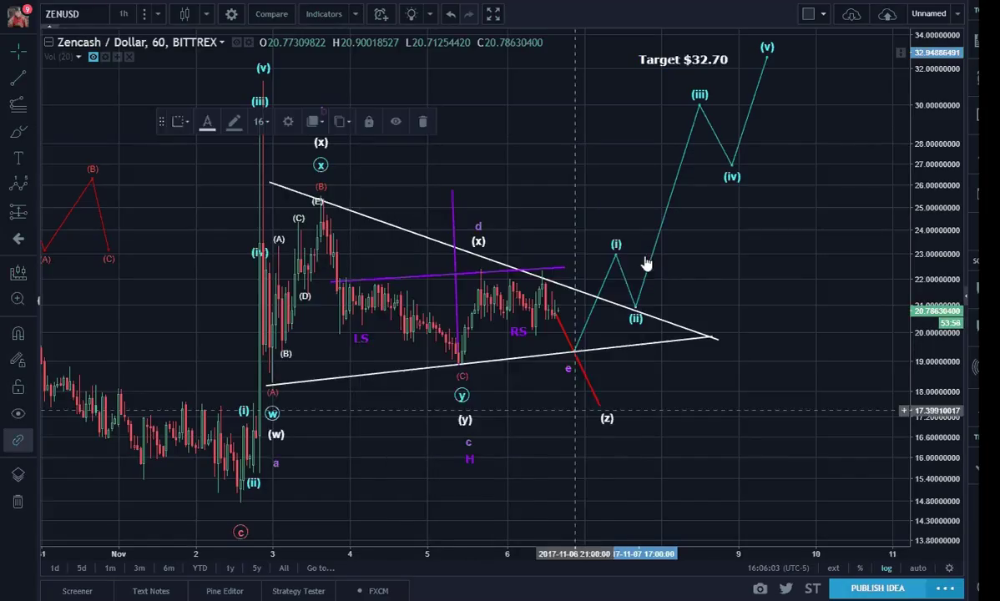
drag(659, 65, 666, 60)
click(804, 237)
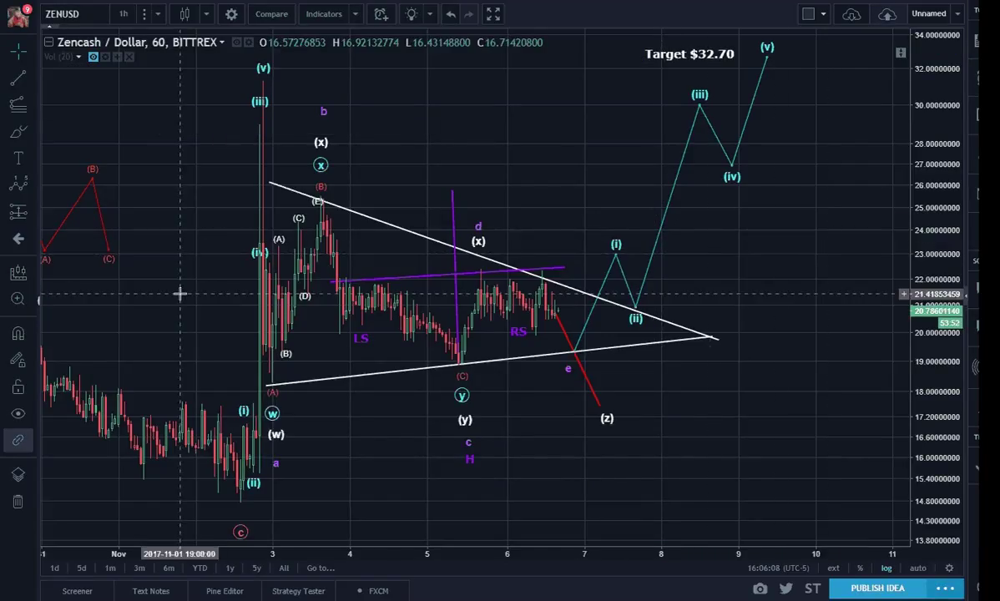
- Delete the red example ABC correction from the empty area above the October 30–31 candles
drag(178, 293, 283, 292)
click(184, 228)
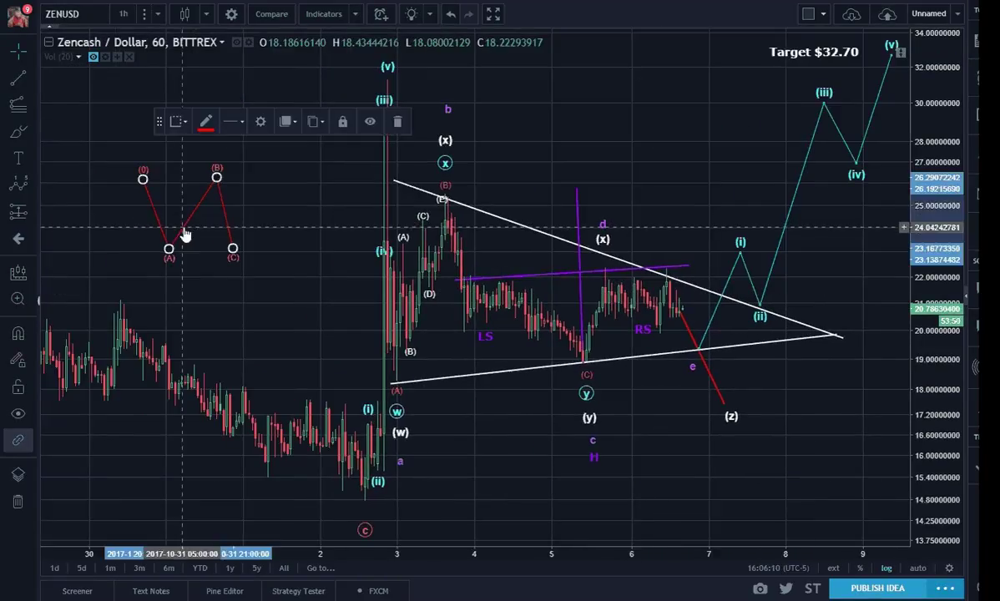
key(Delete)
scroll(186, 253, right, 5)
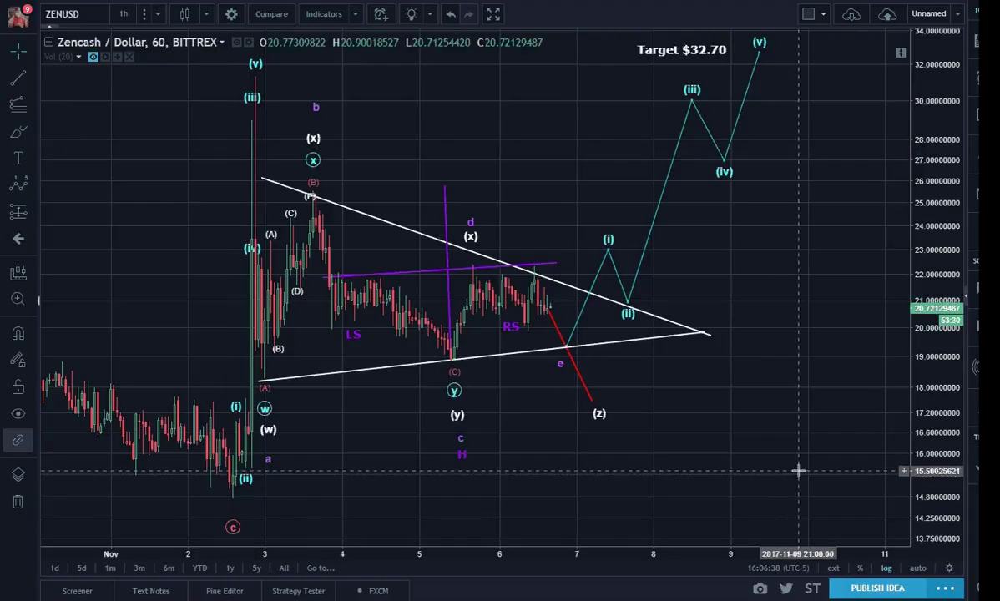
drag(842, 487, 860, 497)
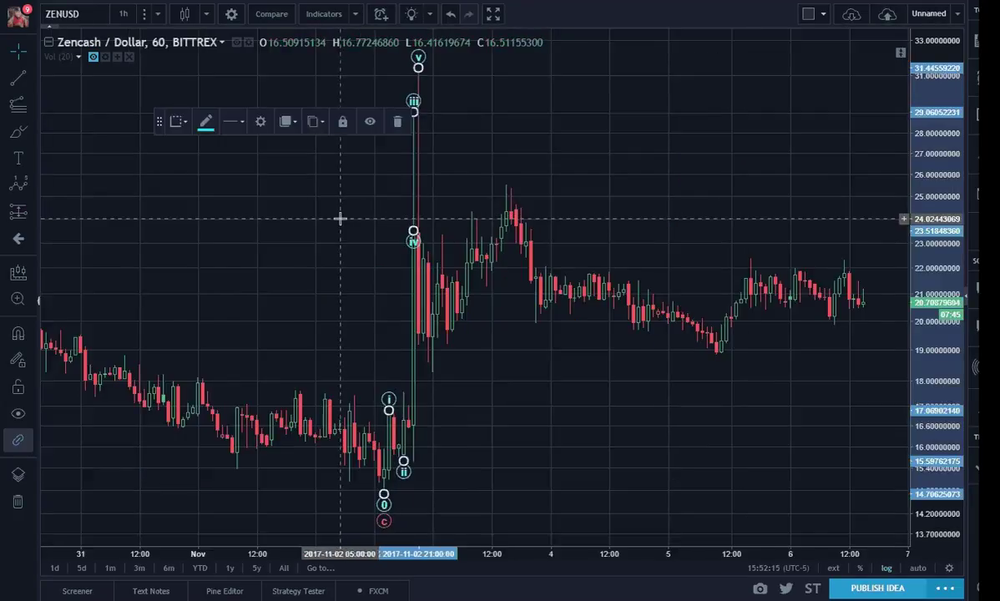
click(340, 217)
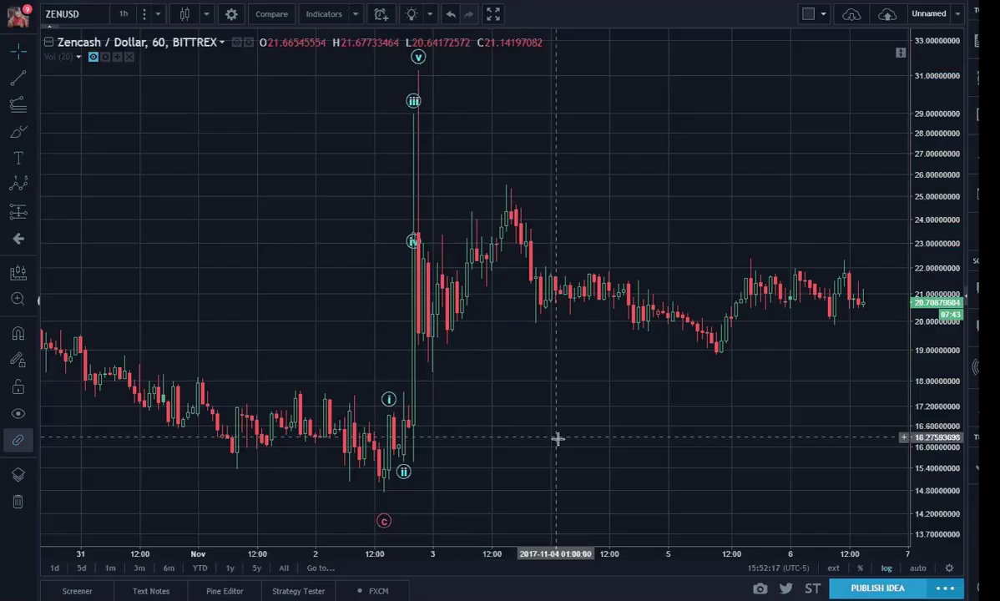
scroll(672, 429, down, 3)
drag(814, 429, 655, 438)
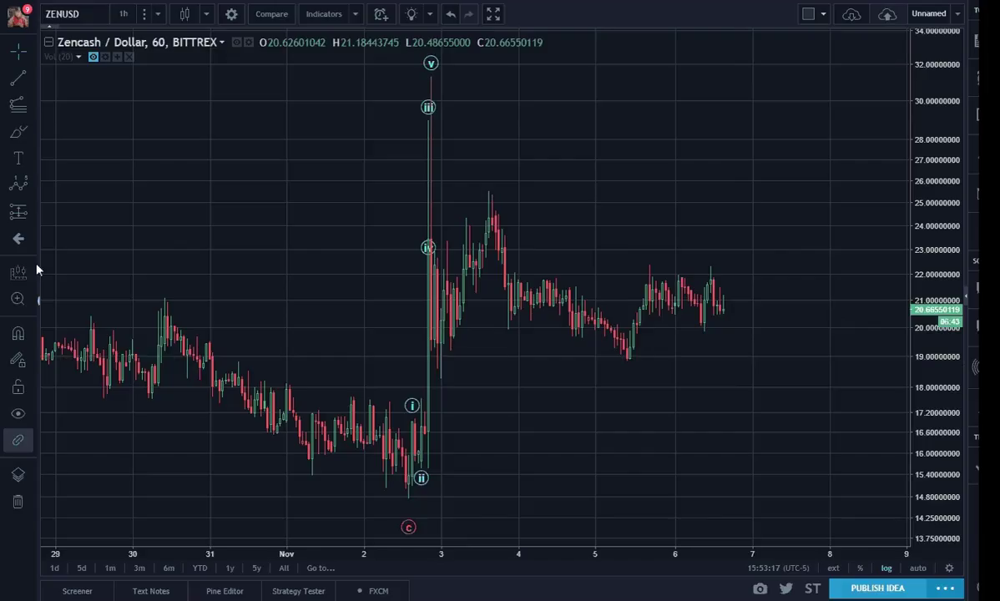
click(33, 190)
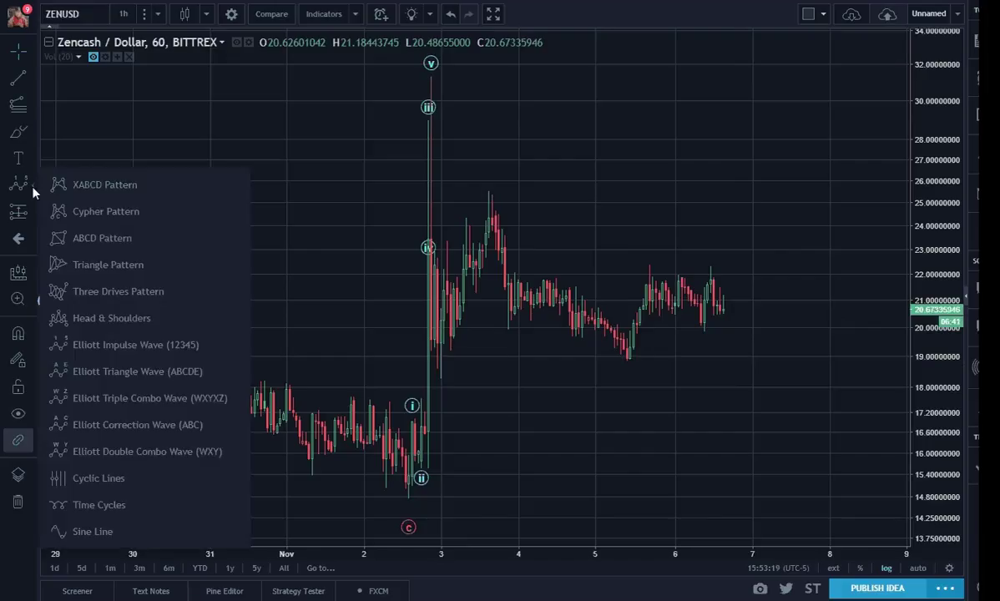
click(96, 422)
click(430, 126)
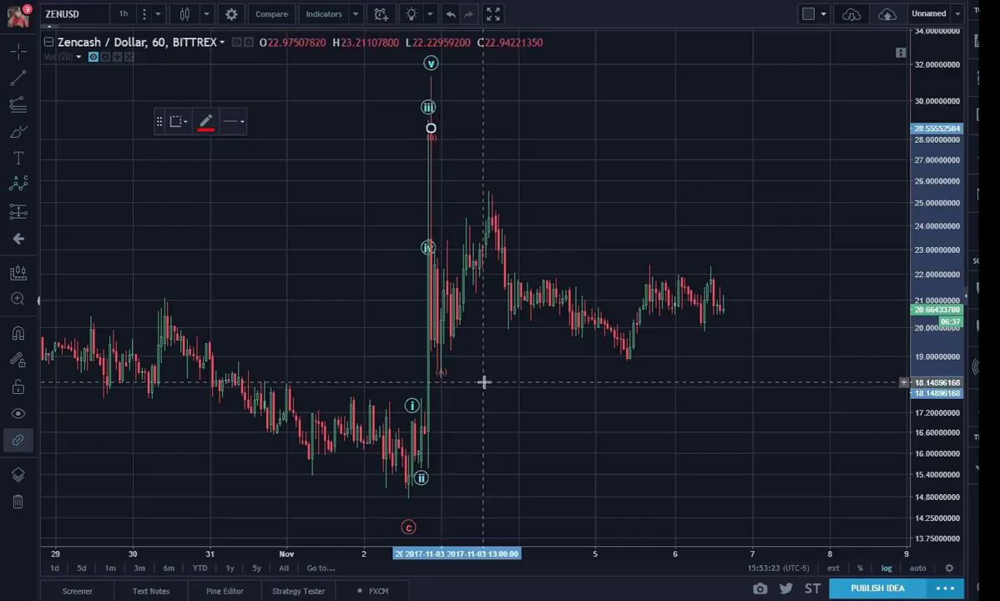
key(Escape)
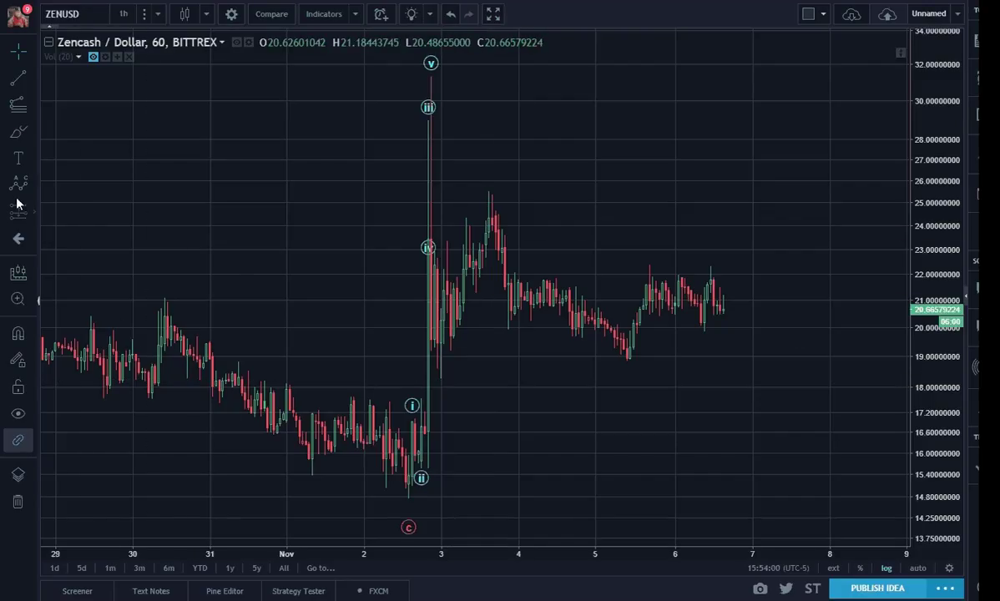
- Place an Elliott Correction Wave (ABC) from about 28.02 on November 2, with (A) at 18.26, (B) at 25.48 and (C) at the November 5 low
click(331, 264)
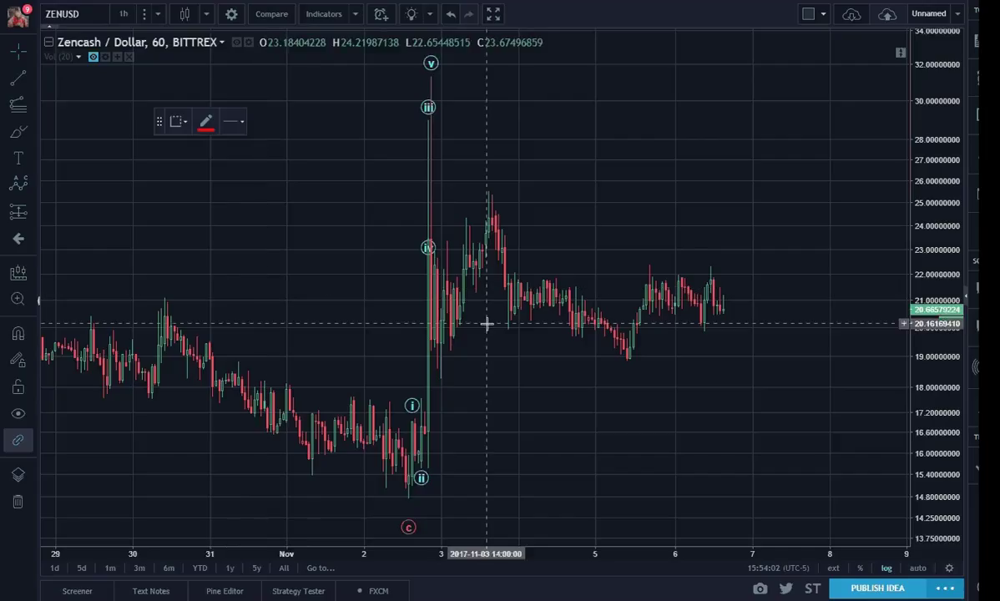
click(431, 140)
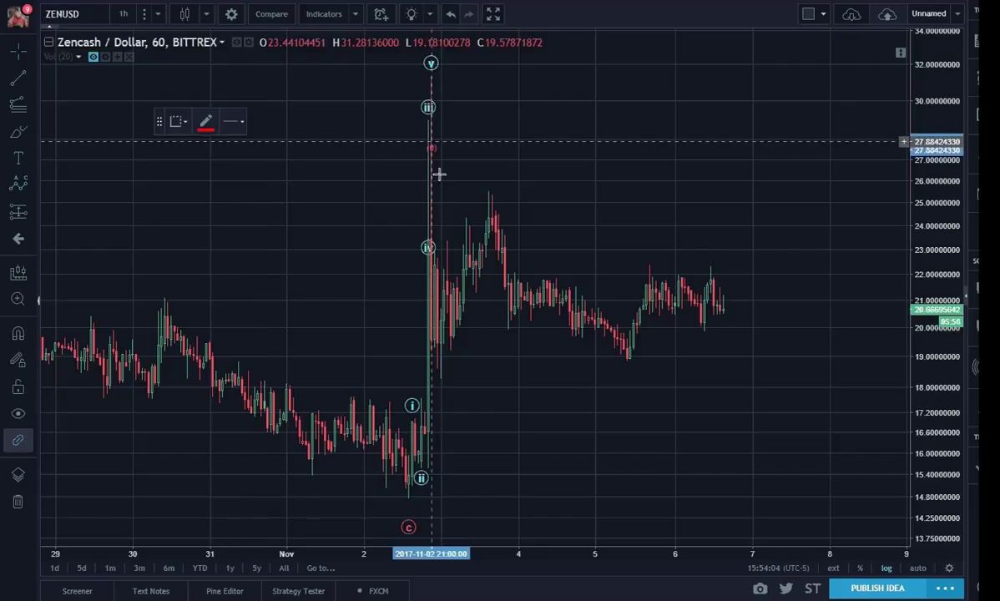
click(442, 379)
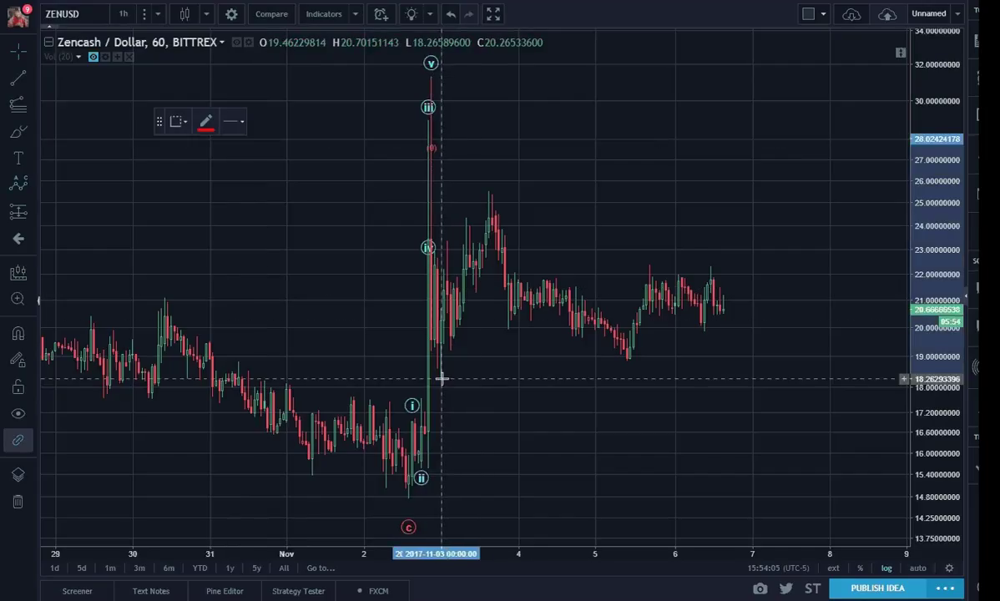
click(490, 192)
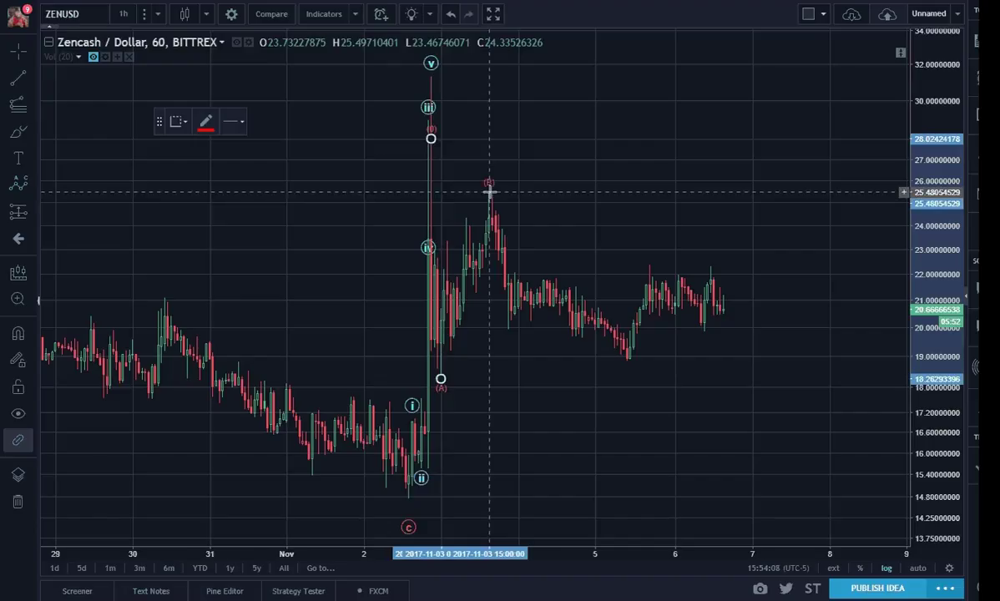
click(630, 359)
click(730, 365)
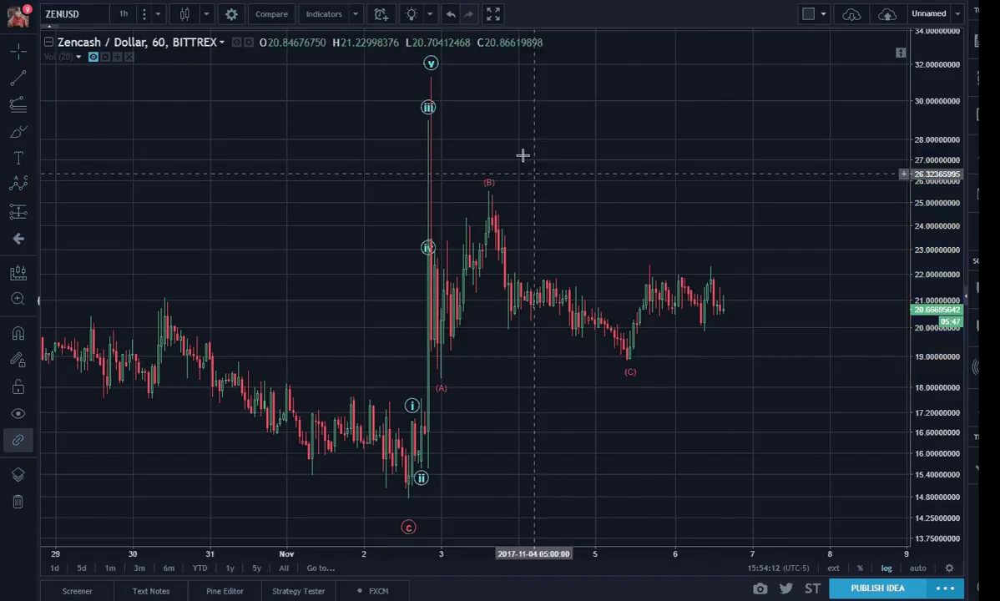
- Set the cyan impulse wave's degree to Minuette
double_click(432, 109)
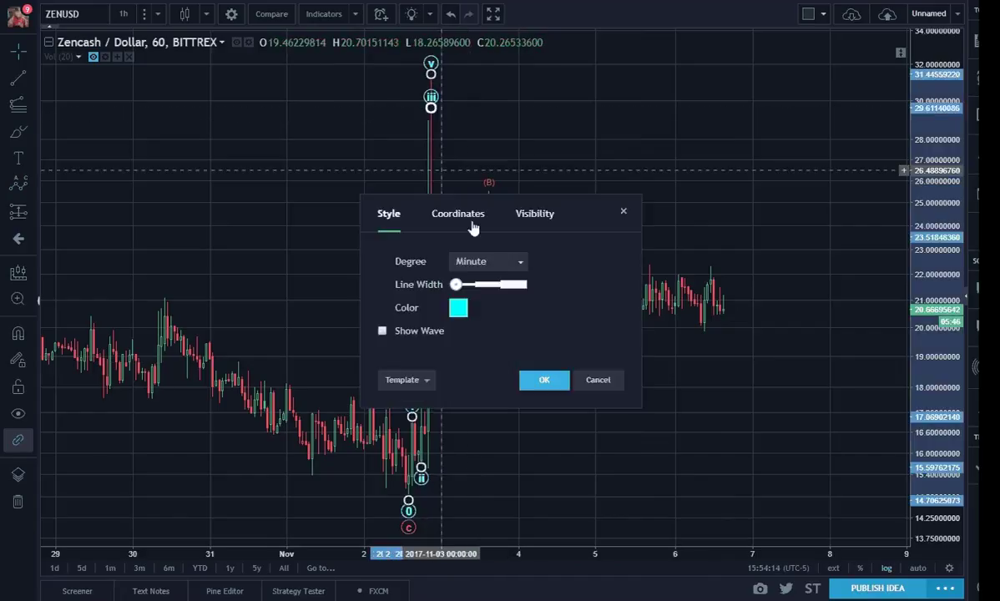
click(496, 266)
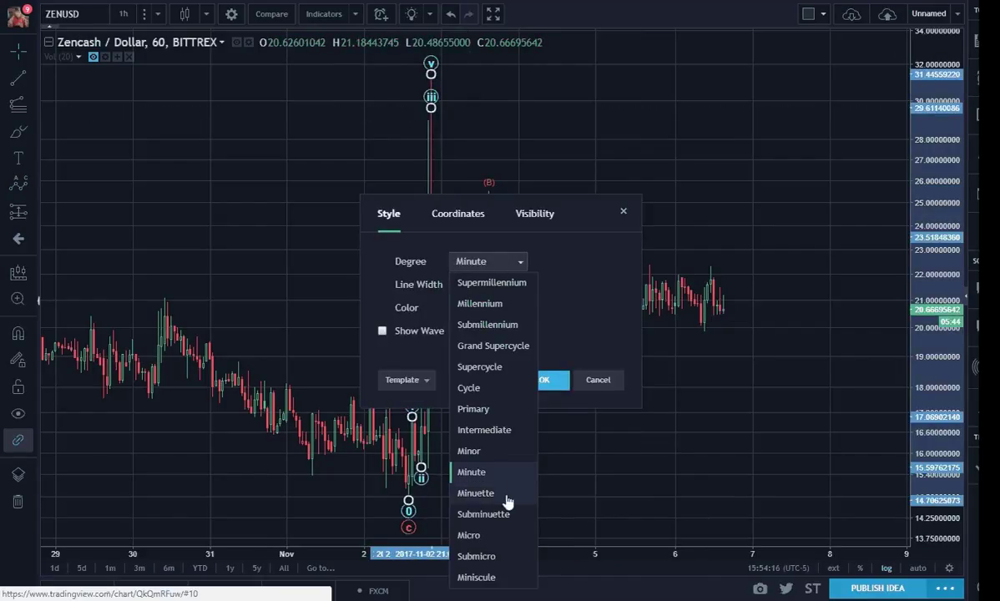
click(475, 494)
click(544, 380)
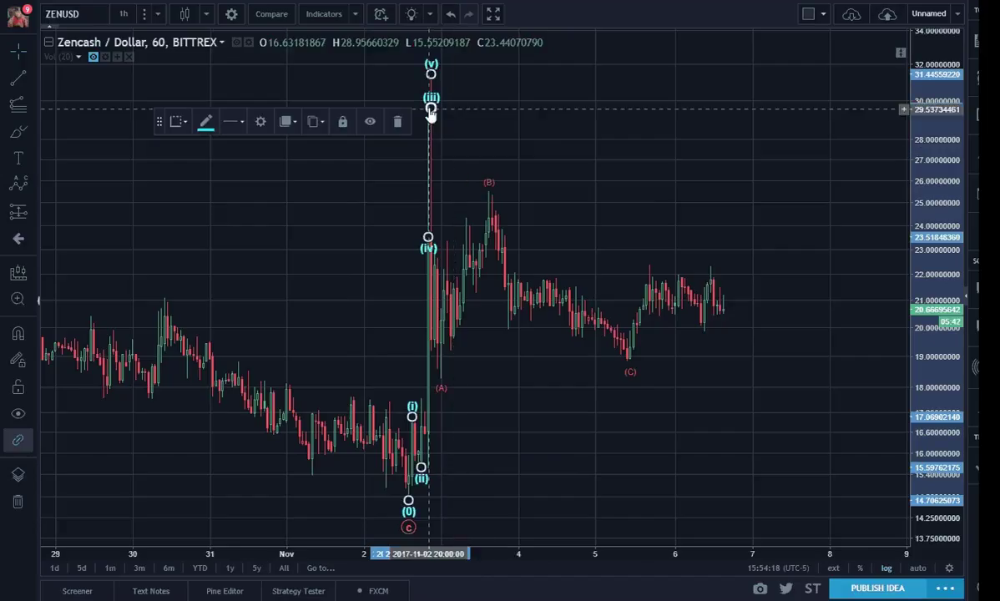
- Draw an example Elliott Correction Wave (ABC) above the October 30–31 candles, from about 26.19 to (A) 23.14, (B) 26.29 and (C) 23.17
click(868, 250)
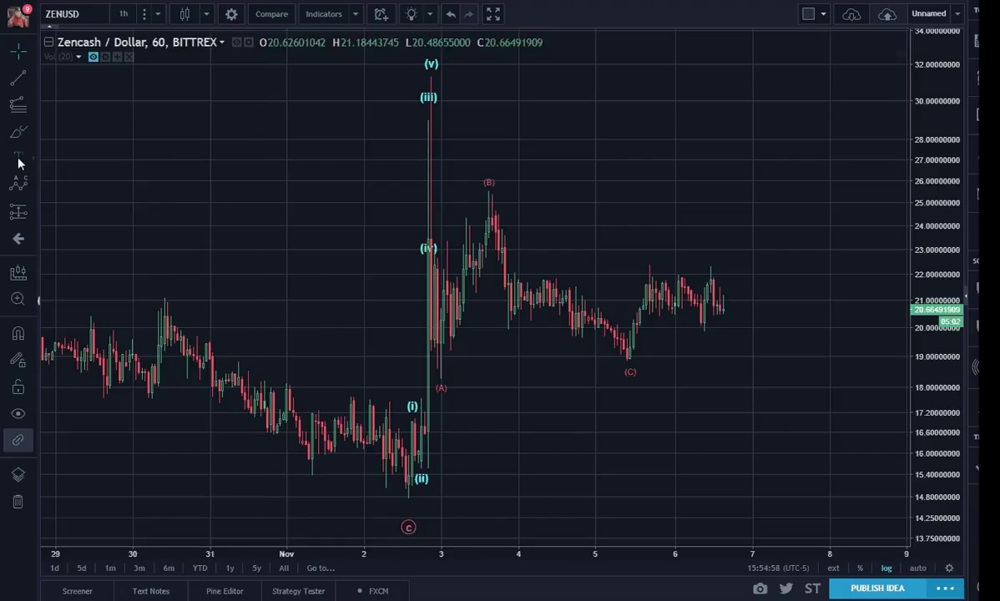
click(25, 189)
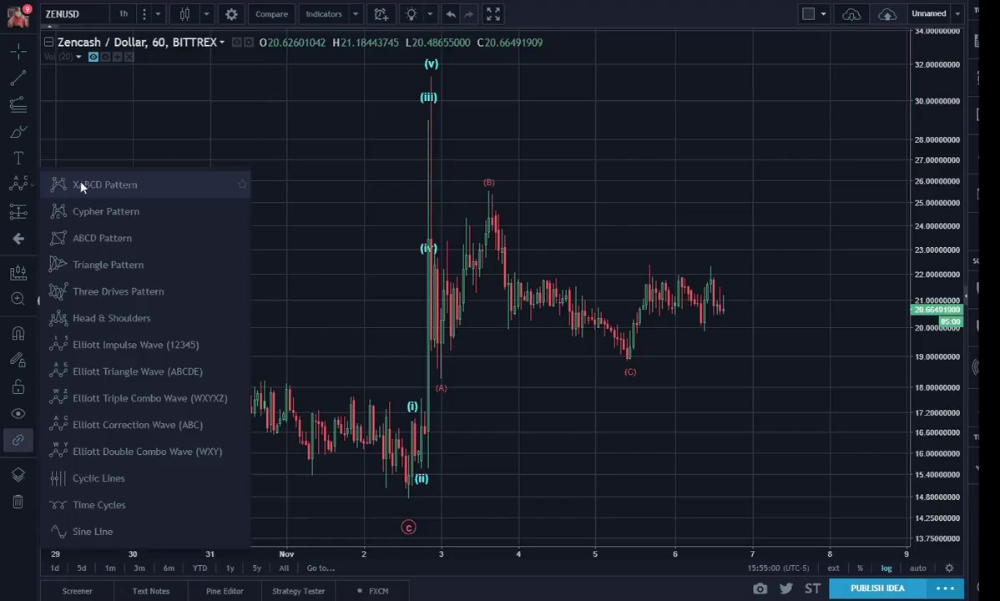
click(172, 424)
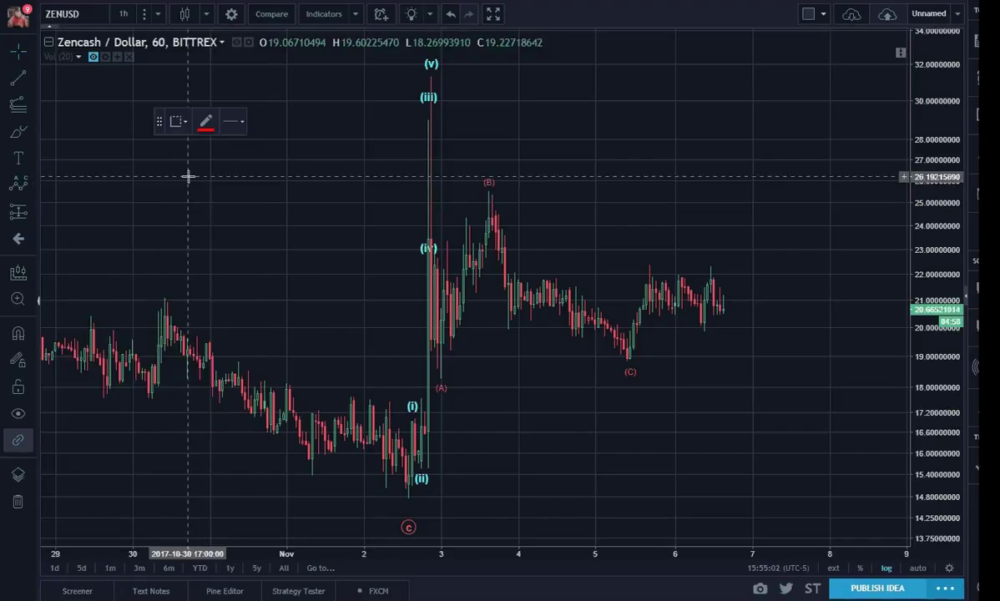
click(187, 176)
click(219, 245)
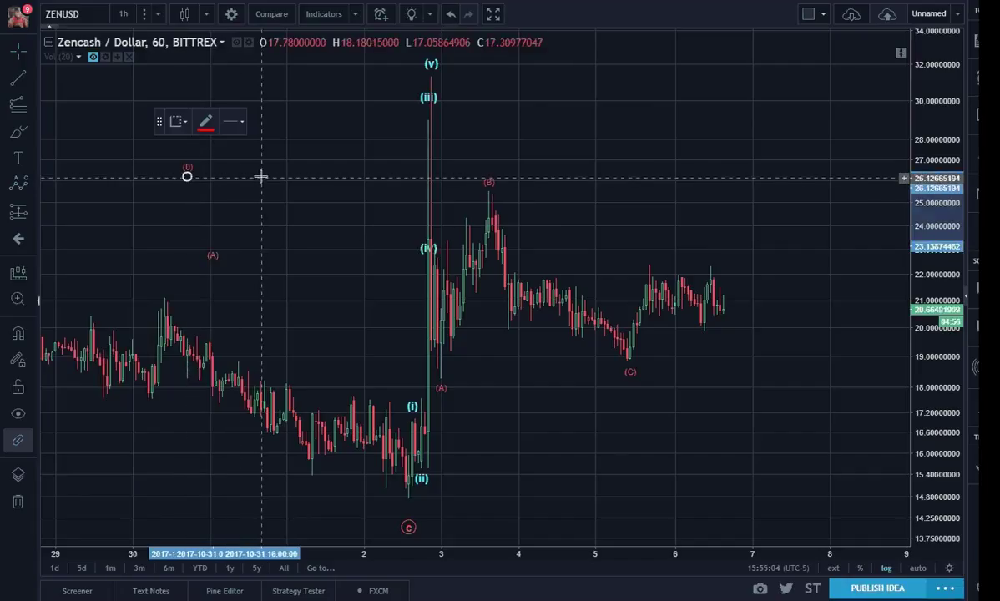
click(262, 175)
click(281, 243)
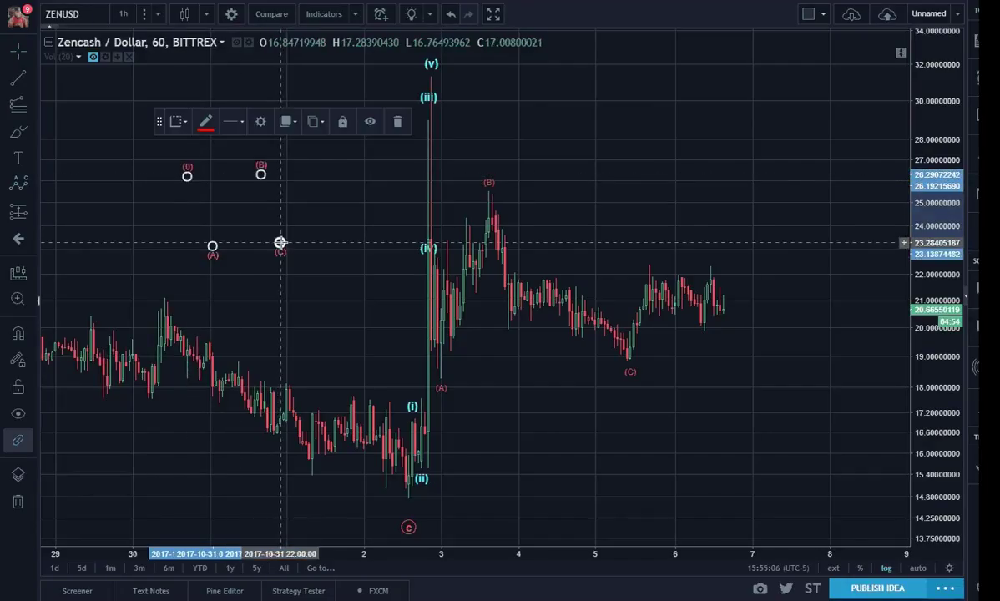
- Turn on Show Wave for the red example ABC correction so its points are joined by lines
double_click(279, 251)
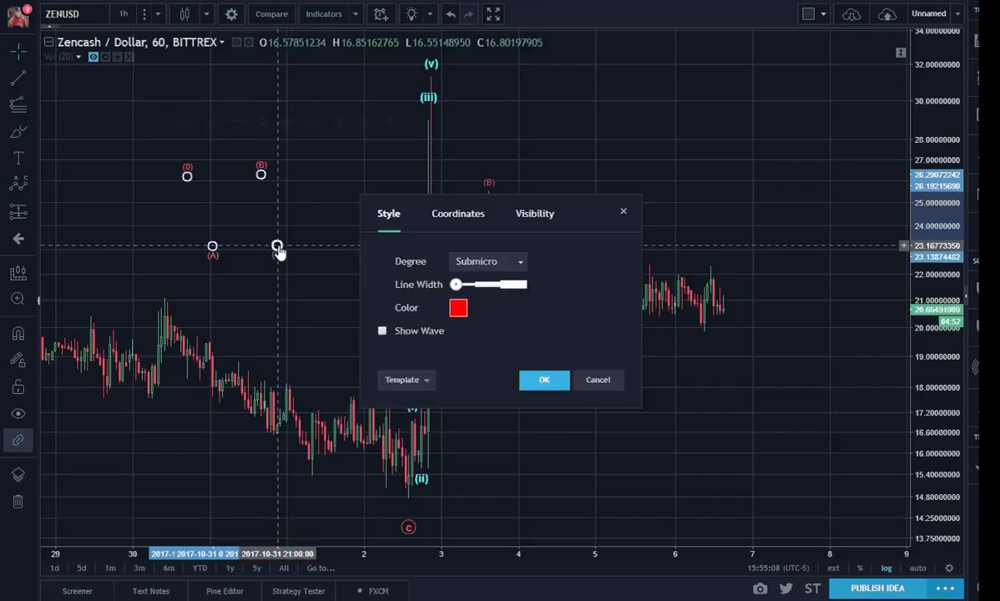
click(549, 384)
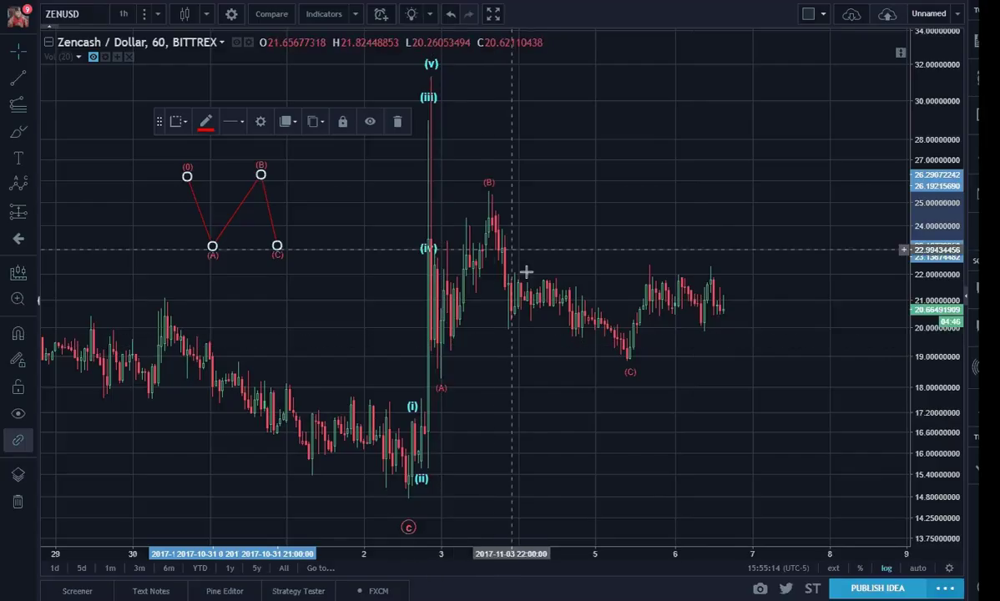
click(736, 386)
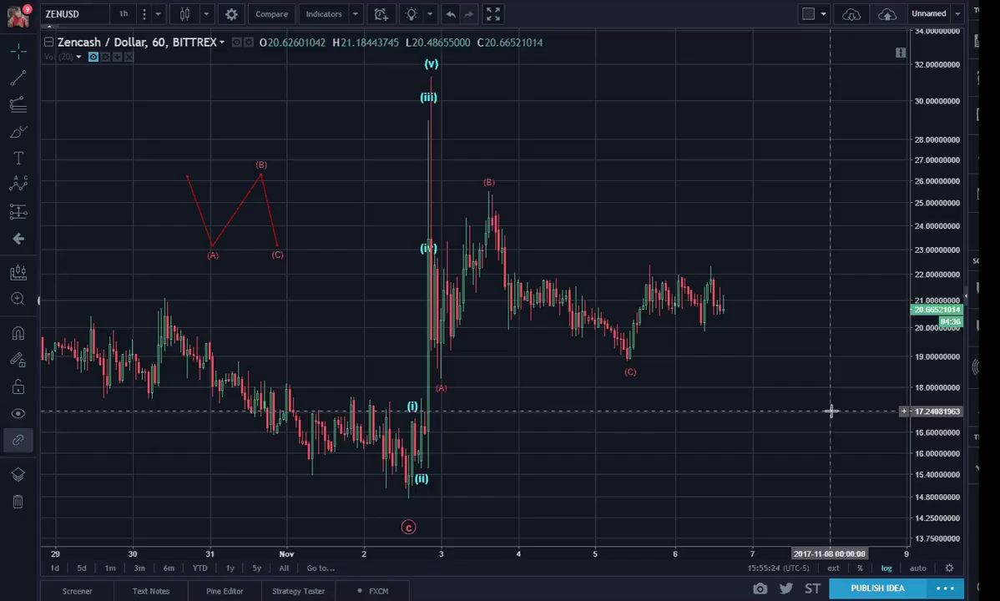
- Place an Elliott Double Combo Wave (WXY) from about 26.25 on November 2, with w below (A), x above (B) and y below (C)
drag(829, 410, 728, 413)
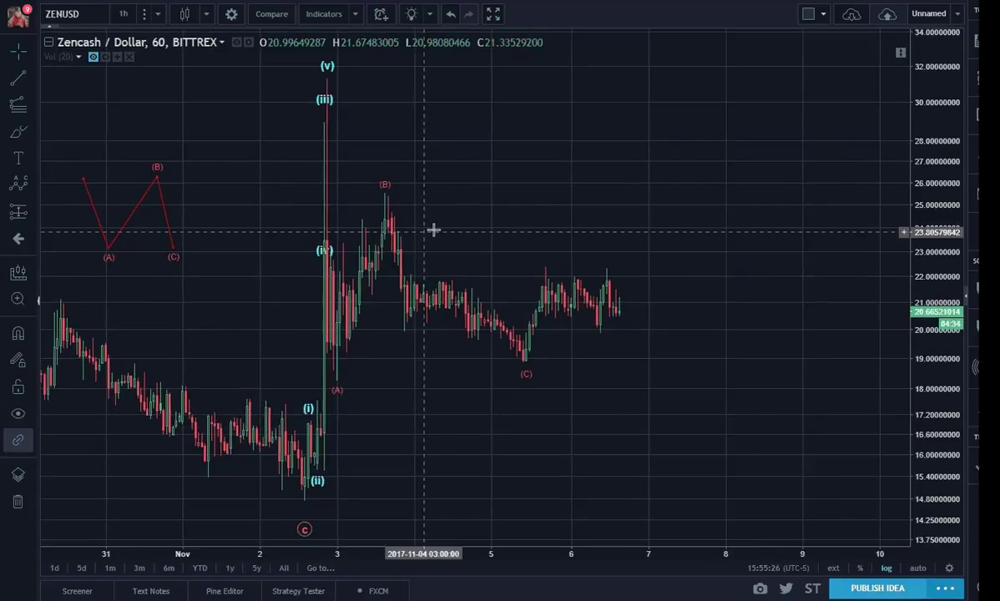
click(31, 190)
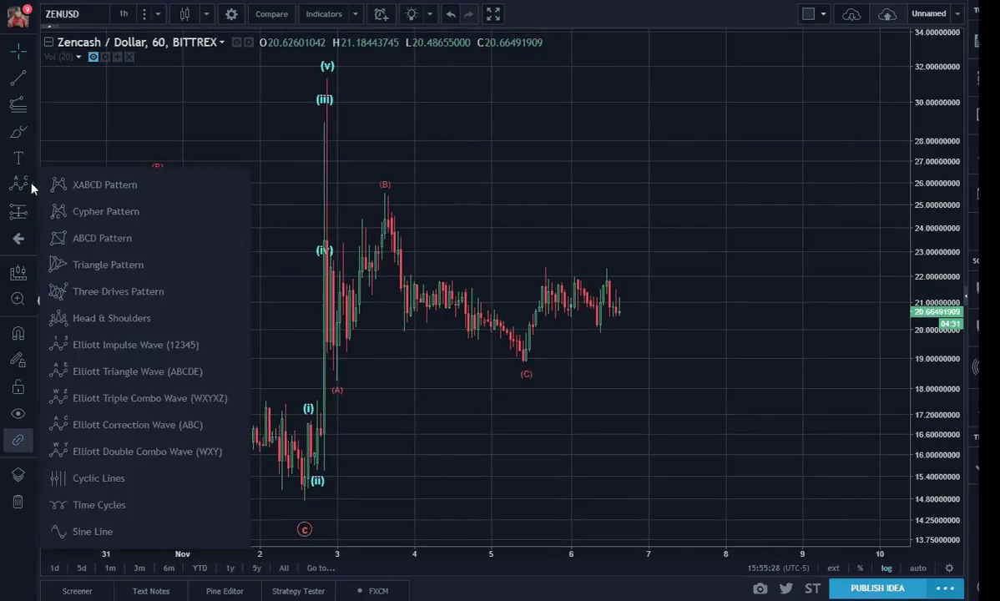
click(107, 451)
click(324, 181)
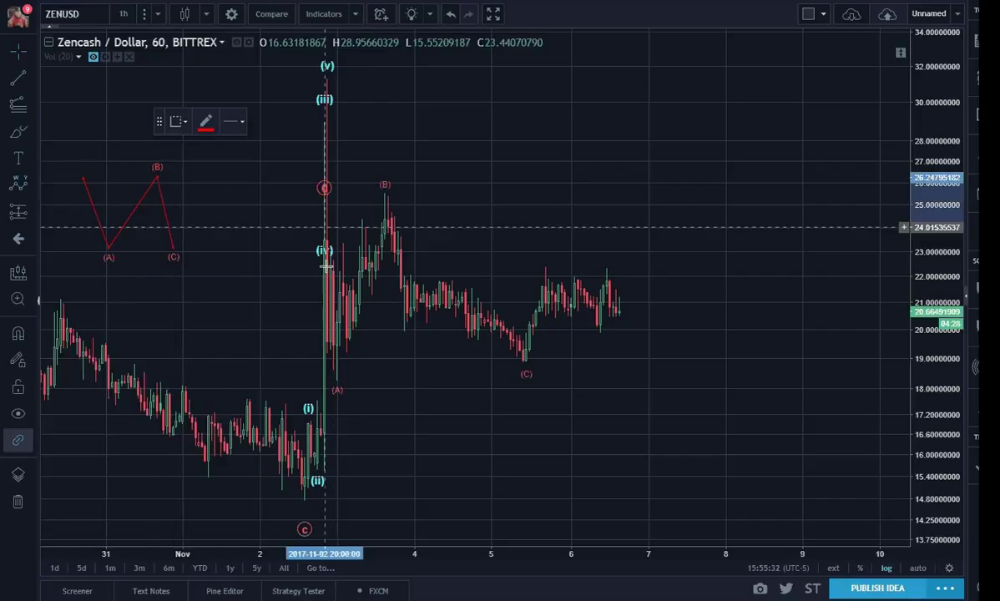
click(336, 409)
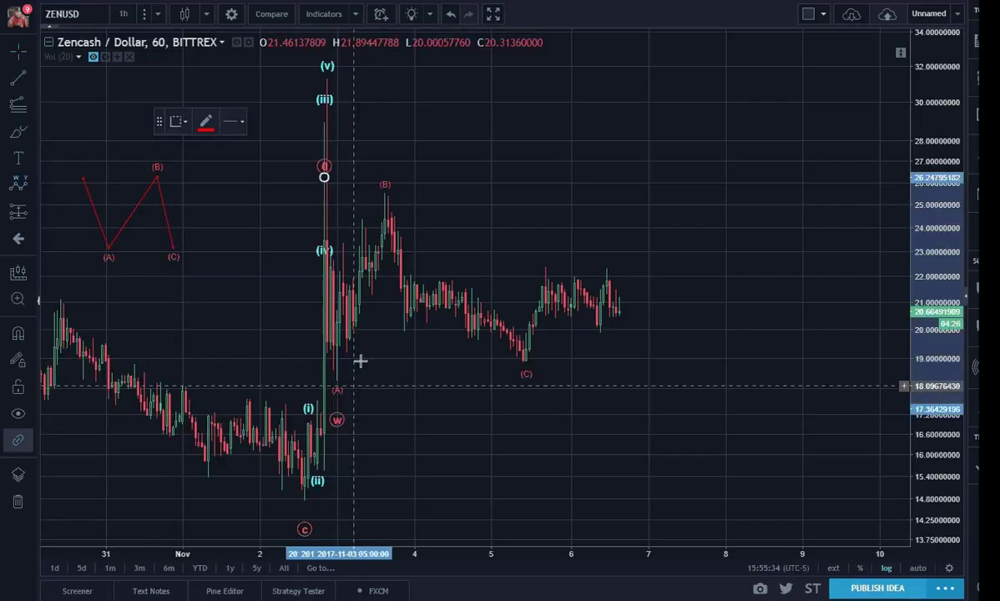
click(385, 161)
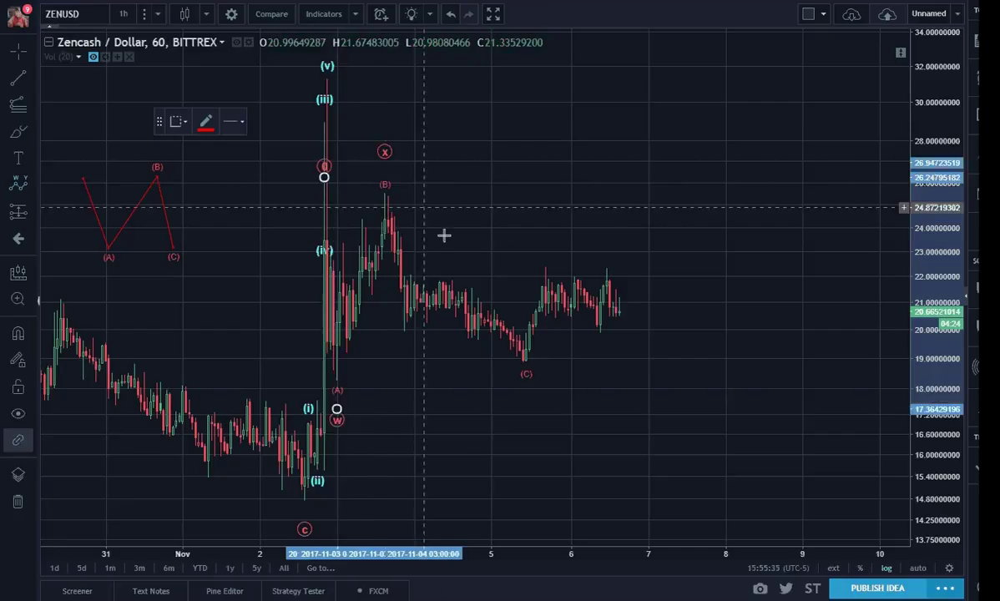
click(528, 388)
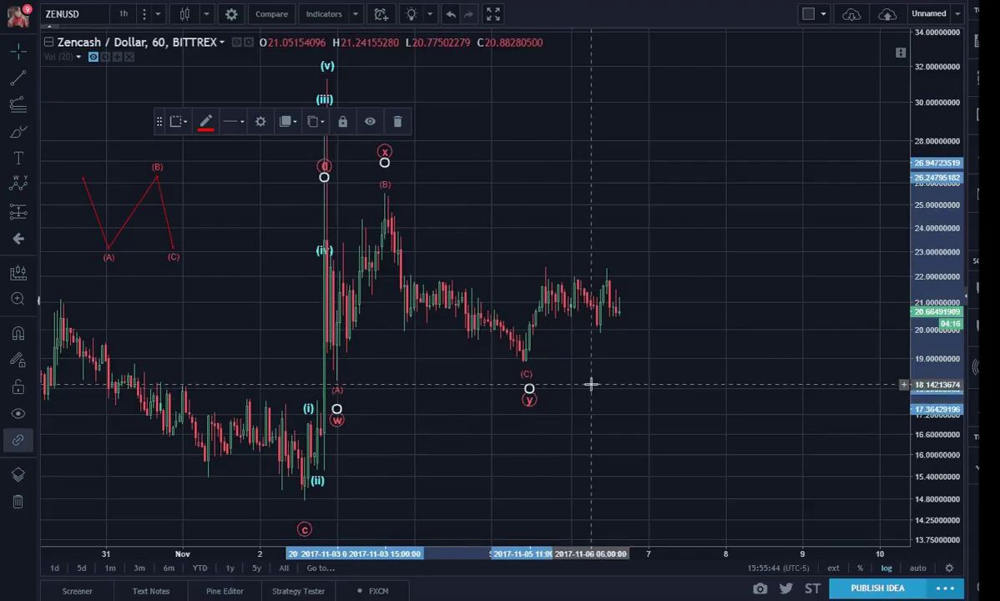
- Change the WXY wave's color from red to cyan
double_click(385, 159)
click(458, 310)
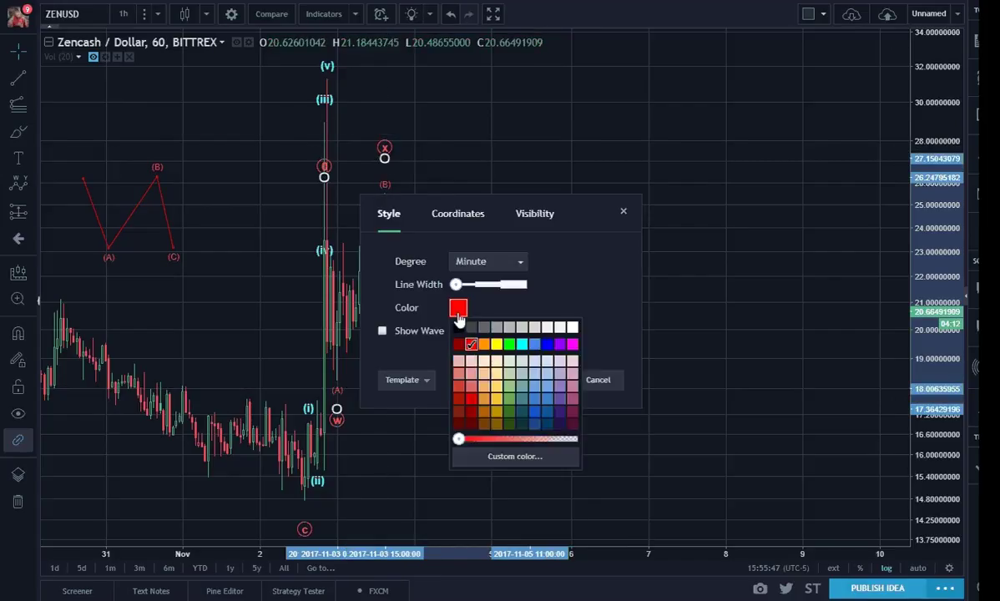
click(521, 345)
click(540, 381)
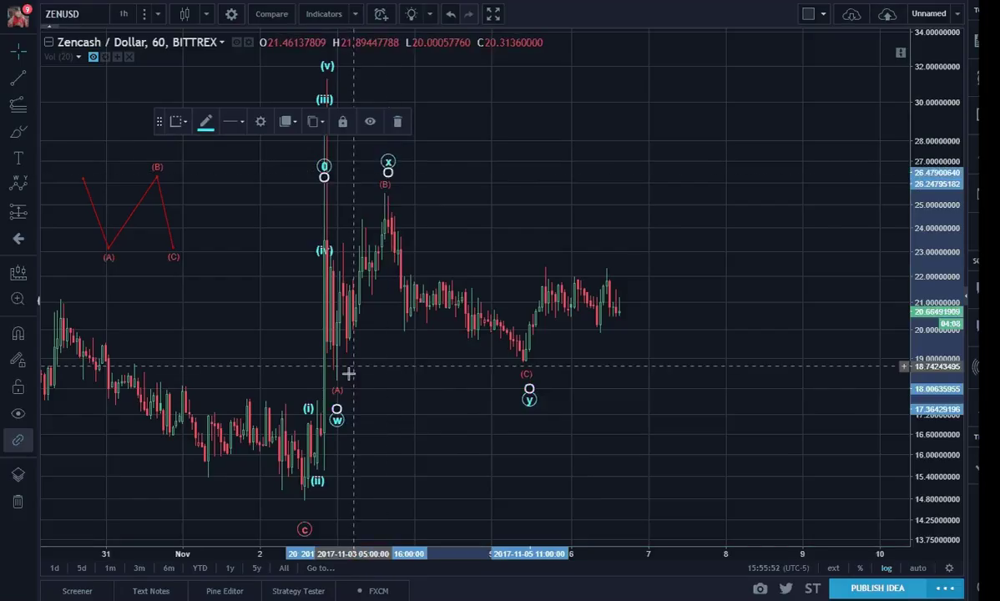
- Align the WXY points with the ABC labels: w under (A) at about 17.65, x over (B) at about 26.45, y directly under (C)
drag(337, 409, 333, 397)
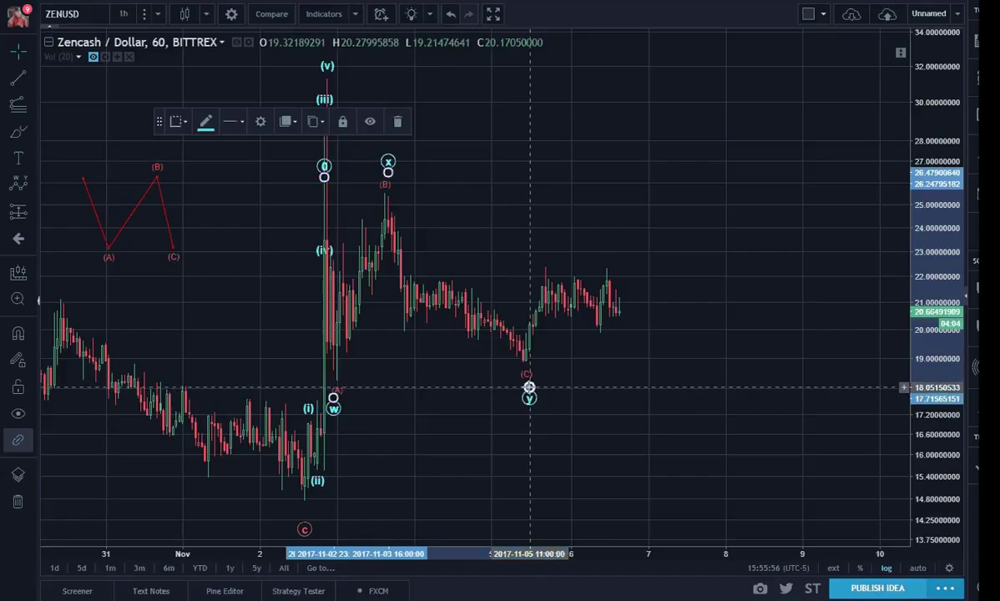
drag(333, 397, 339, 404)
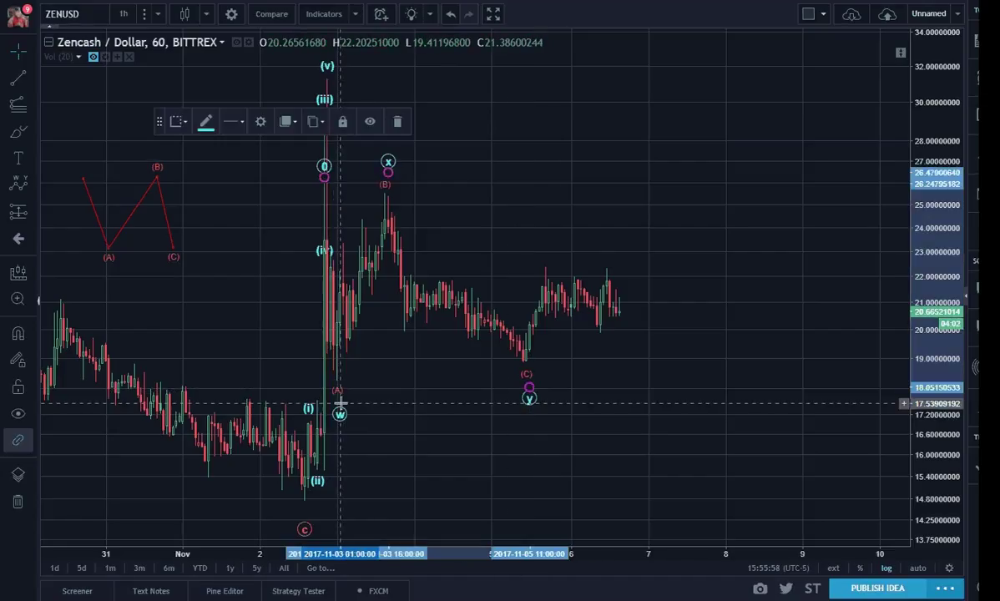
click(471, 364)
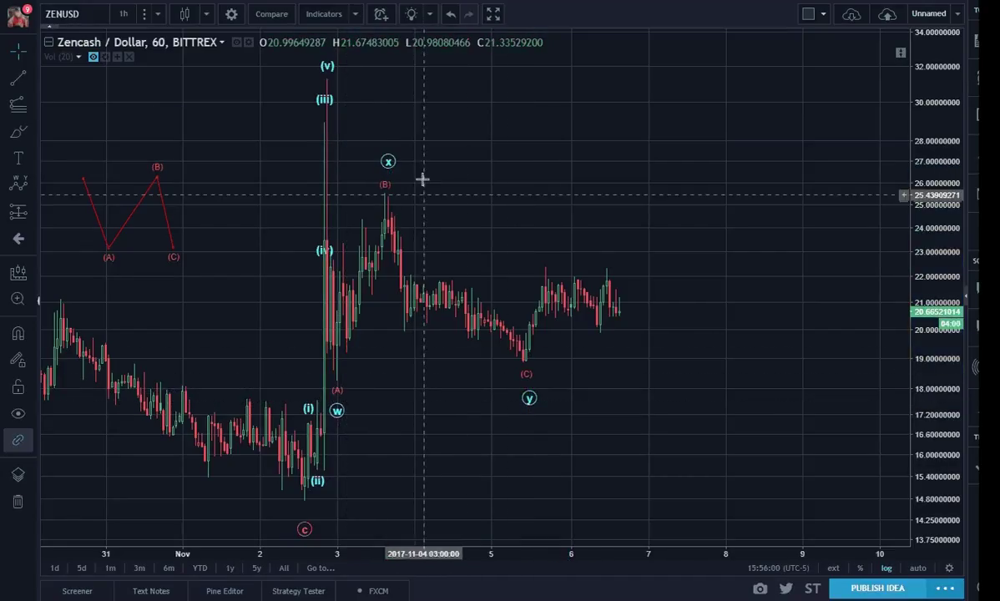
drag(390, 172, 386, 173)
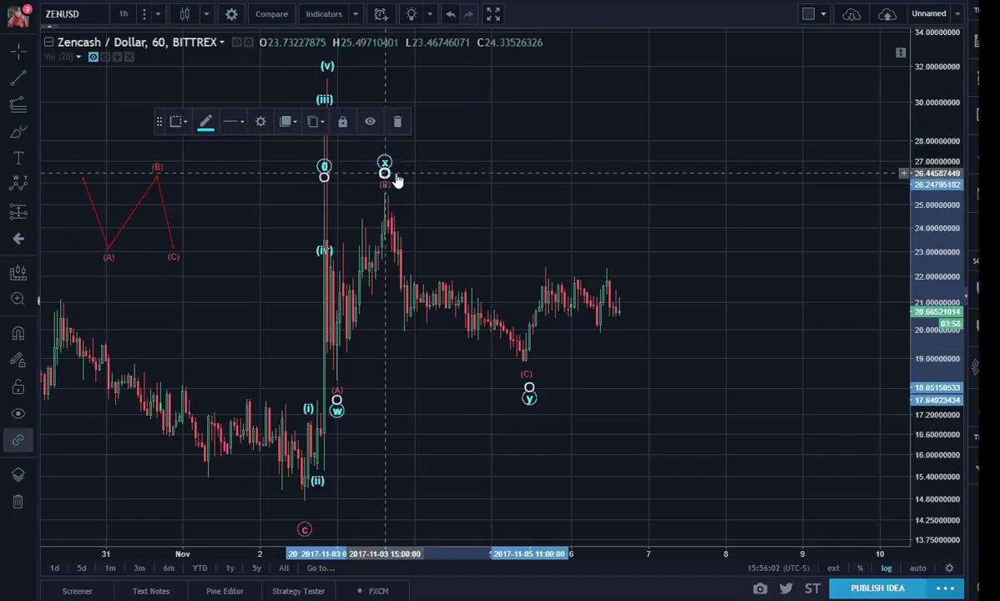
click(451, 191)
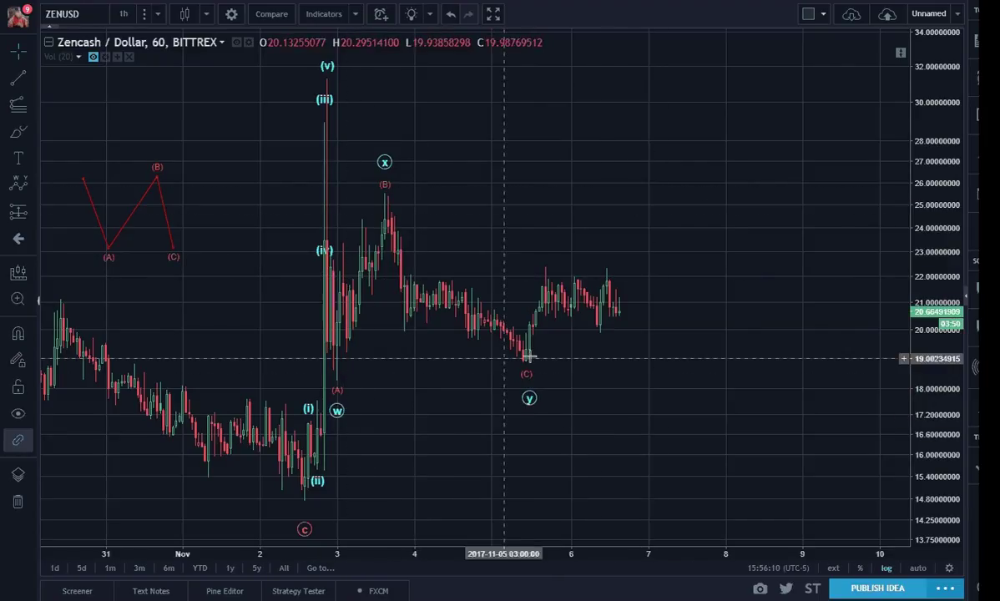
click(528, 390)
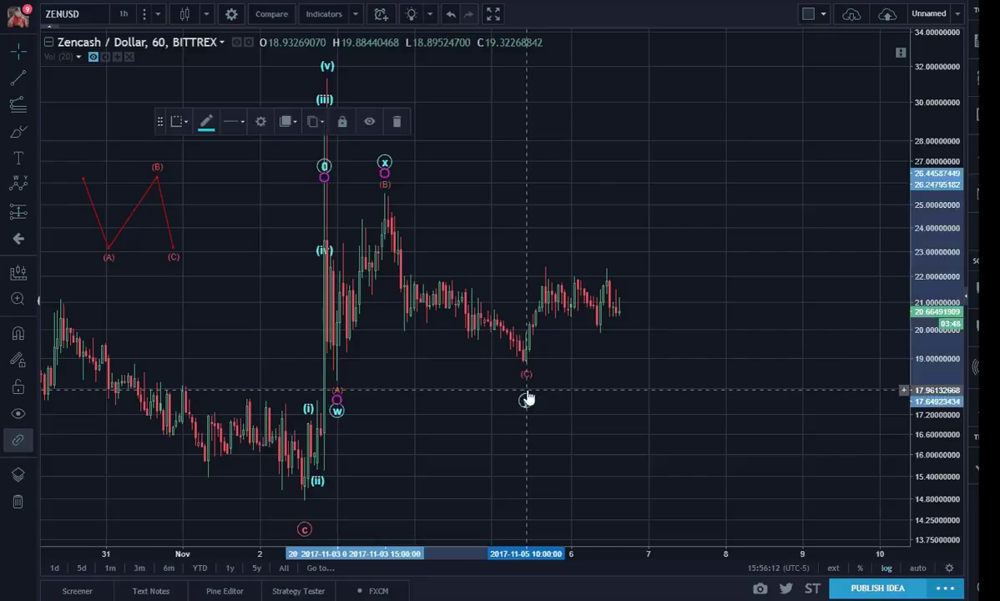
click(621, 389)
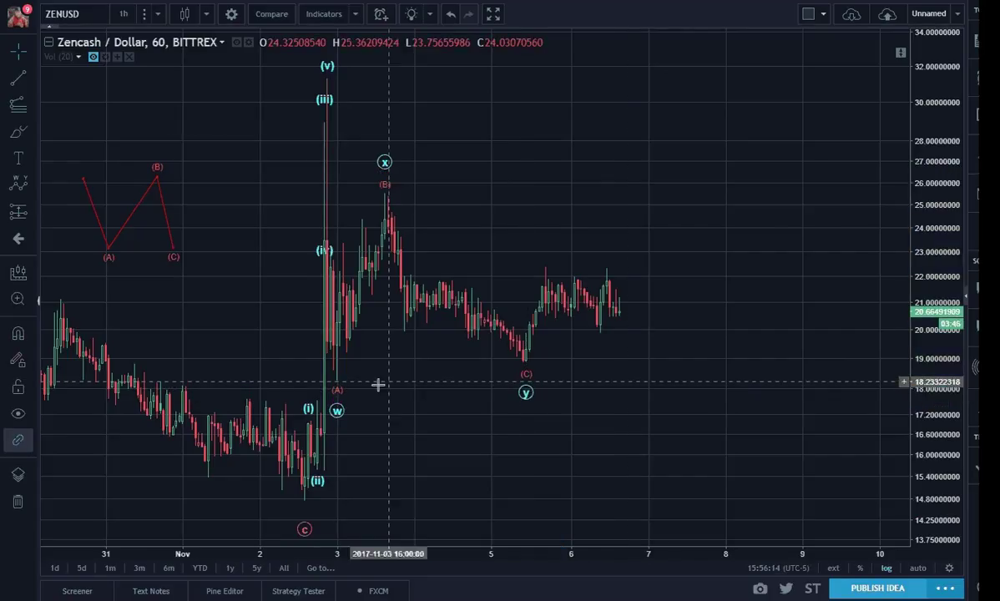